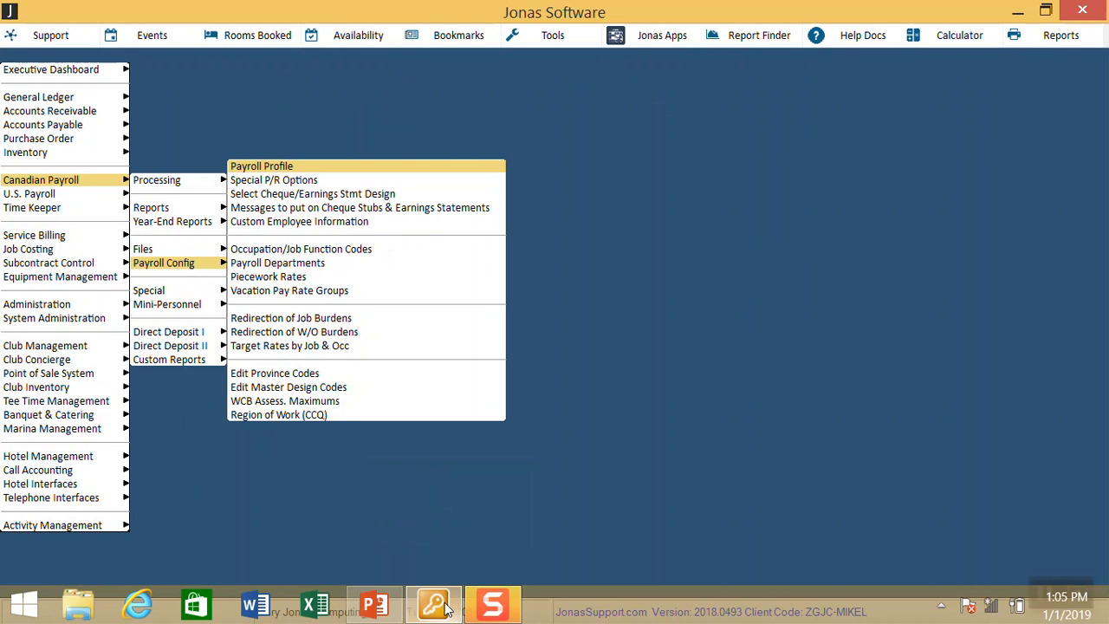
Step: Load the PYRL payroll profile and bring up custom earning code E10 Bonus
key("Return")
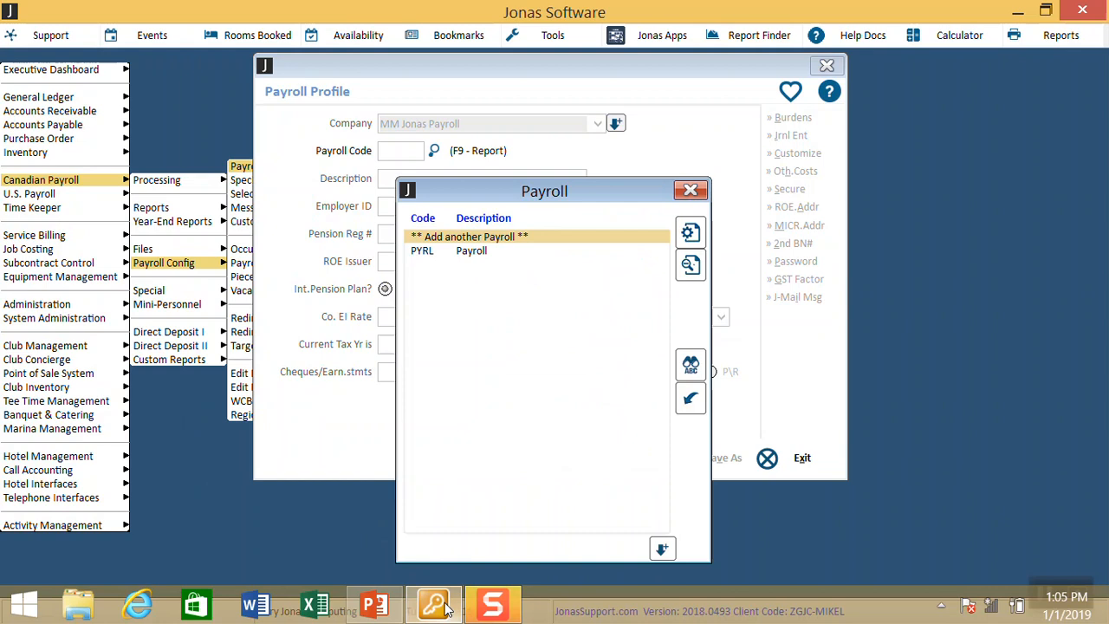
key("Down")
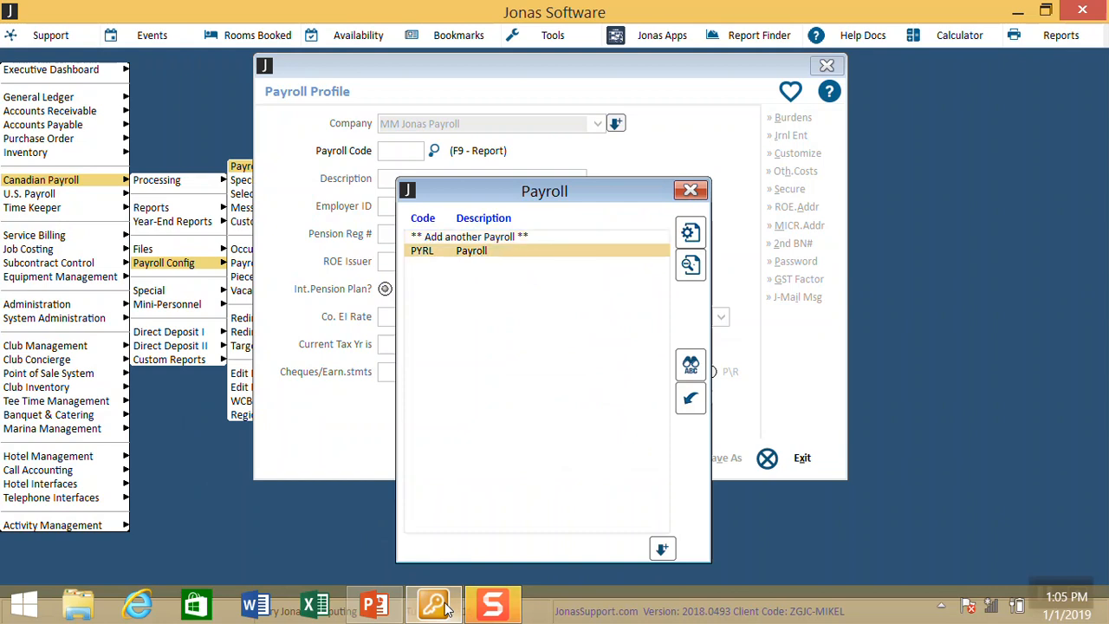
key("Return")
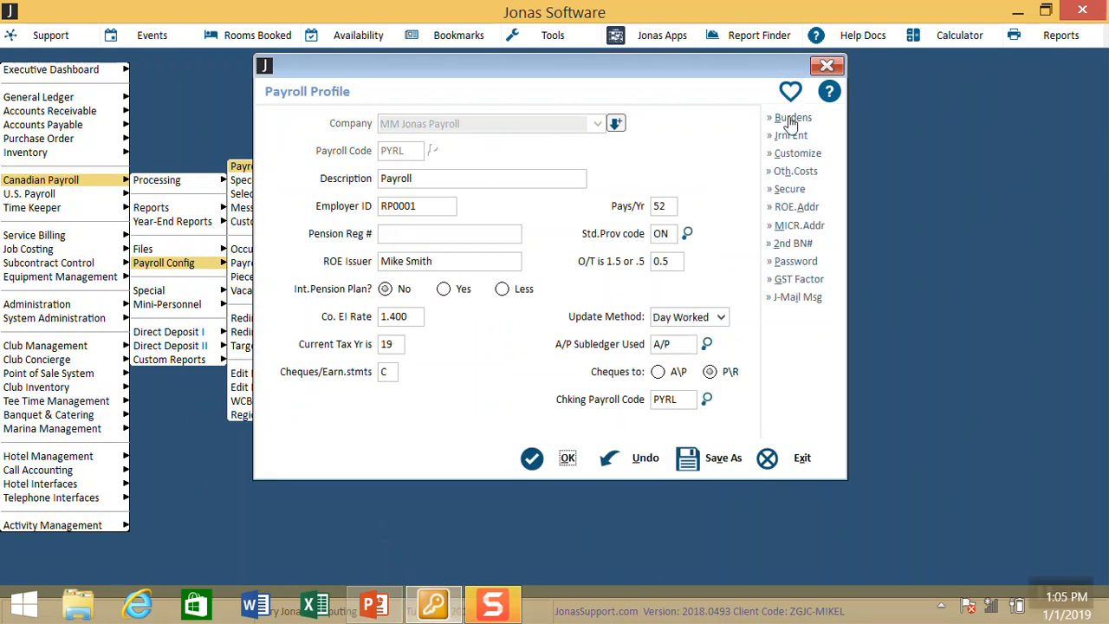
left_click(792, 156)
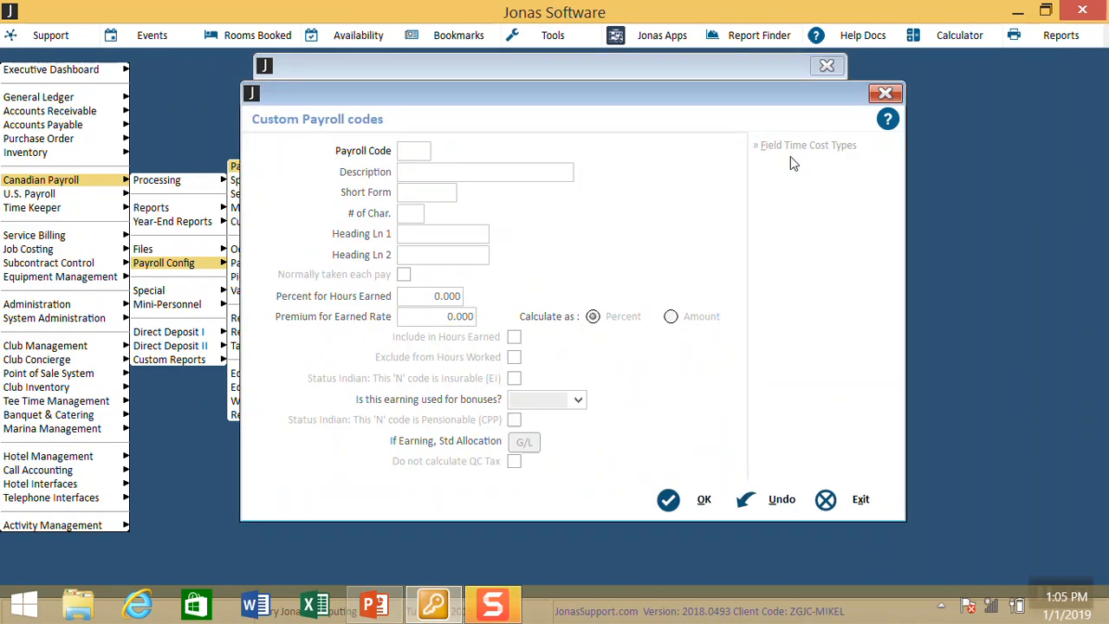
type("E1")
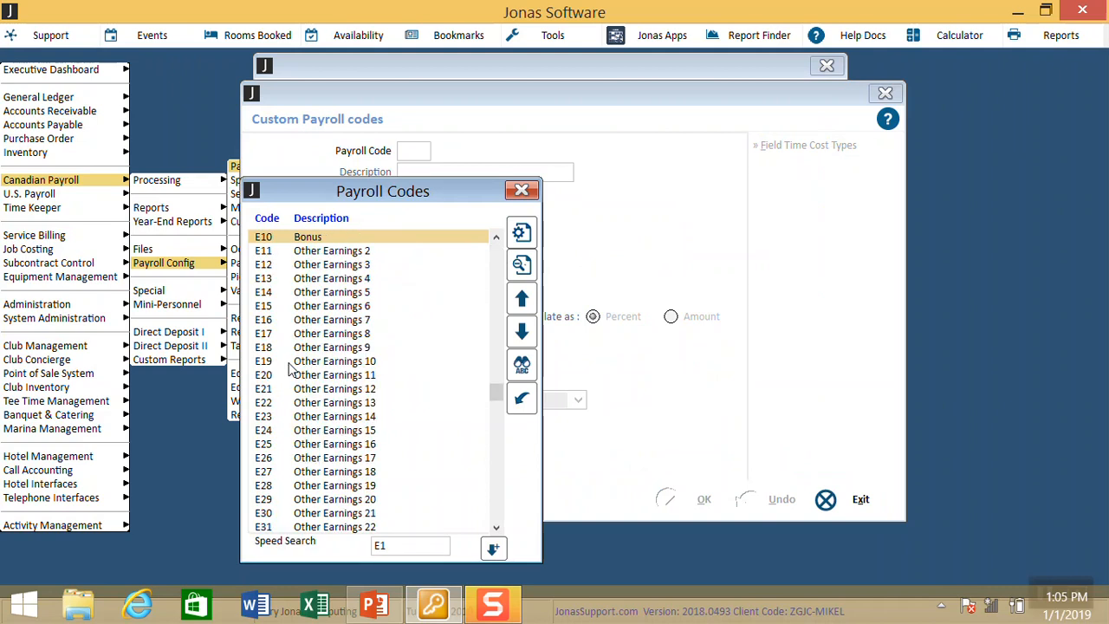
key("Return")
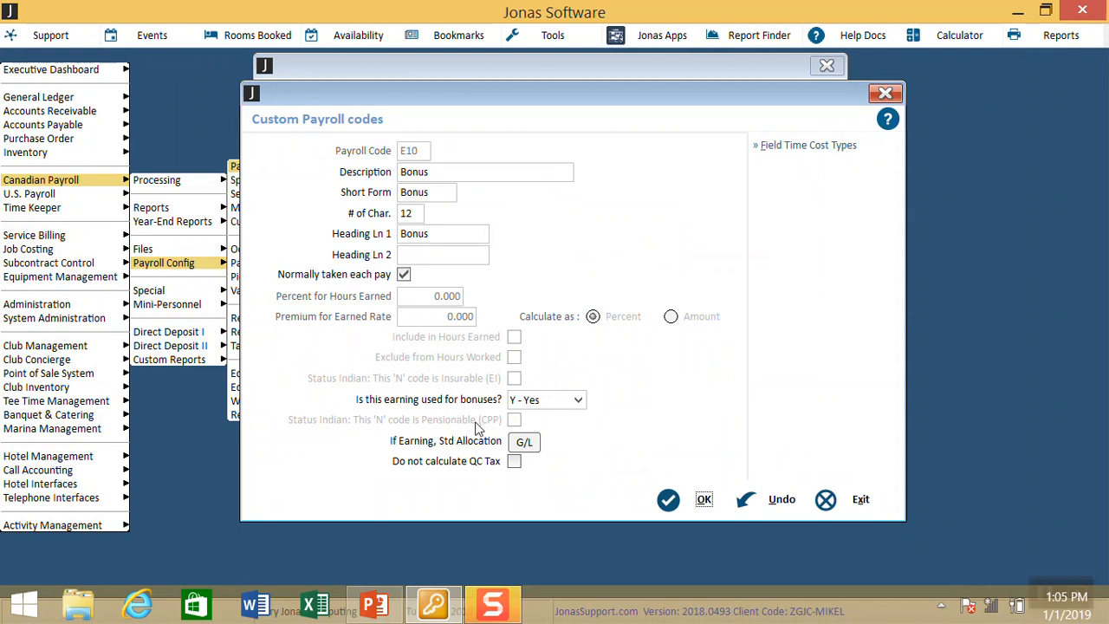
Step: Accept the E10 Bonus settings and back out to the Payroll list
left_click(693, 498)
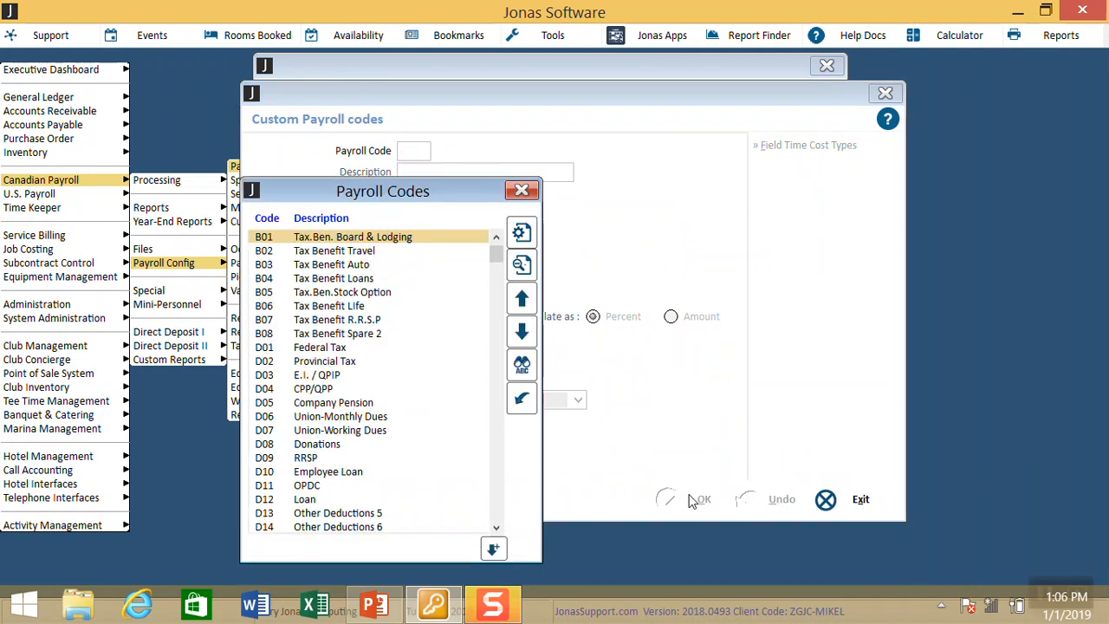
key("Escape")
key("Escape")
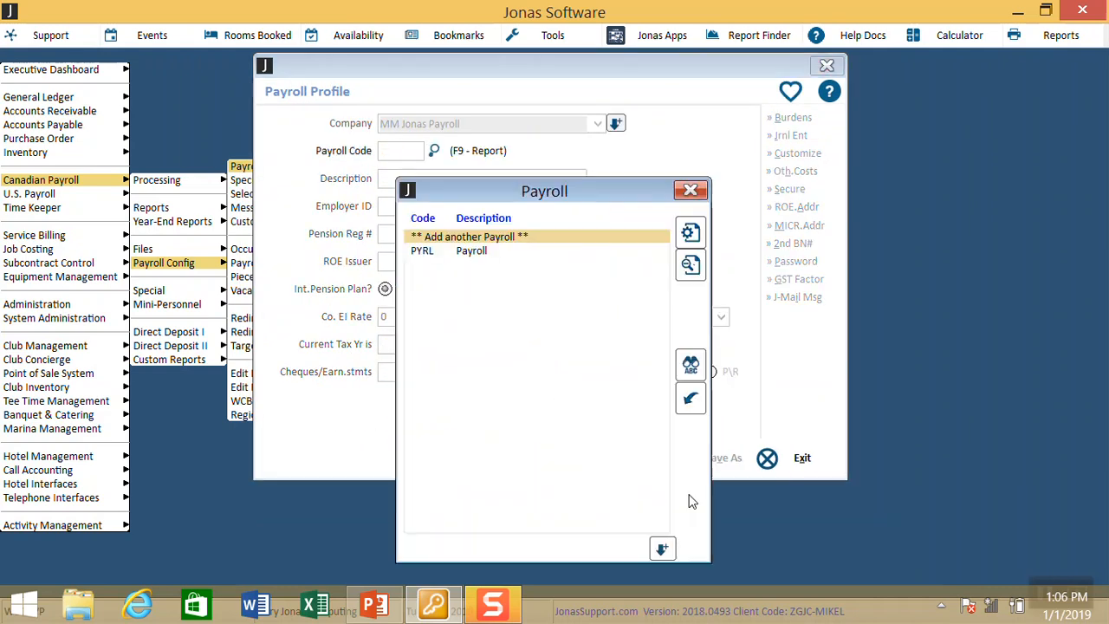
Step: Open employee 00125 in Maintain Employee Records and view its Payment info
key("Escape")
key("Escape")
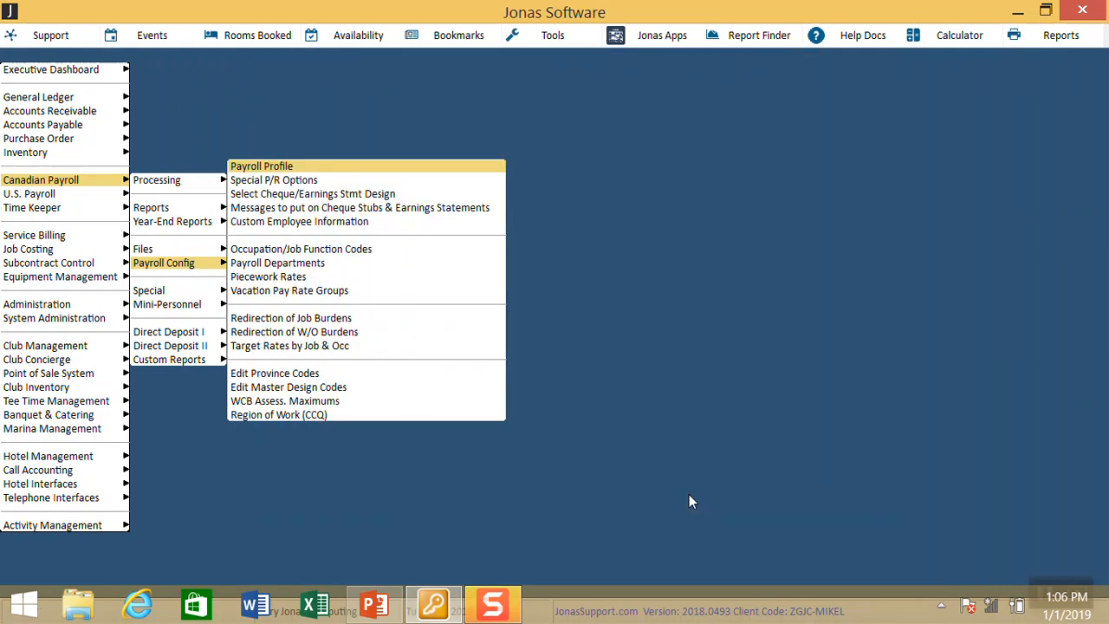
key("Escape")
key("Up")
key("Right")
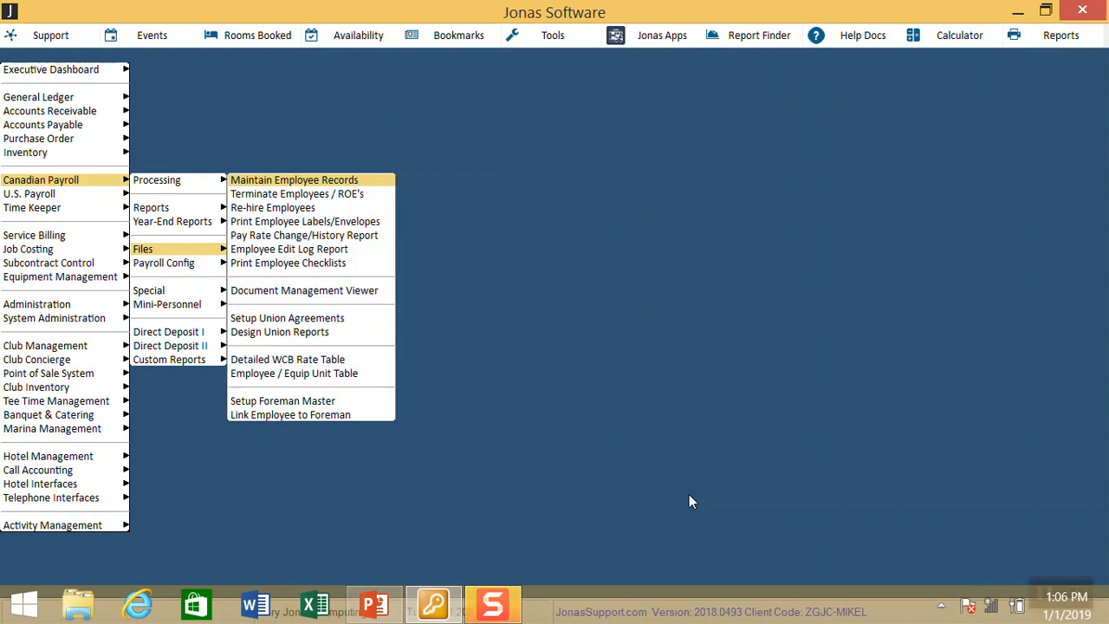
key("Return")
key("Return")
key("Down")
key("Return")
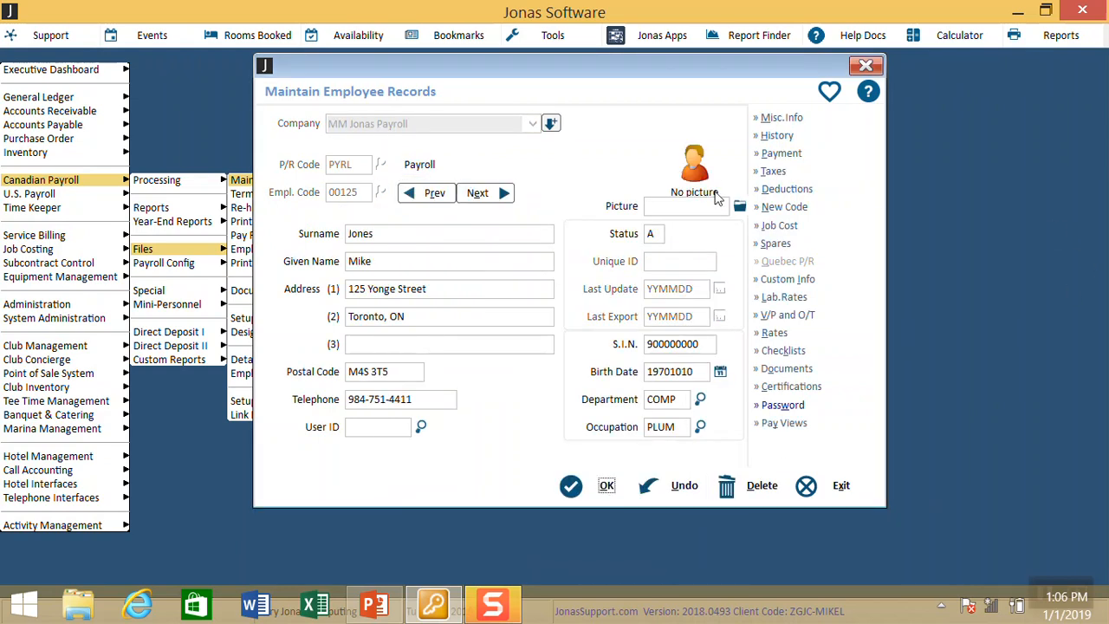
left_click(783, 153)
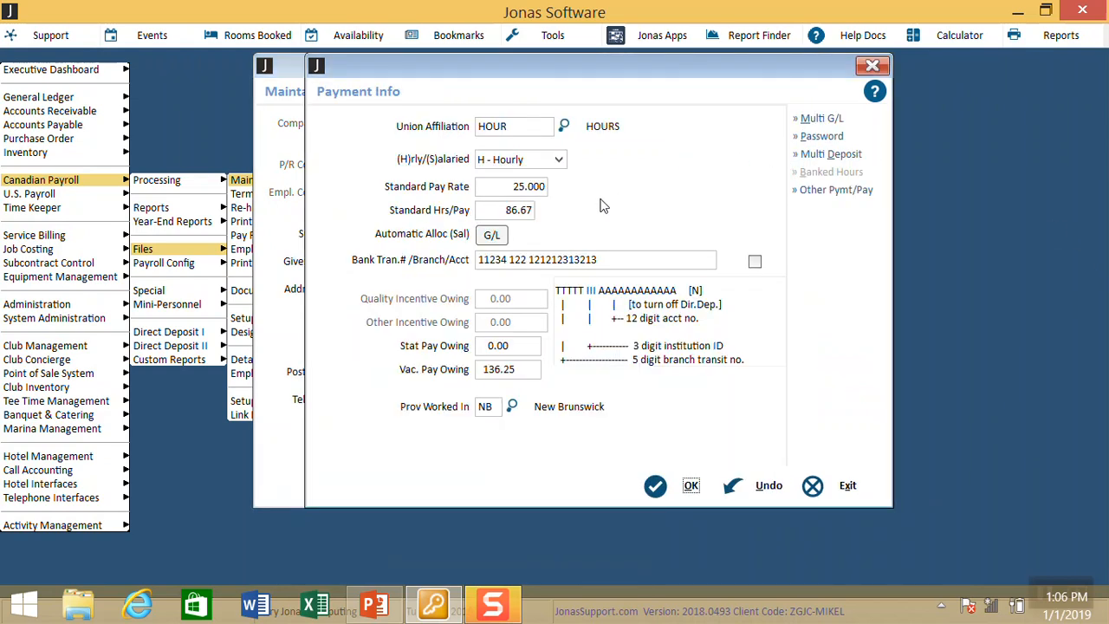
Step: Check the 25.000 rate and 86.67 standard hours per pay, then close Payment Info
left_click(494, 188)
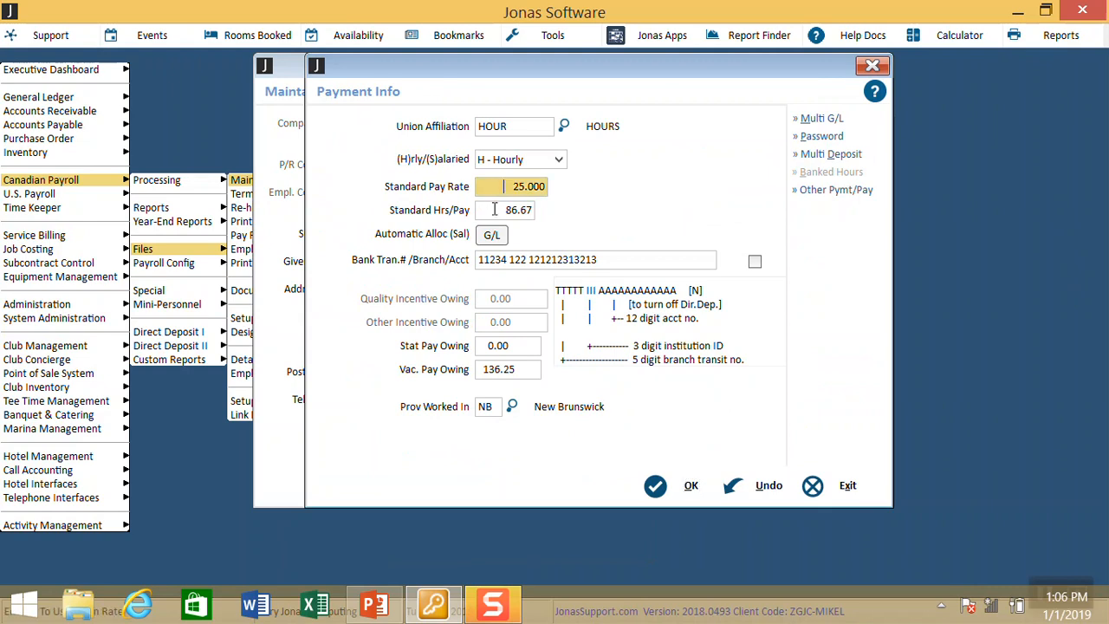
left_click(494, 211)
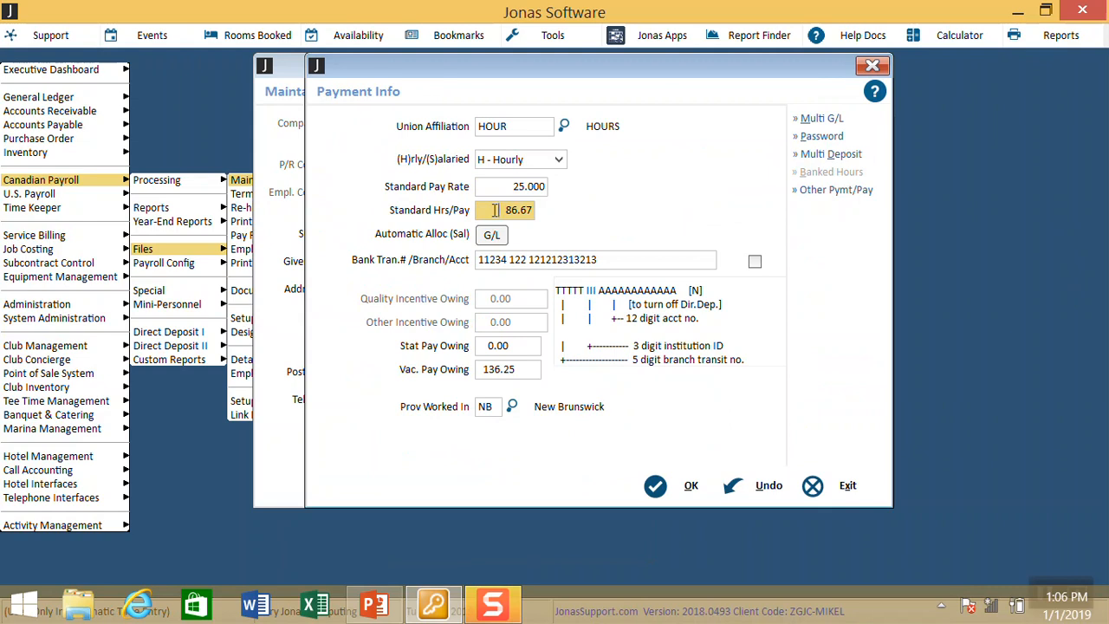
left_click_drag(495, 210, 569, 225)
left_click(486, 211)
left_click_drag(486, 212, 550, 229)
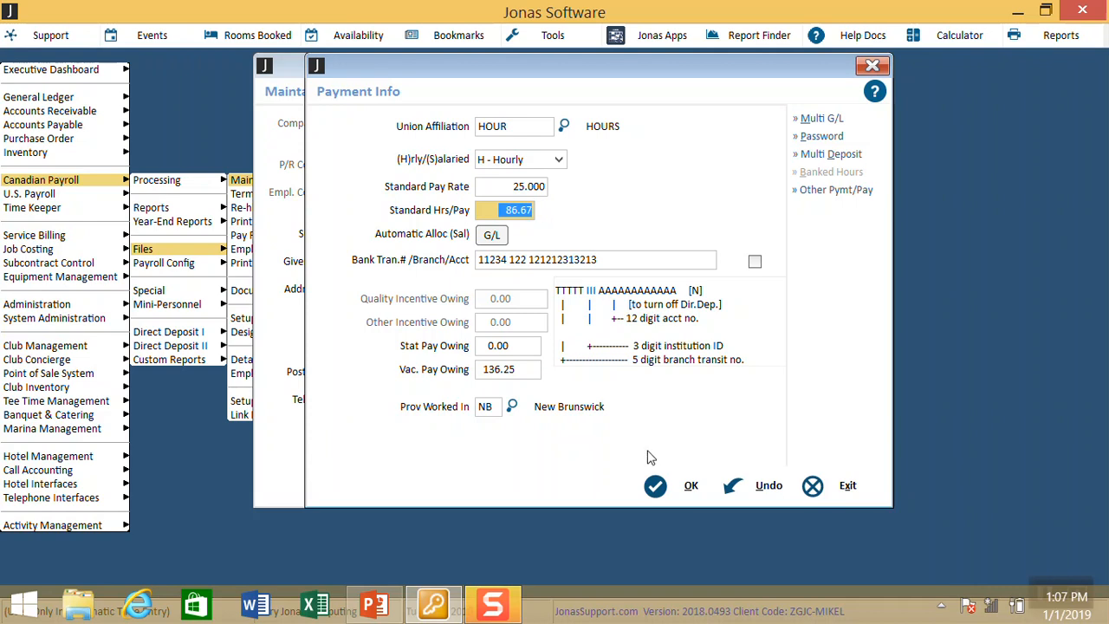
left_click(663, 489)
key("Escape")
key("Escape")
key("Escape")
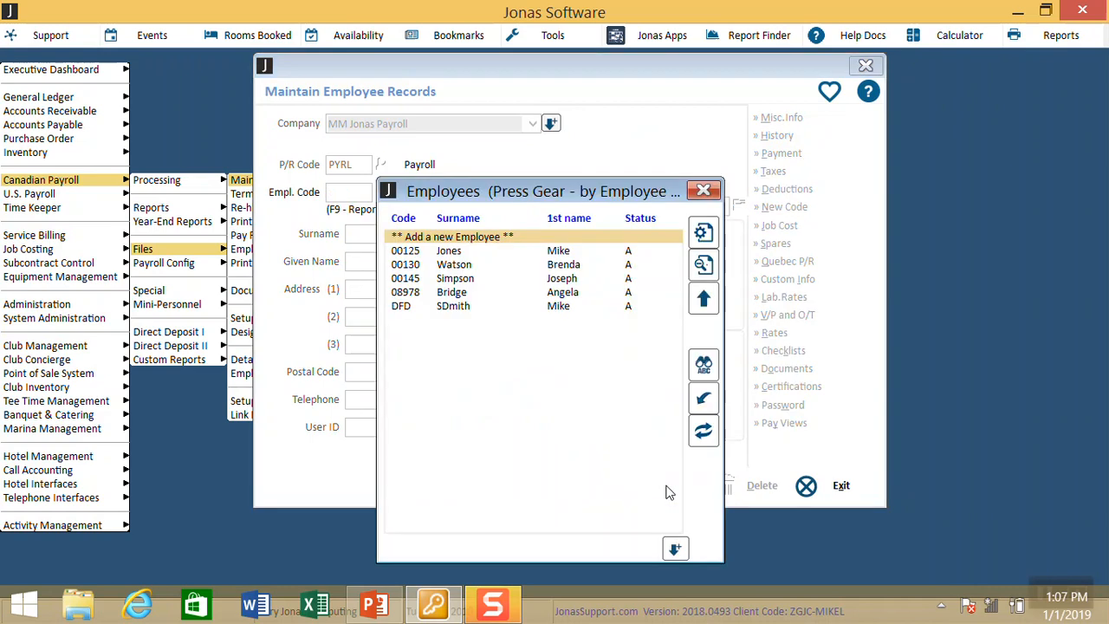
Step: Open Setup New Payroll Period and choose to add a new pay period
key("Up")
key("Up")
key("Up")
key("Right")
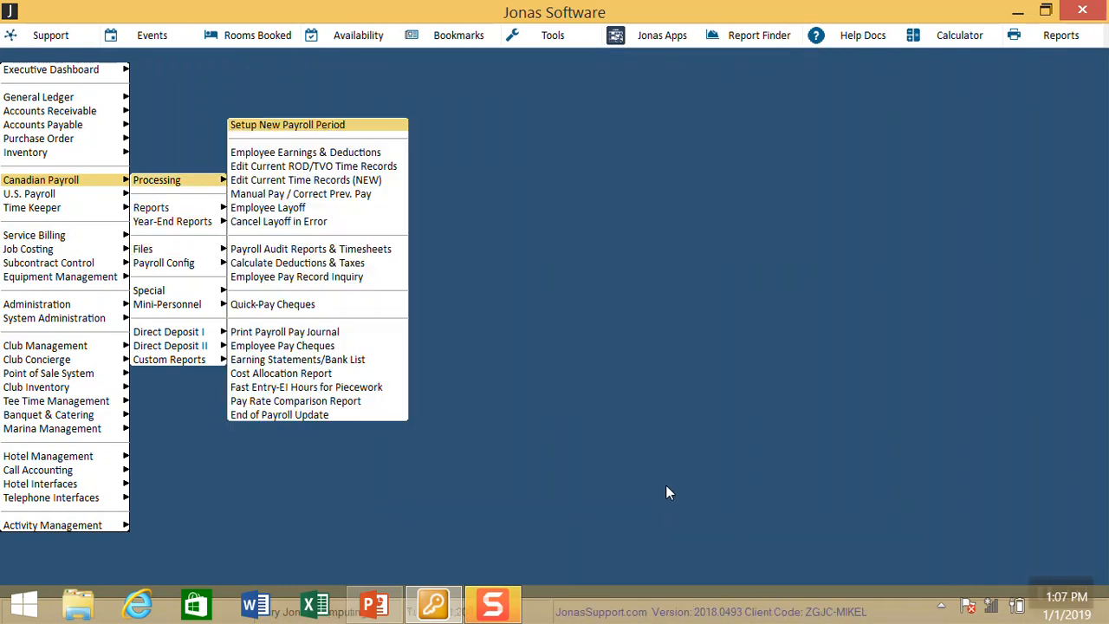
key("Return")
key("Return")
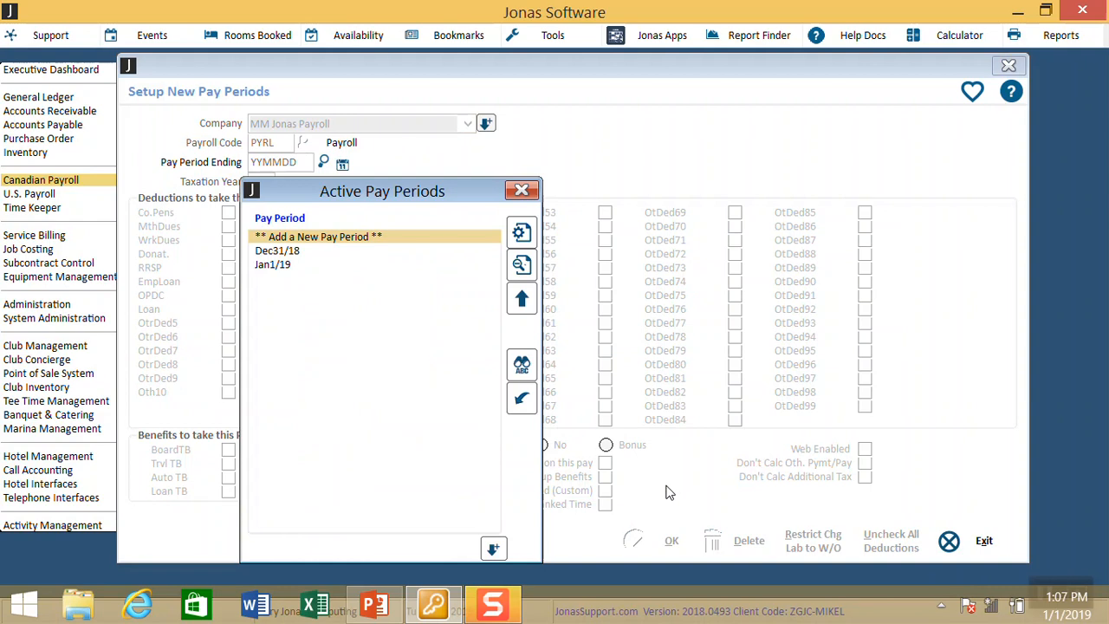
key("Return")
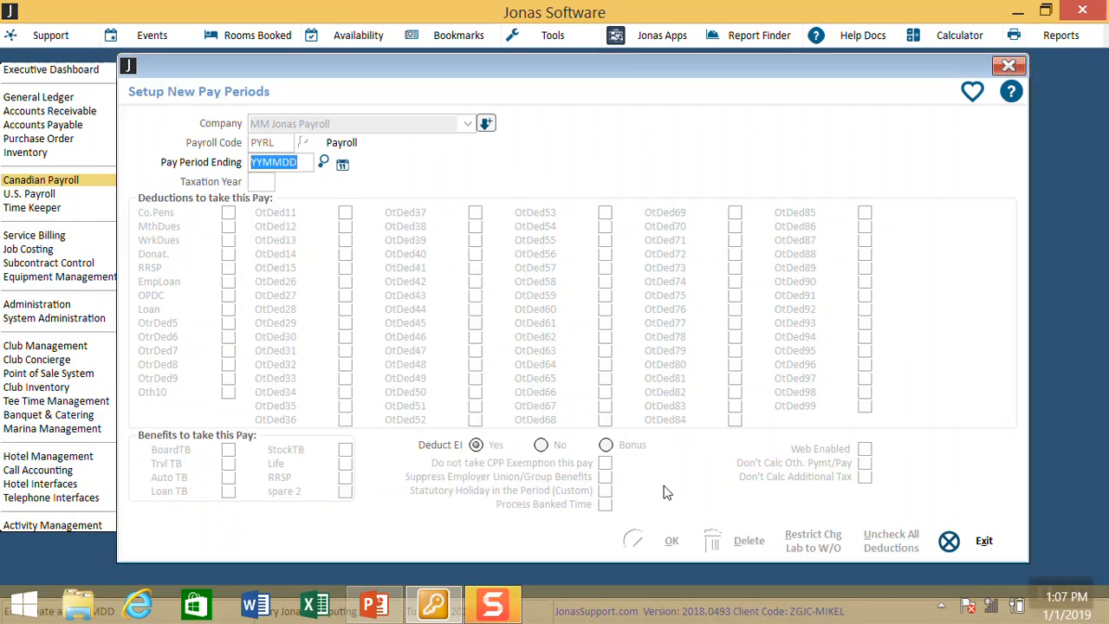
Step: Enter 181224 as the pay period ending date and confirm Dec 24, 2018
type("1224.18")
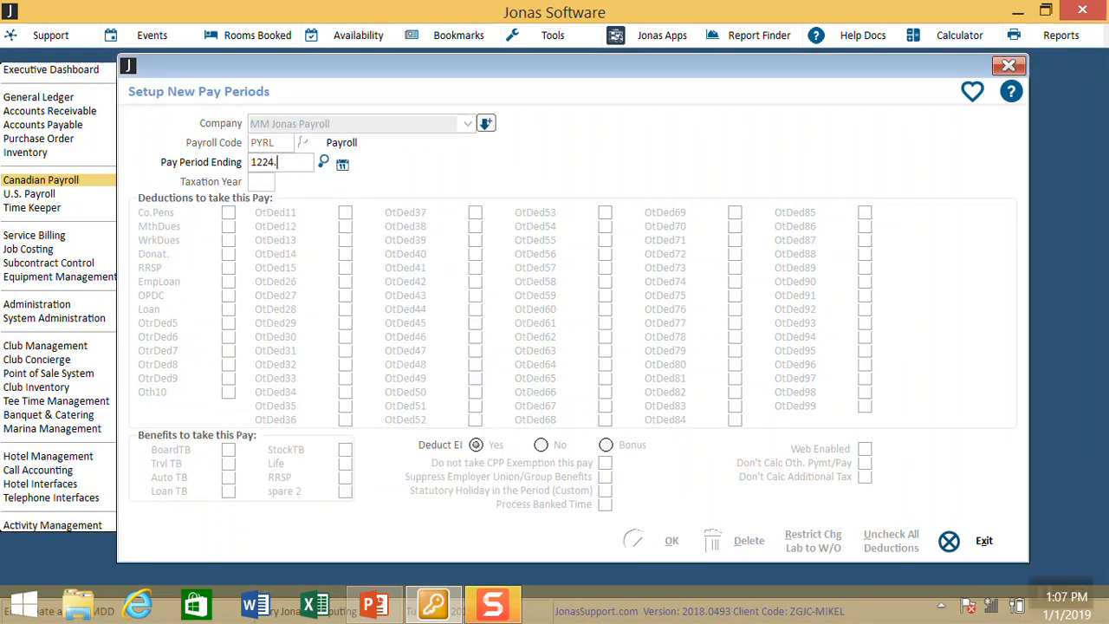
key("Return")
type("122418")
key("Return")
type("181224")
key("Return")
key("Left")
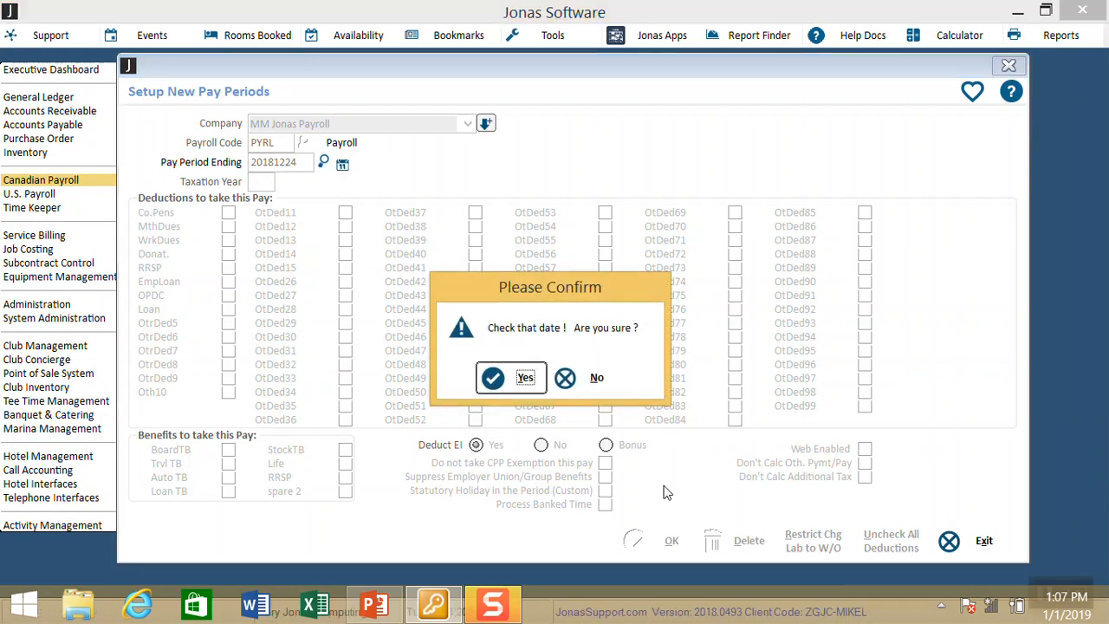
key("Return")
key("Return")
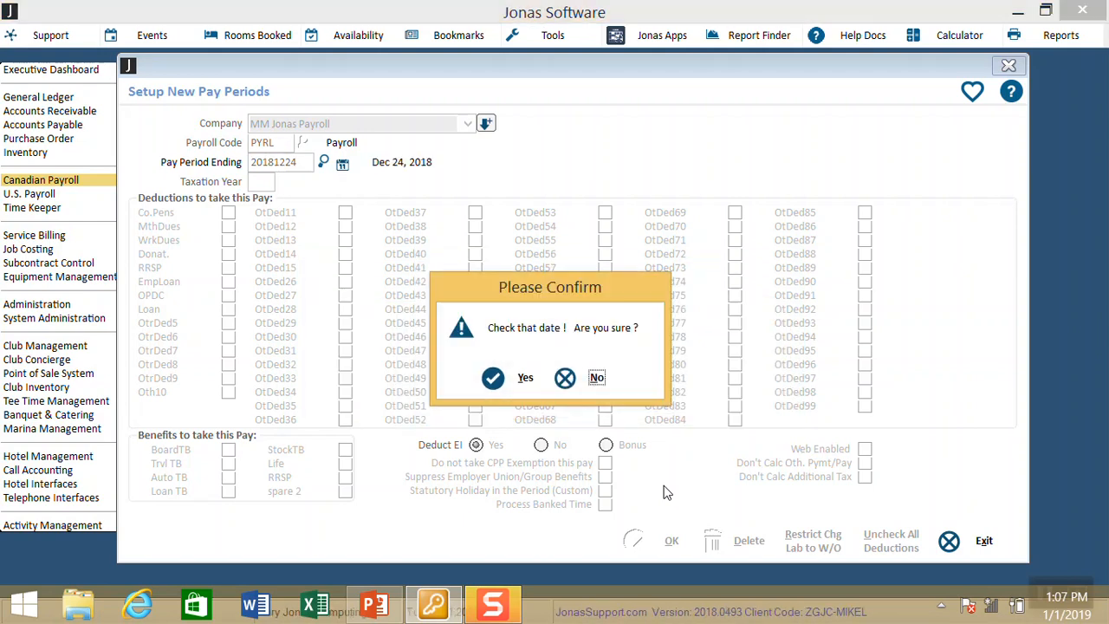
key("Left")
key("Return")
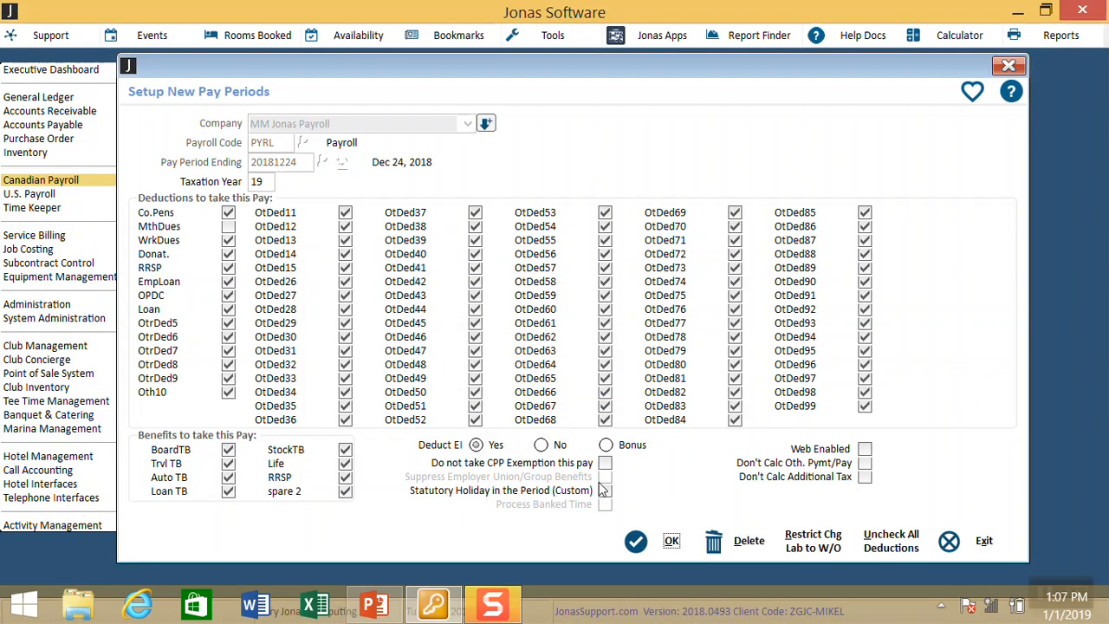
Step: Change the taxation year to 18, pick Bonus for Deduct EI, and uncheck all deductions
left_click(260, 182)
type("18")
key("Tab")
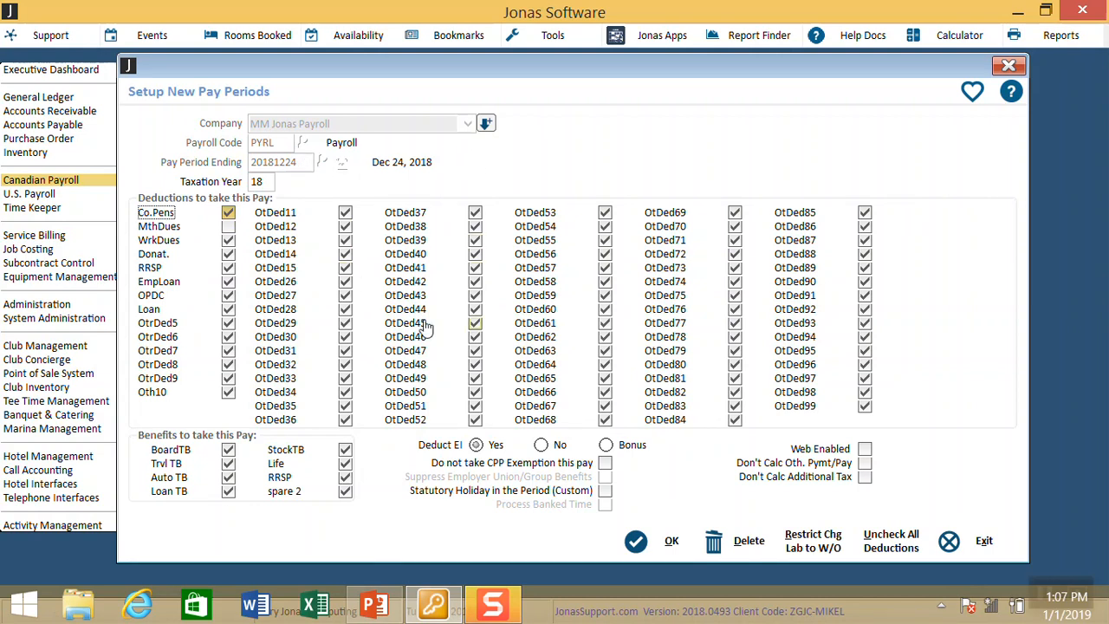
left_click(606, 448)
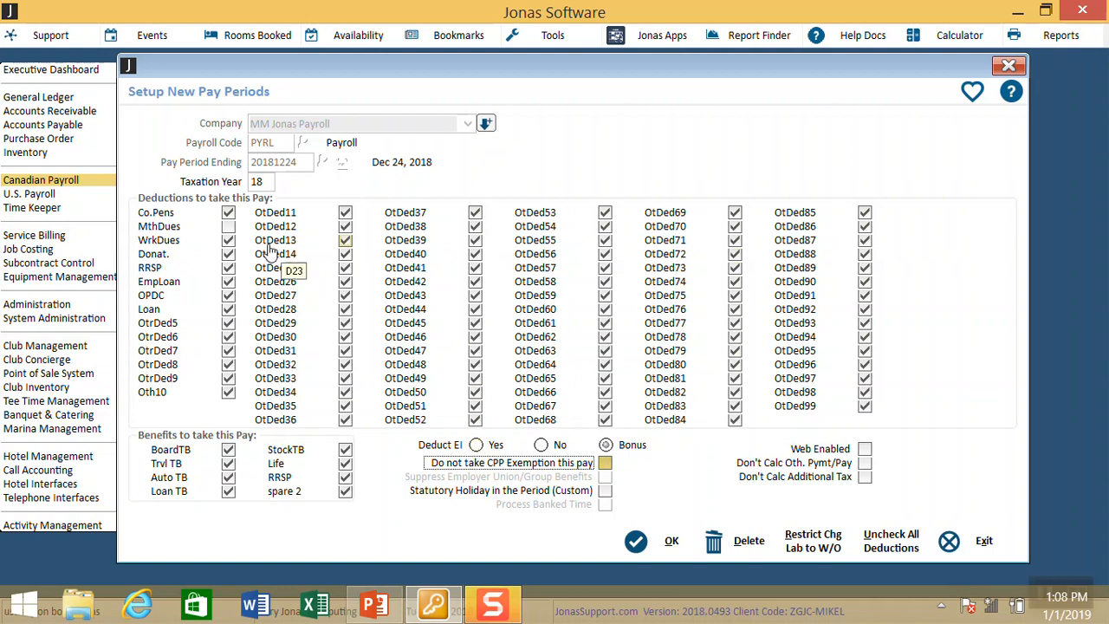
left_click(870, 541)
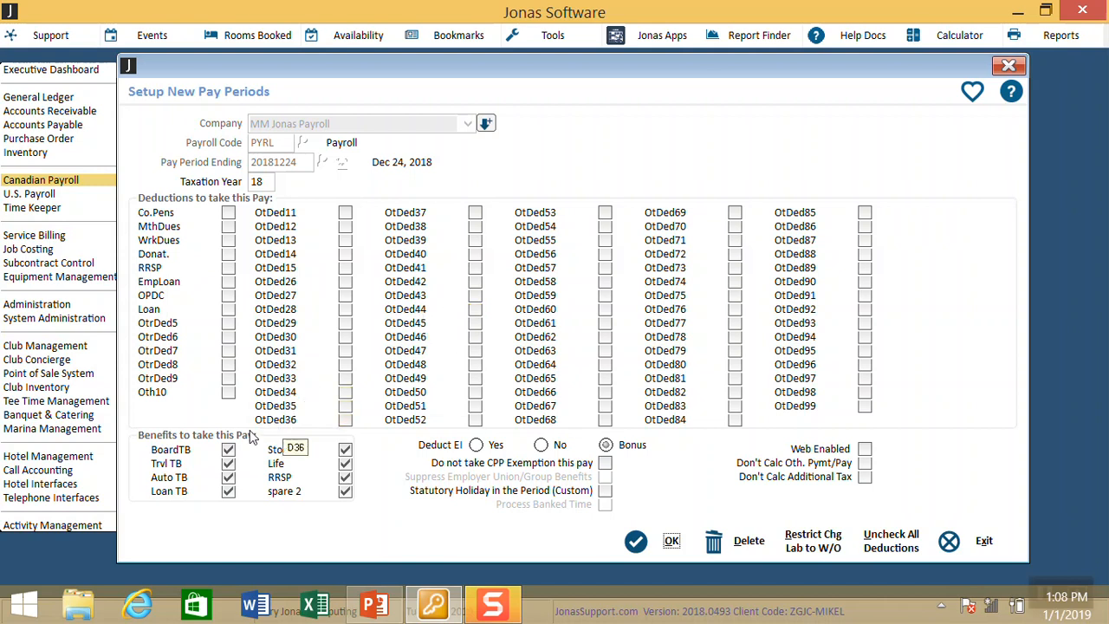
Step: Untick the BoardTB, Trvl TB, Auto TB, Loan TB, StockTB, Life, RRSP and spare 2 benefits
left_click(228, 449)
left_click(228, 464)
left_click(228, 477)
left_click(228, 492)
left_click(344, 449)
left_click(344, 464)
left_click(345, 478)
left_click(345, 491)
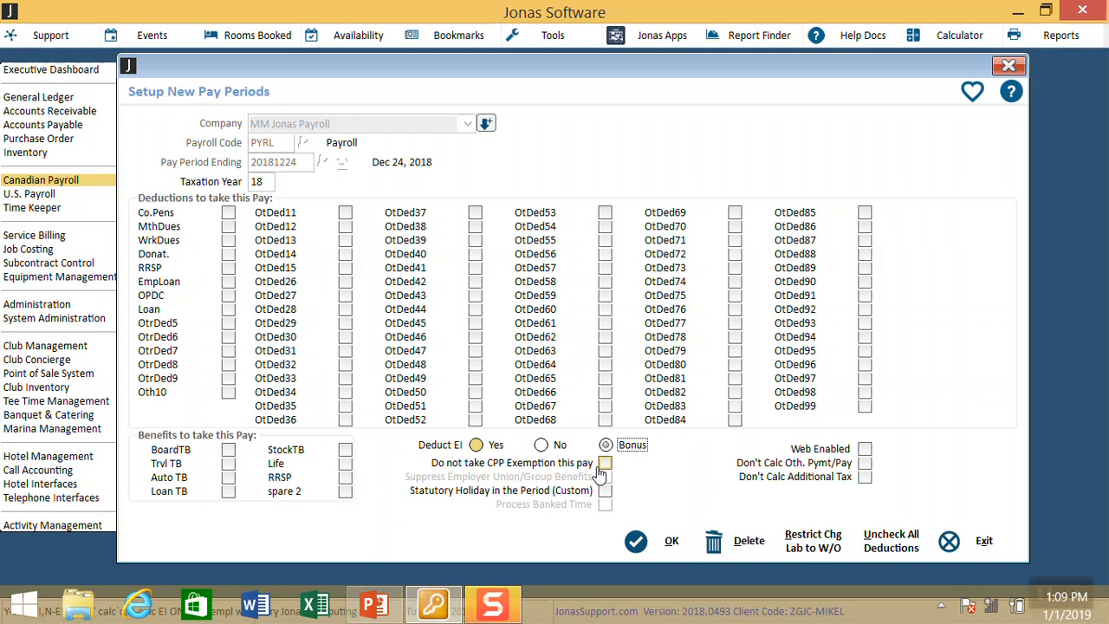
Step: Tick Do not take CPP Exemption, Don't Calc Oth. Pymt/Pay and Don't Calc Additional Tax, then save
left_click(604, 464)
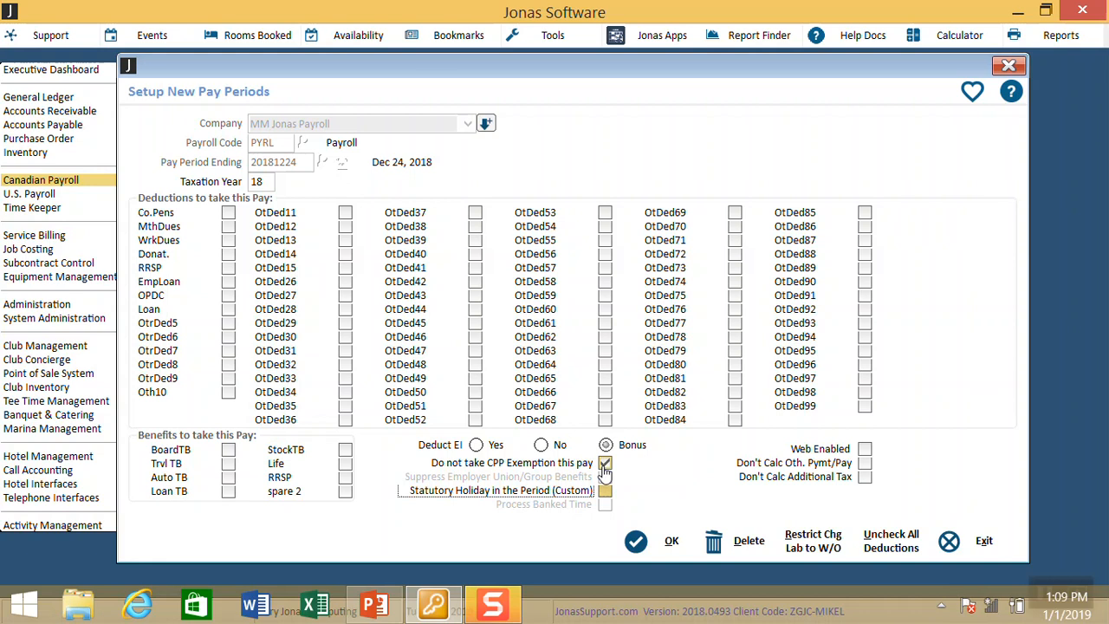
left_click(866, 464)
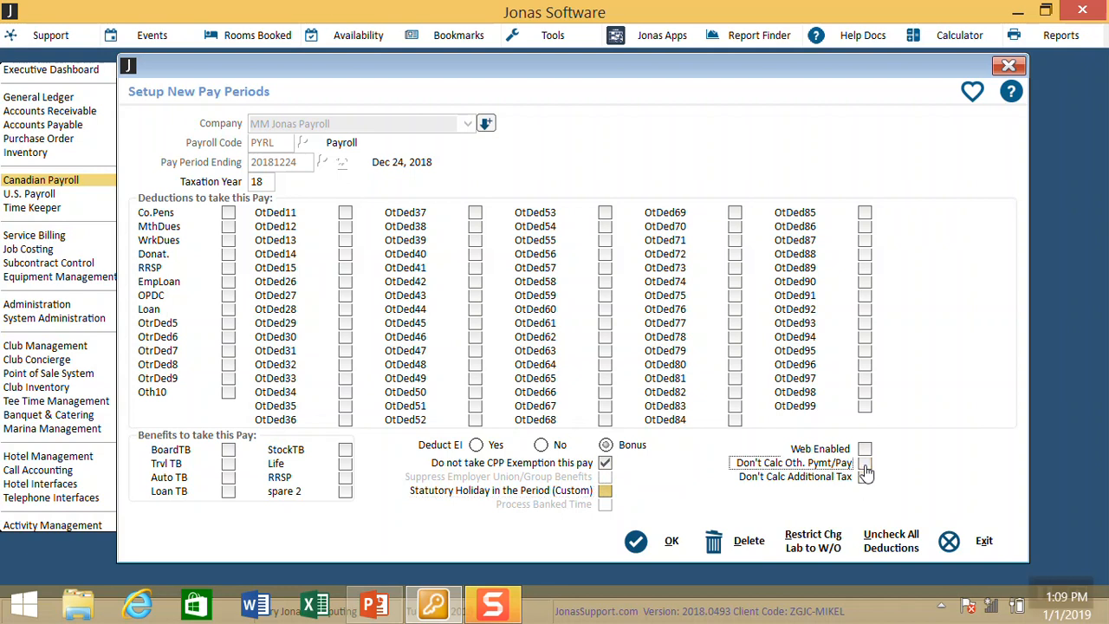
left_click(867, 478)
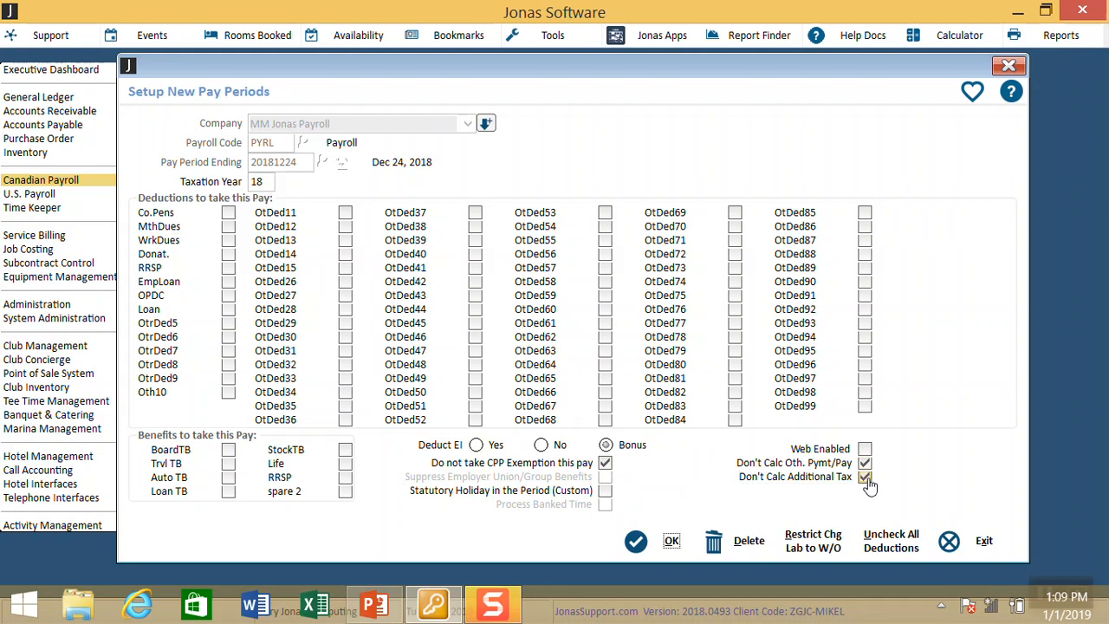
left_click(674, 542)
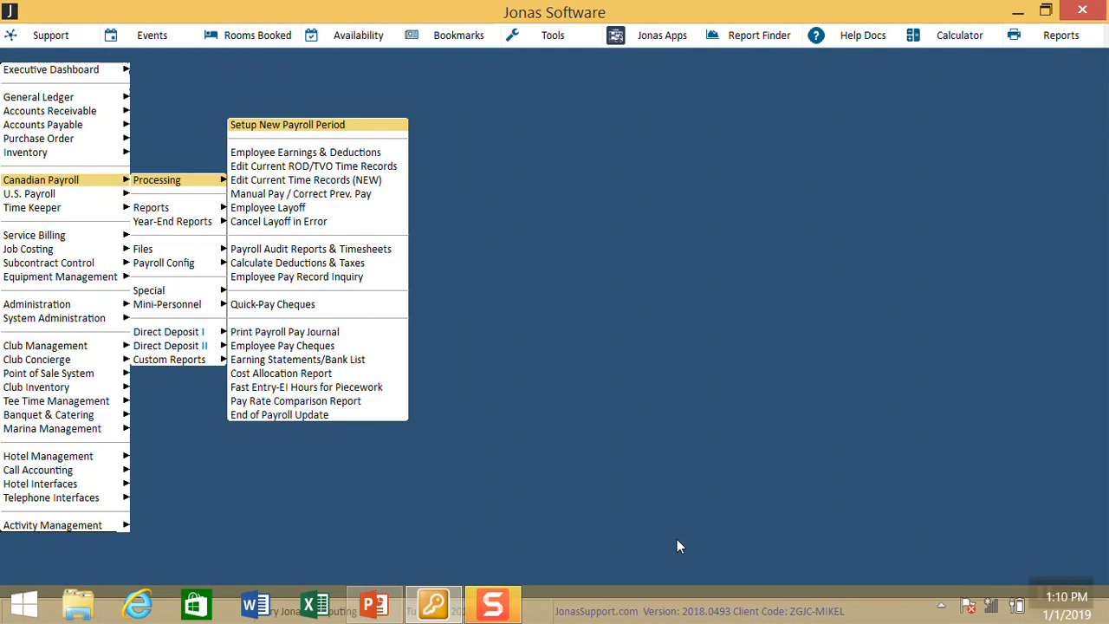
Step: Open Load-In / Edit YTD, EI & WCB for year 18 and load the employee's Total Employee record
key("Escape")
key("Down")
key("Down")
key("Down")
key("Down")
key("Down")
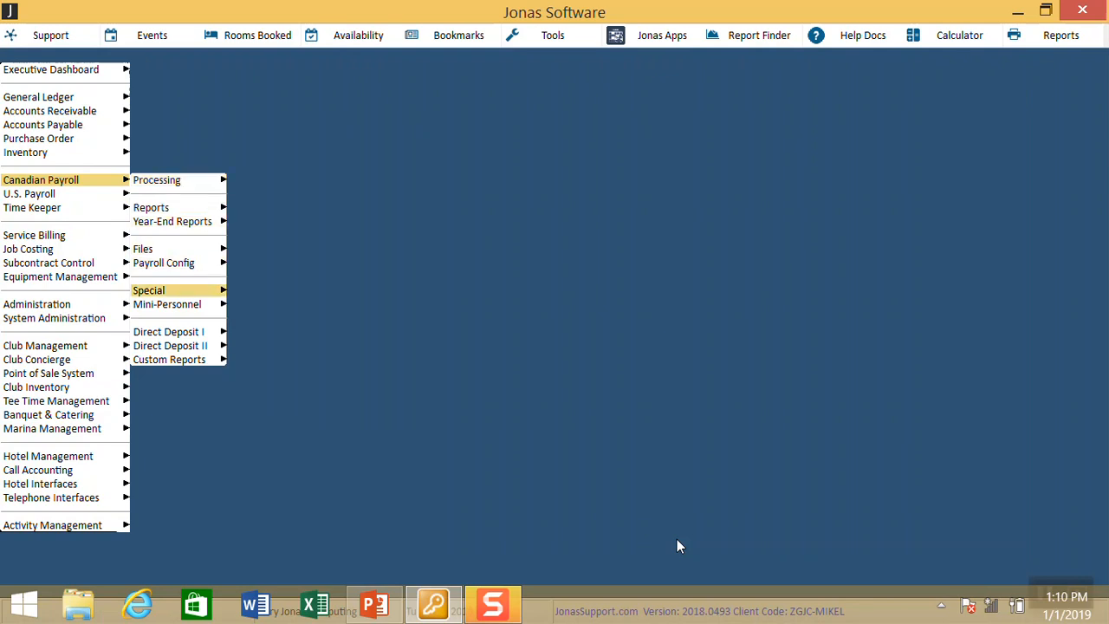
key("Right")
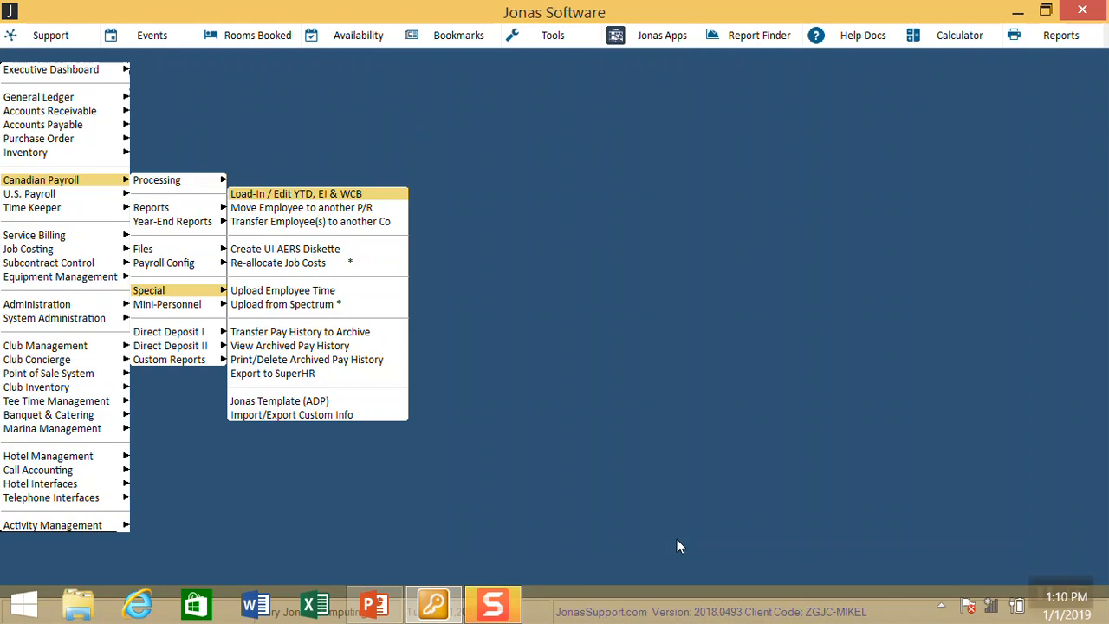
key("Return")
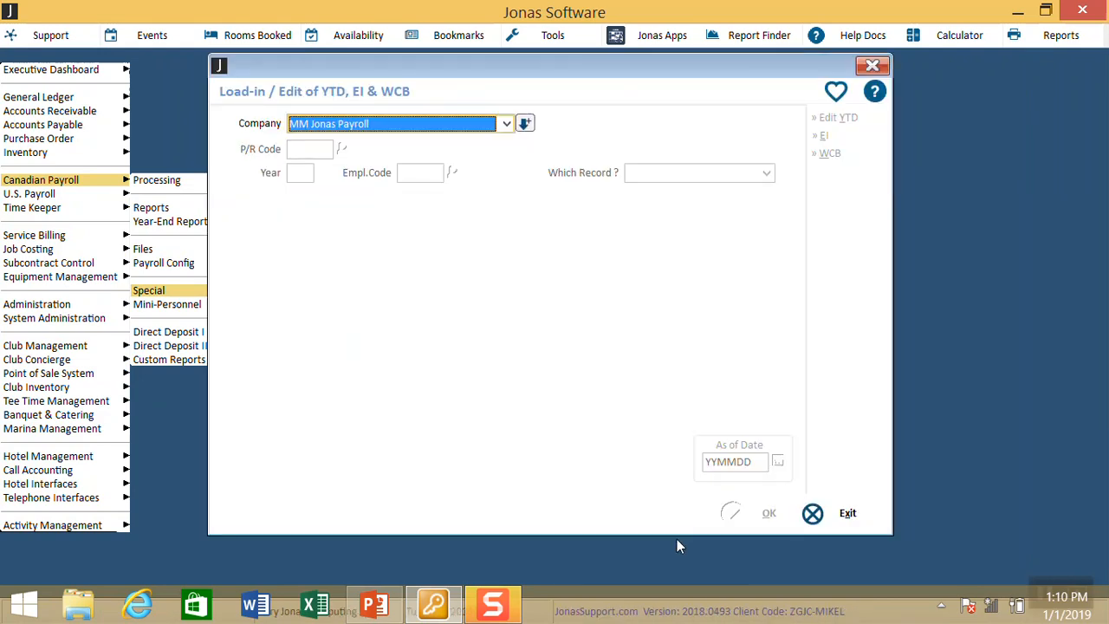
key("Return")
type("18")
key("Return")
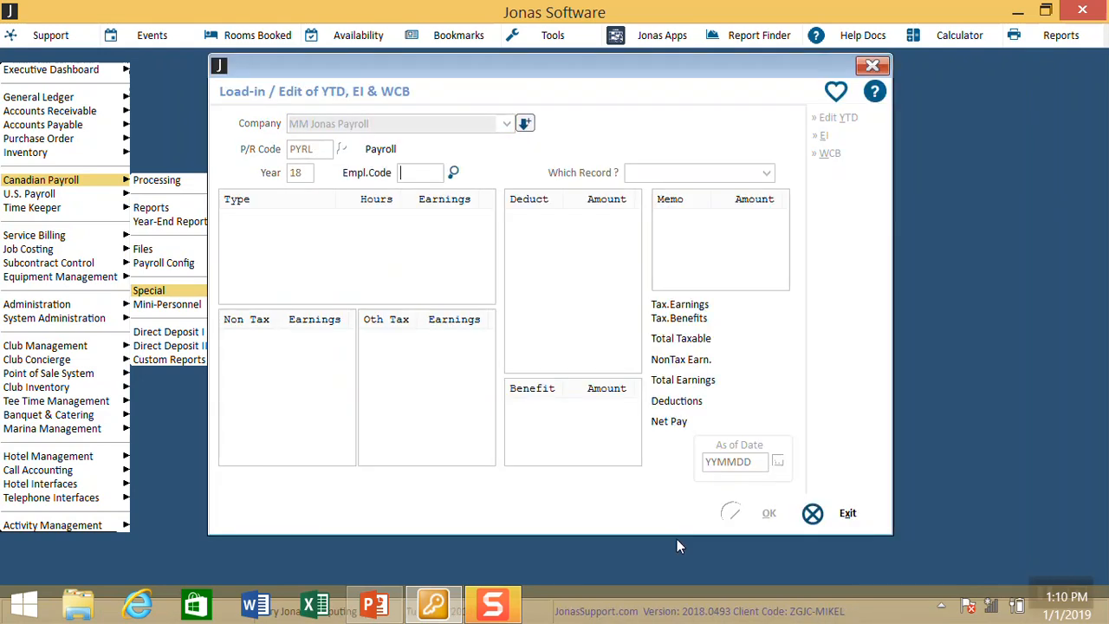
key("Return")
key("Return")
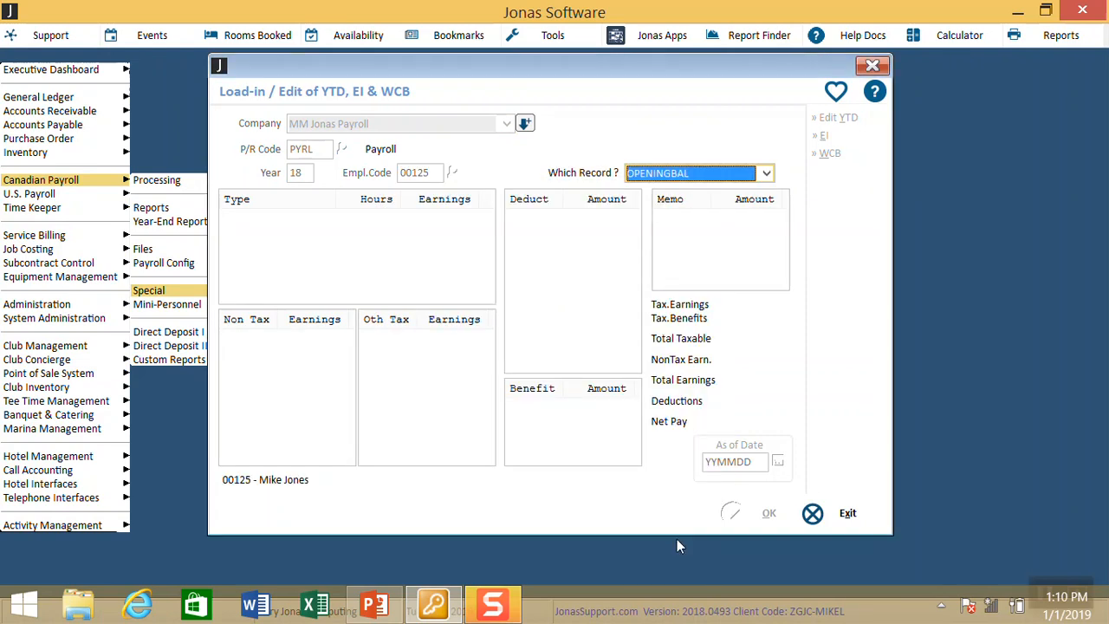
key("Down")
key("Down")
key("Down")
key("Down")
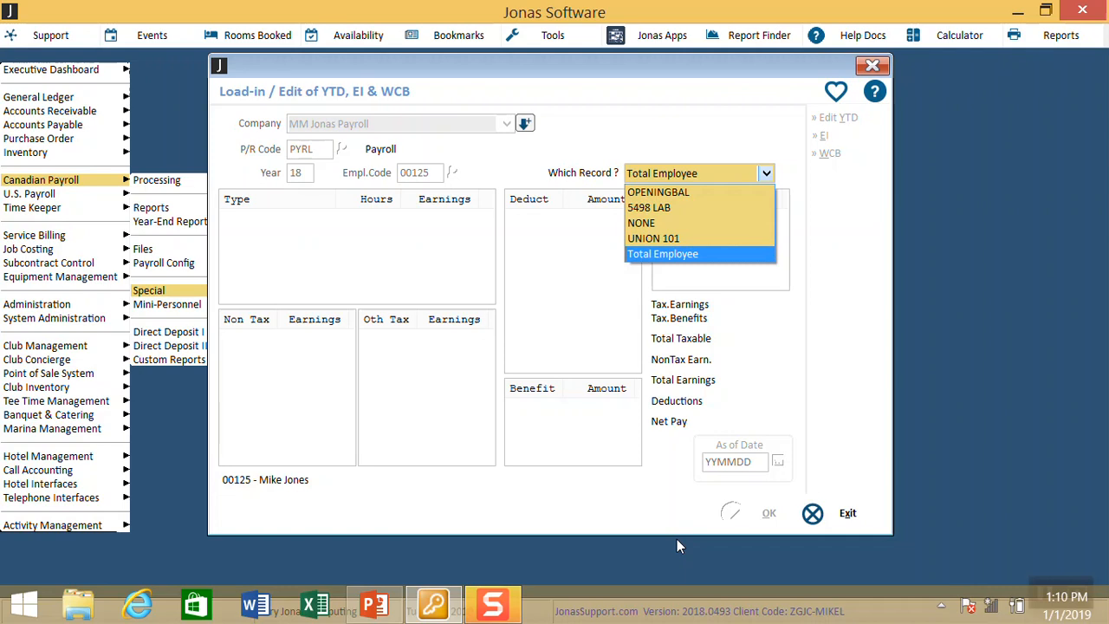
key("Return")
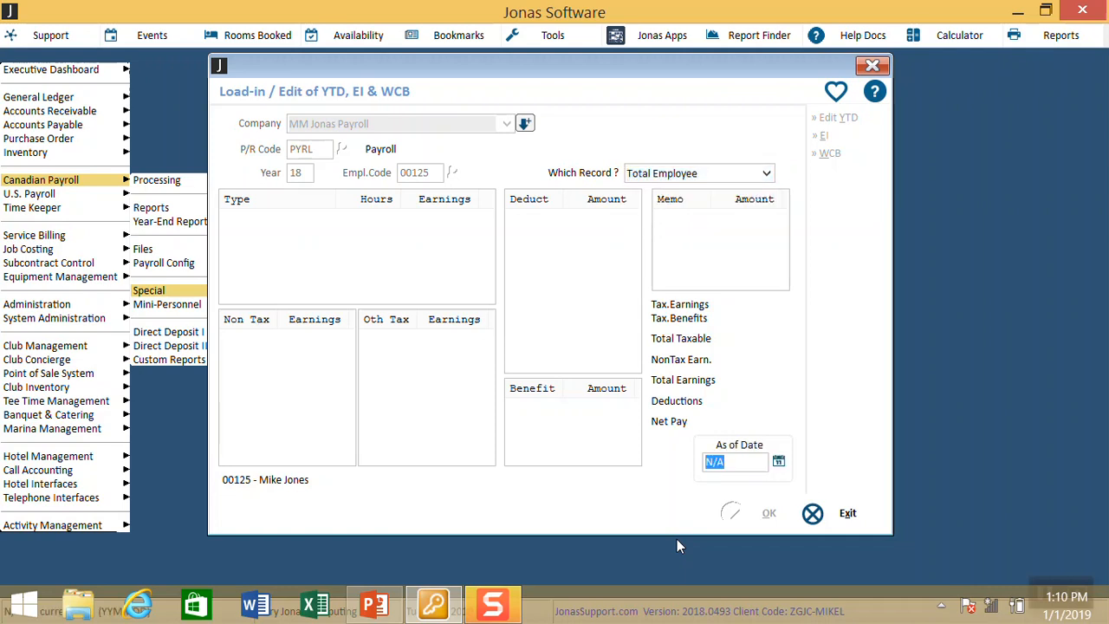
key("Return")
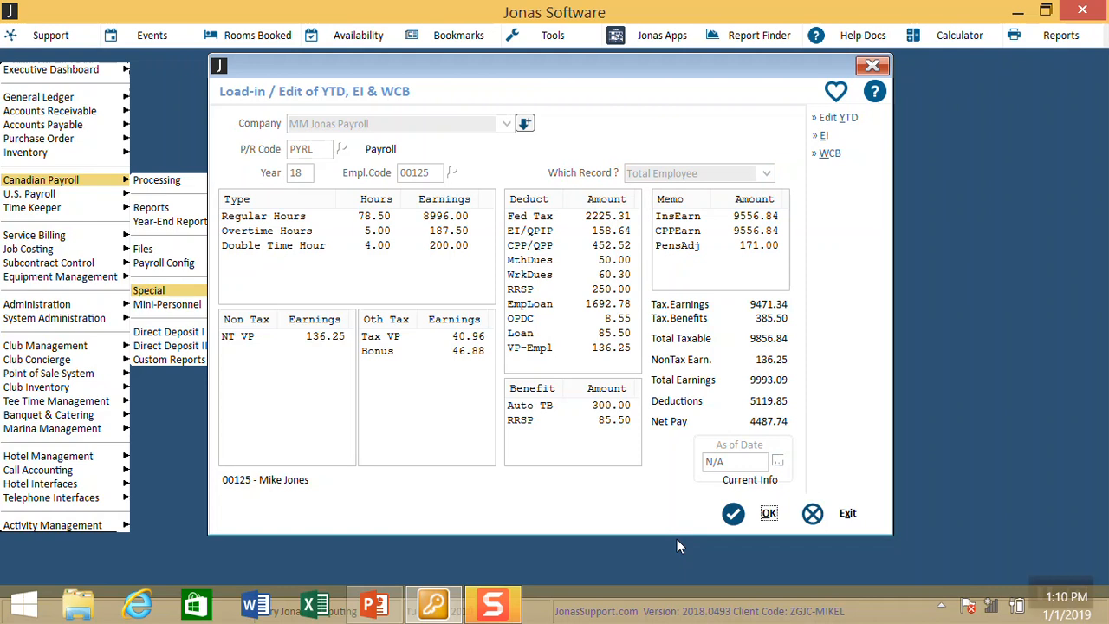
Step: Review the detailed YTD amounts, including taxable benefits and CPP pensionable earnings, then close them
left_click(852, 122)
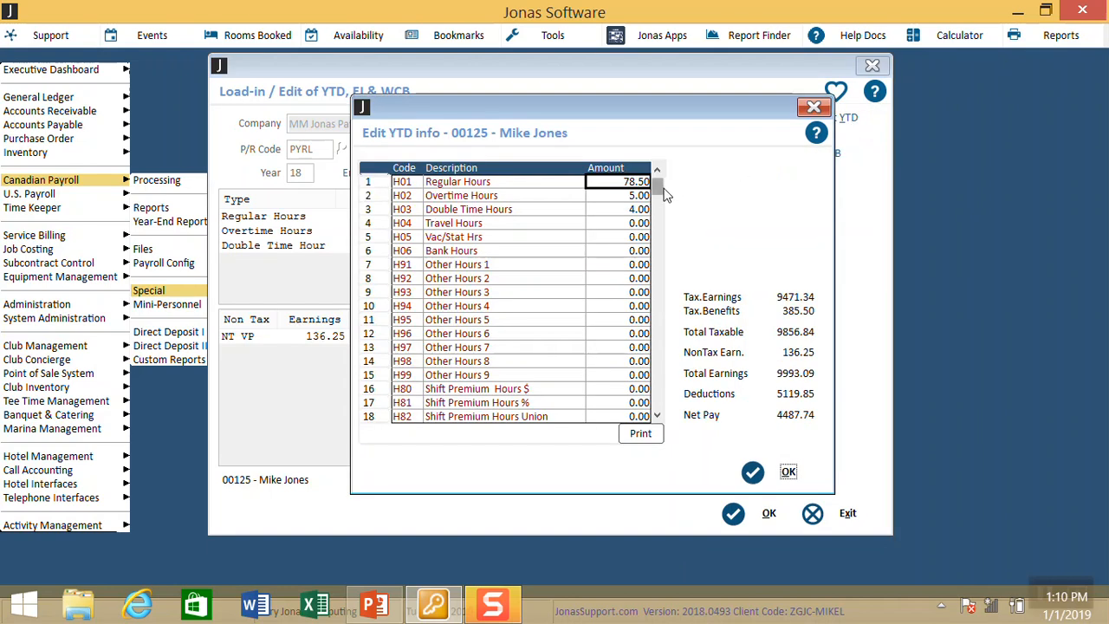
left_click_drag(664, 204, 661, 368)
left_click(617, 337)
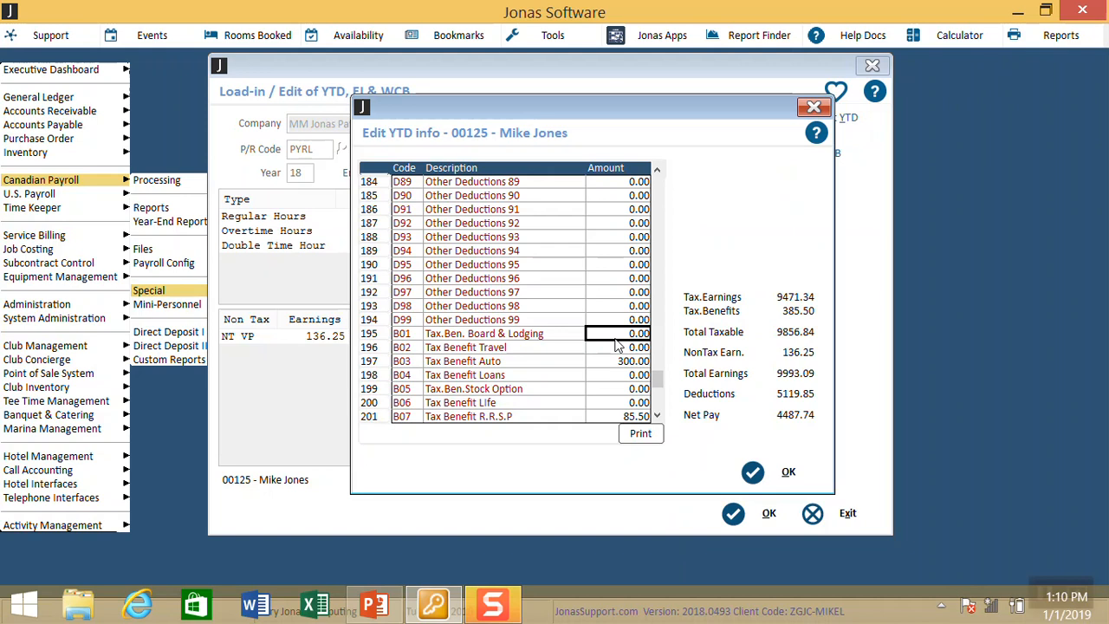
key("Down")
key("Down")
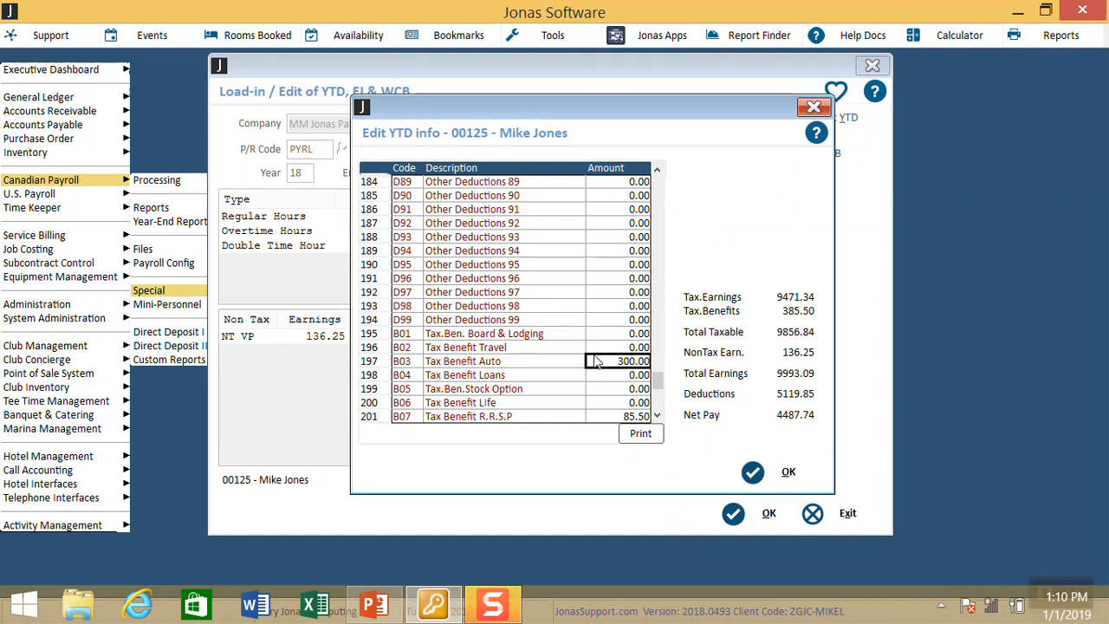
left_click(500, 363)
key("Down")
key("Down")
key("Down")
key("Down")
key("Down")
key("Down")
key("Down")
key("Down")
key("Down")
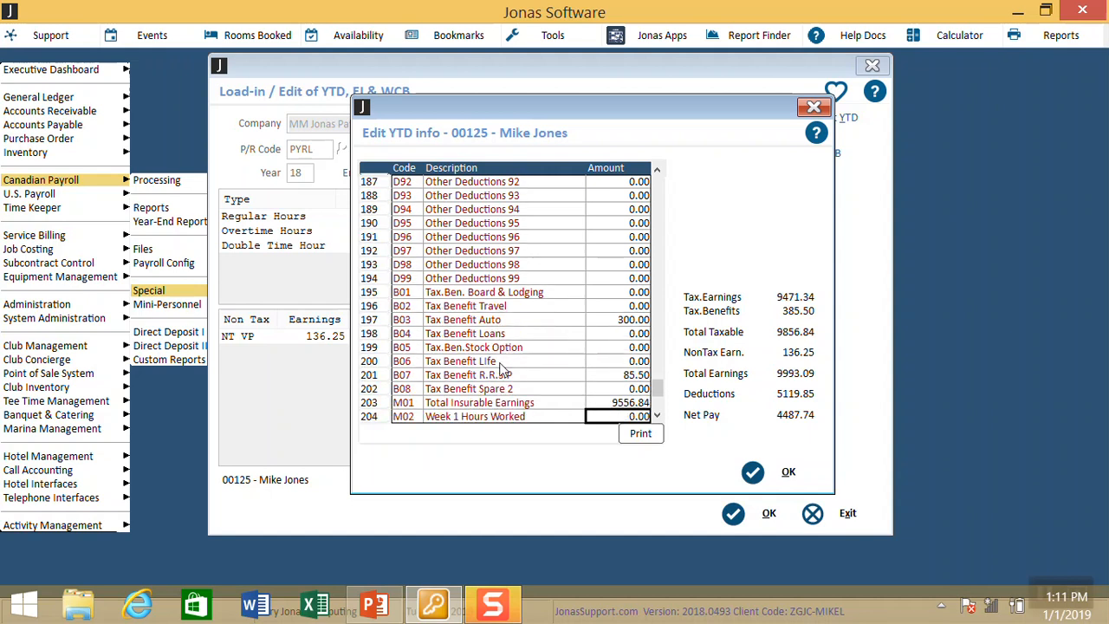
key("Down")
key("Down")
key("Down")
key("Up")
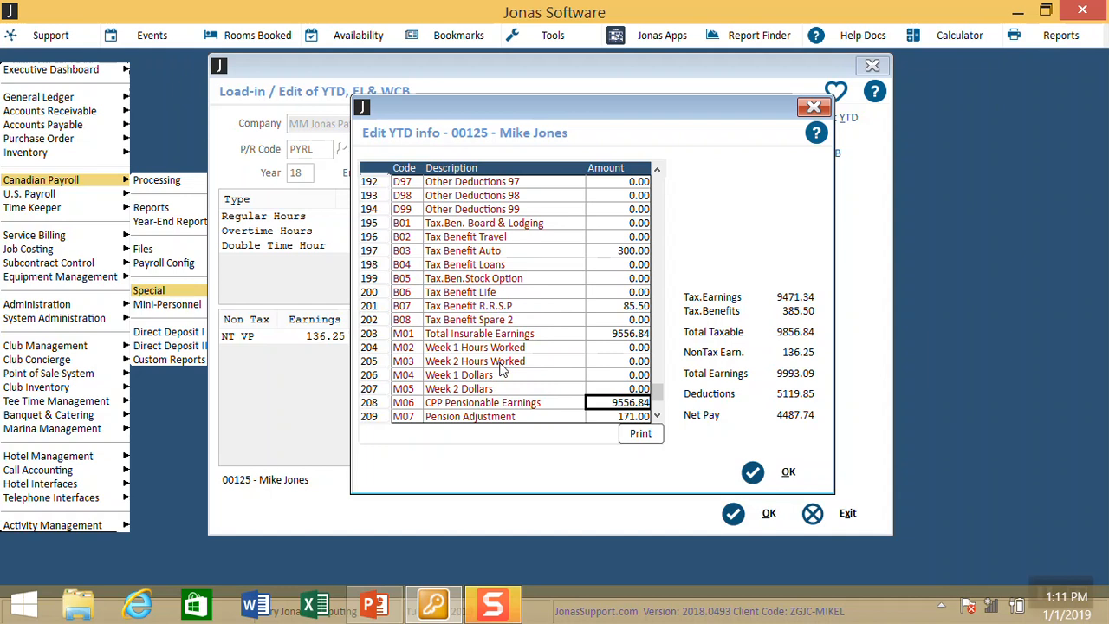
key("Up")
key("Up")
key("Up")
key("Up")
key("Up")
key("Up")
key("Up")
key("Up")
key("Up")
key("Up")
key("Down")
key("Down")
key("Down")
key("Down")
key("Down")
key("Down")
key("Down")
key("Down")
key("Down")
key("Down")
left_click(754, 472)
left_click(750, 526)
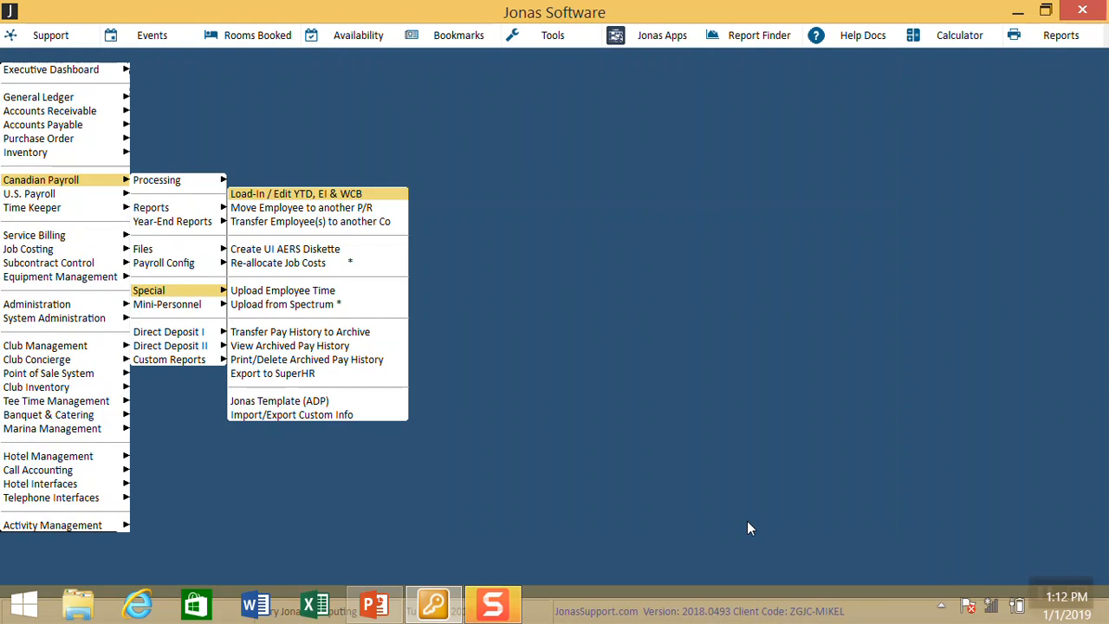
Step: Navigate the Canadian Payroll menu to Files and open Maintain Employee Records
key("Escape")
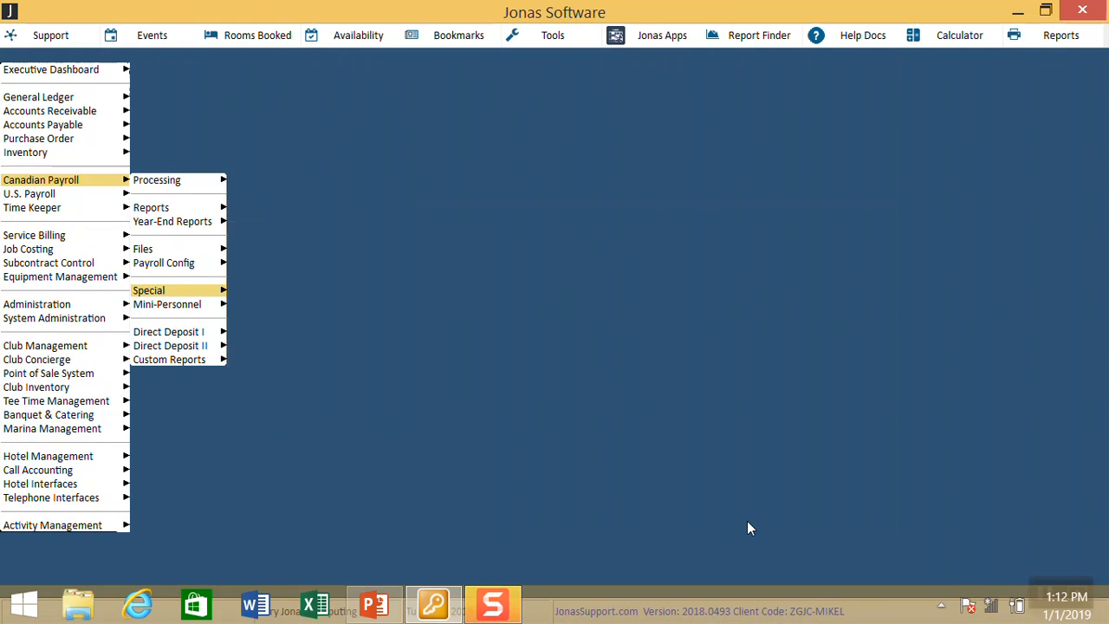
key("Up")
key("Up")
key("Up")
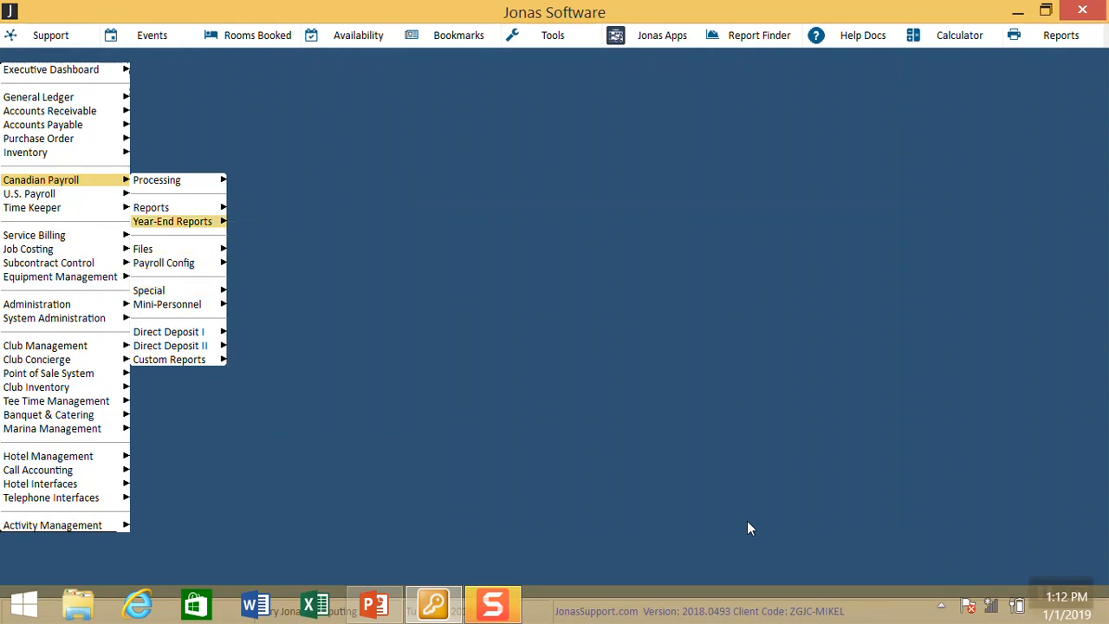
key("Down")
key("Down")
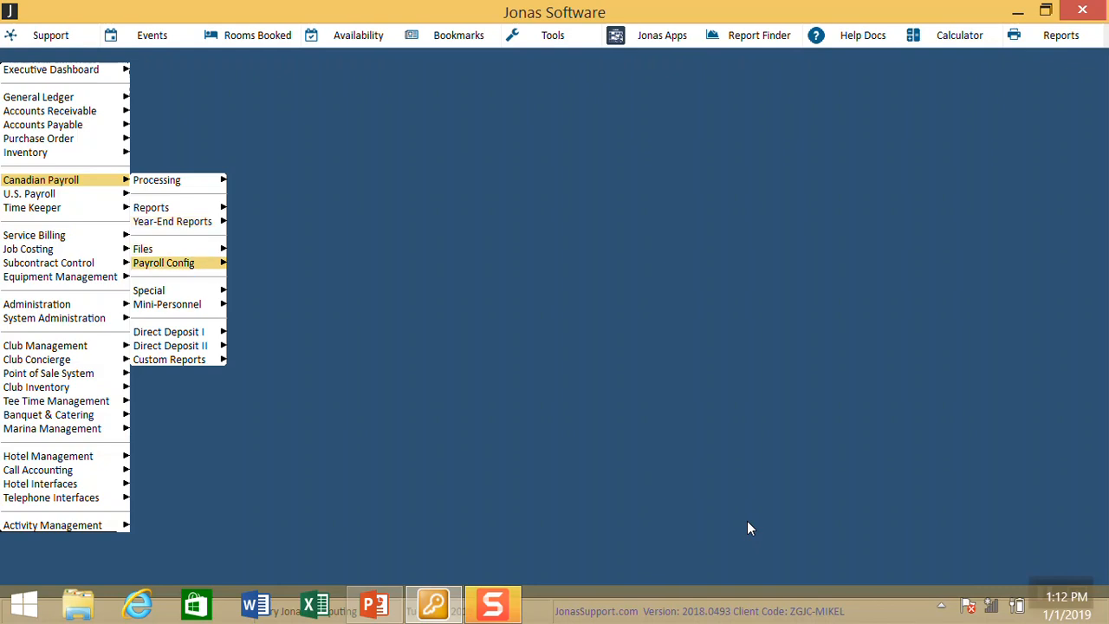
key("Up")
key("Up")
key("Up")
key("Right")
key("Down")
key("Down")
key("Down")
key("Down")
key("Down")
key("Down")
key("Down")
key("Down")
key("Down")
key("Down")
key("Down")
key("Down")
key("Down")
key("Down")
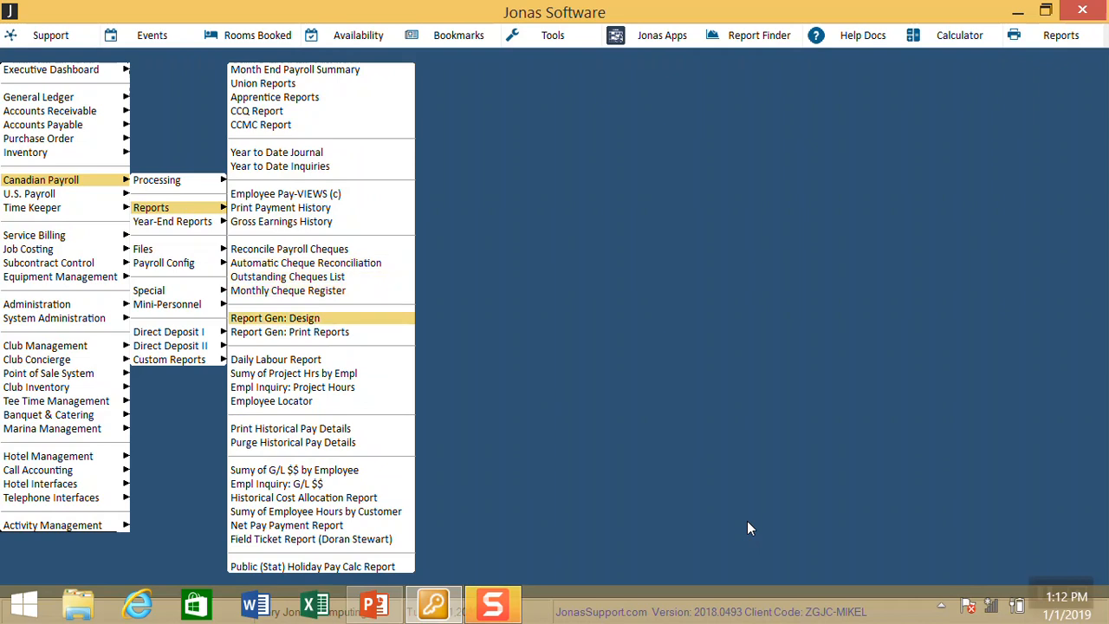
key("Left")
key("Down")
key("Down")
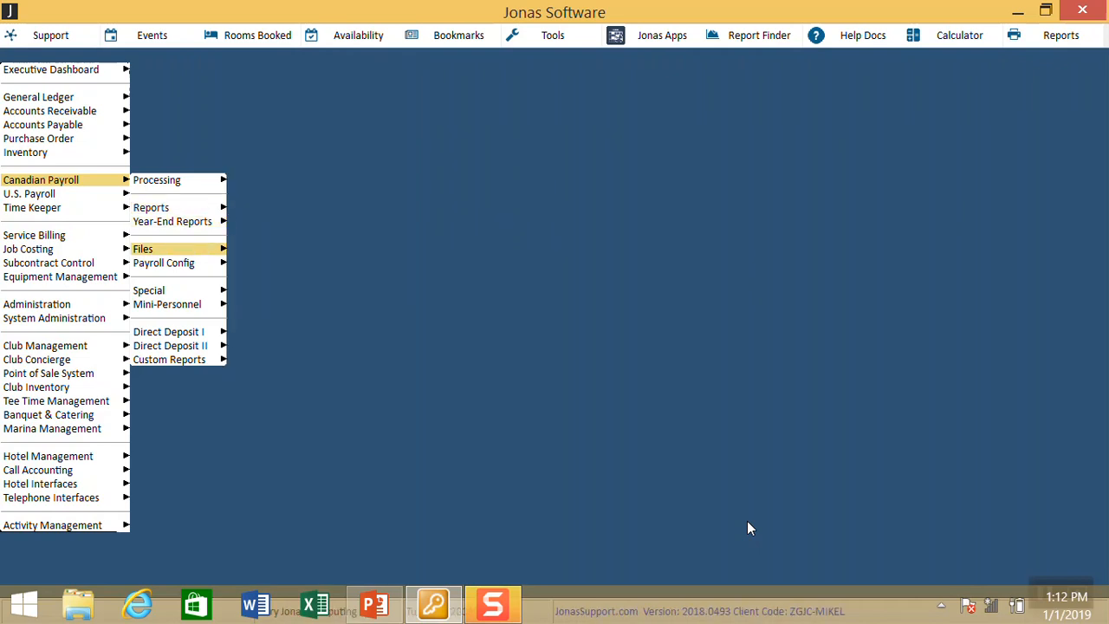
key("Right")
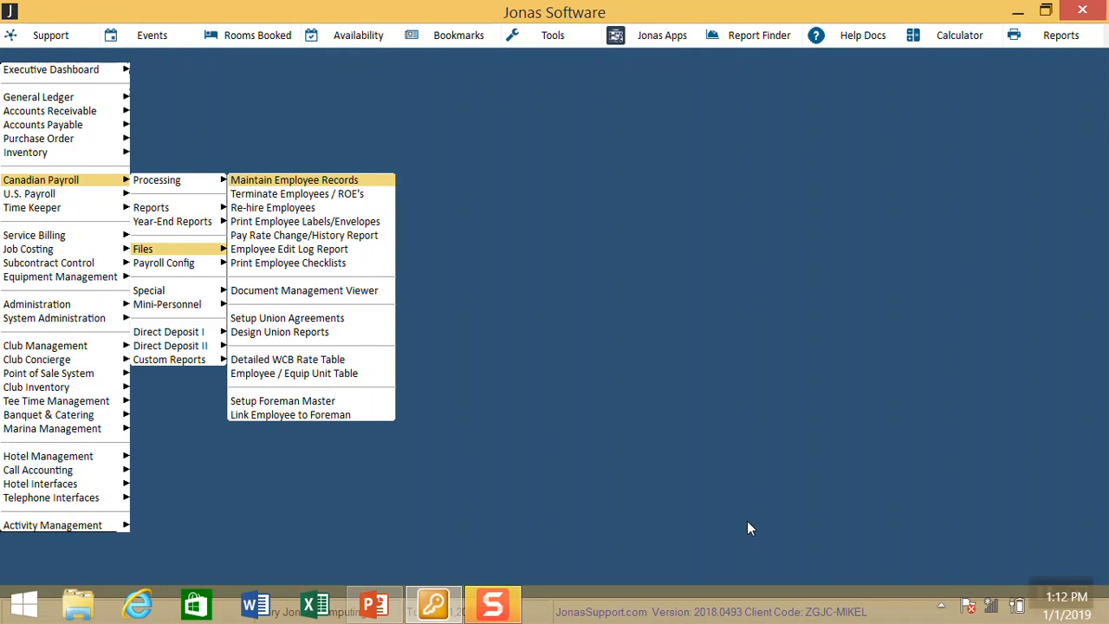
key("Return")
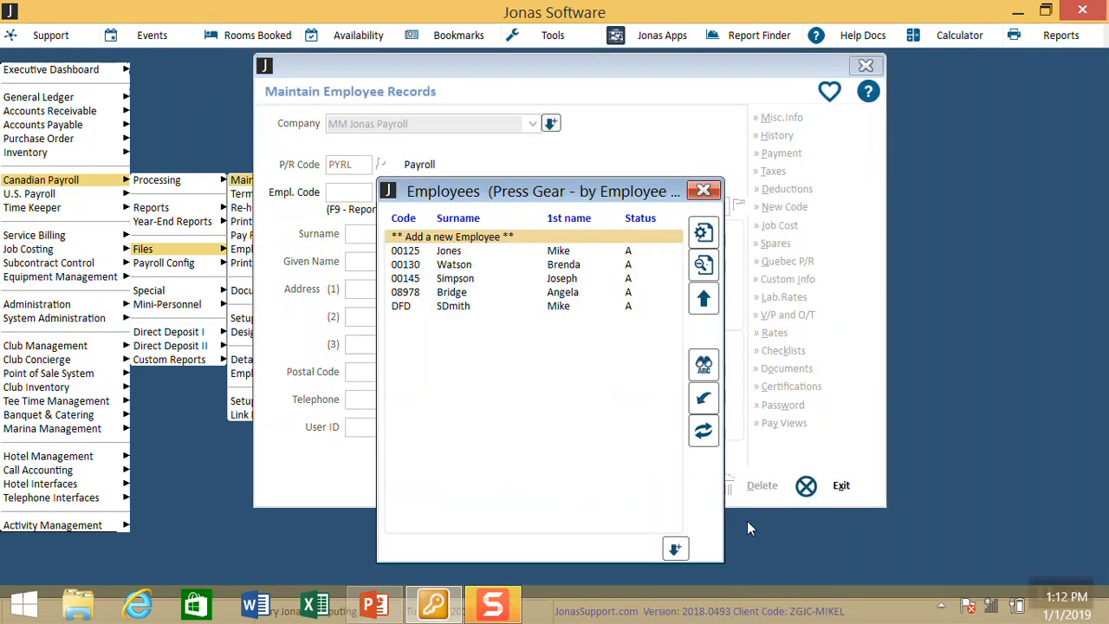
Step: Start a Design your own Report employee list from the F9 report generator
key("F9")
key("Down")
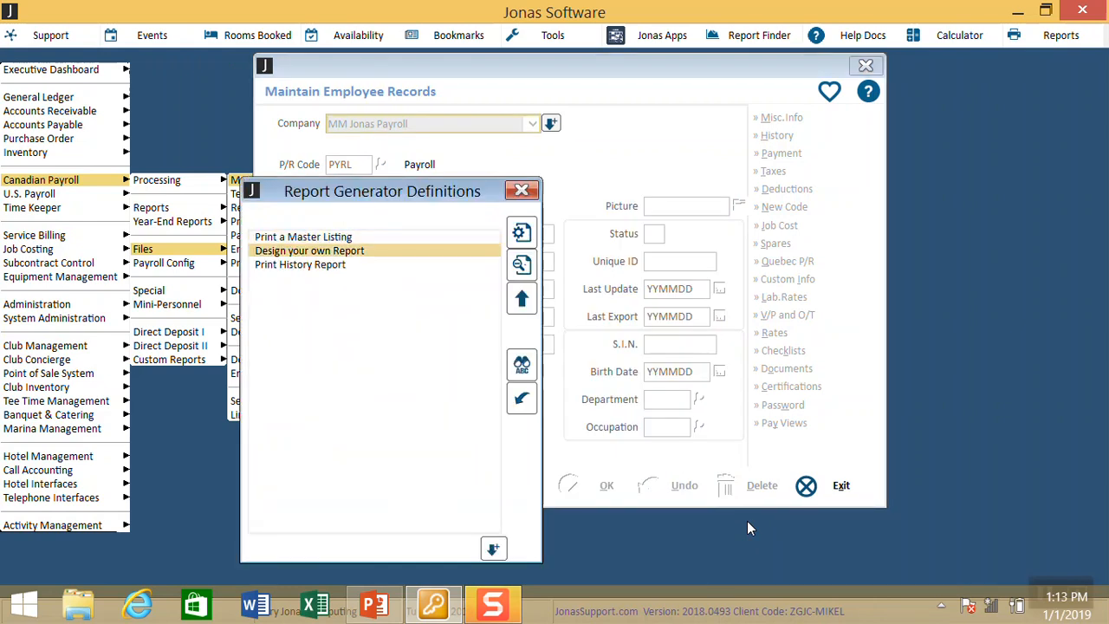
key("Return")
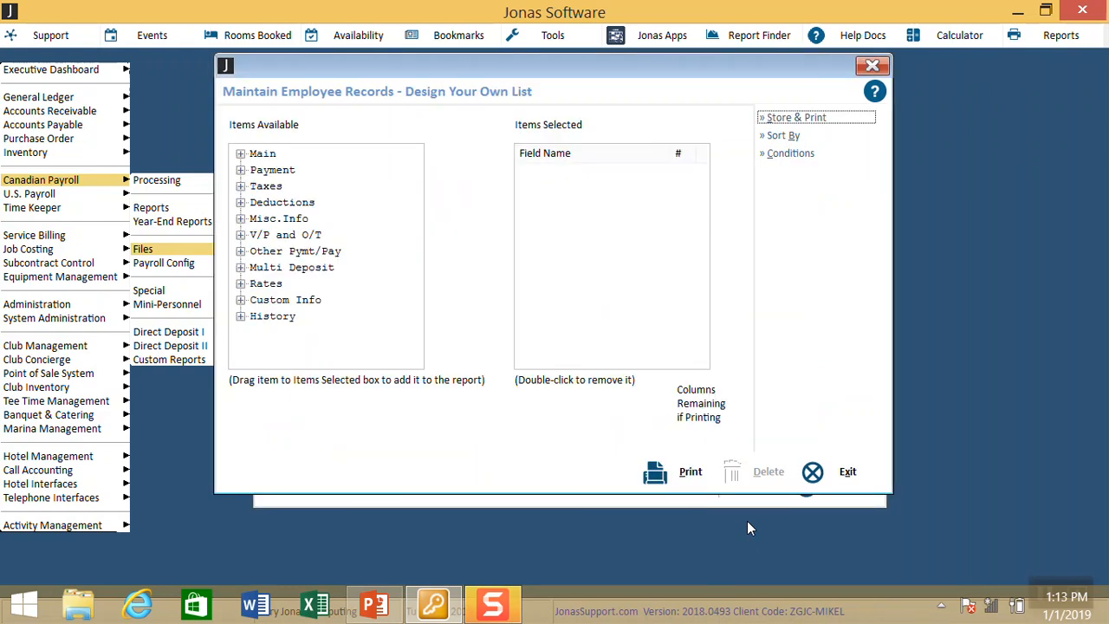
Step: Add Employee Code, Surname, Given Name, Addr 1-3, Postal Code, S.I.N. and Birth Date to the list
left_click(240, 154)
left_click_drag(300, 171, 544, 179)
left_click_drag(342, 187, 572, 204)
left_click_drag(379, 204, 606, 201)
left_click_drag(286, 220, 552, 223)
left_click_drag(335, 239, 530, 229)
left_click_drag(363, 258, 539, 280)
left_click_drag(341, 302, 513, 297)
left_click_drag(385, 319, 553, 296)
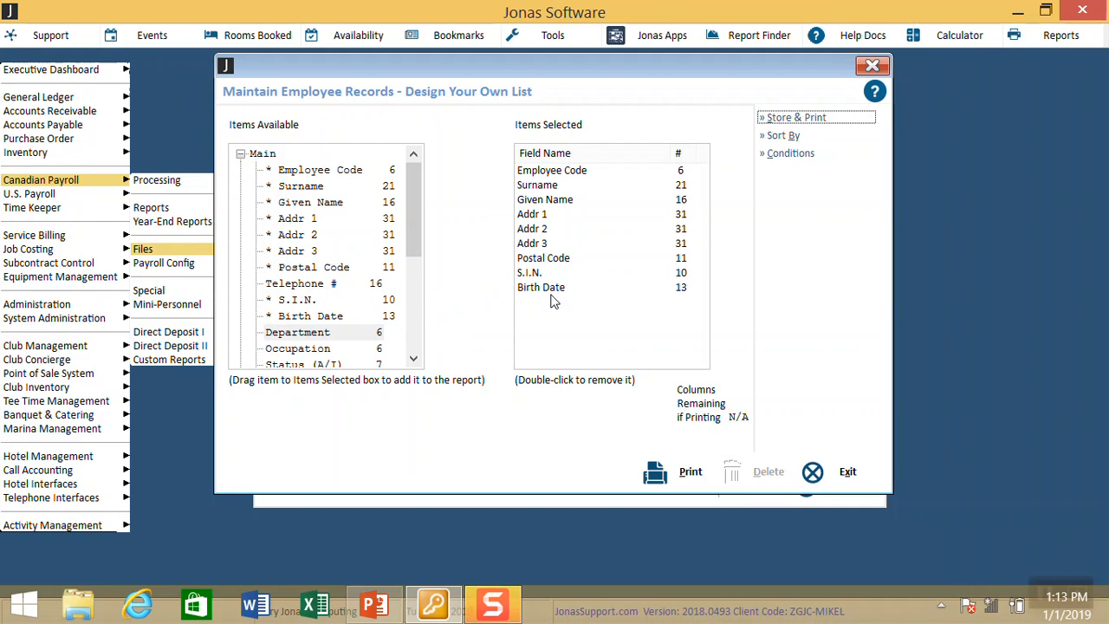
Step: Browse the Taxes and Deductions field groups, then bring up Report Conditions
left_click(242, 154)
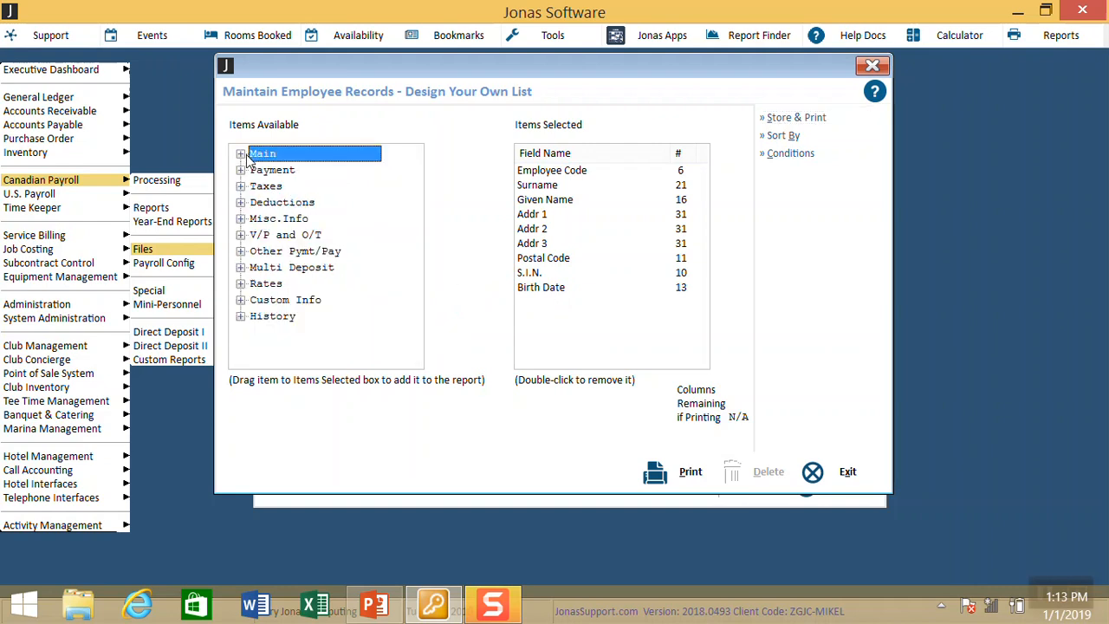
left_click(241, 186)
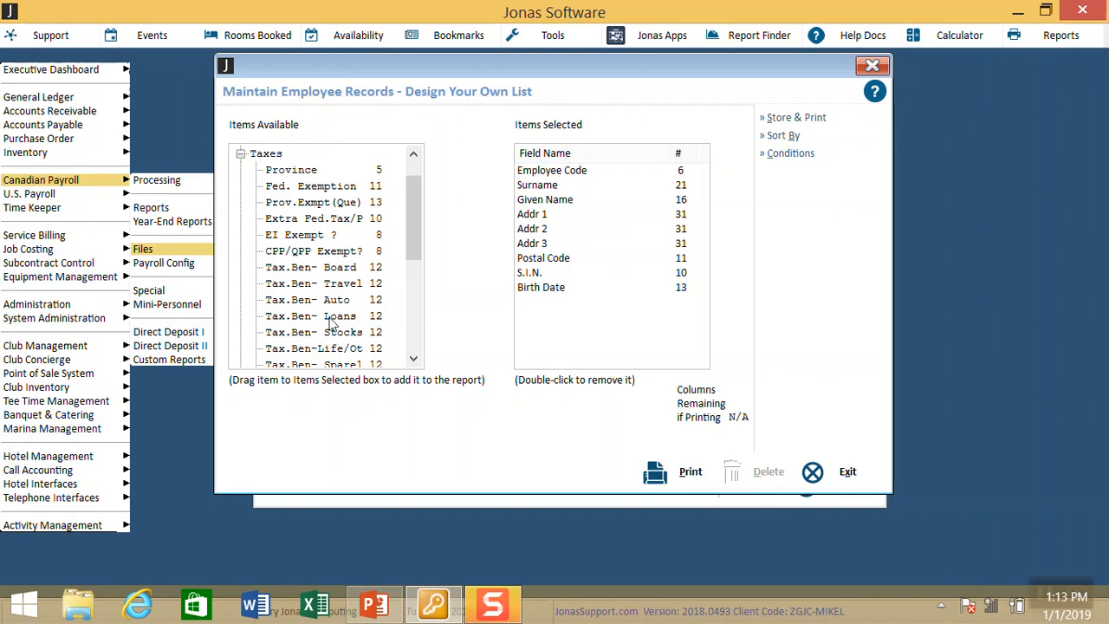
left_click(242, 155)
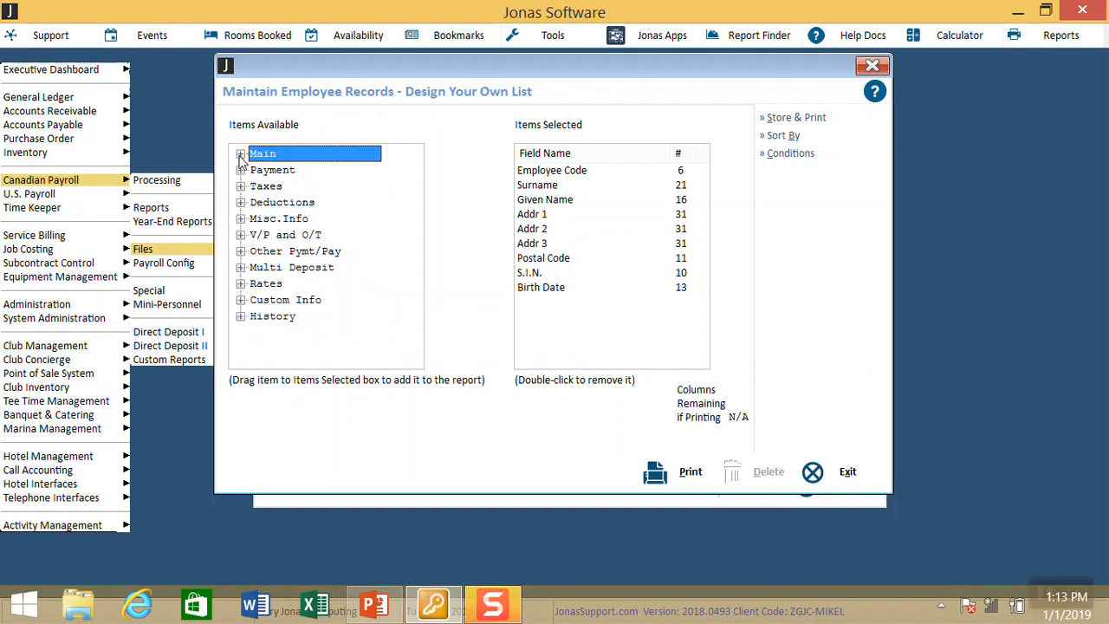
left_click(241, 203)
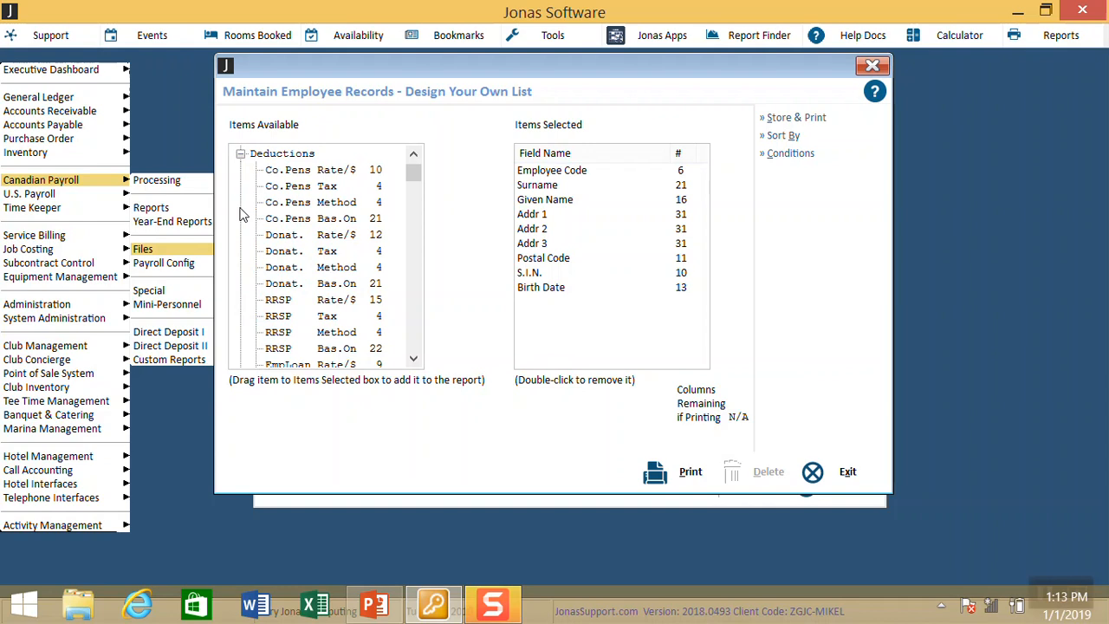
left_click(794, 159)
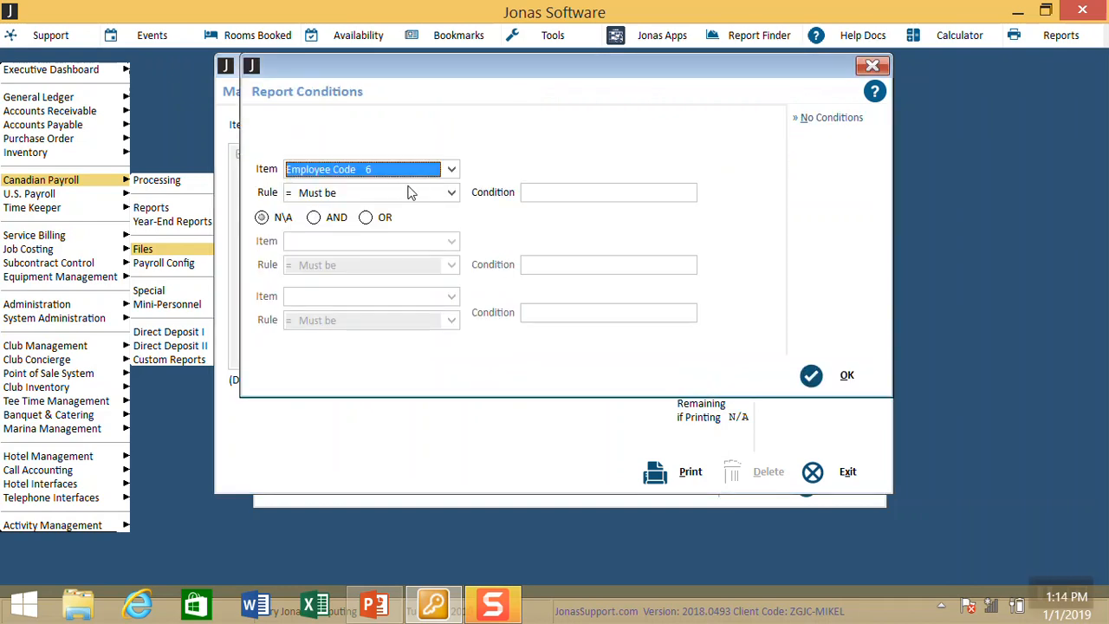
Step: Add the condition Status (A/I) Must be A to the custom employee list
left_click(450, 170)
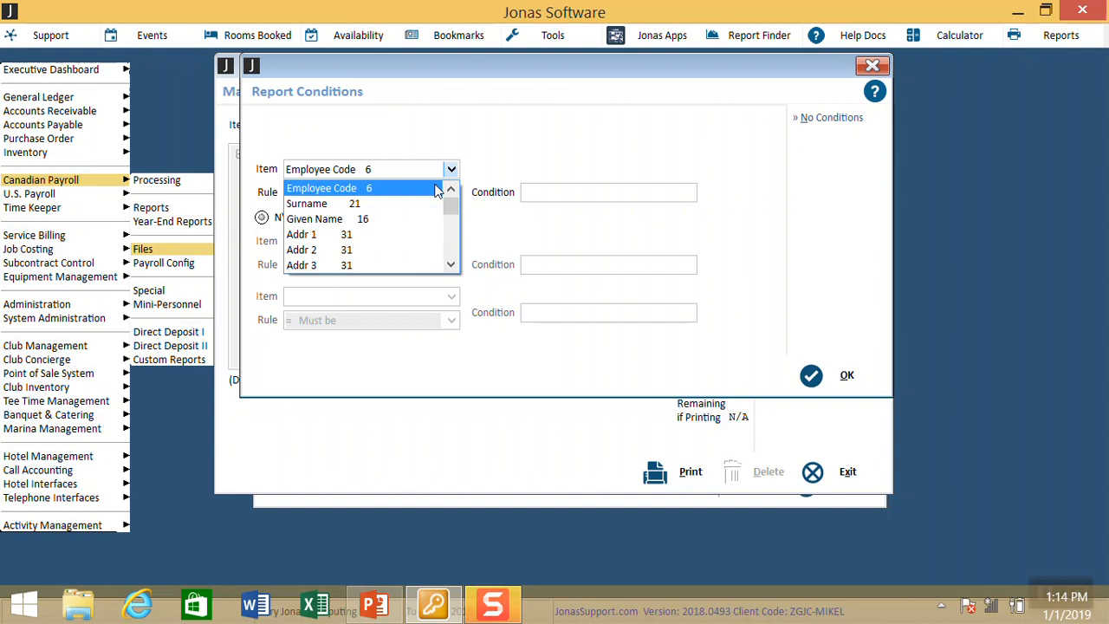
left_click(452, 265)
left_click(451, 265)
left_click(451, 265)
left_click(451, 265)
left_click(452, 266)
left_click(452, 265)
left_click(452, 265)
left_click(452, 265)
left_click(451, 265)
left_click(351, 237)
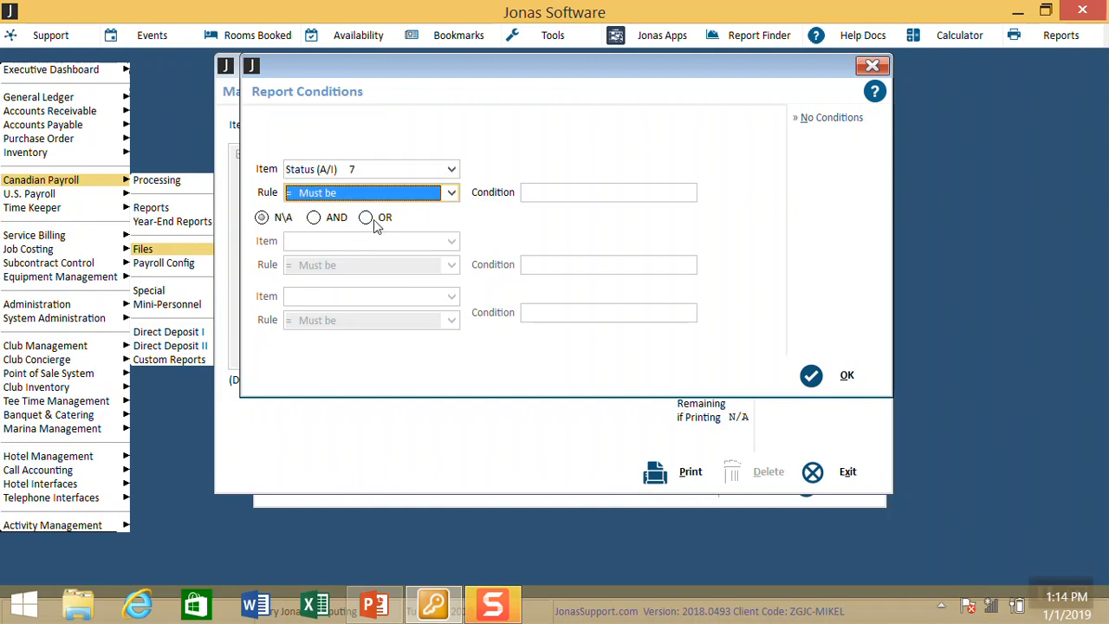
left_click(553, 192)
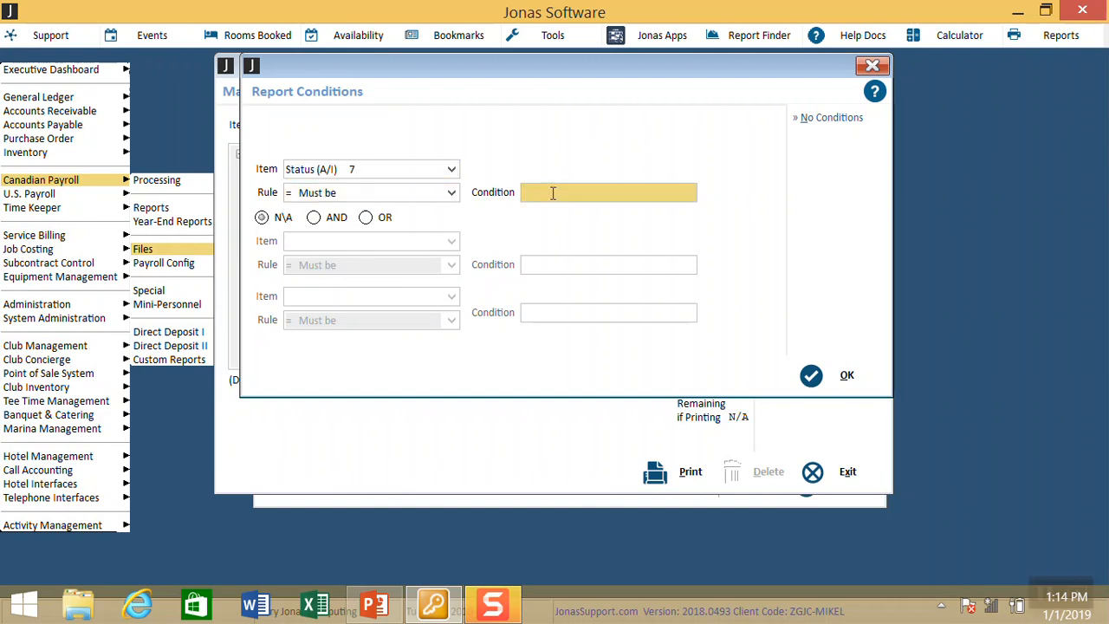
type("A")
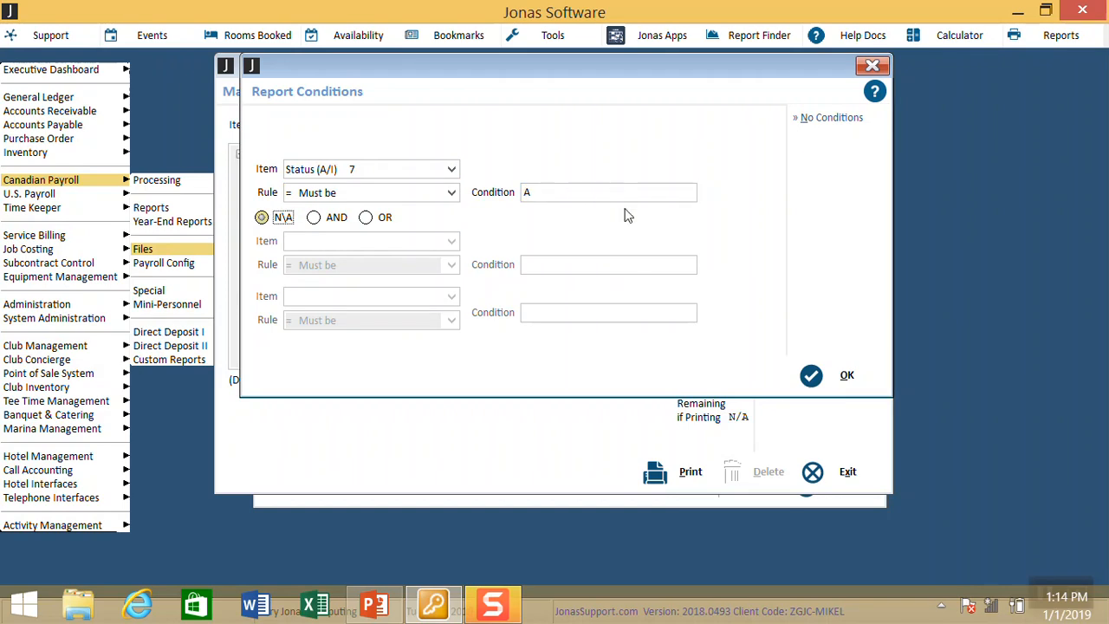
left_click(827, 371)
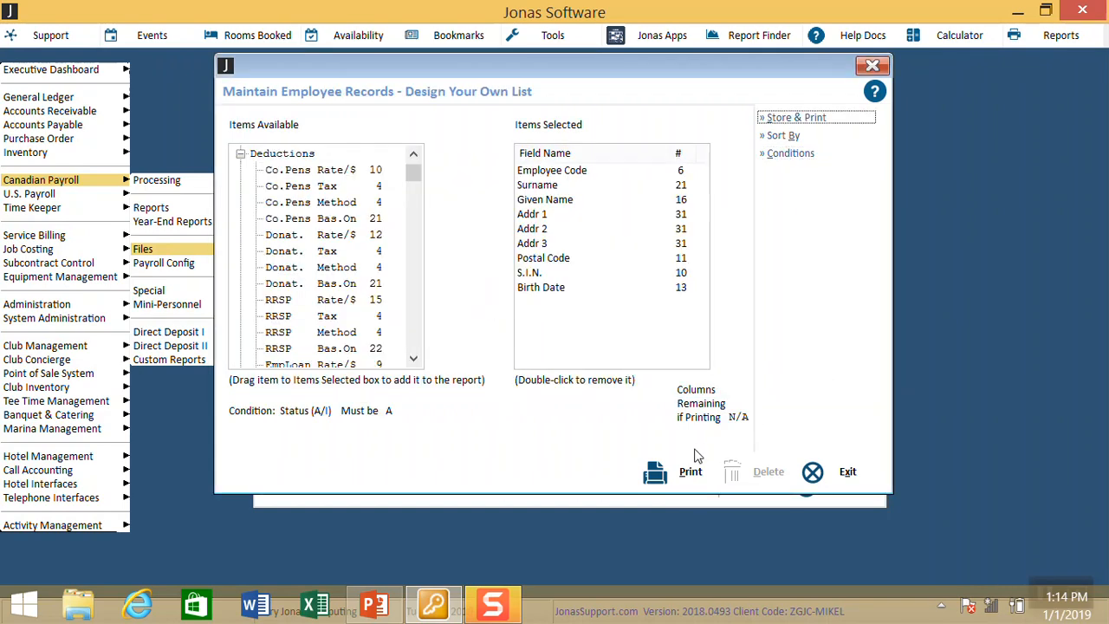
Step: Print the filtered employee list to PDF, producing T0_13240.PDF with 5 employees
left_click(690, 470)
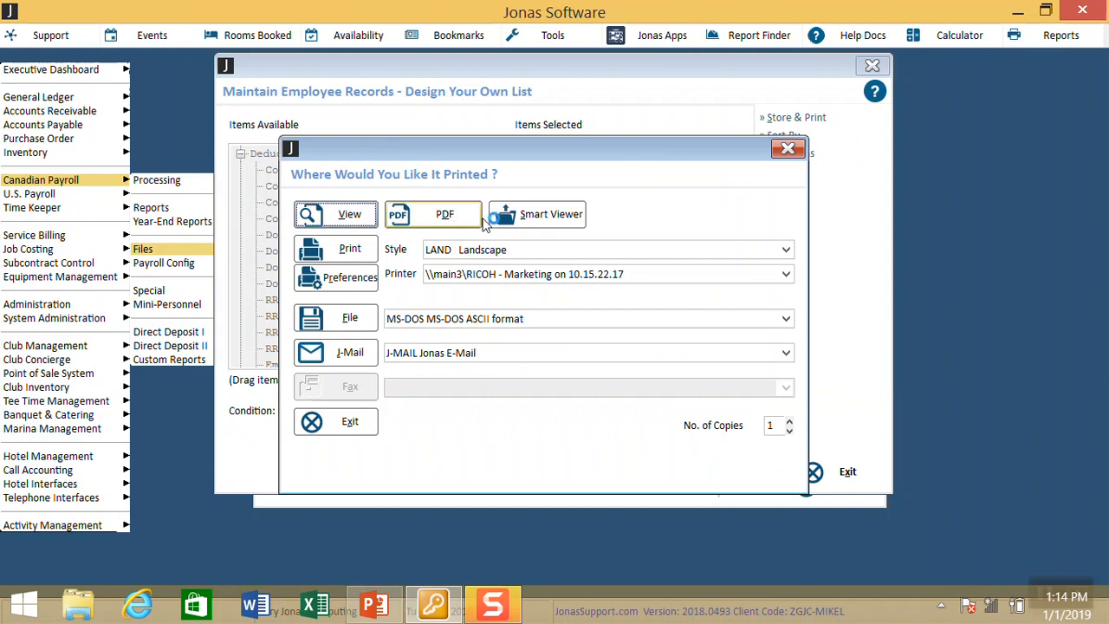
left_click(436, 219)
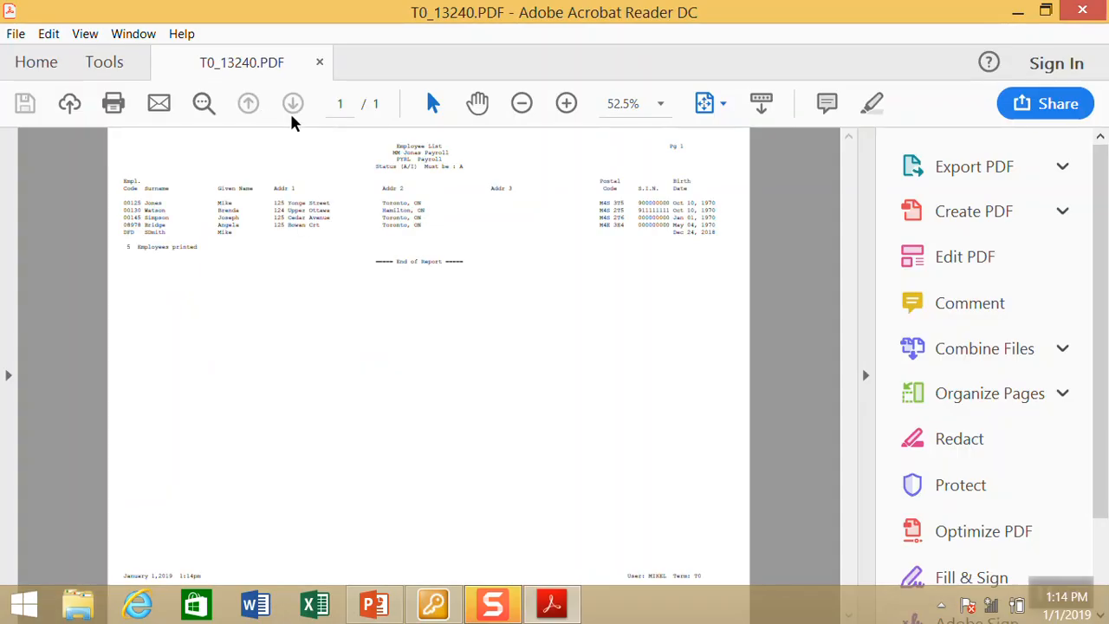
Step: Review every column of T0_13240.PDF at 100%, then close it and return to Jonas
left_click(565, 103)
left_click(566, 103)
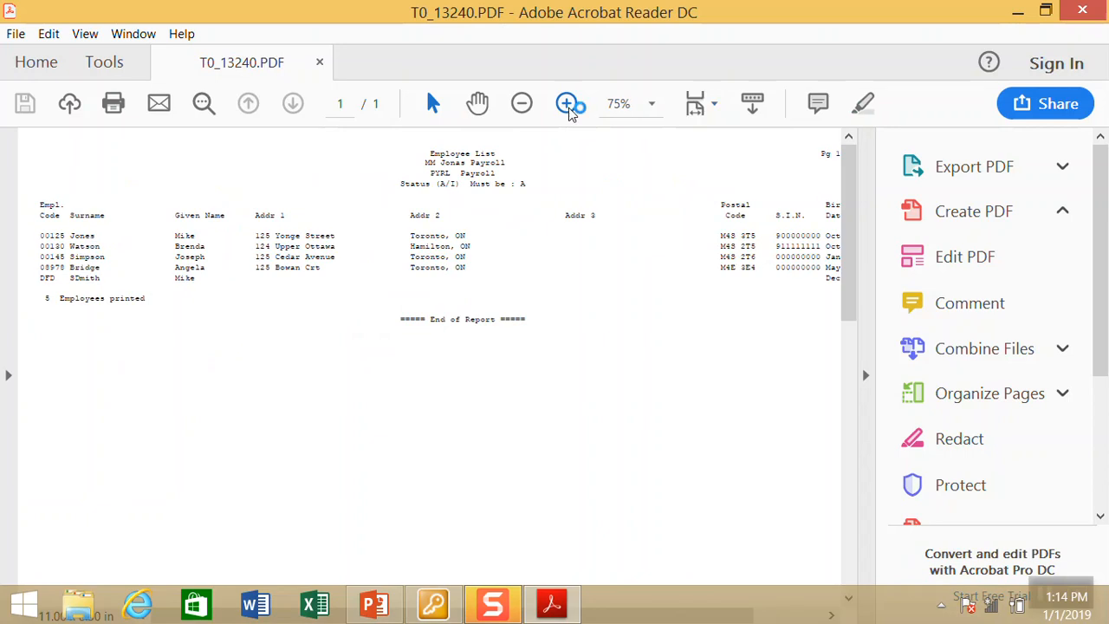
left_click(566, 104)
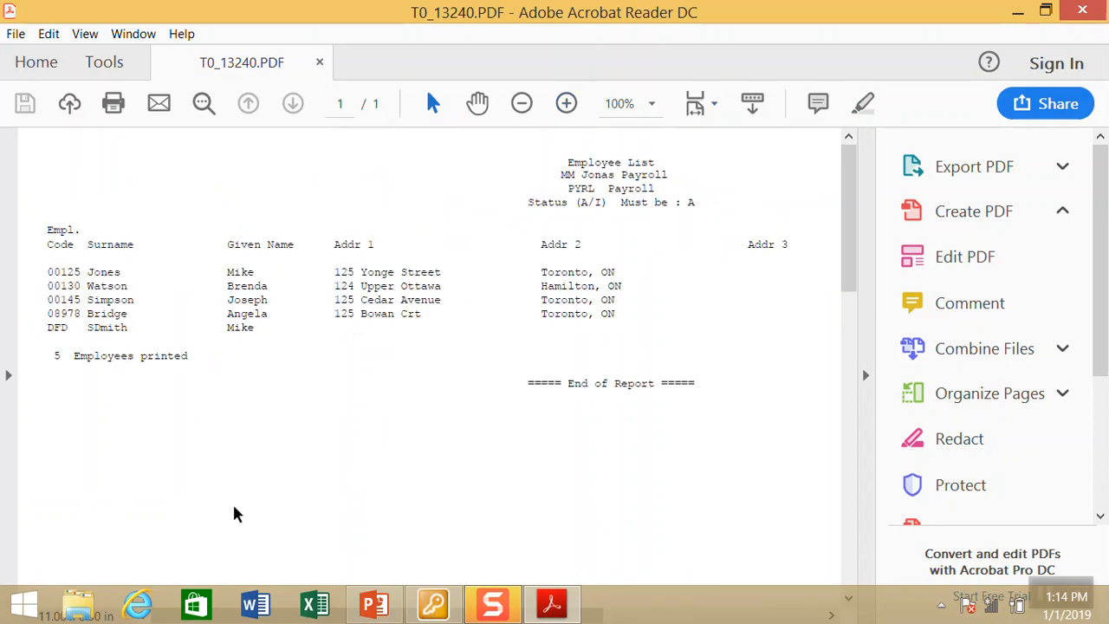
scroll(386, 478, "right", 5)
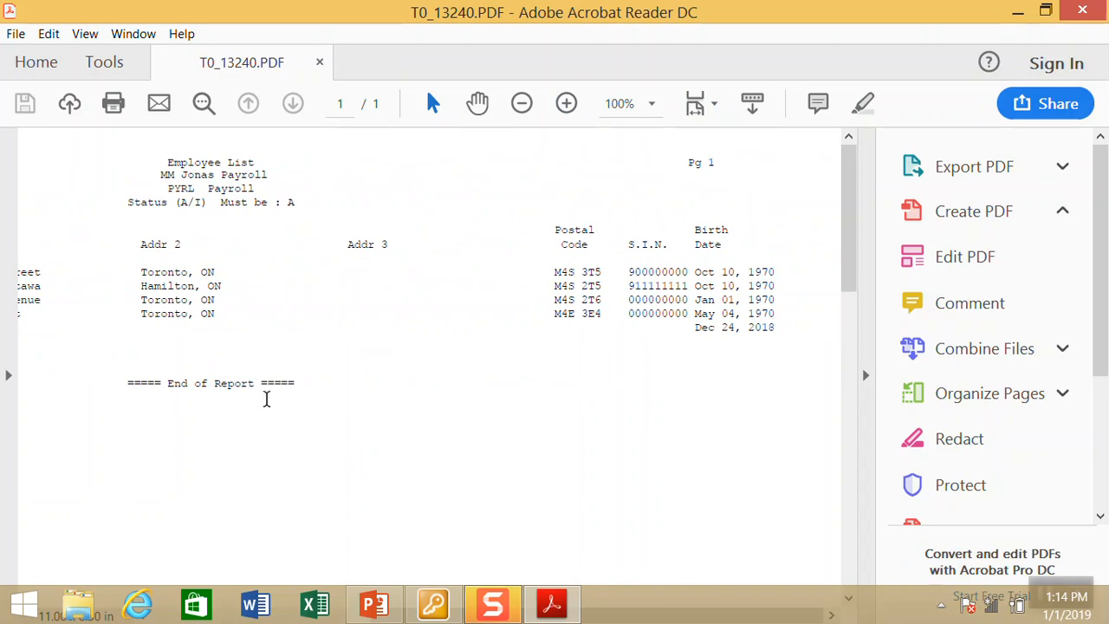
left_click(319, 63)
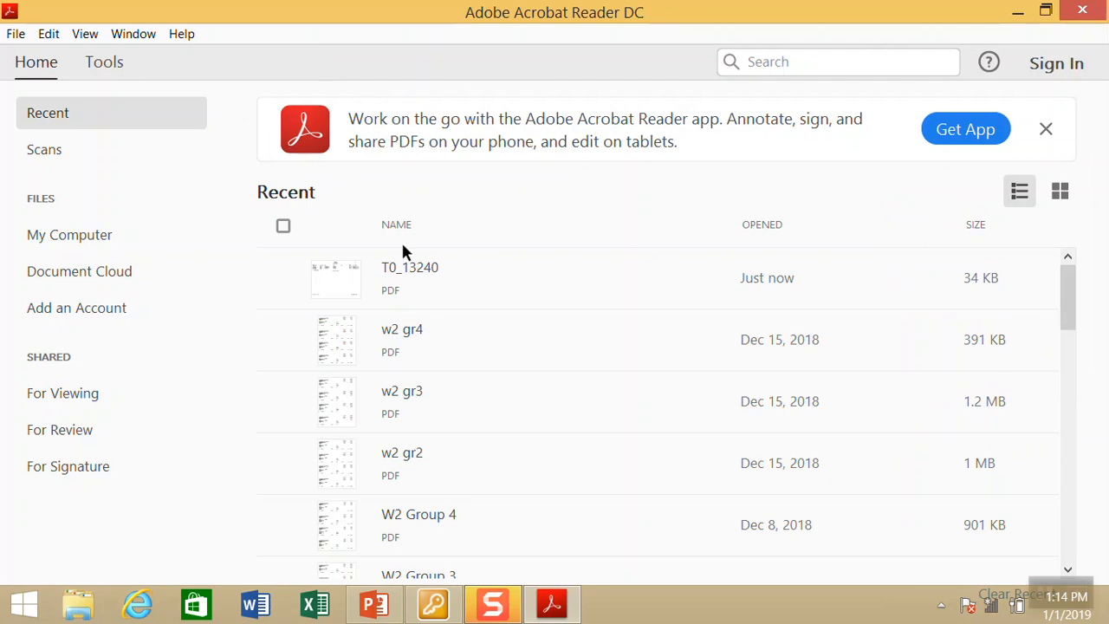
left_click(448, 606)
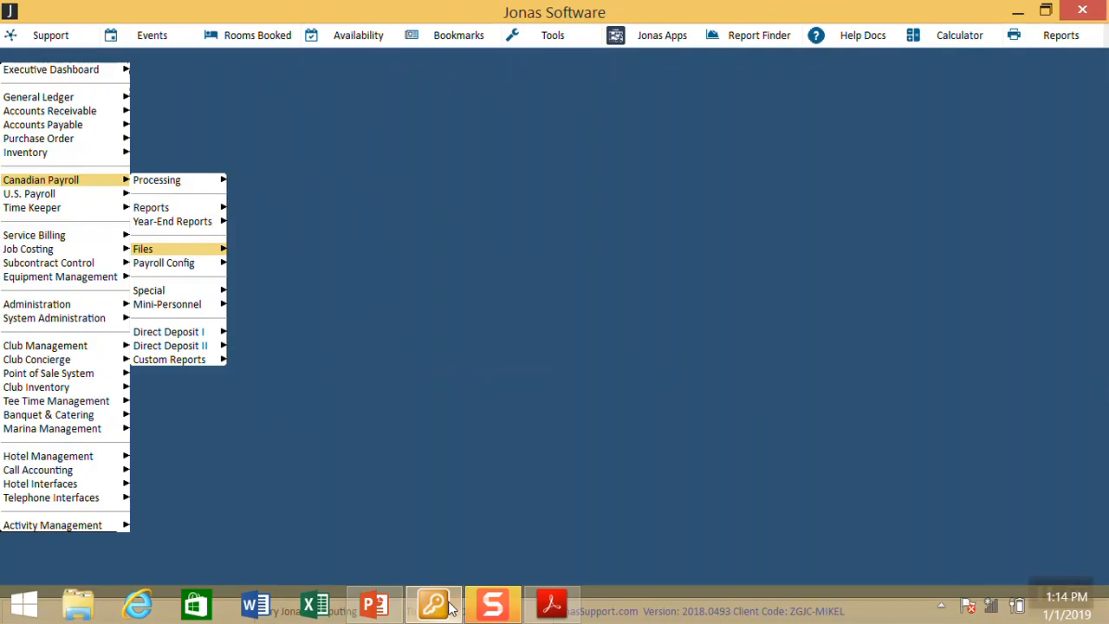
Step: Open Maintain Employee Records for MM Jonas Payroll and show employee 00125's deductions
key("Right")
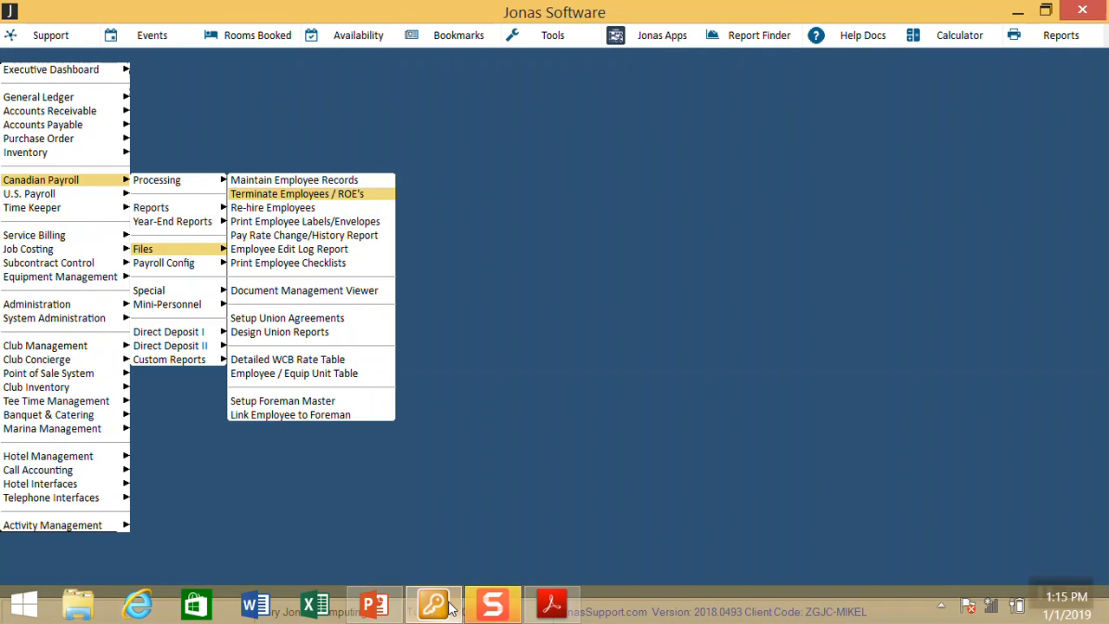
key("Up")
key("Return")
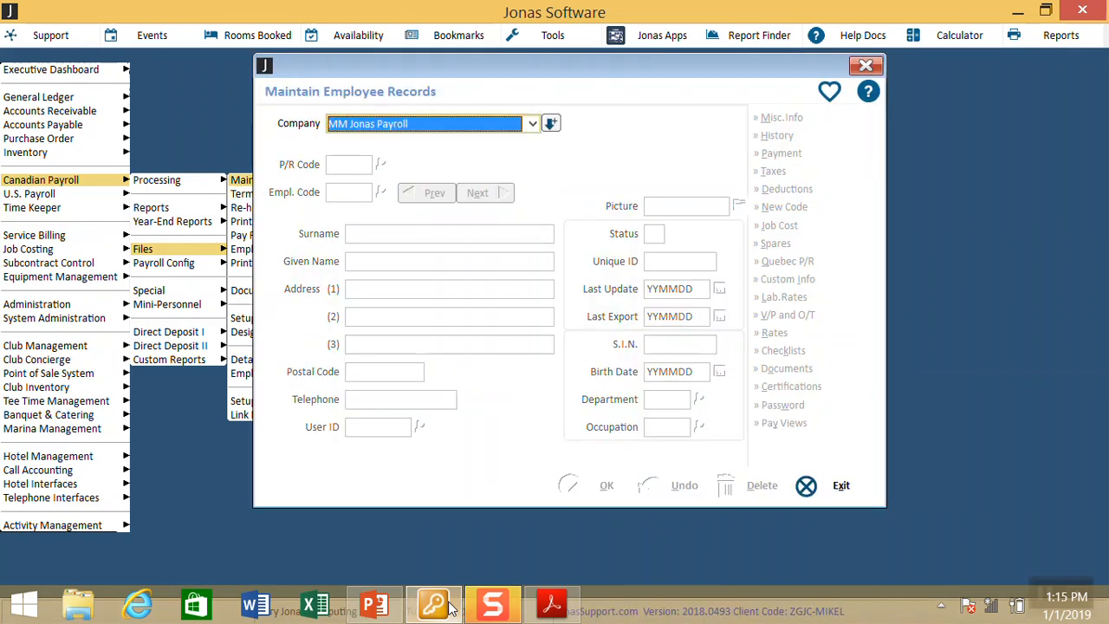
key("Return")
key("Return")
key("Down")
key("Return")
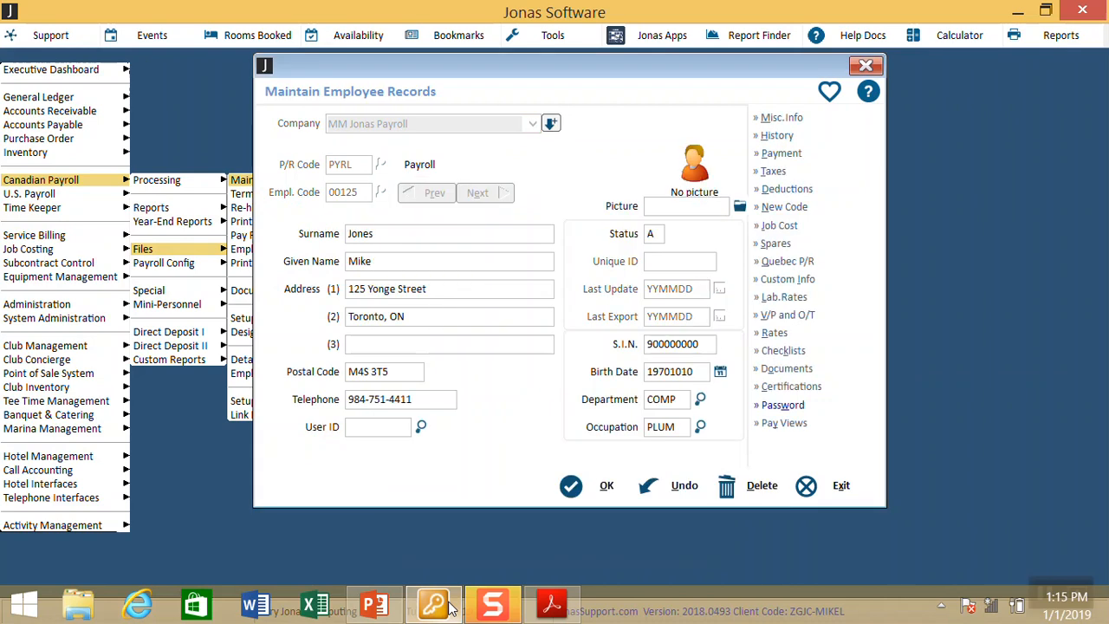
mouse_move(548, 597)
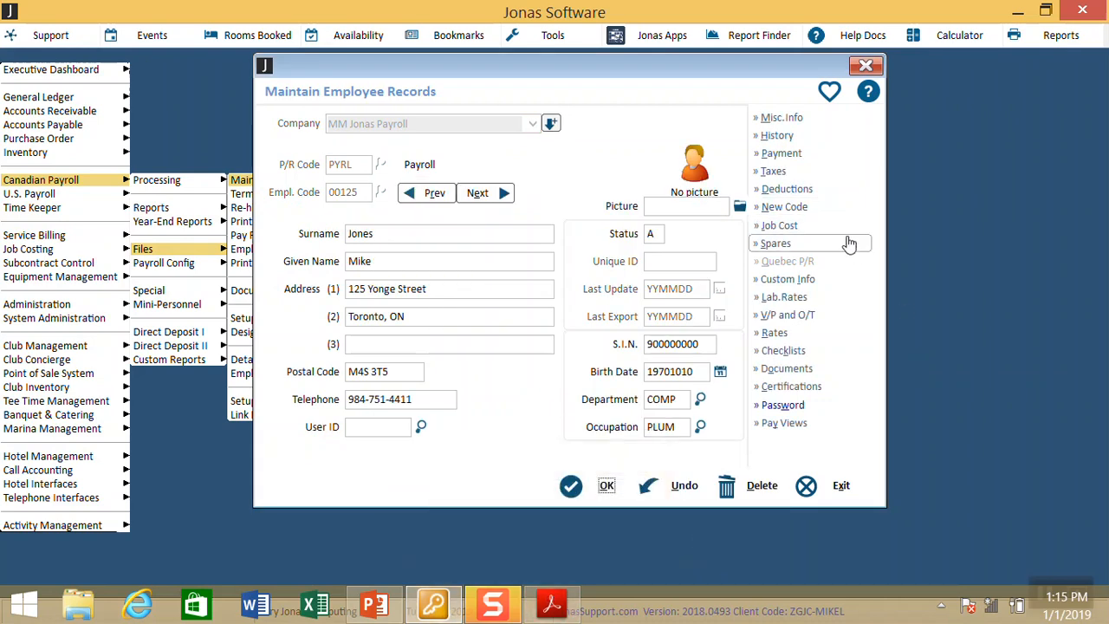
left_click(787, 191)
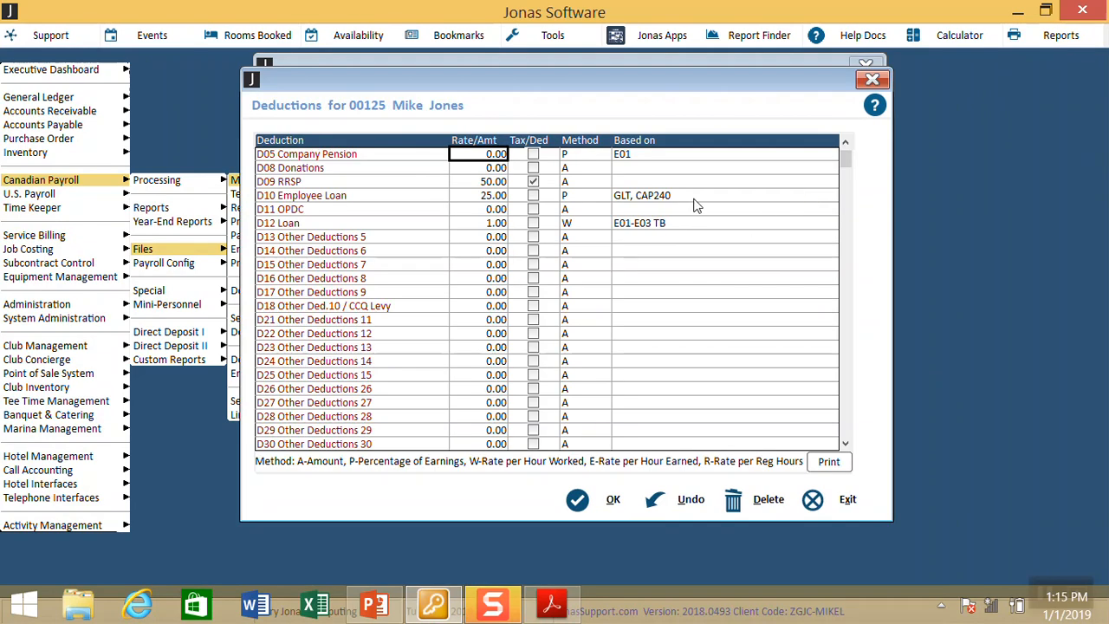
Step: Re-enter the D10 Employee Loan rate as 25.00
left_click(693, 198)
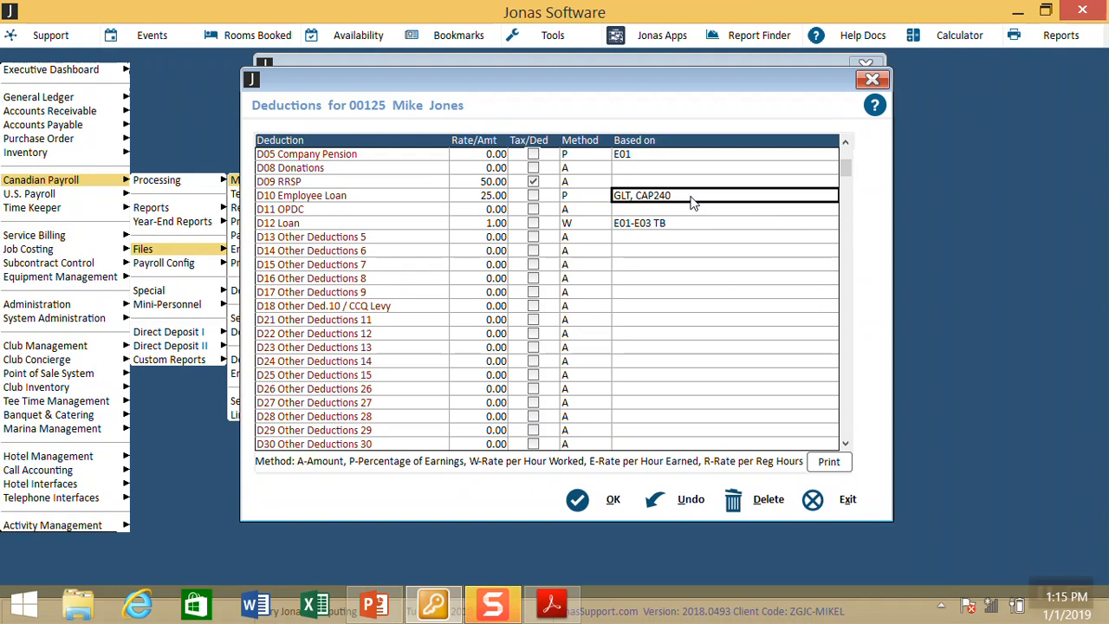
left_click(496, 197)
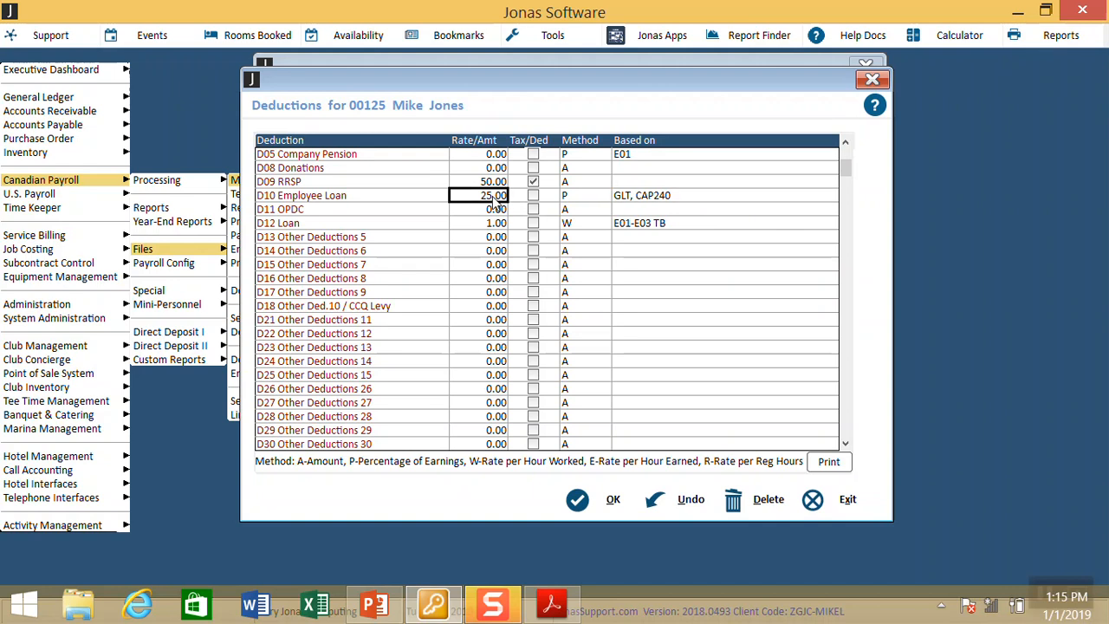
type("0")
type("25")
key("BackSpace")
key("BackSpace")
key("BackSpace")
type("25")
key("Tab")
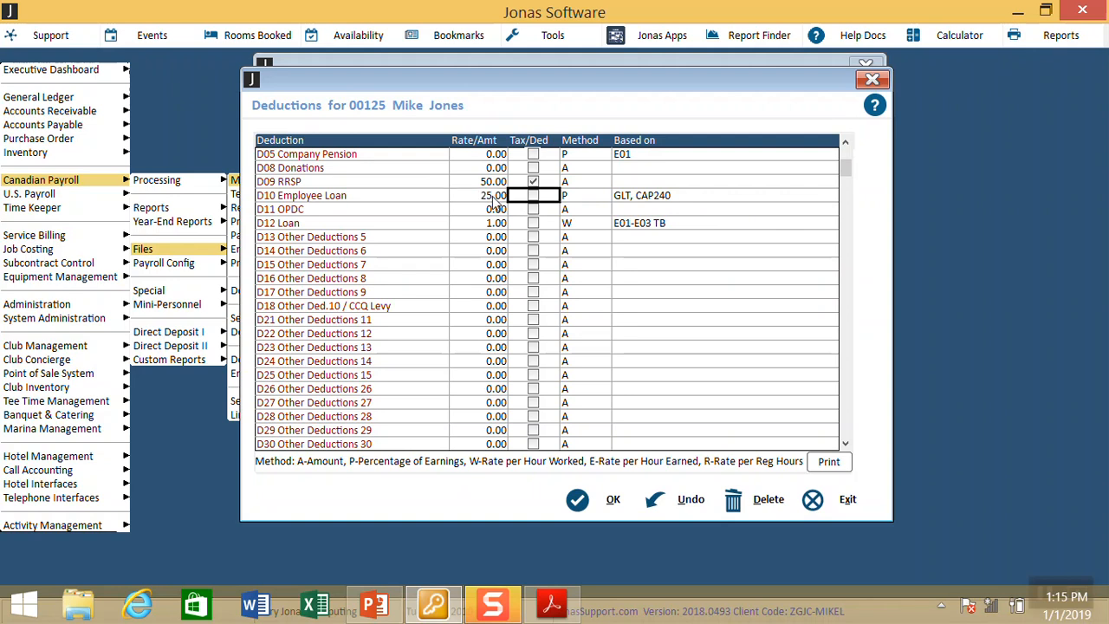
Step: Change D10's basis from GLT, CAP240 to GLT, CAP100 and save the employee record
left_click(676, 204)
left_click(678, 194)
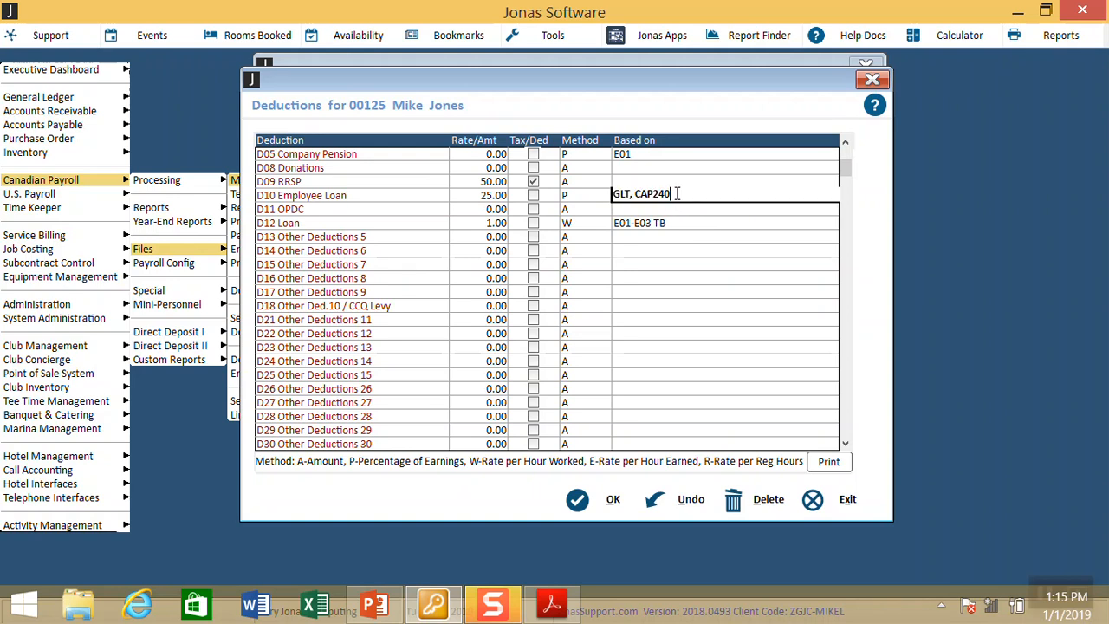
key("BackSpace")
key("BackSpace")
key("BackSpace")
type("100")
key("Return")
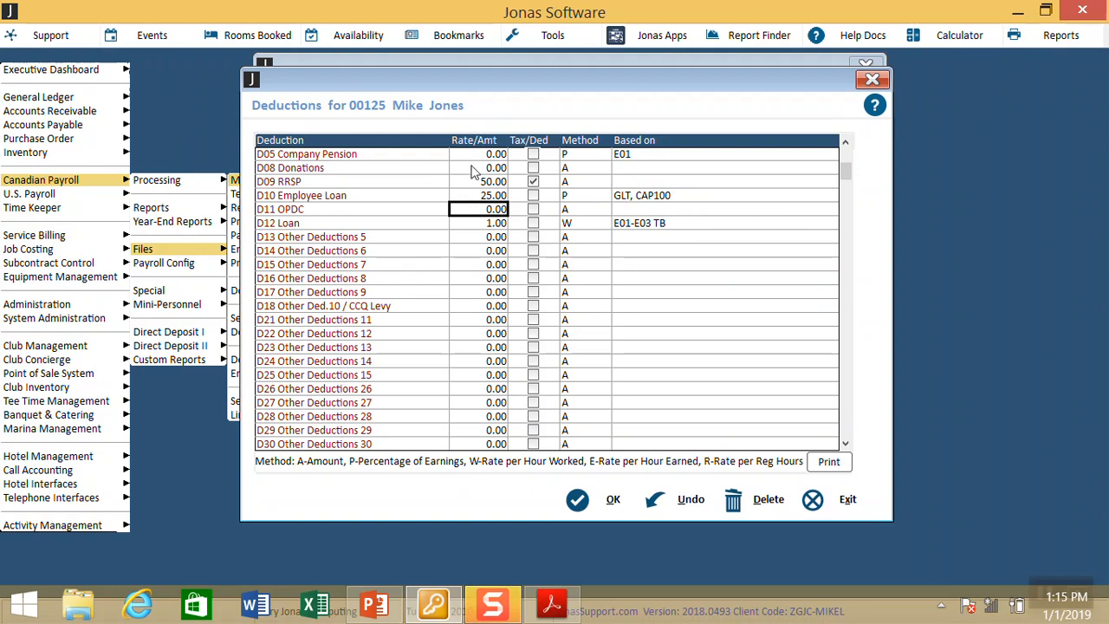
left_click(475, 197)
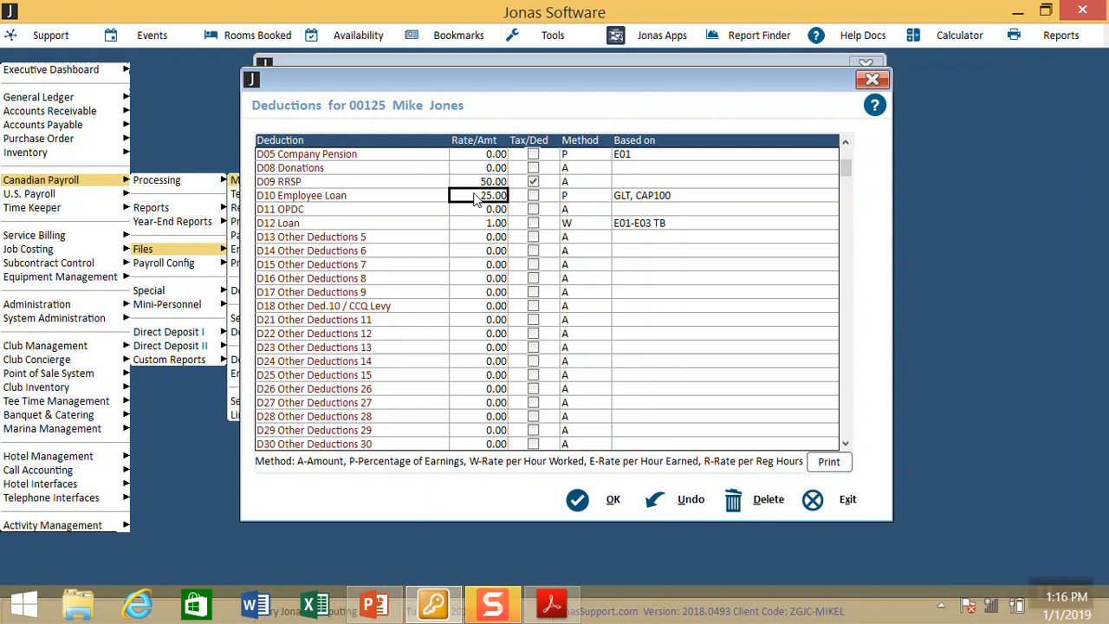
left_click(602, 498)
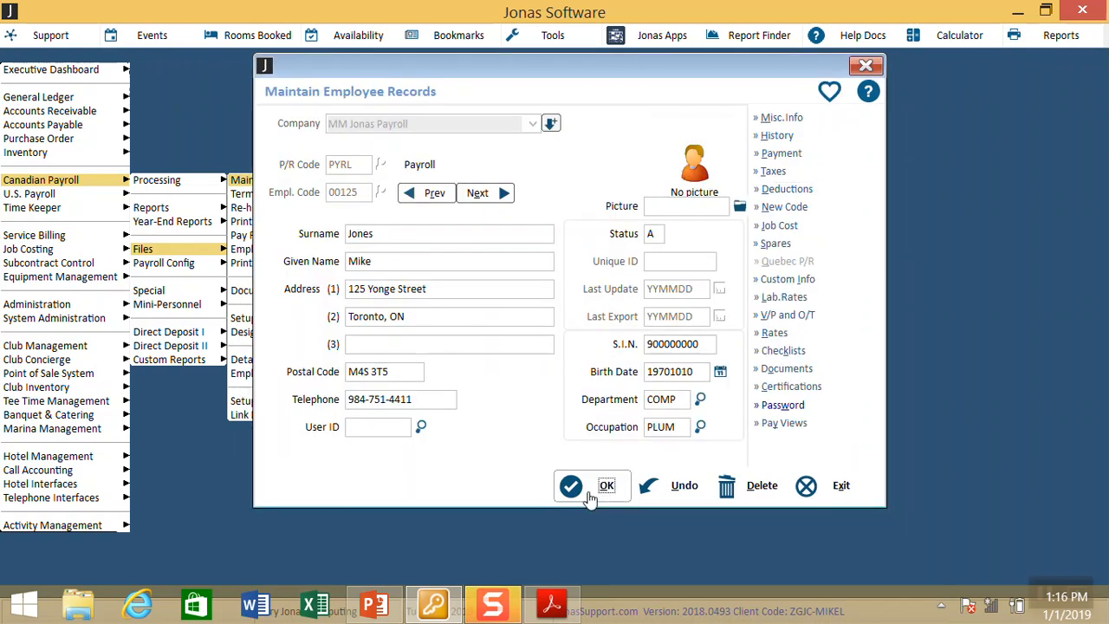
left_click(589, 492)
key("Escape")
key("Escape")
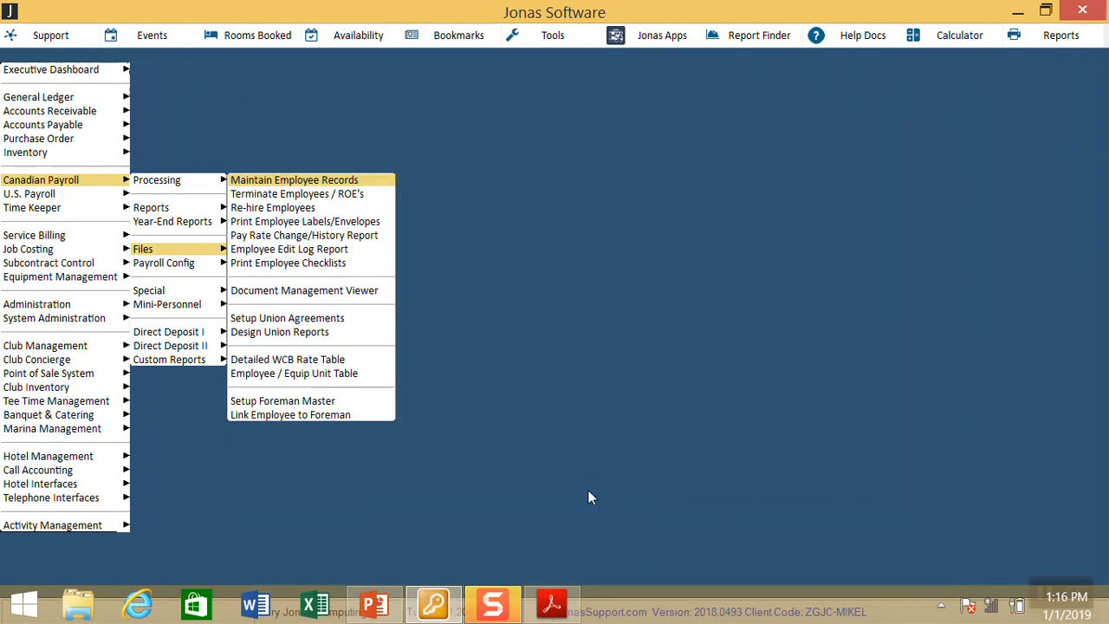
Step: Leave employee records and open the payroll report designer from the Reports menu
key("Left")
key("Up")
key("Up")
key("Right")
key("Down")
key("Down")
key("Down")
key("Down")
key("Down")
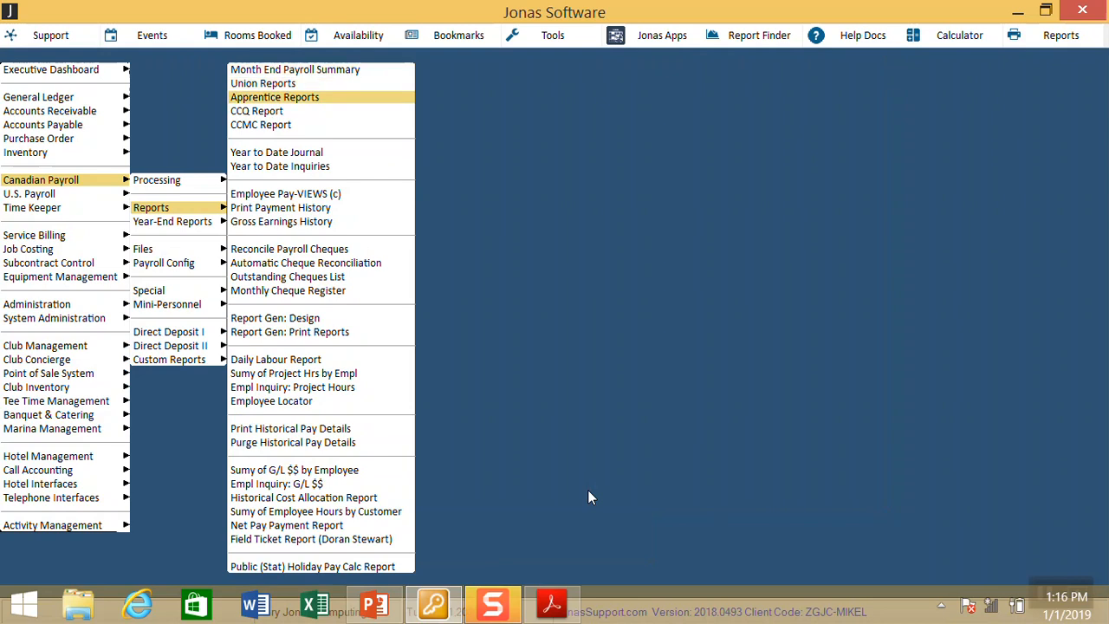
key("d")
key("Up")
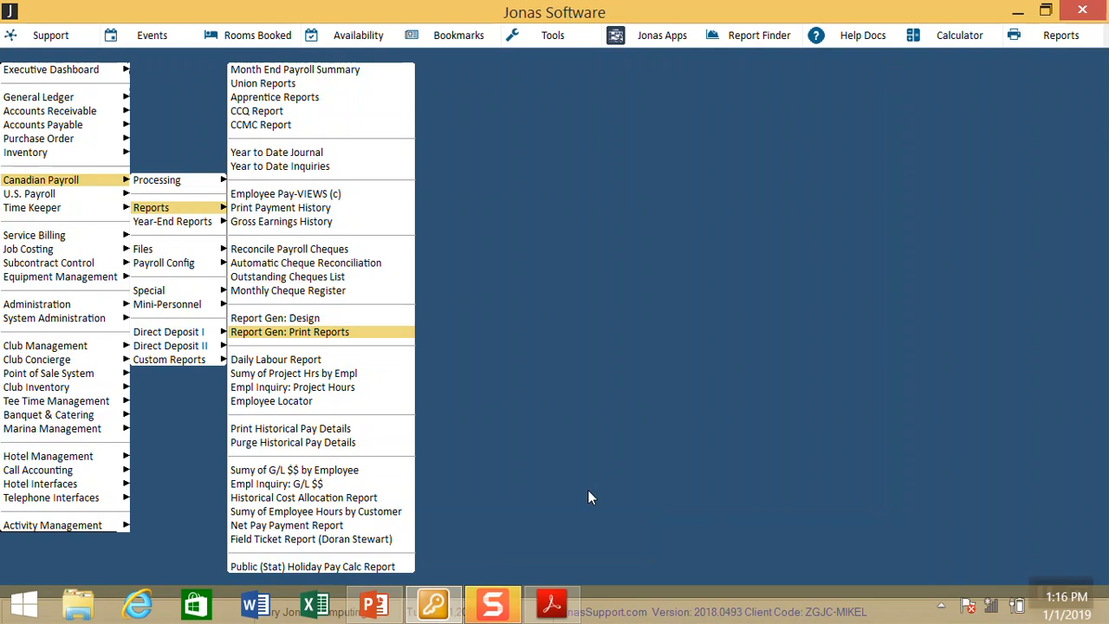
key("Up")
key("Return")
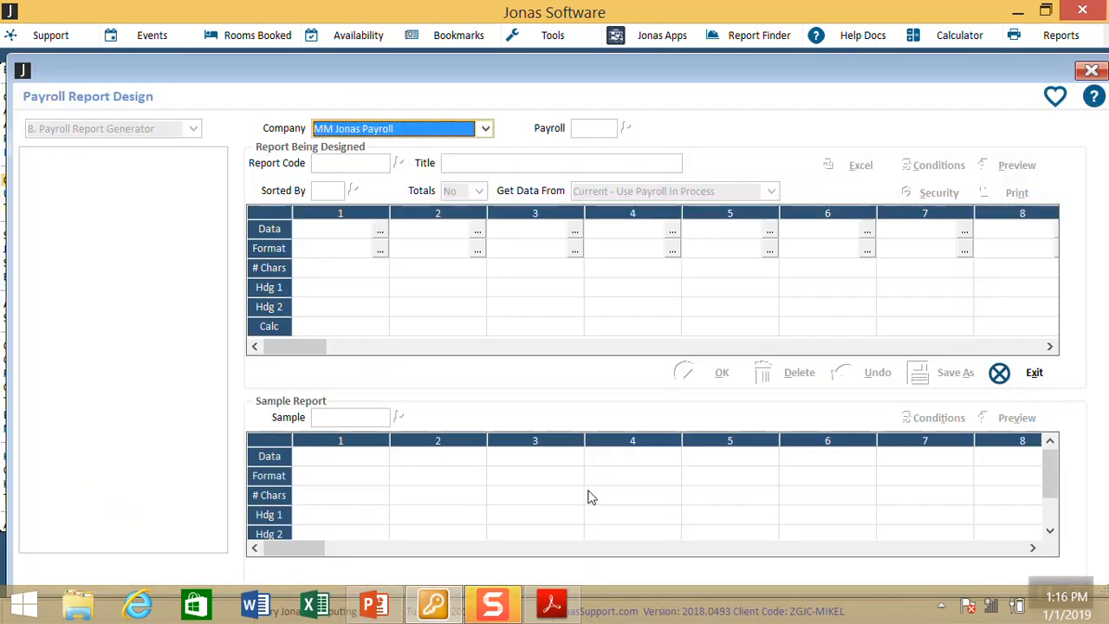
Step: Load the EI CHECK report layout and delete it
key("Down")
key("Down")
key("Down")
key("Down")
key("Down")
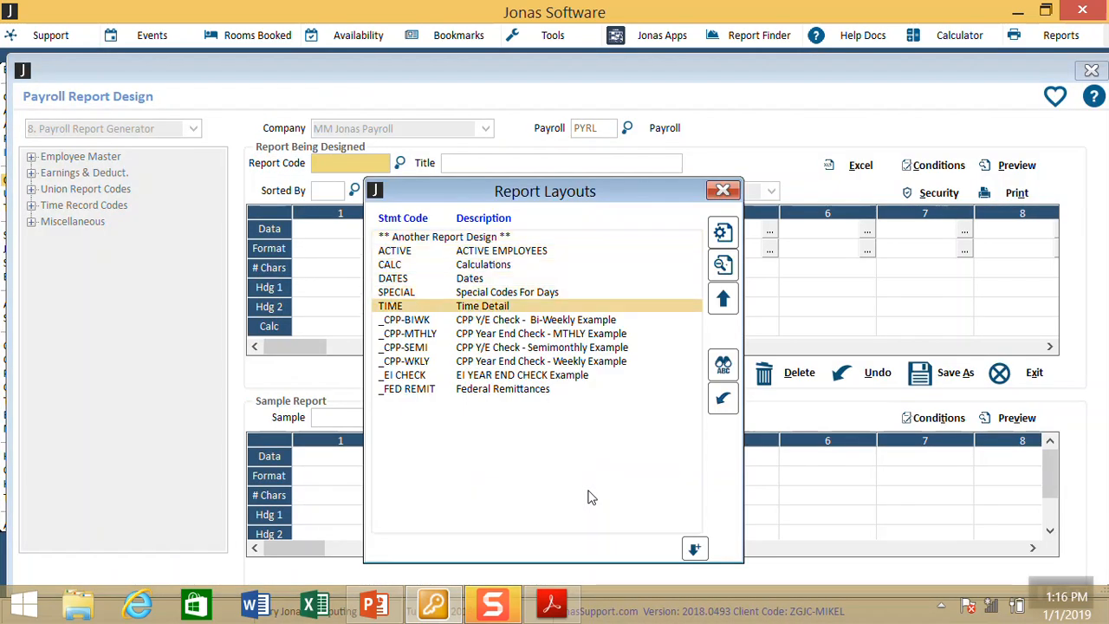
key("Down")
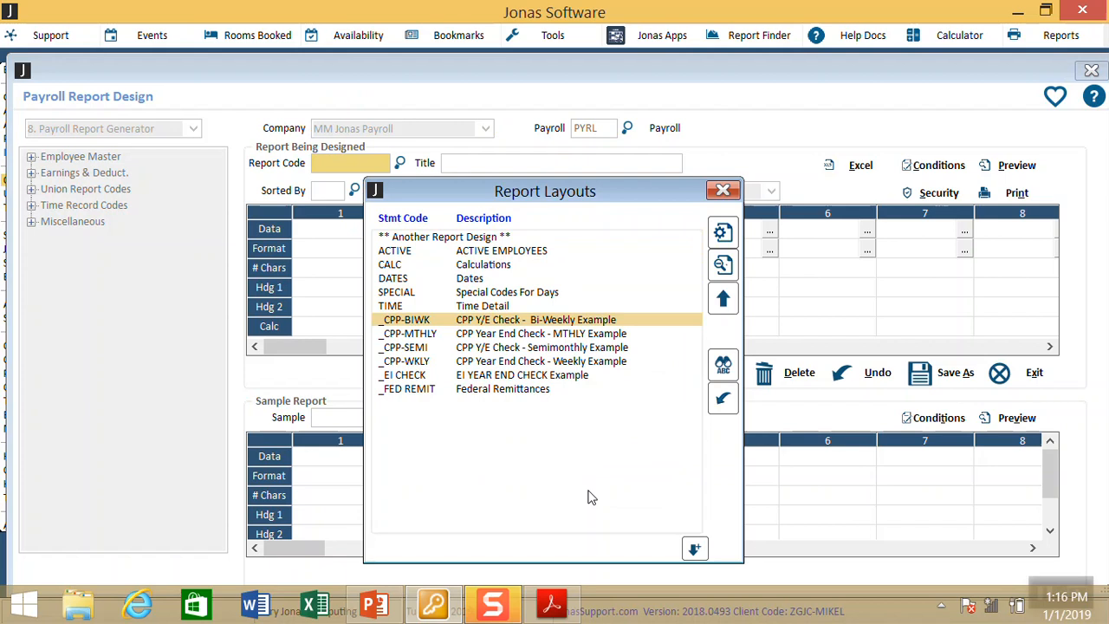
key("Down")
key("Down")
key("Down")
key("Down")
key("Return")
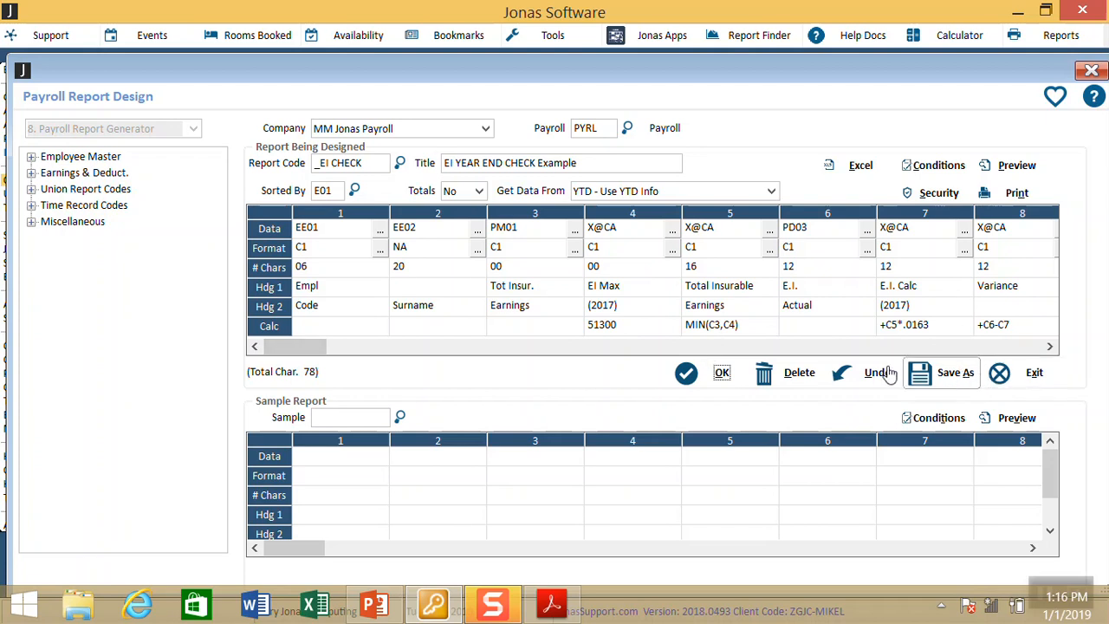
left_click(802, 374)
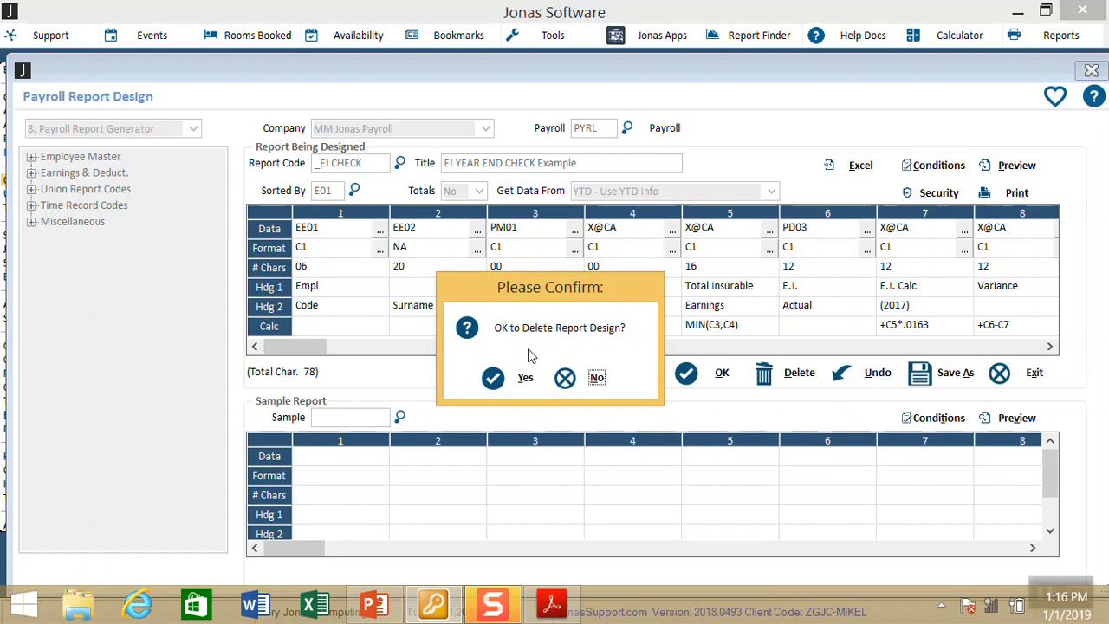
left_click(524, 379)
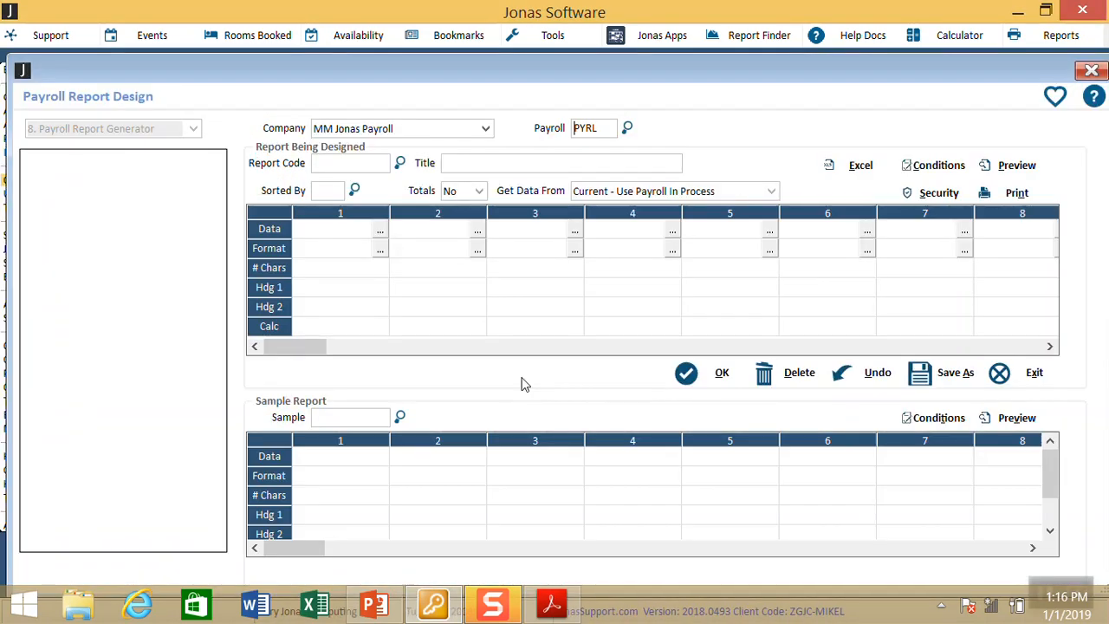
Step: Close the report designer and open Report Gen: Print Reports for PYRL
key("Down")
key("Down")
key("Down")
key("Down")
key("Down")
key("Down")
key("Down")
key("Down")
key("Down")
key("Down")
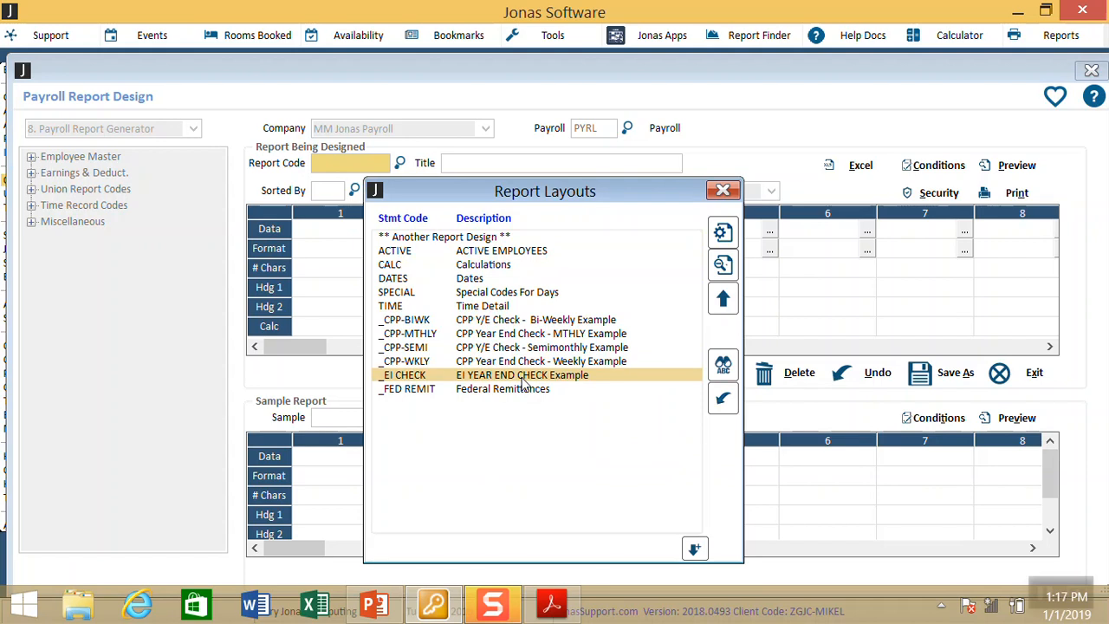
key("Escape")
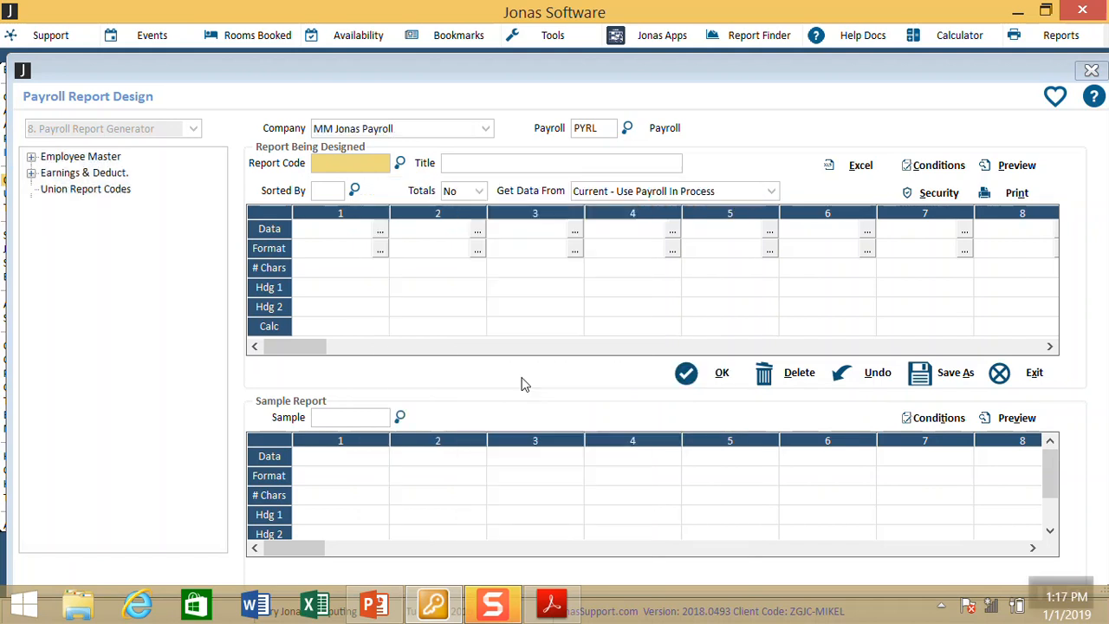
key("Escape")
key("Down")
key("Return")
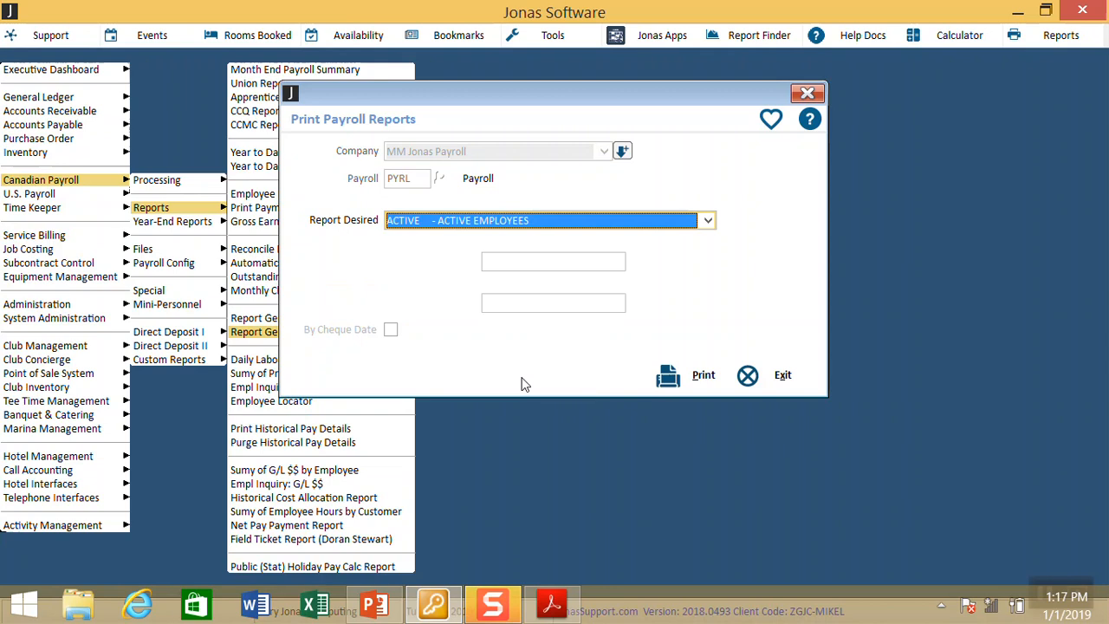
Step: Choose _EI CHECK as the desired report and start printing it
key("alt+Down")
key("Down")
key("Down")
key("Down")
key("Down")
key("Down")
key("Down")
key("Down")
key("Down")
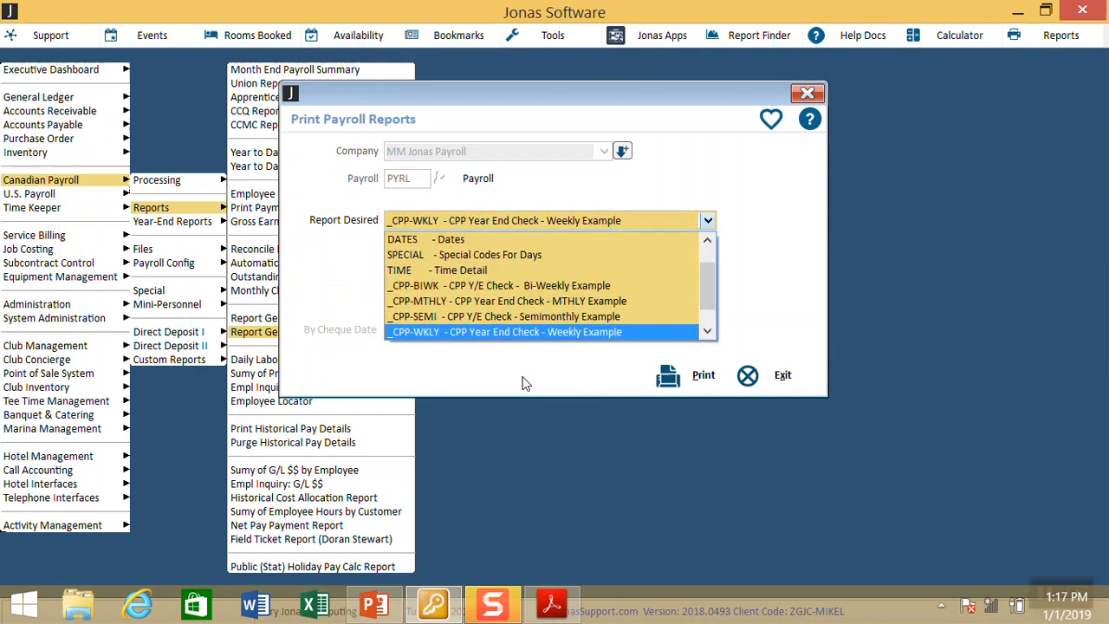
key("Down")
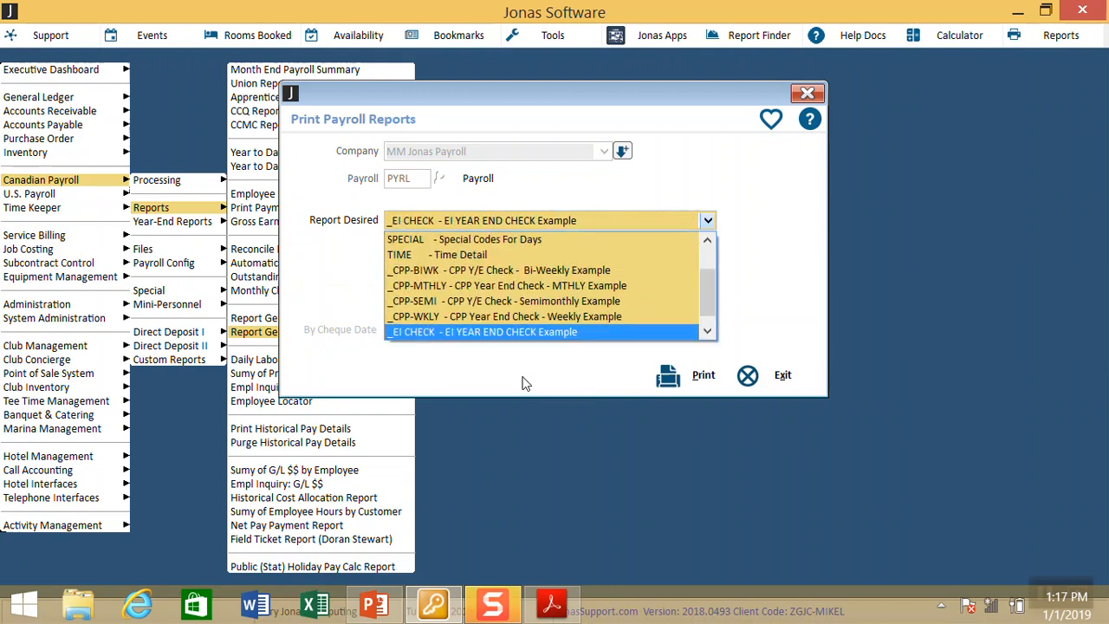
left_click(500, 333)
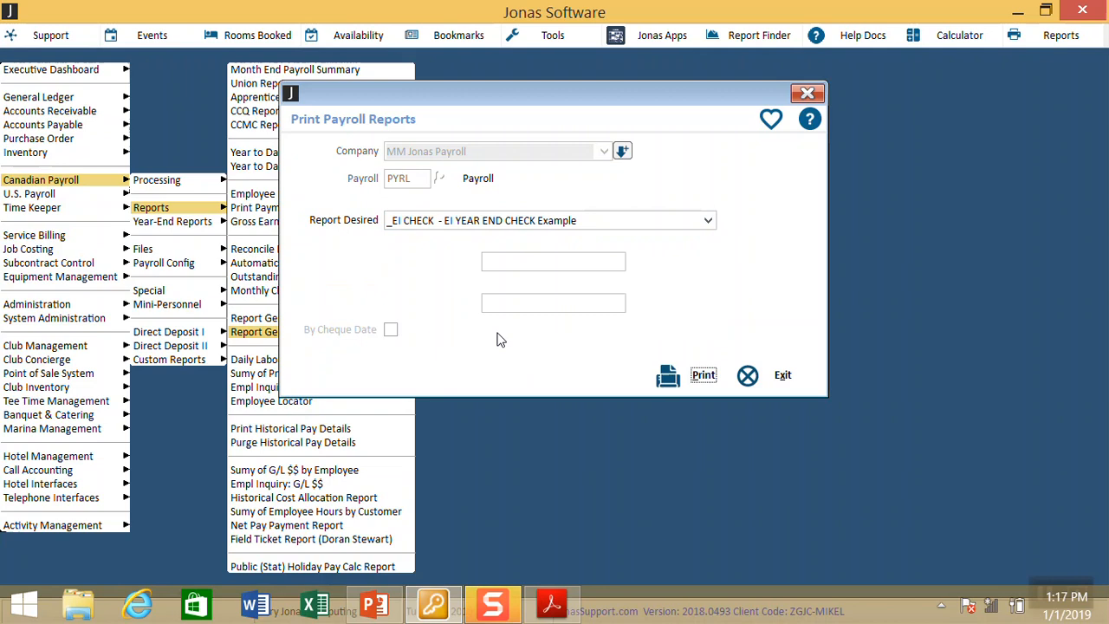
left_click(676, 382)
Step: View the report on screen for year 18 and all employees, then close the viewer
type("10")
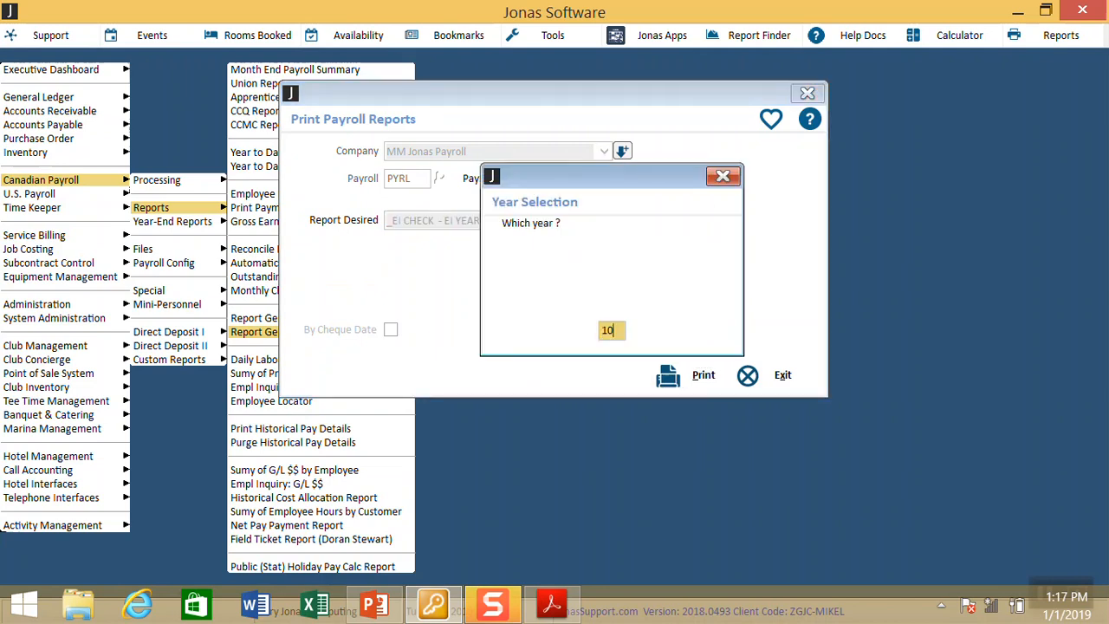
key("BackSpace")
type("8")
key("Return")
key("Return")
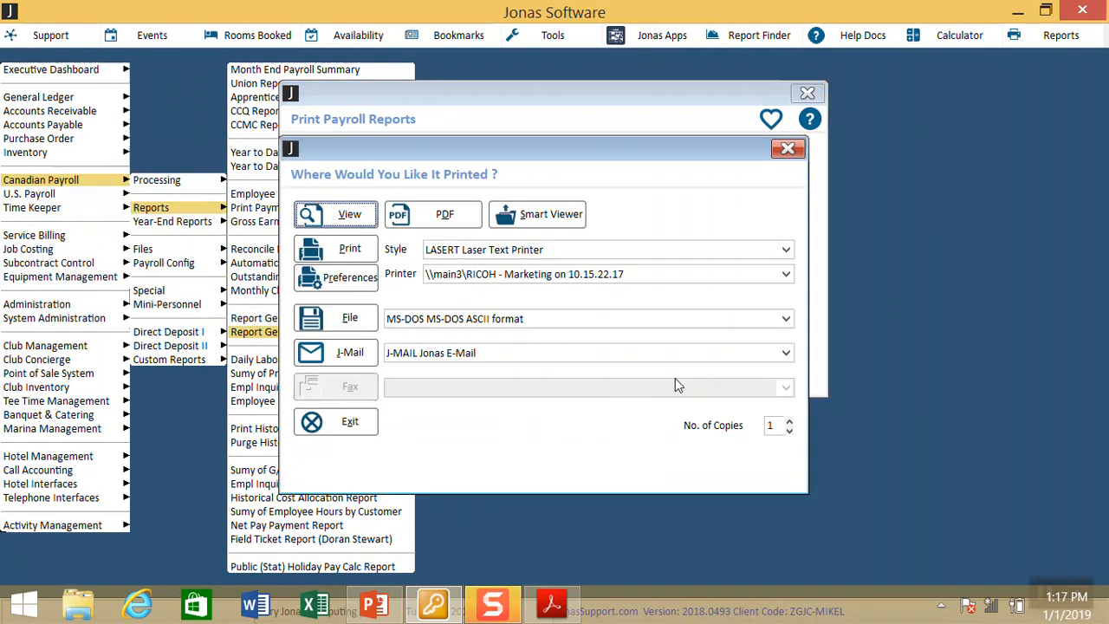
key("Return")
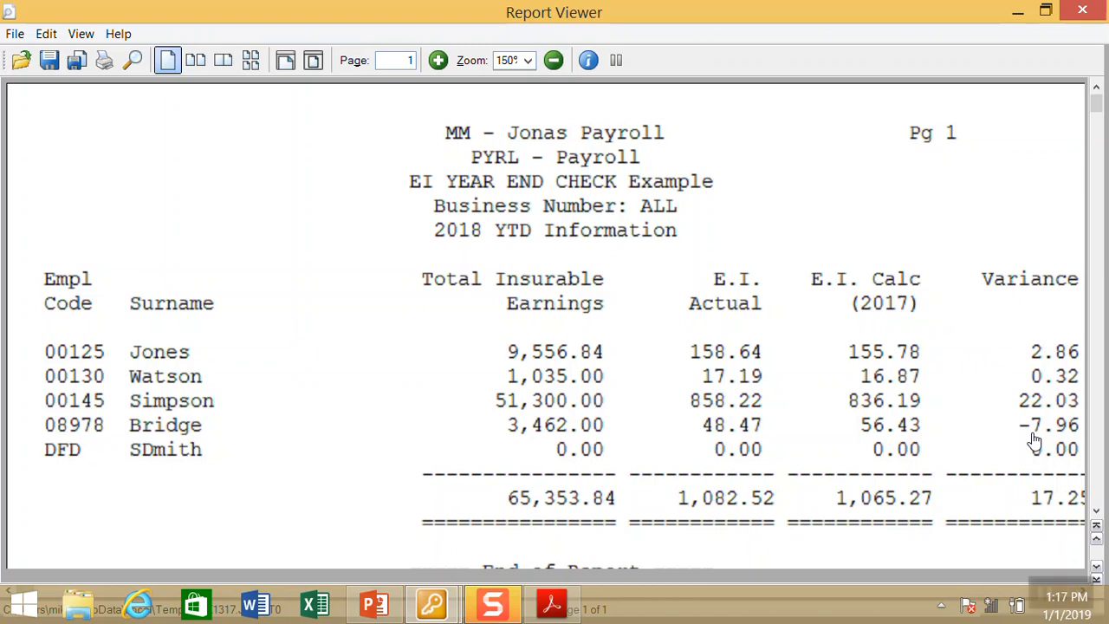
left_click(1085, 9)
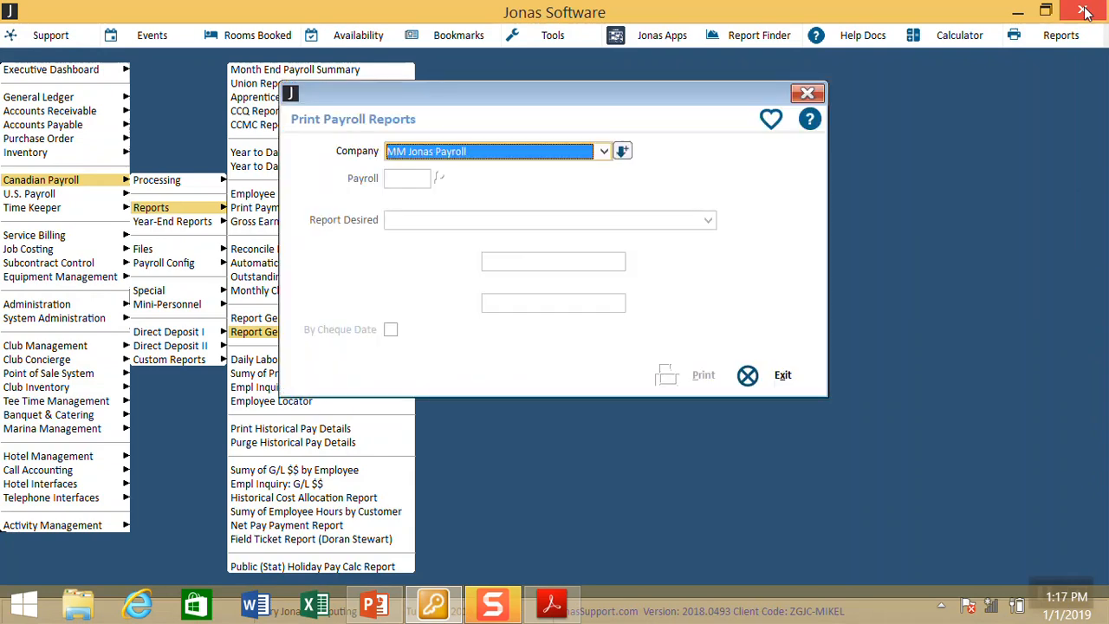
Step: Select _CPP-BIWK and start printing, then cancel at the From Date prompt
key("Return")
key("Down")
key("Down")
key("Down")
key("Down")
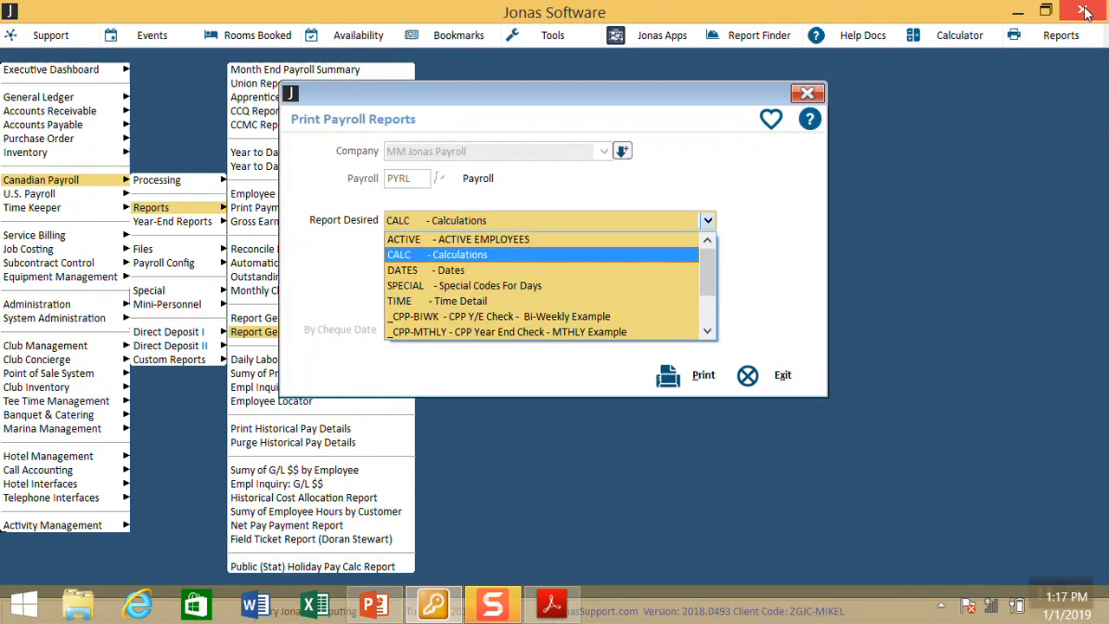
key("Down")
key("Return")
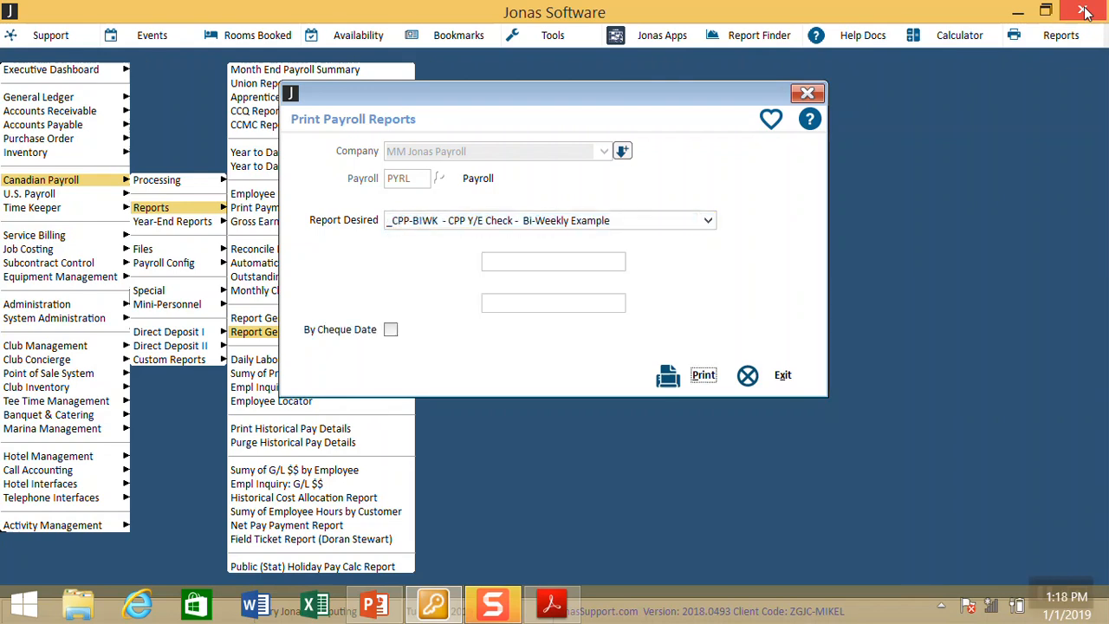
key("Return")
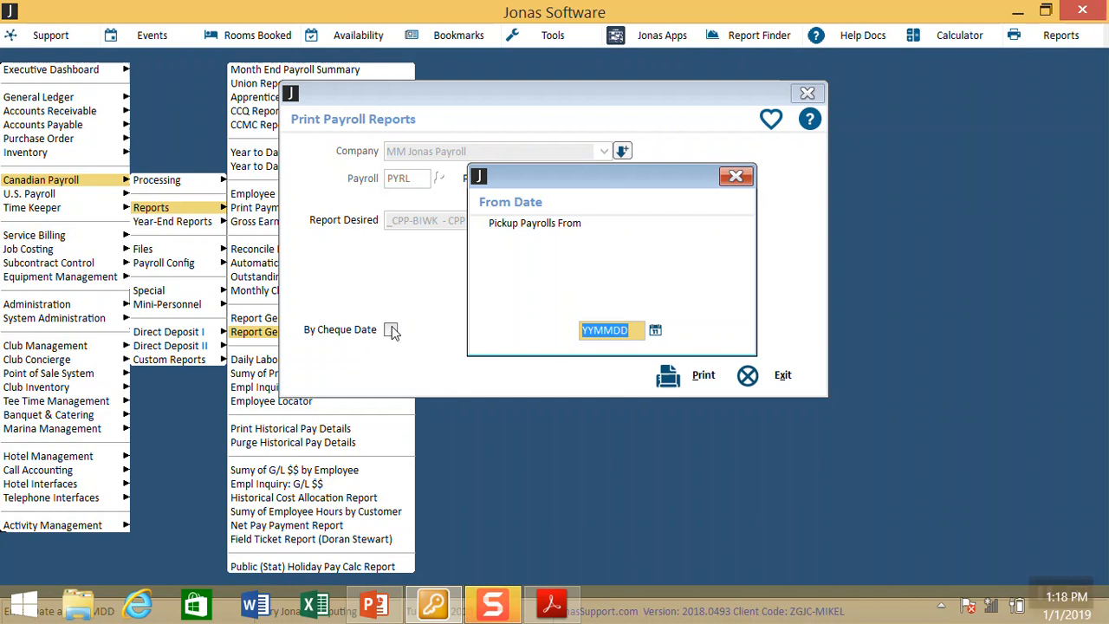
key("Escape")
key("Escape")
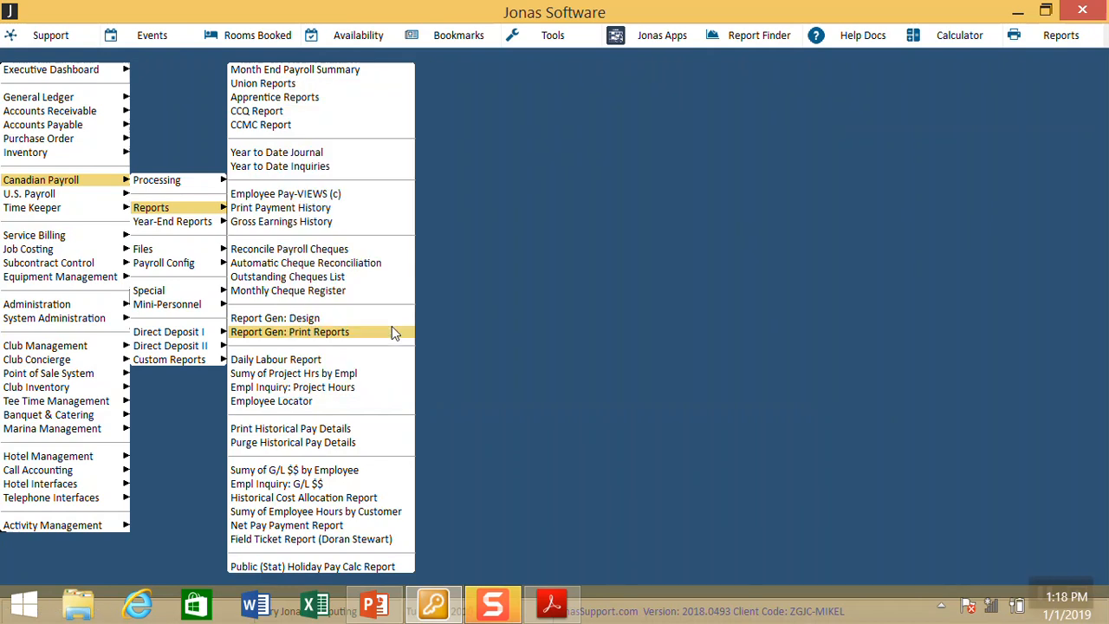
Step: Go from the payroll reports list to Year-End Reports > T4 Summary Report
key("Up")
key("Up")
key("Up")
key("Up")
key("Up")
key("Up")
key("Up")
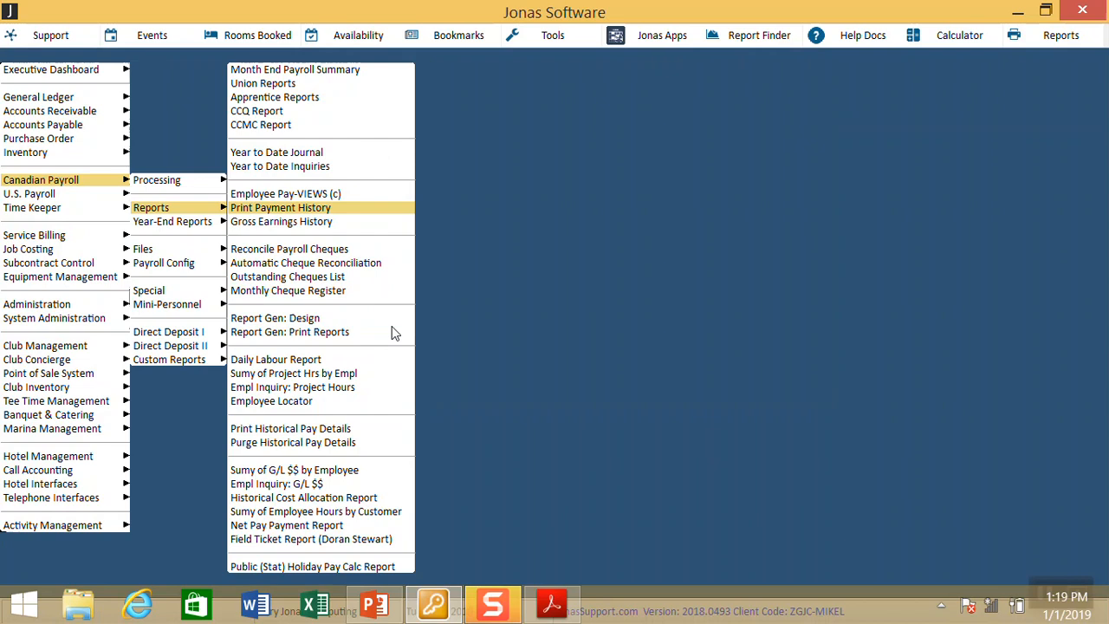
key("Left")
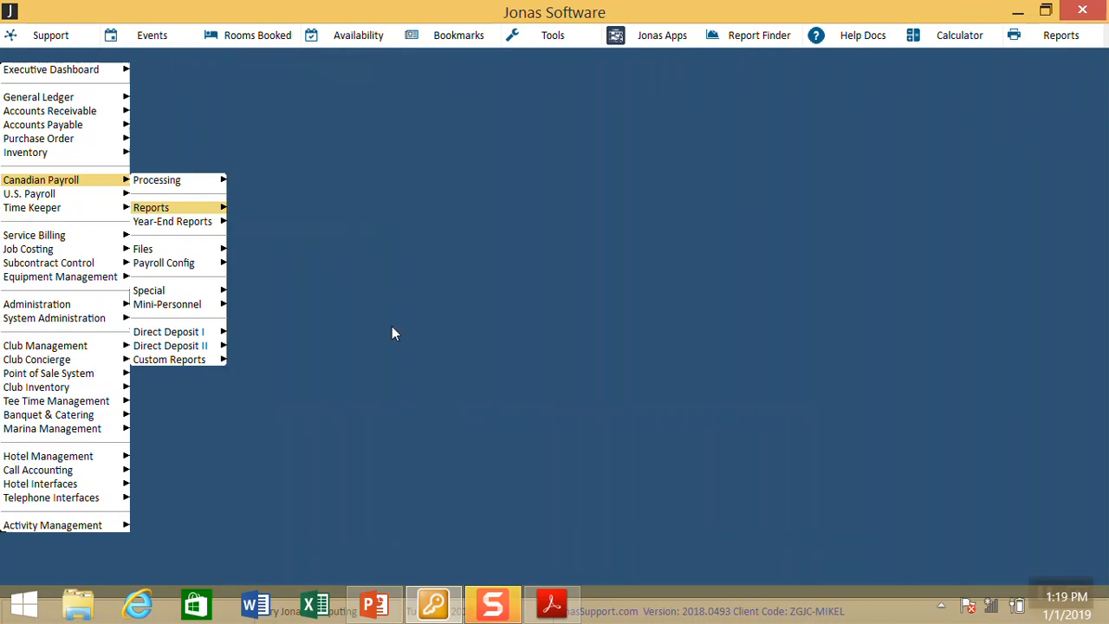
key("Down")
key("Right")
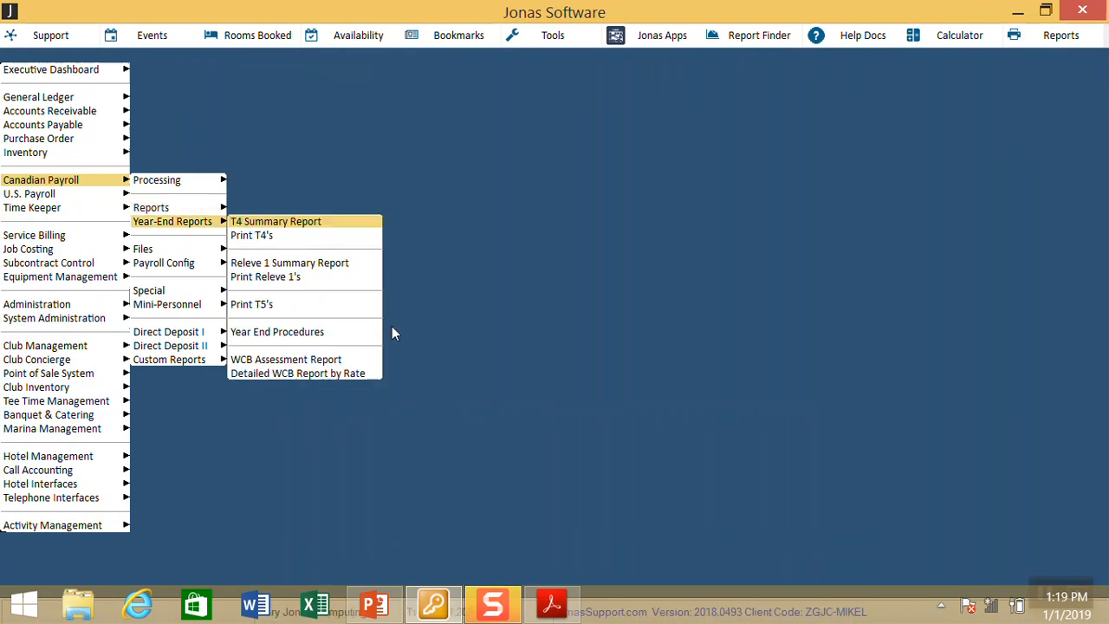
key("Return")
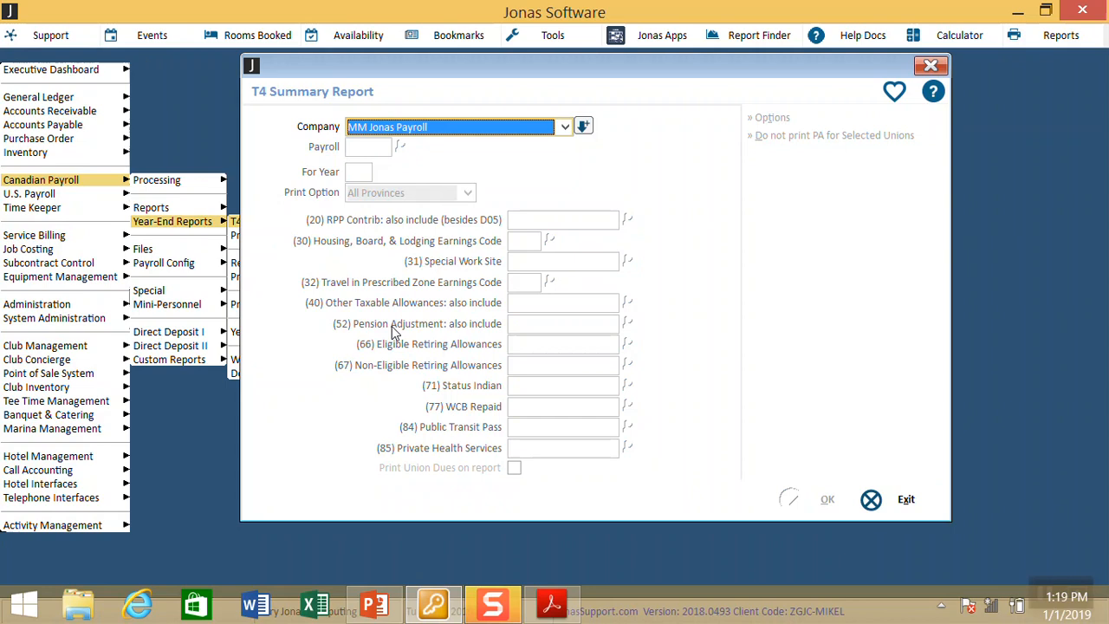
Step: Accept the company, PYRL and year 18, and leave the RPP contribution field blank
key("Return")
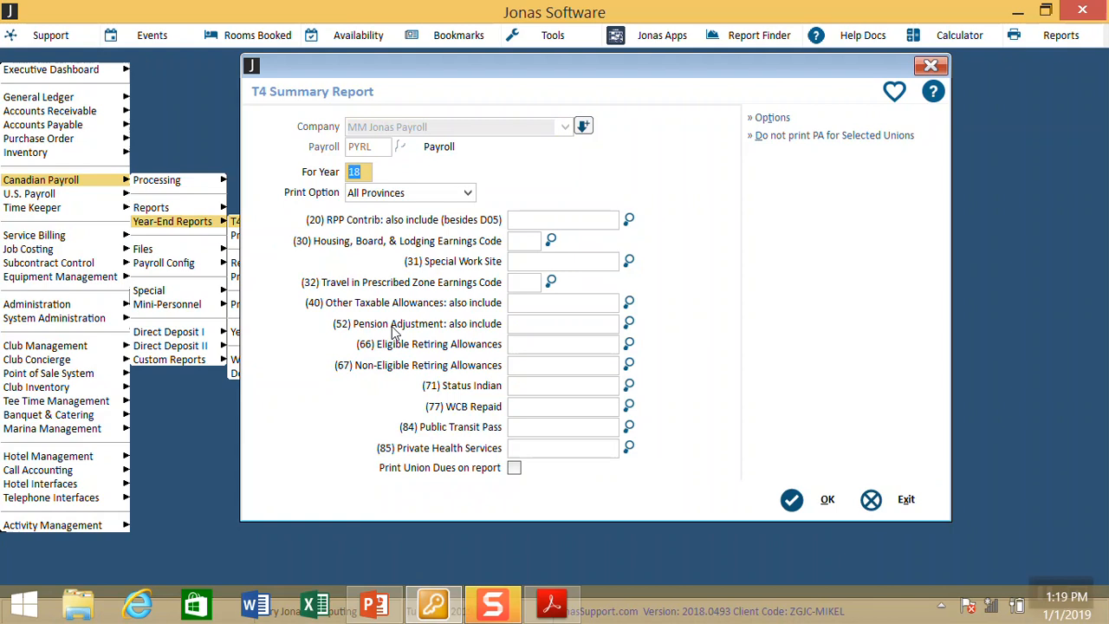
key("Return")
key("Return")
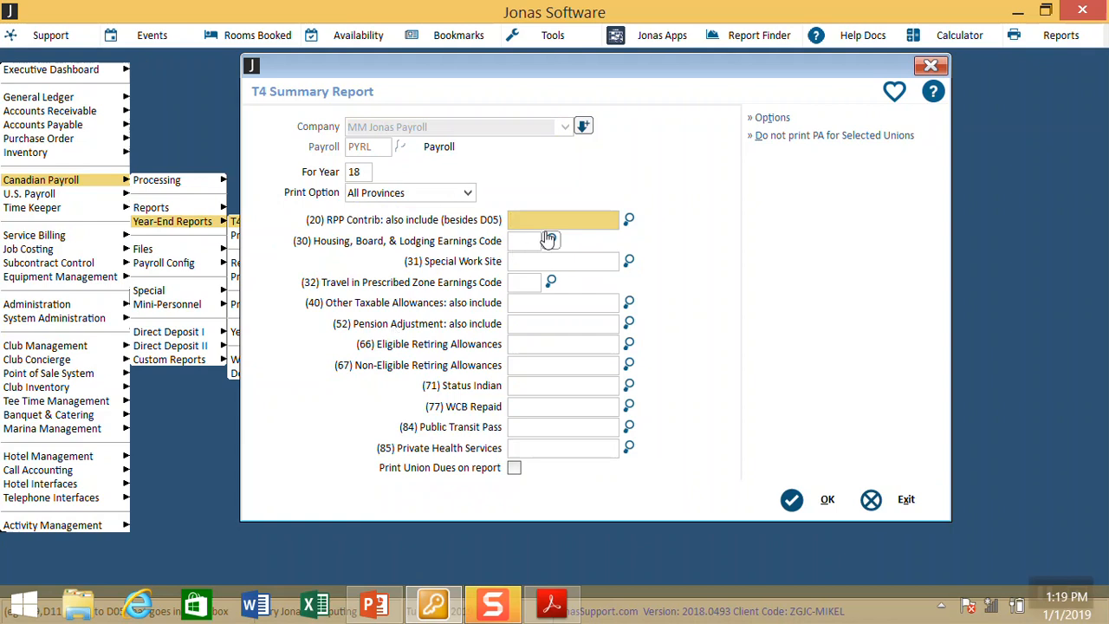
mouse_move(546, 218)
type("D15")
key("BackSpace")
key("BackSpace")
key("Tab")
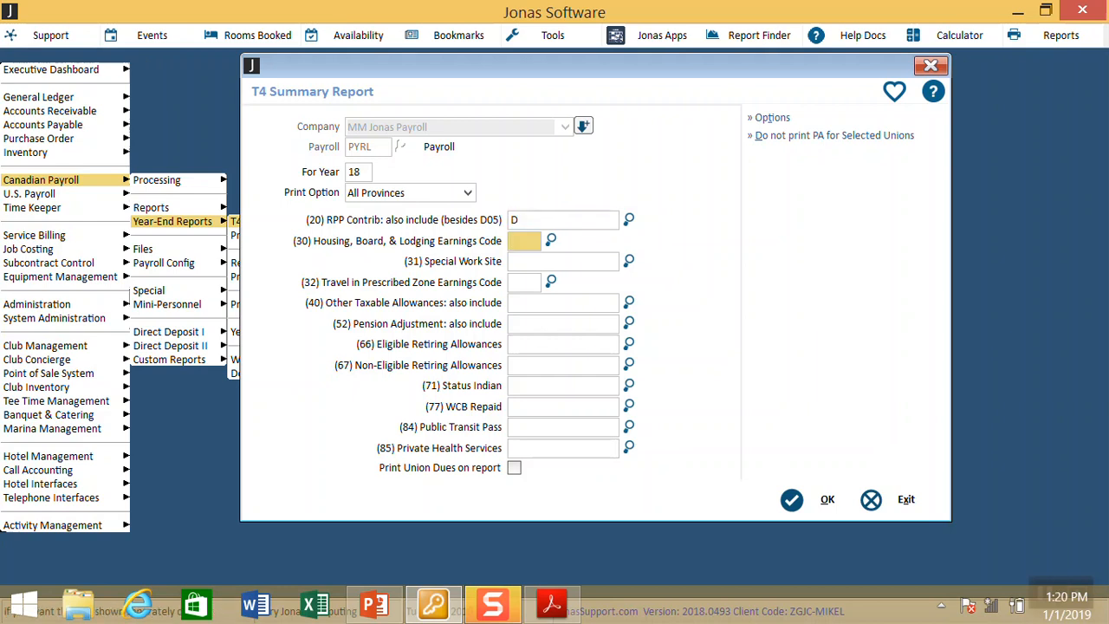
key("shift+Tab")
key("BackSpace")
key("Tab")
left_click(563, 262)
Step: Pass through the housing, special work site, travel, allowances and pension adjustment fields, leaving them blank
left_click(524, 283)
left_click(563, 261)
left_click(524, 241)
left_click(564, 262)
left_click(524, 282)
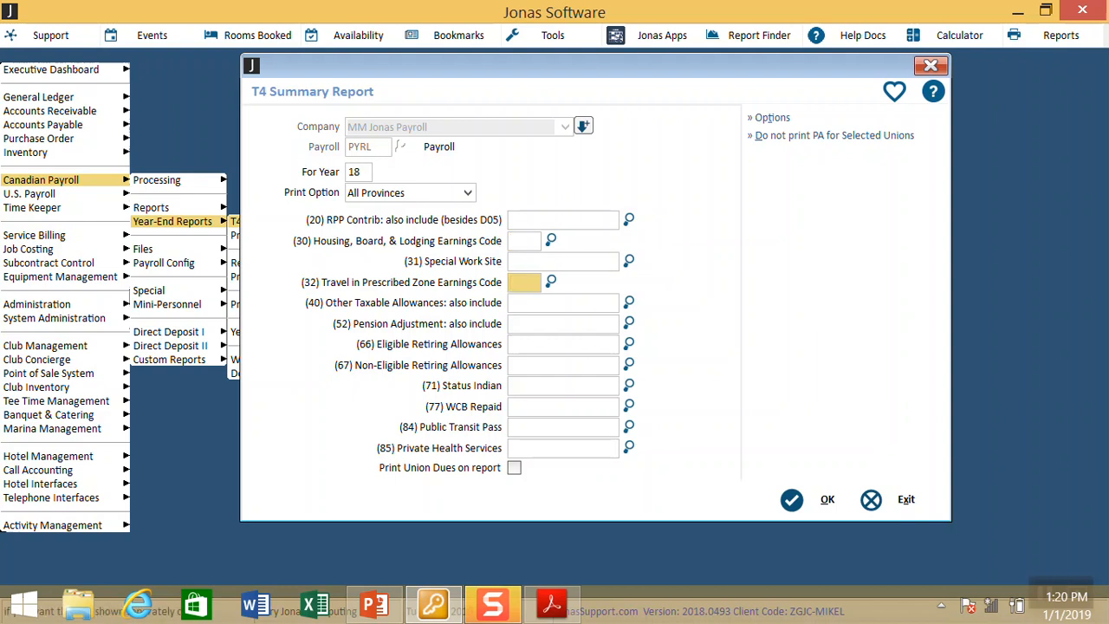
left_click(563, 304)
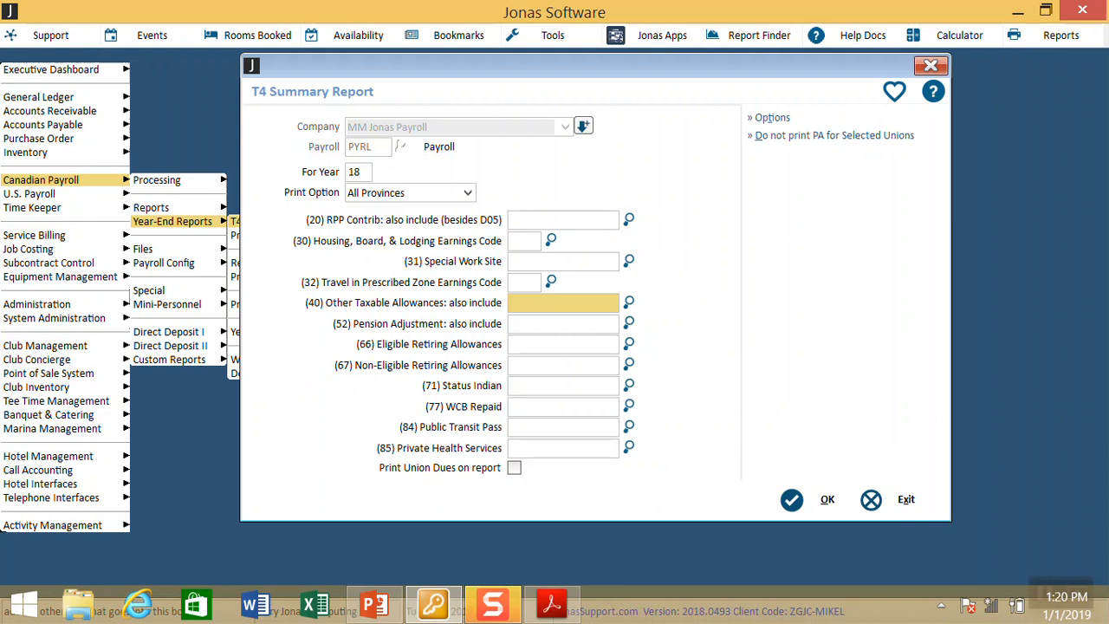
left_click(563, 324)
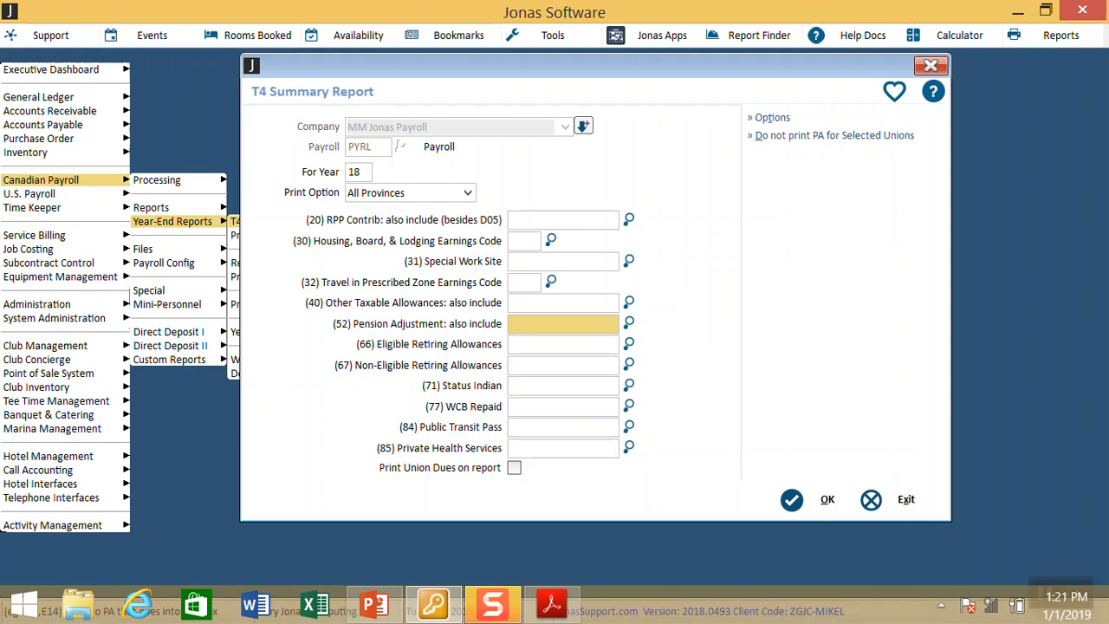
Step: Skip the remaining box-code fields and tick Print Union Dues on report
key("Tab")
key("Tab")
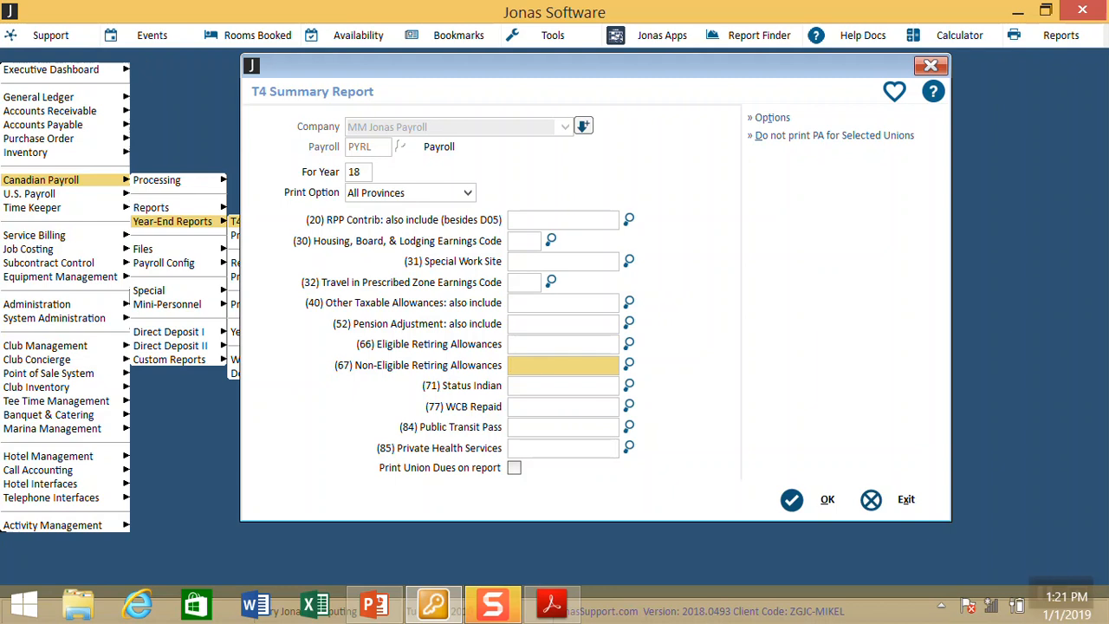
key("Tab")
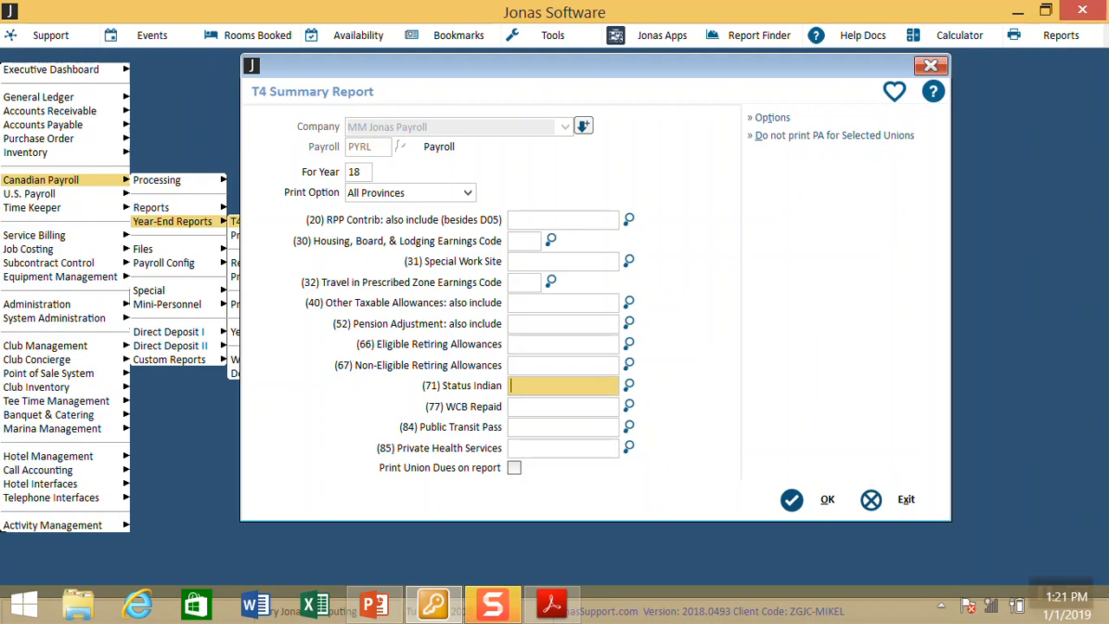
key("Tab")
key("Tab")
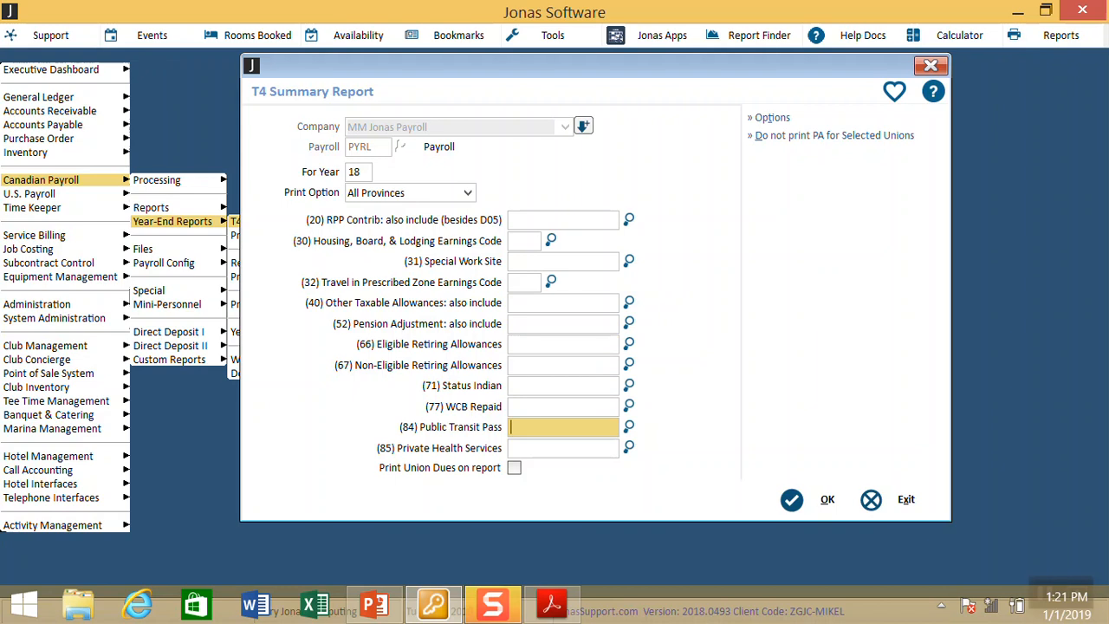
key("Tab")
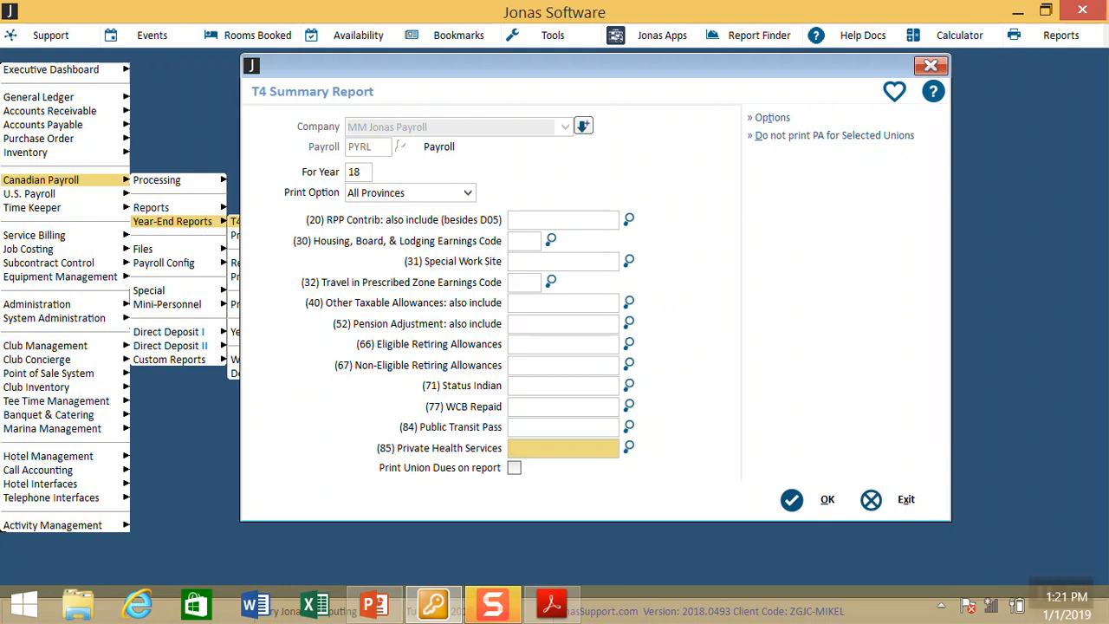
key("Tab")
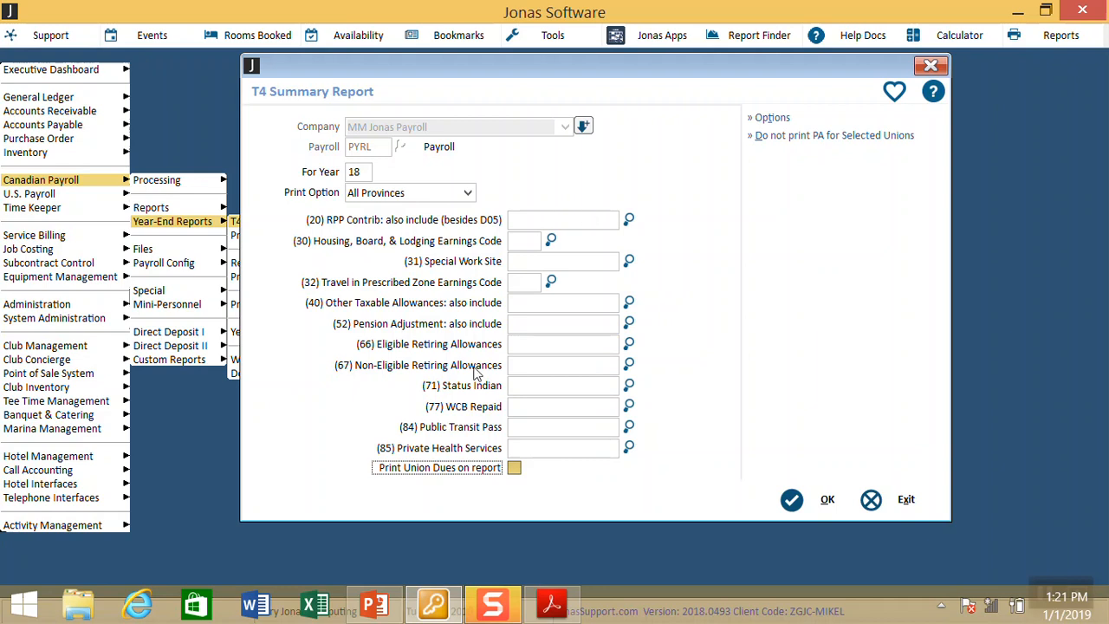
left_click(514, 473)
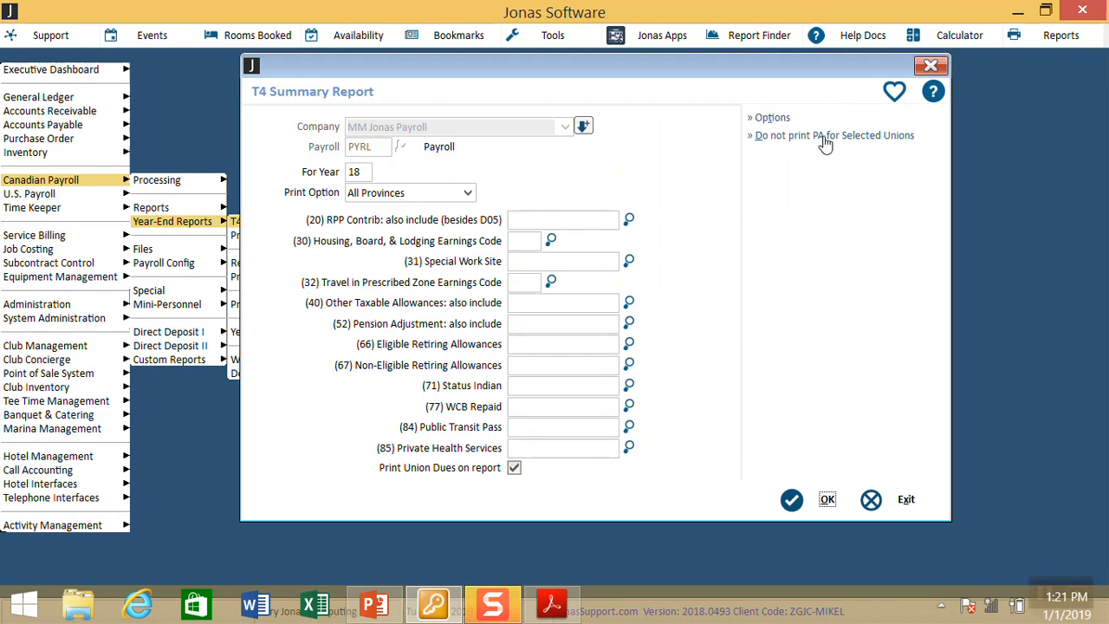
Step: In Print T4 Options, toggle the Donations, Commissions and D05-in-Box-20 exclusions off again and accept
left_click(789, 121)
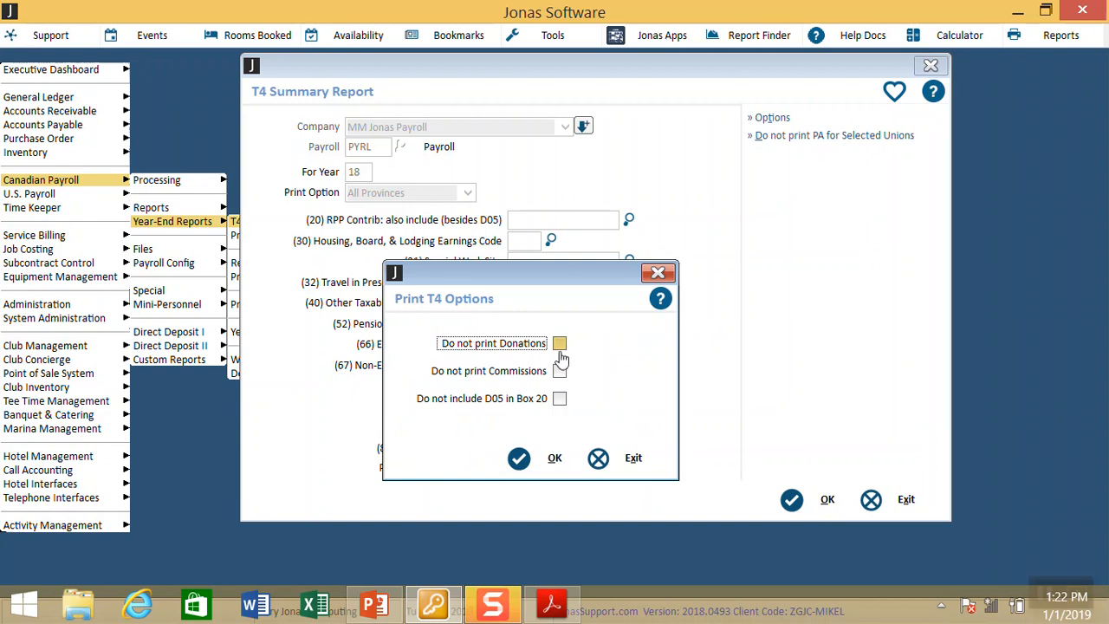
left_click(560, 346)
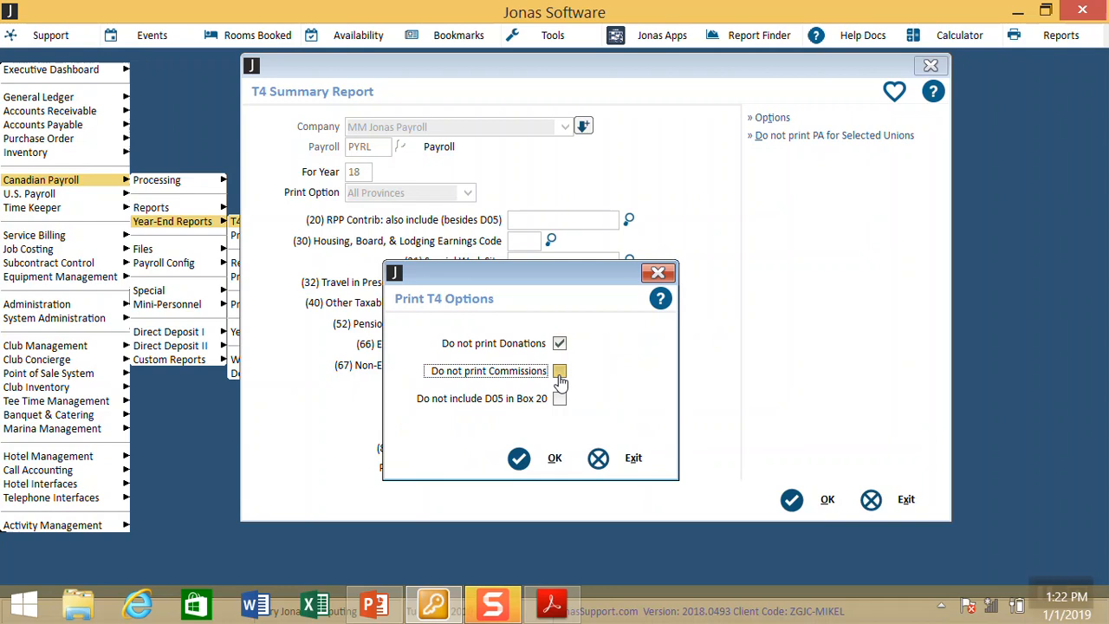
left_click(560, 373)
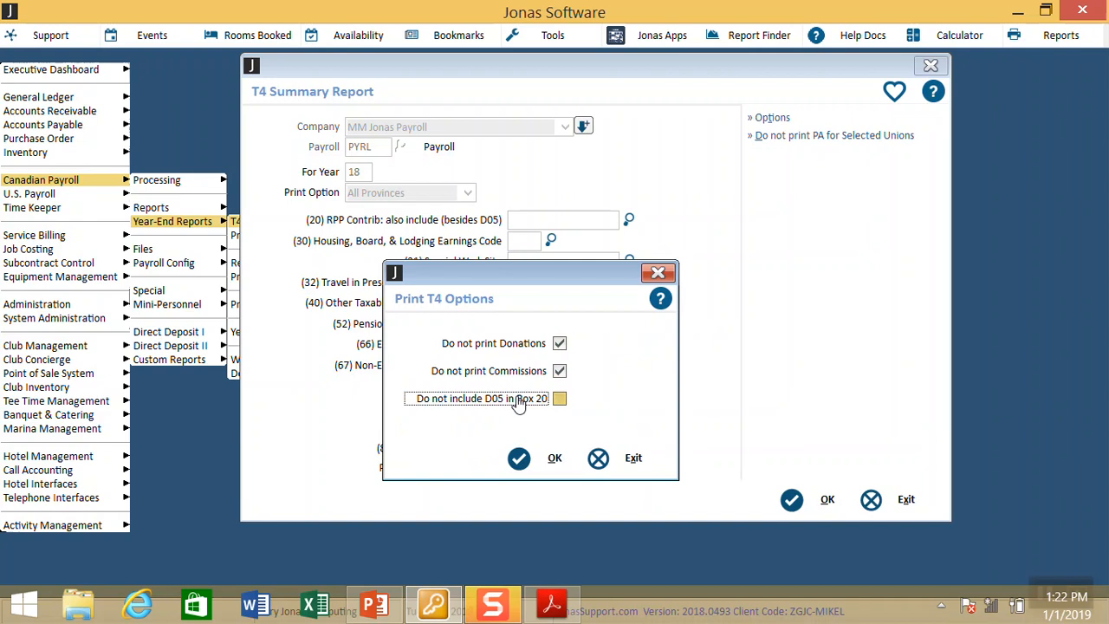
left_click(562, 403)
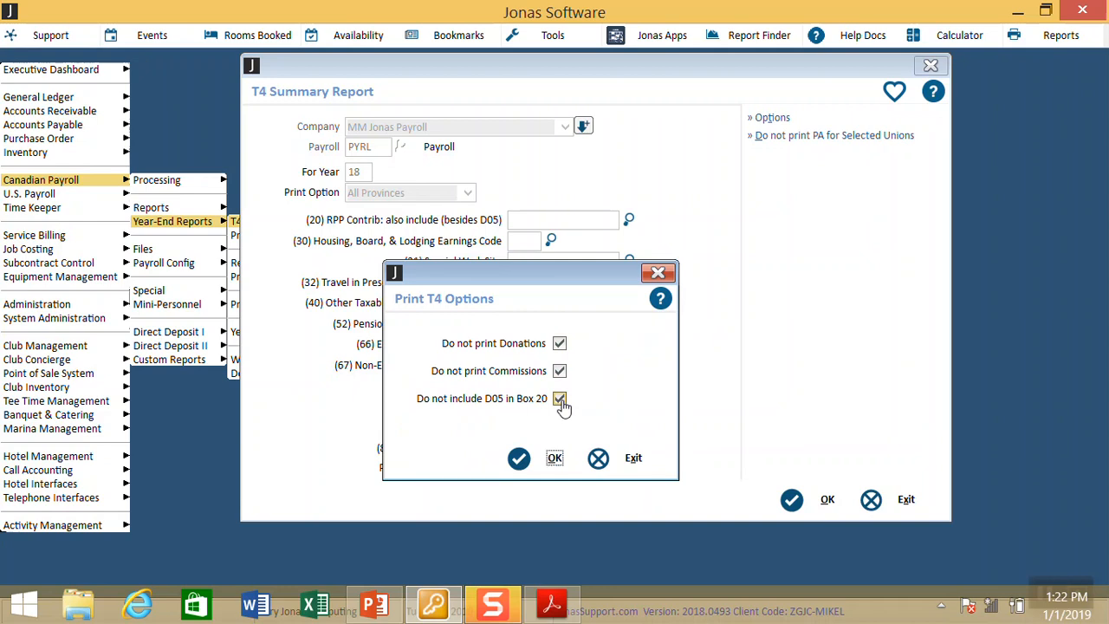
left_click(560, 399)
left_click(560, 372)
left_click(561, 344)
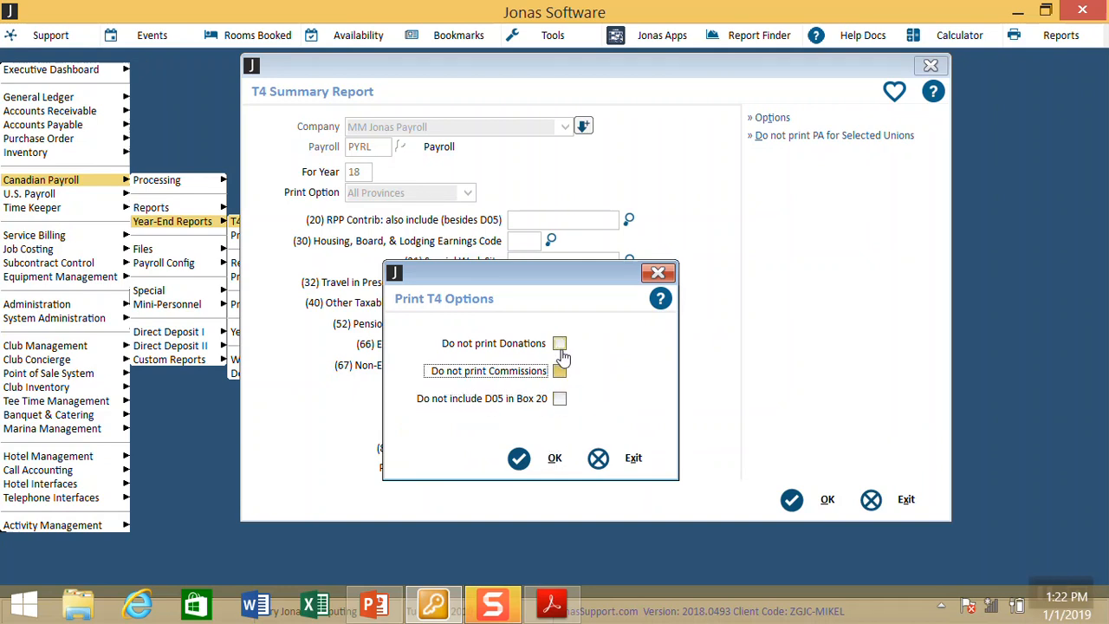
left_click(555, 457)
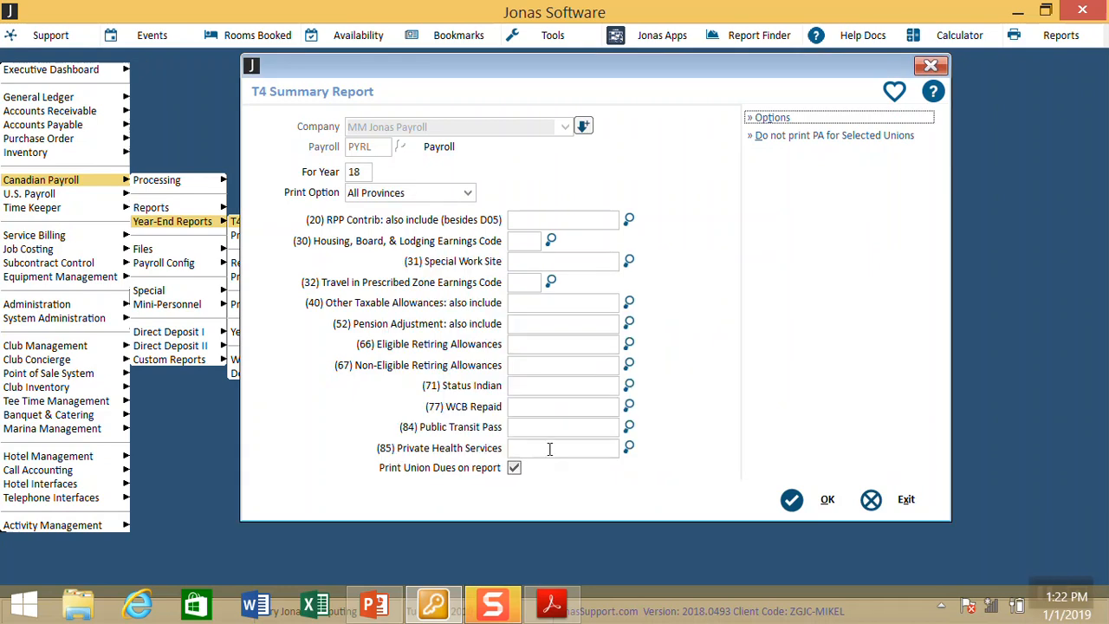
Step: Run the T4 Summary Report to screen without changing the excluded unions, accepting the EI rate
left_click(798, 144)
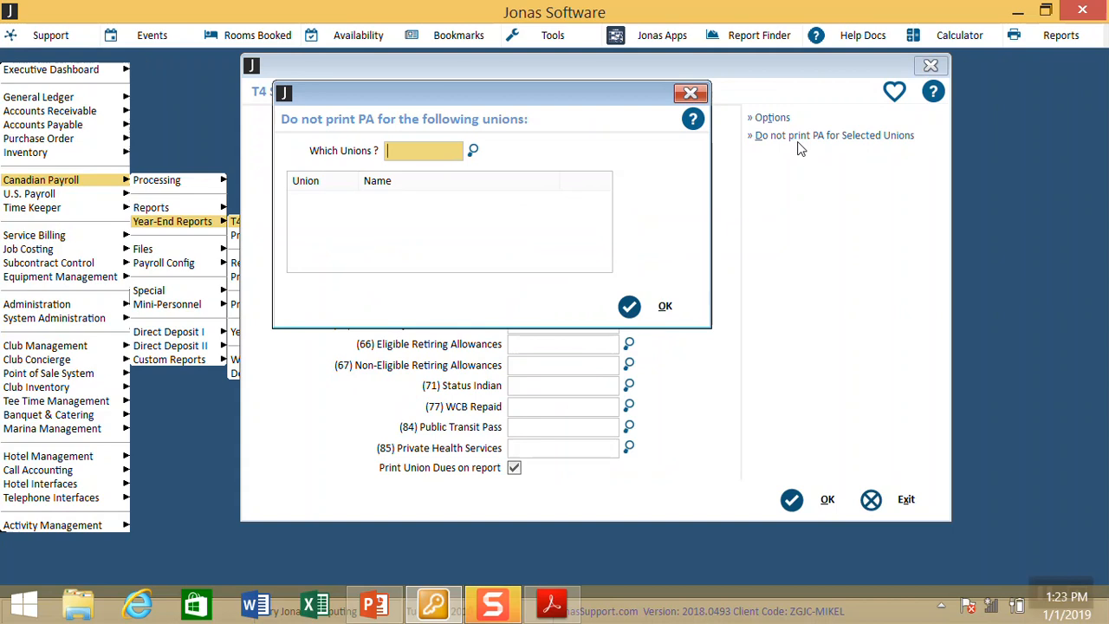
left_click(692, 94)
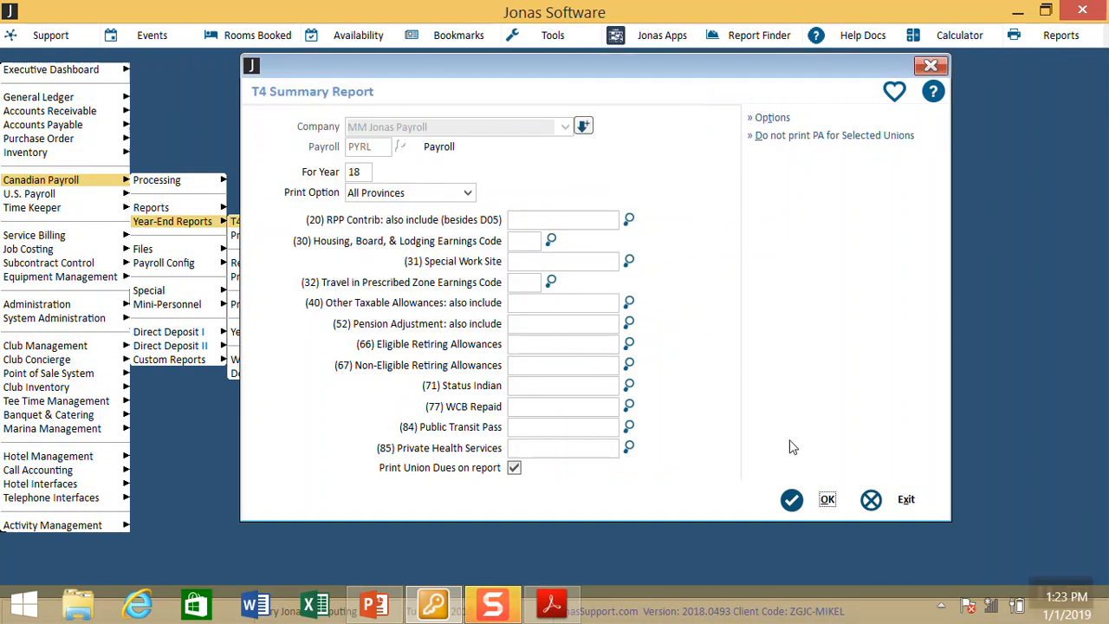
left_click(804, 502)
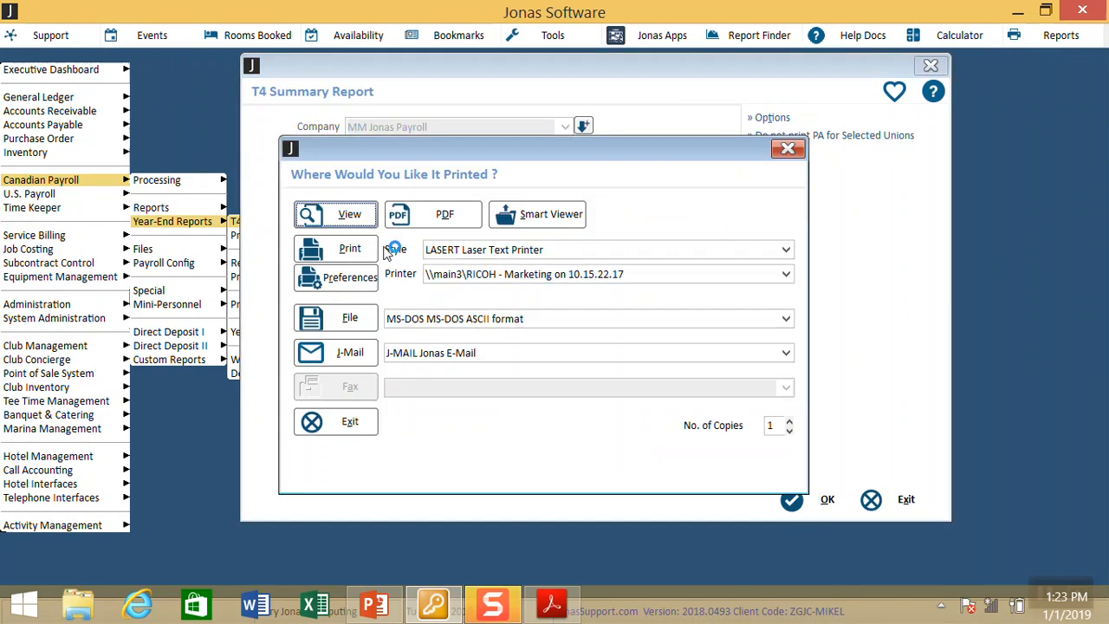
left_click(340, 219)
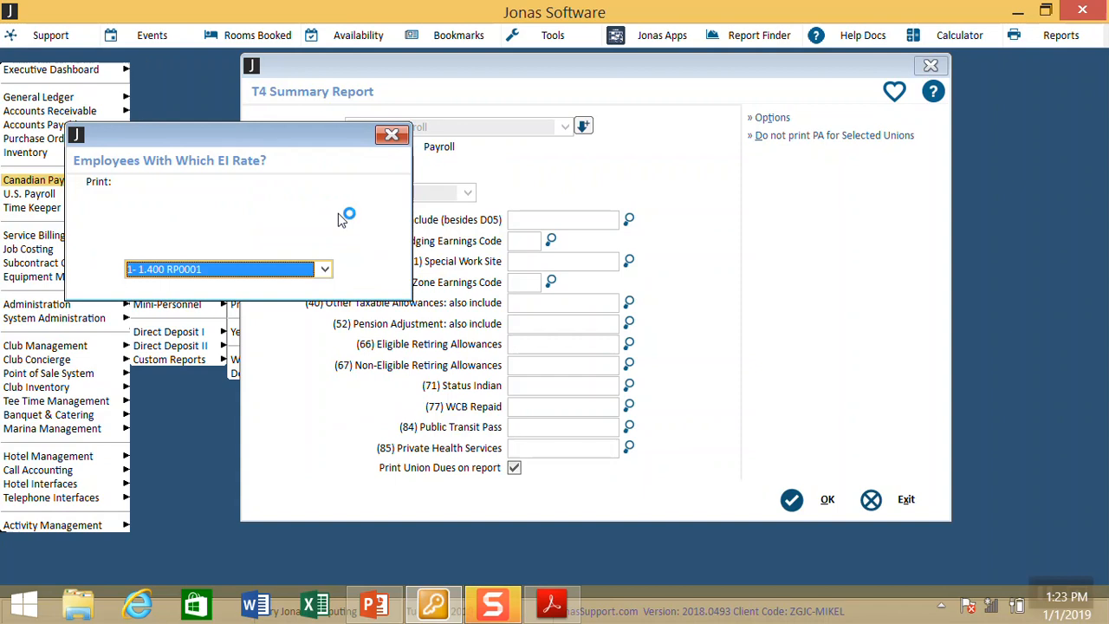
key("Return")
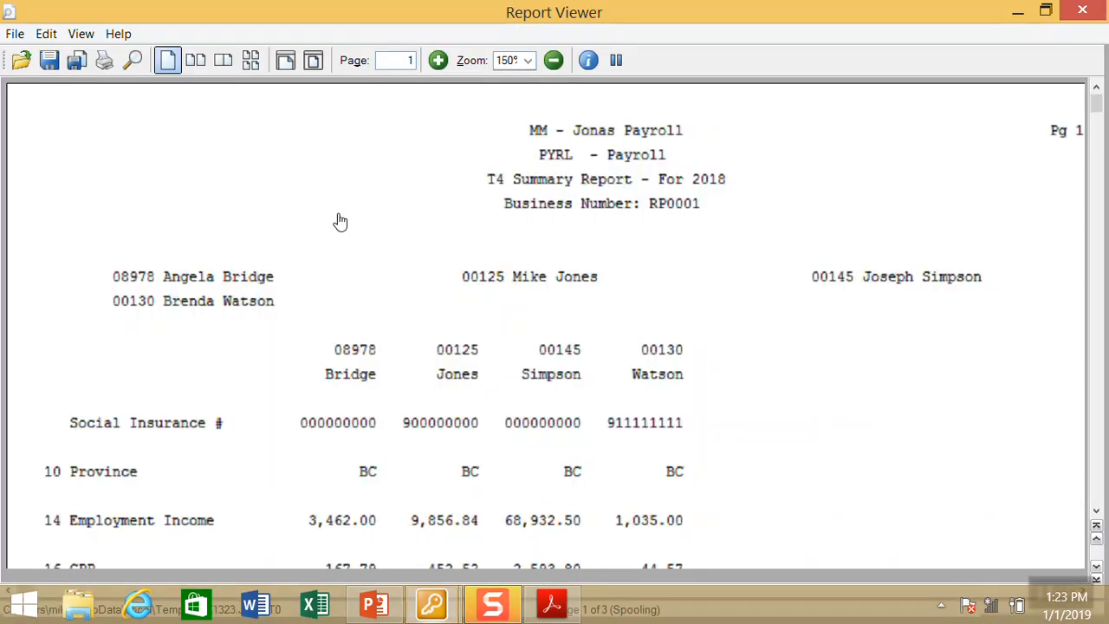
Step: Scroll through pages 1 and 2 of the T4 Summary Report, then close the Report Viewer
scroll(340, 221, "down", 3)
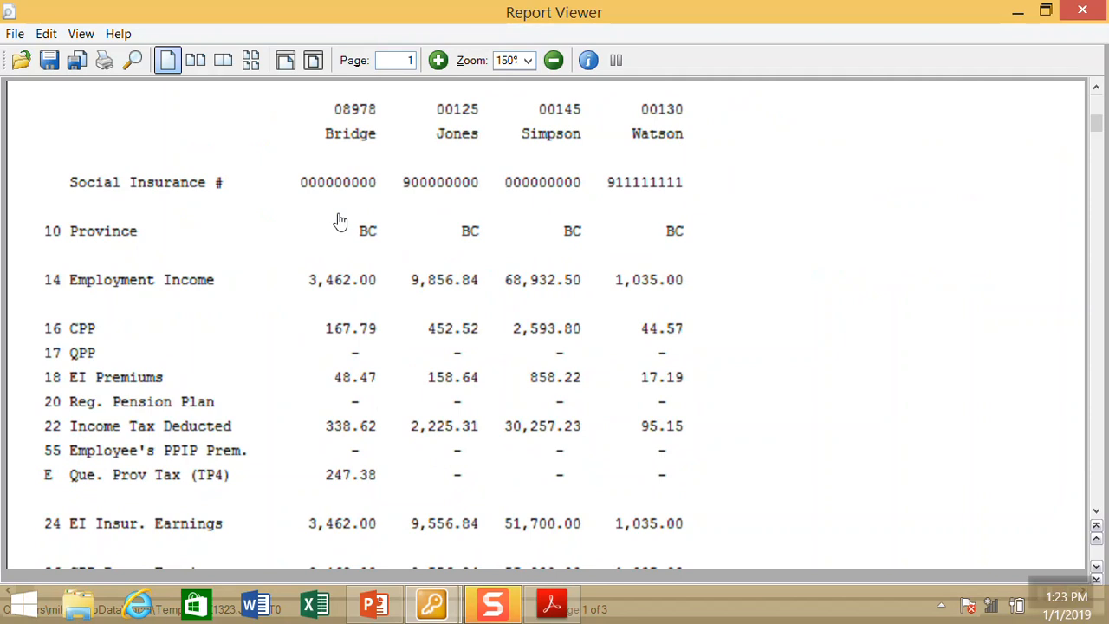
scroll(339, 221, "down", 6)
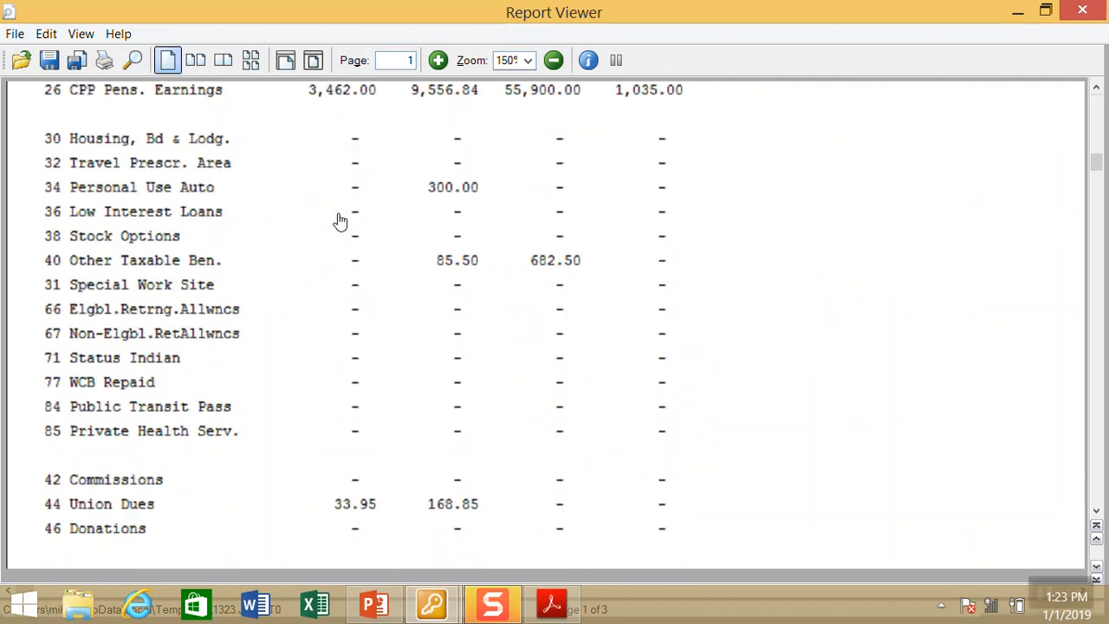
scroll(340, 221, "up", 2)
scroll(339, 221, "down", 10)
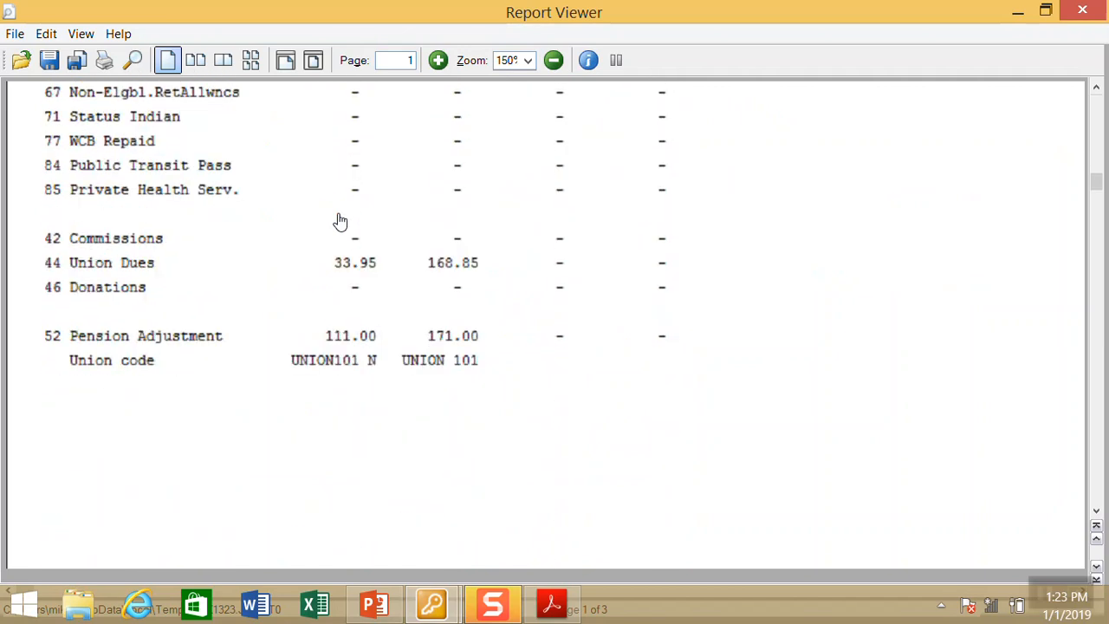
scroll(340, 221, "down", 1)
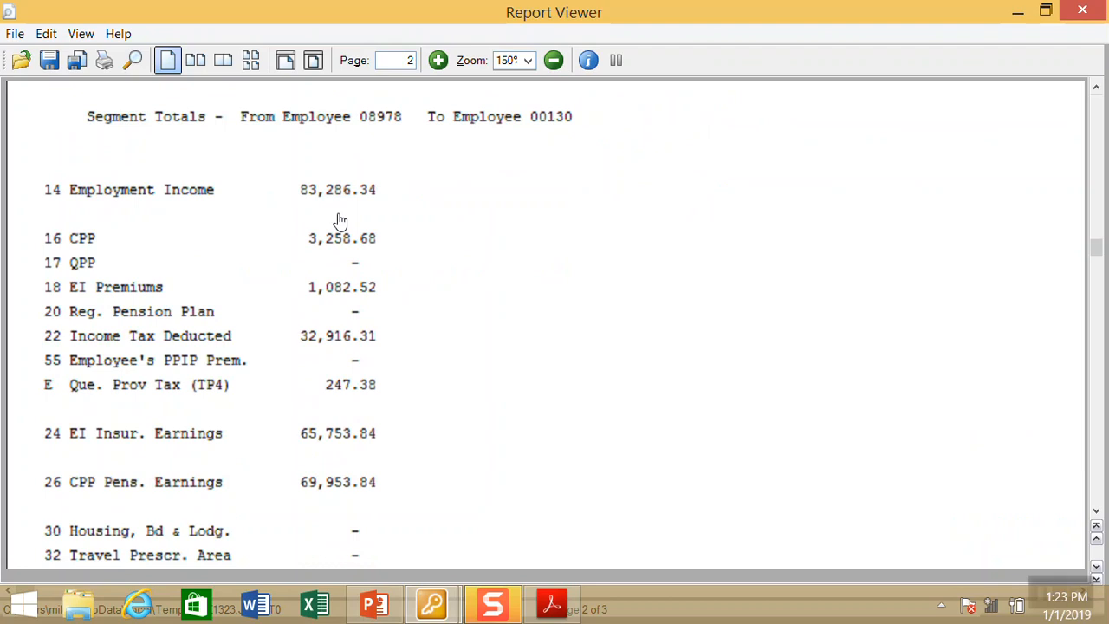
scroll(339, 221, "down", 7)
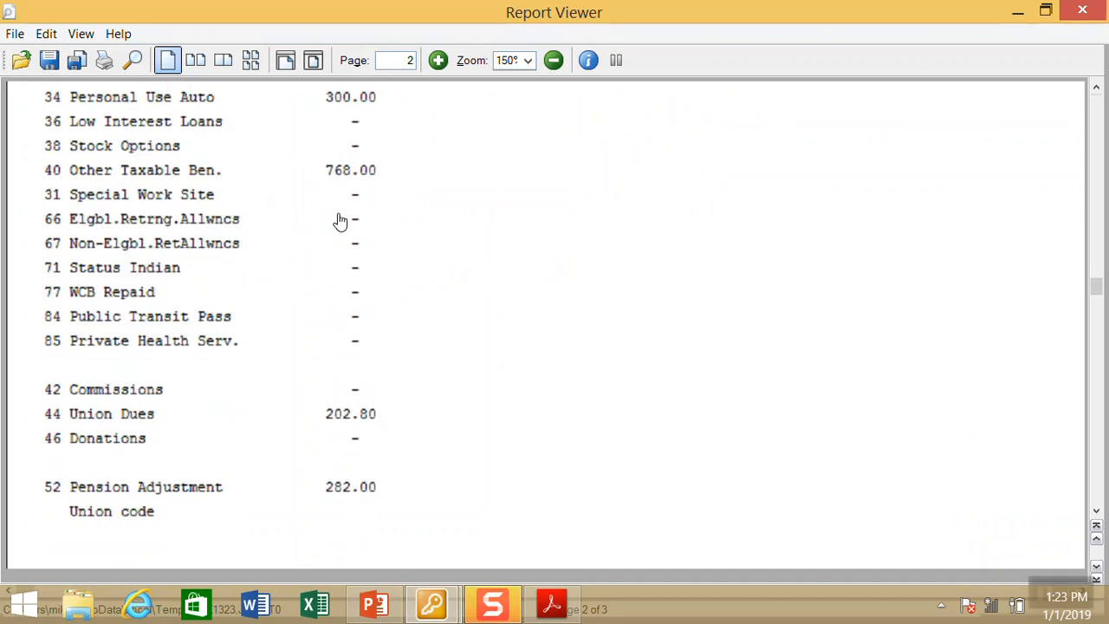
scroll(340, 221, "up", 5)
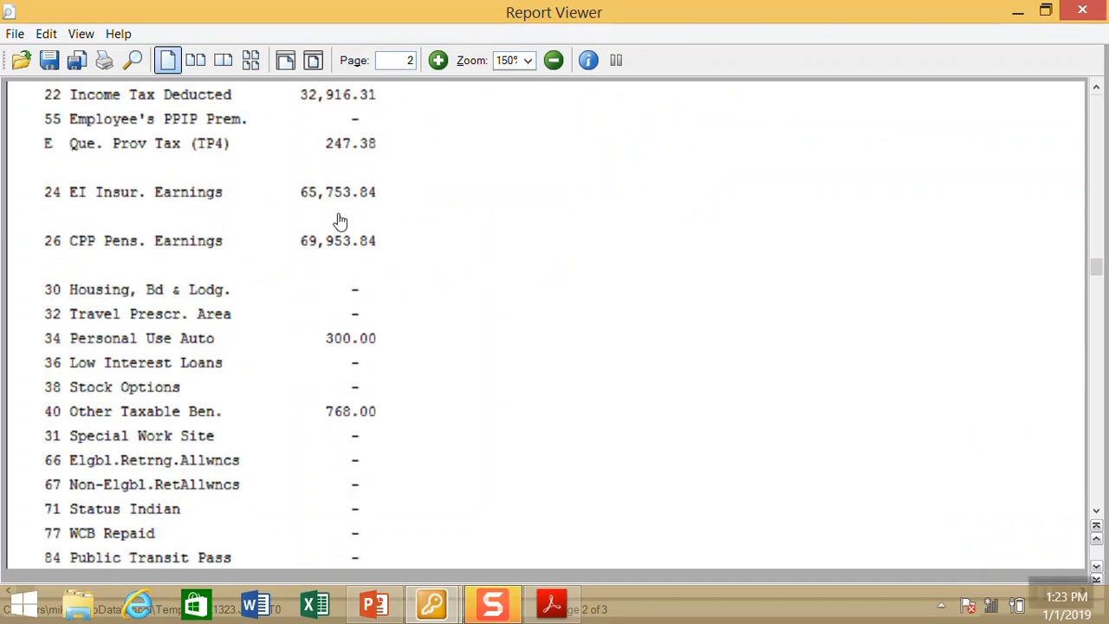
scroll(340, 221, "up", 15)
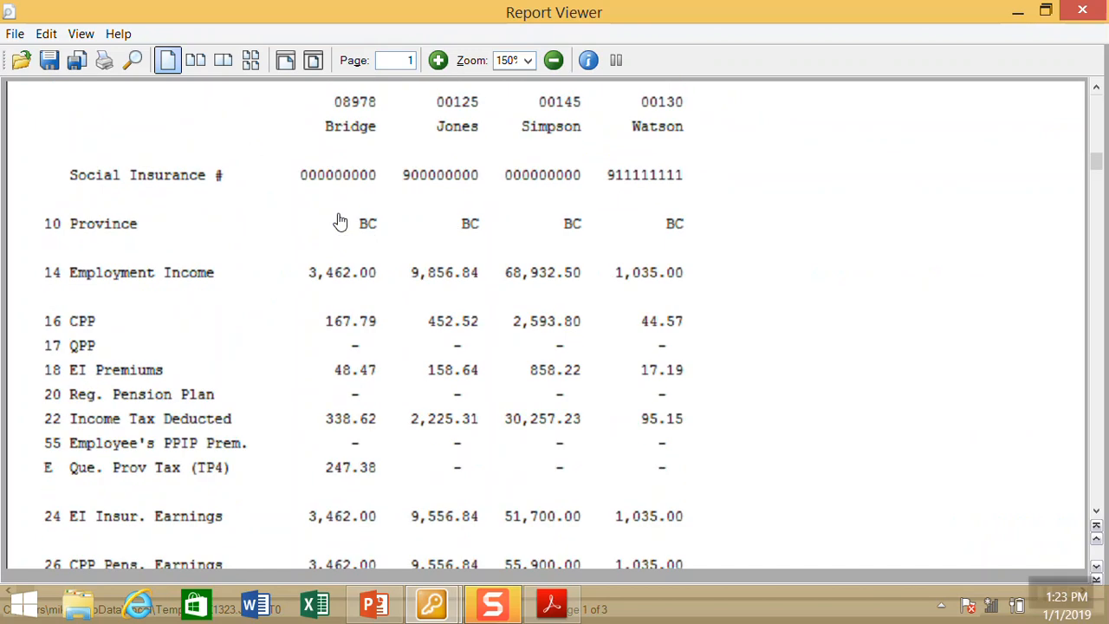
left_click(1097, 12)
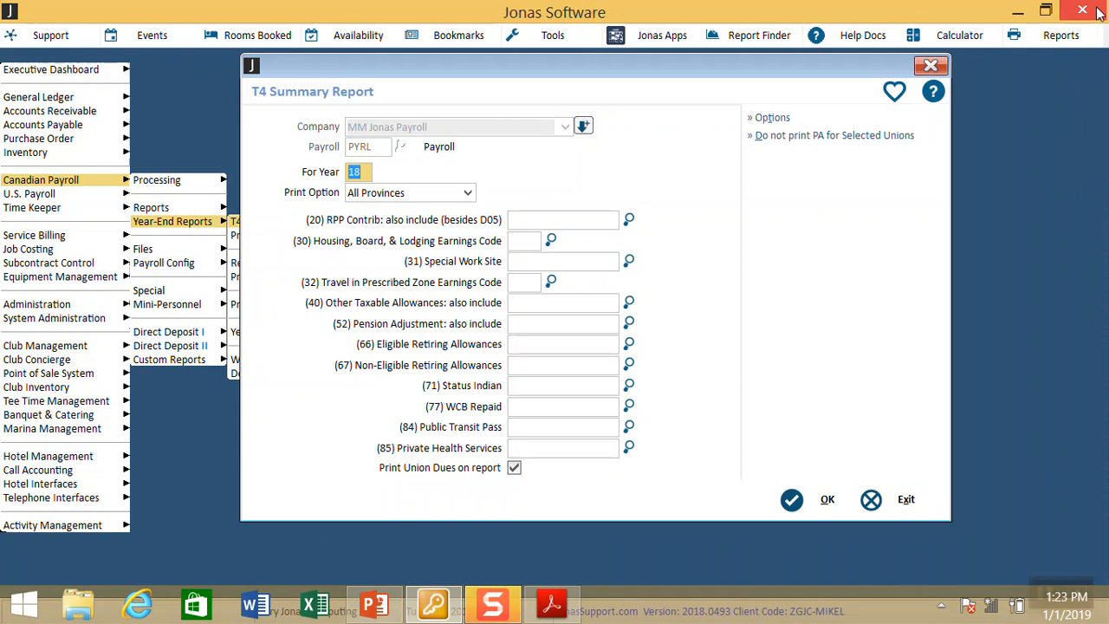
Step: Rerun the year 18 T4 Summary Report to screen for EI rate 1- 1.400 RP0001, then close it
key("Tab")
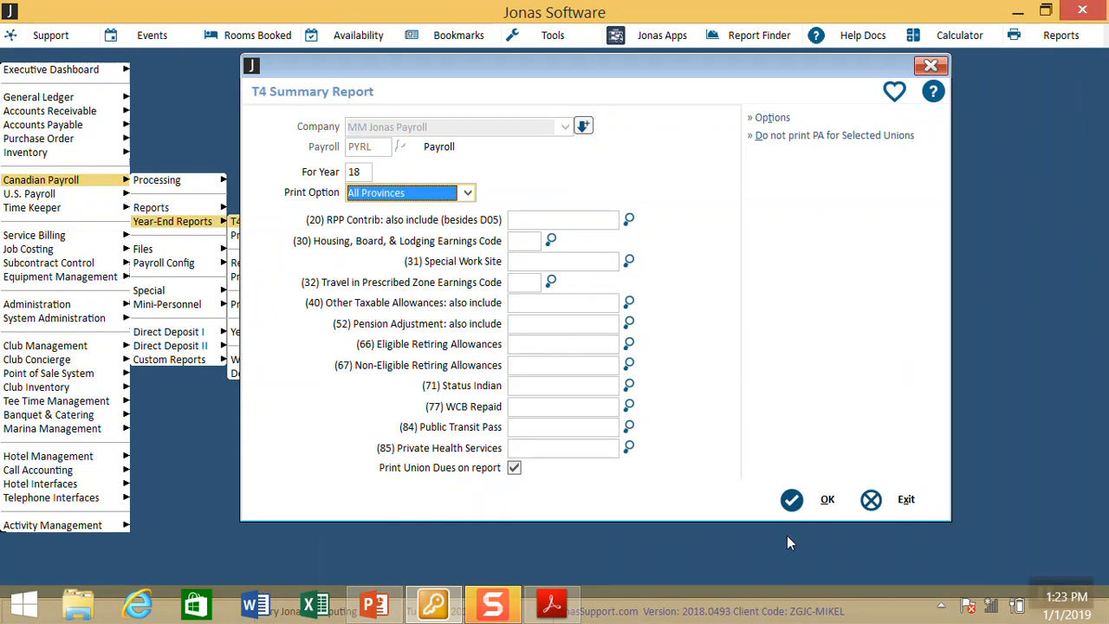
left_click(823, 501)
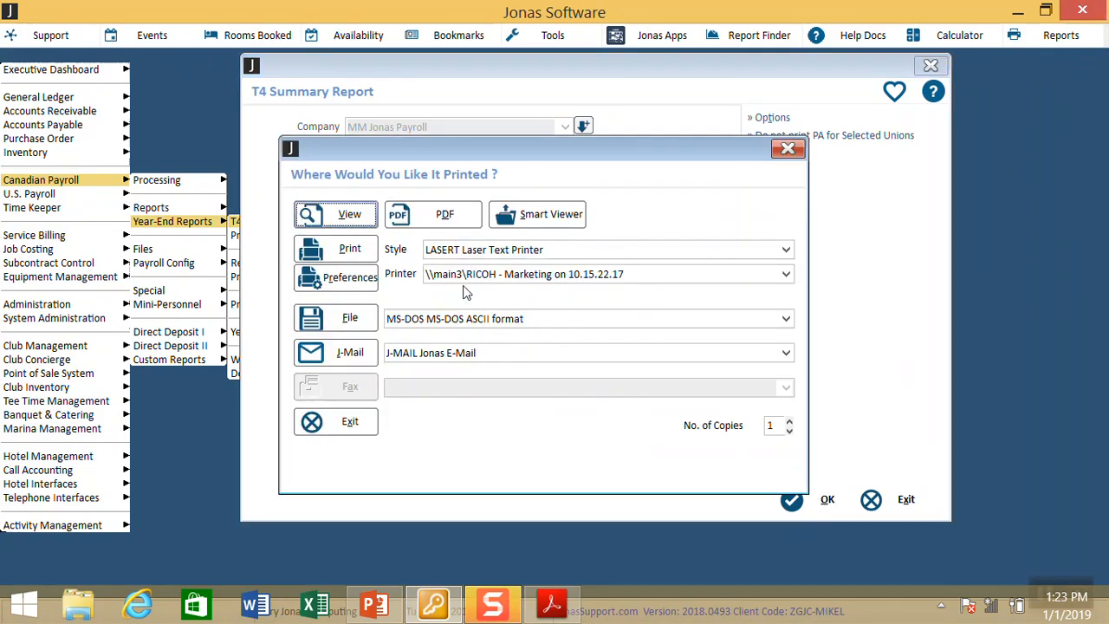
left_click(350, 216)
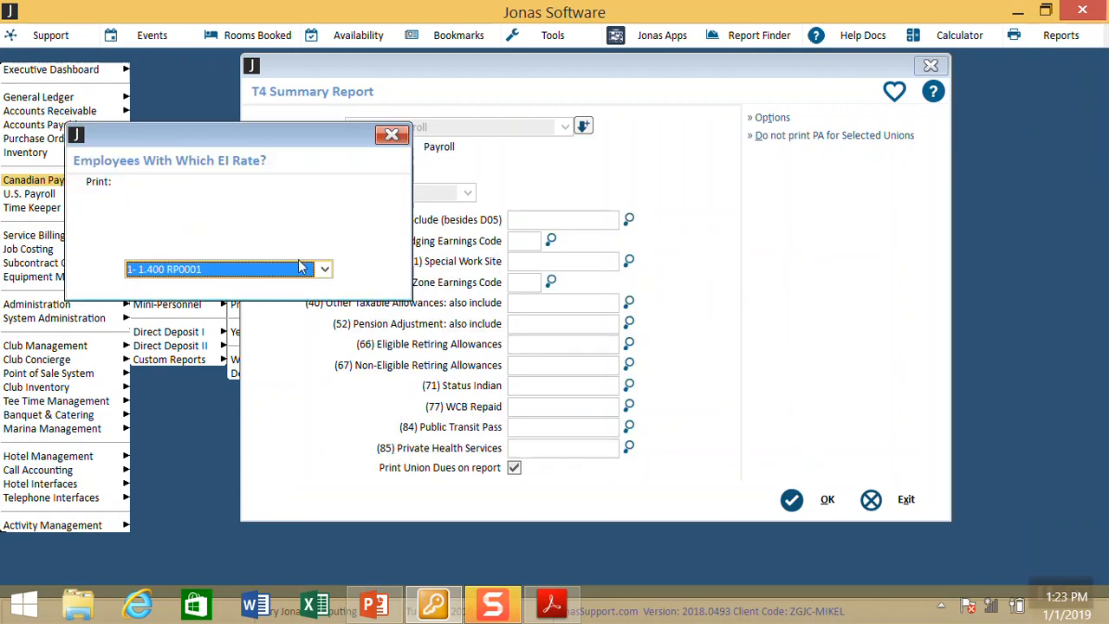
left_click(308, 270)
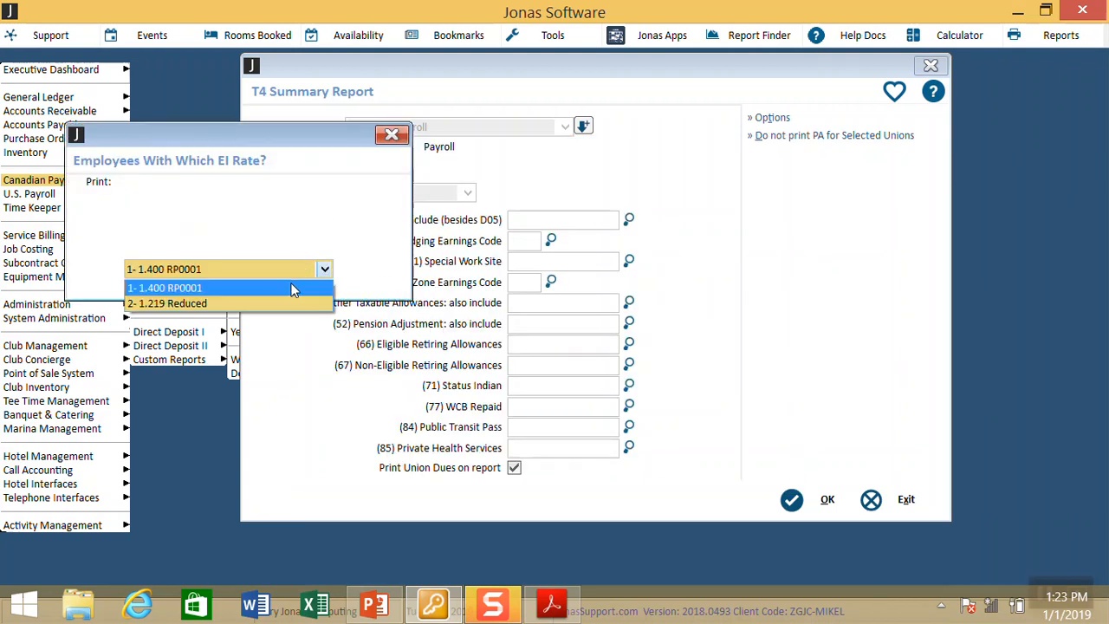
left_click(291, 196)
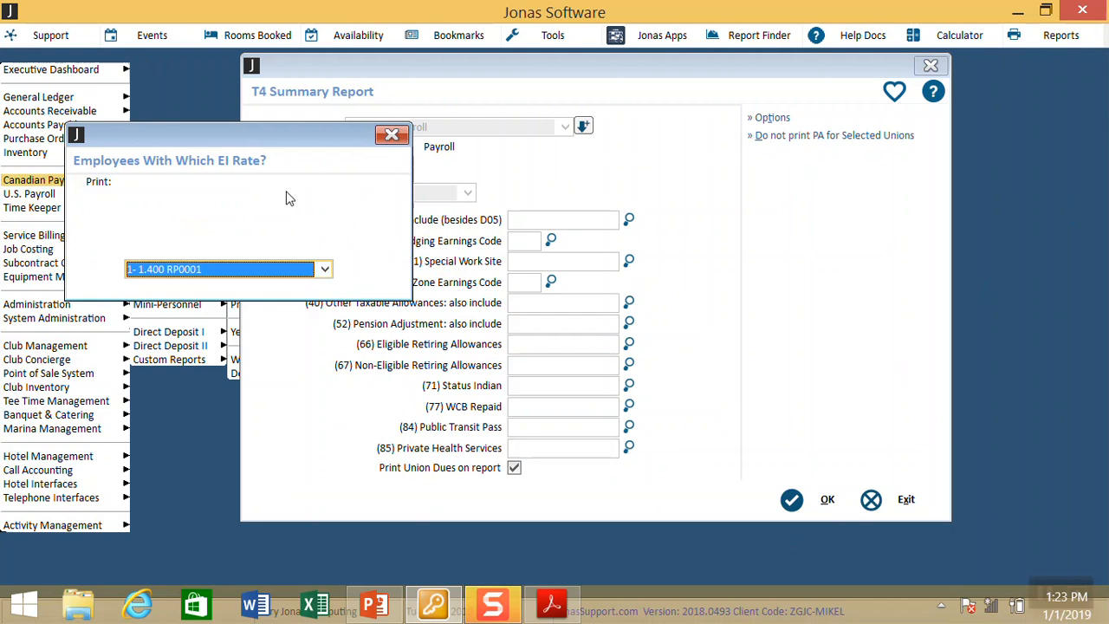
left_click(398, 142)
left_click(394, 139)
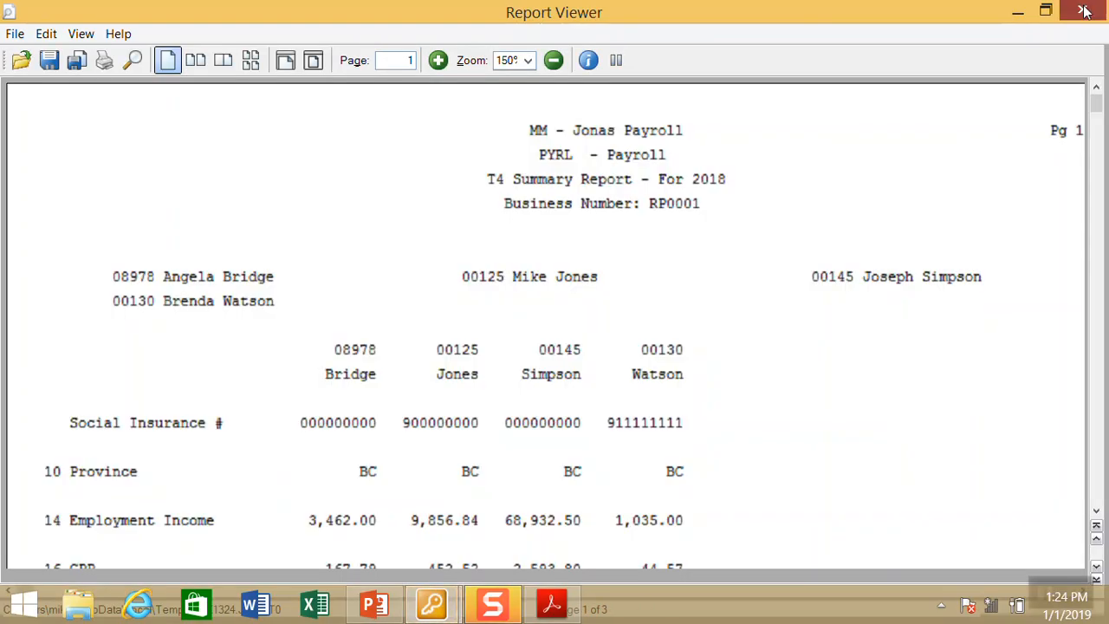
left_click(1084, 11)
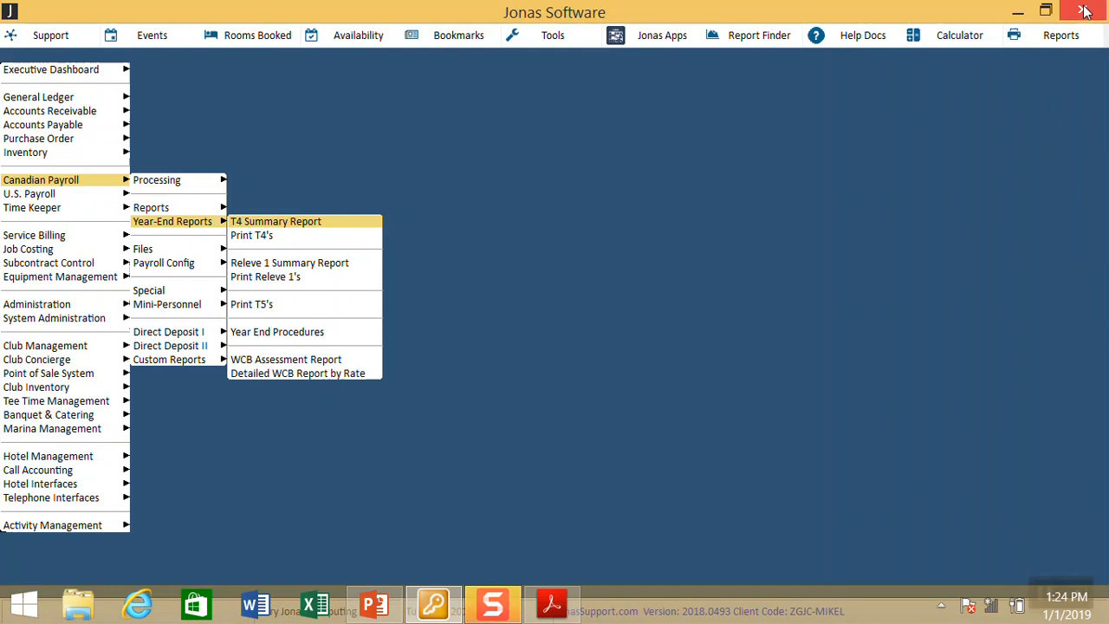
Step: Open Print T4's for EI rate 1- 1.400 RP0001, year 18, all surnames, and open Selected Employees
key("Down")
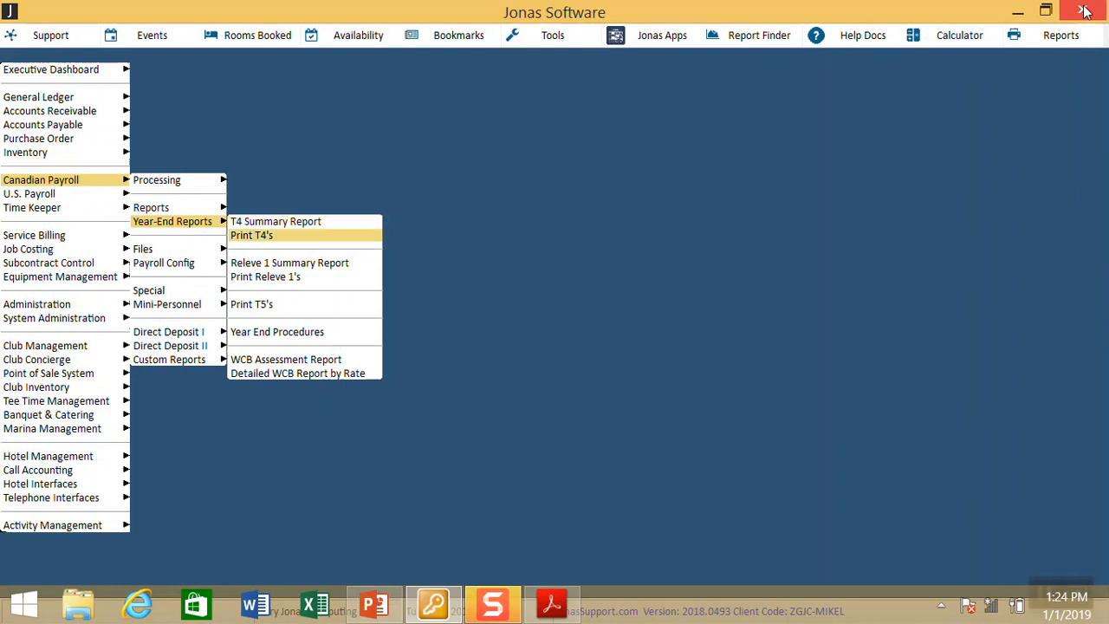
key("Return")
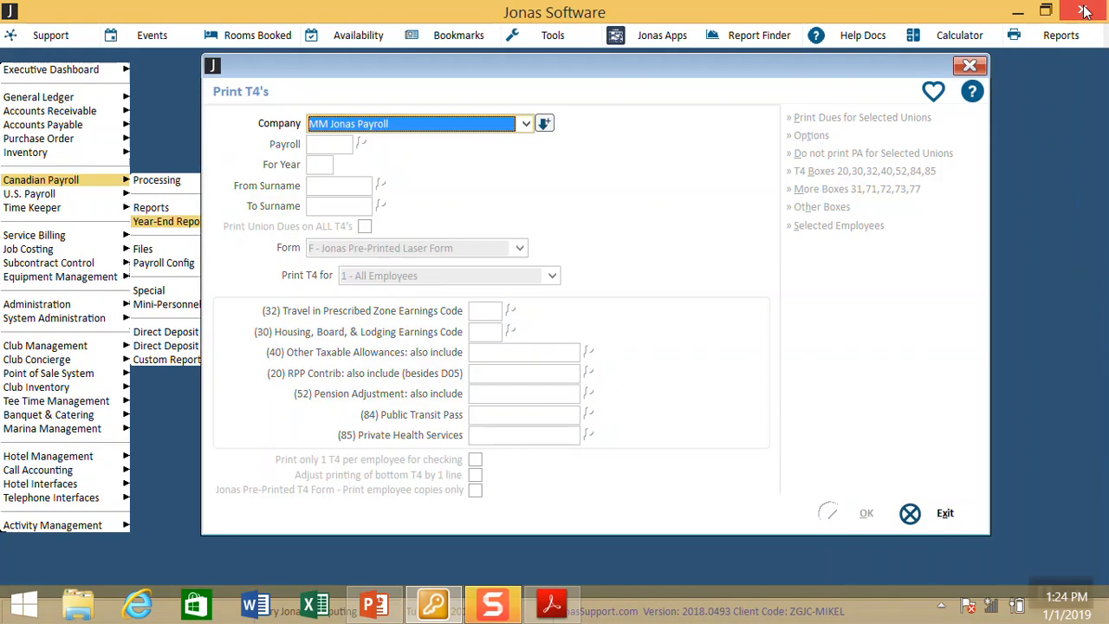
key("Return")
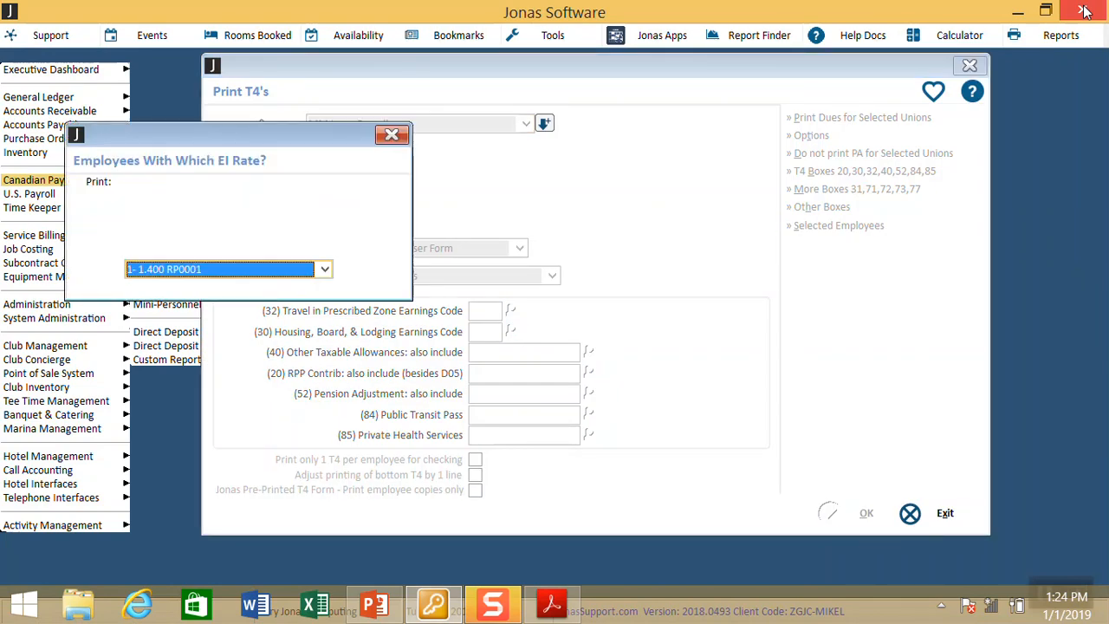
key("Return")
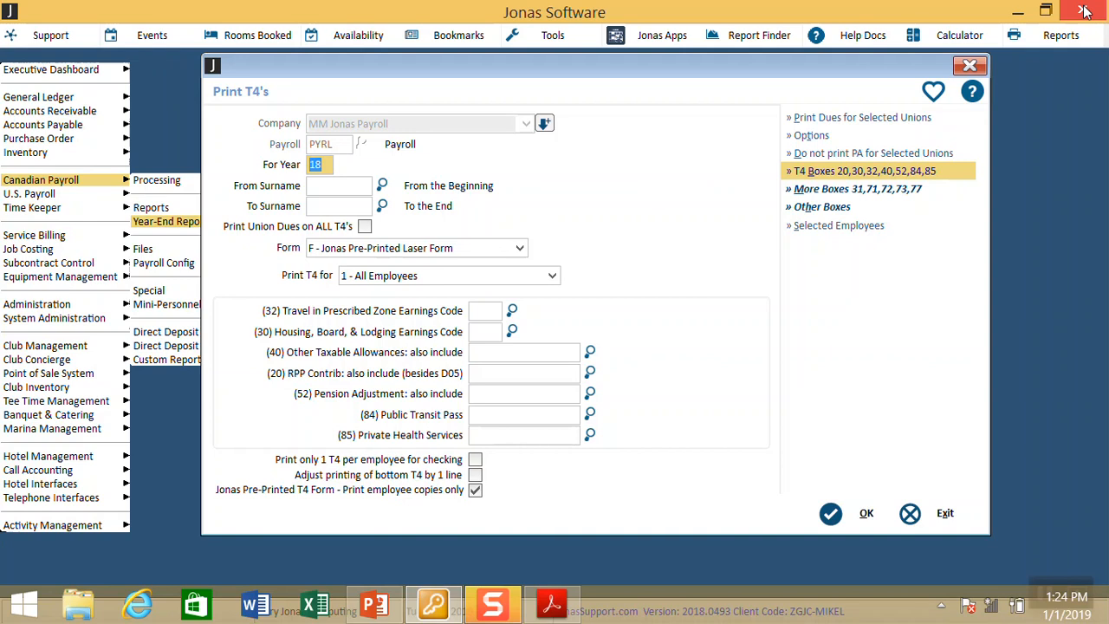
key("Tab")
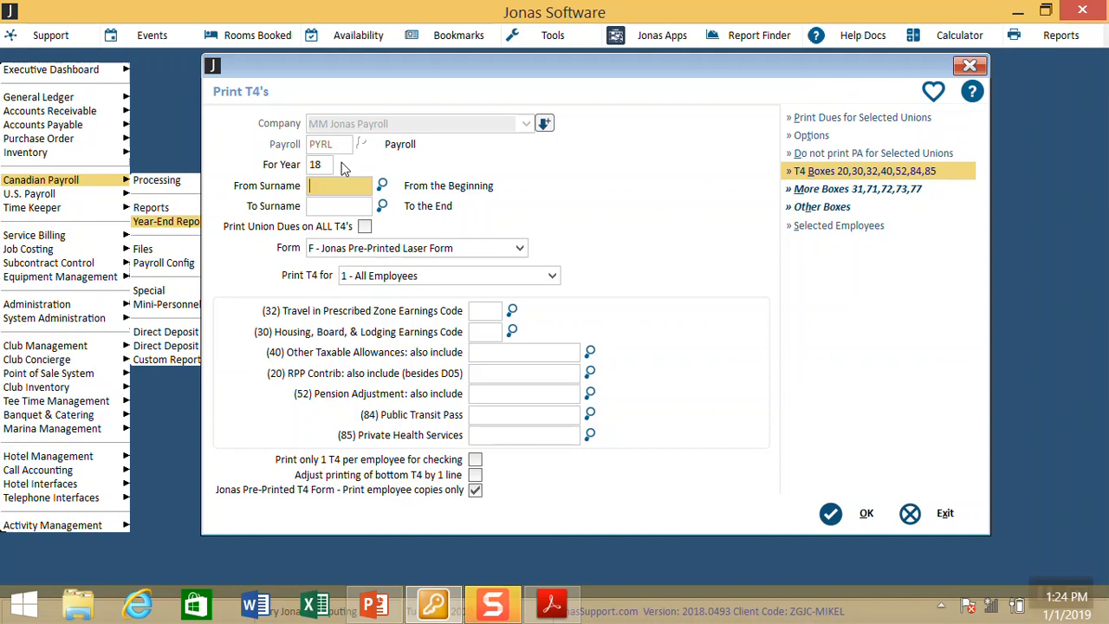
key("Tab")
key("Tab")
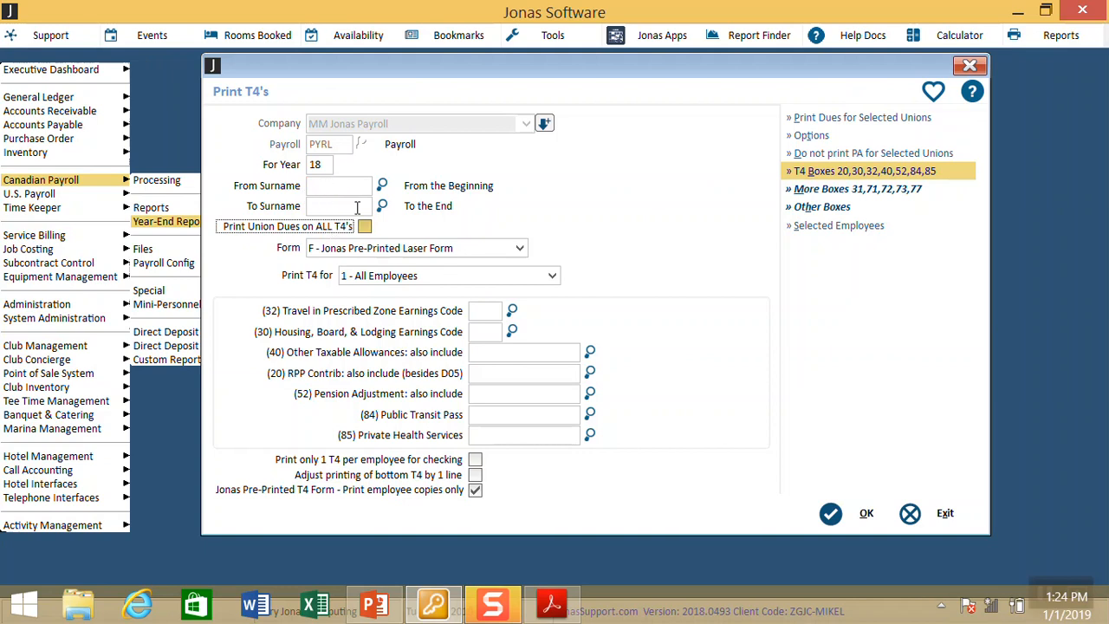
left_click(818, 228)
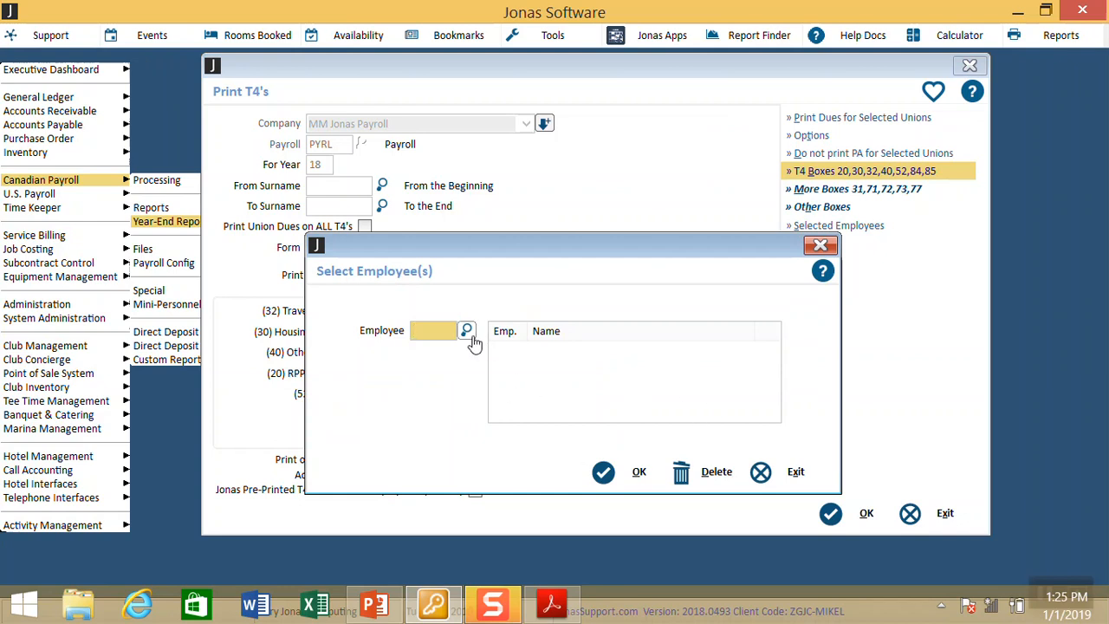
Step: Exit the Select Employee(s) dialog without adding any employees
left_click(794, 478)
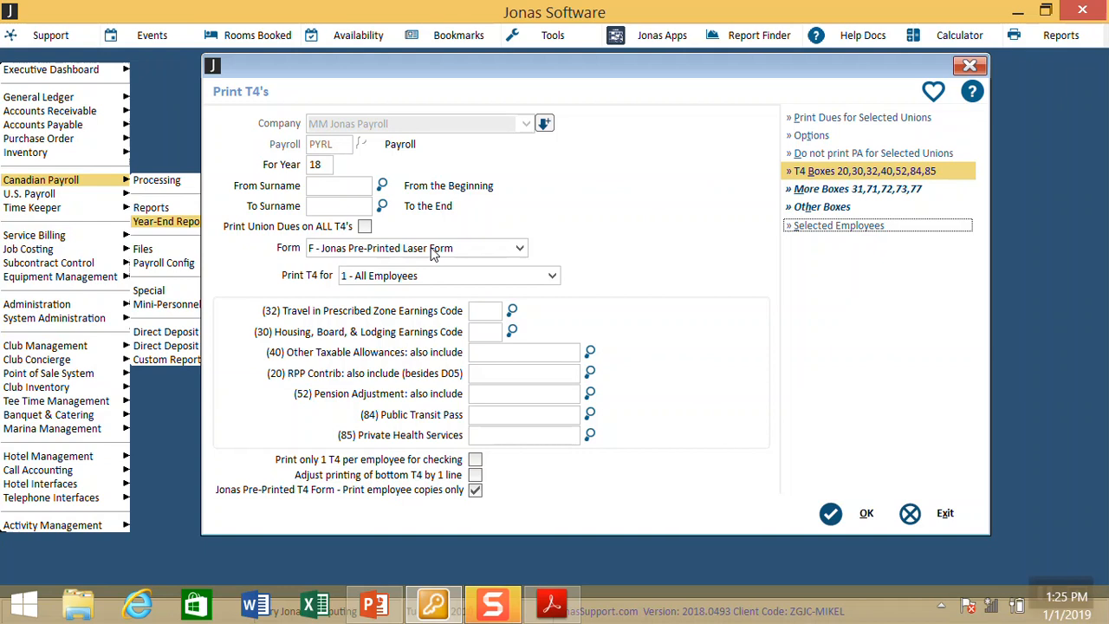
Step: Keep the F - Jonas Pre-Printed Laser Form and untick 'Print employee copies only'
key("Tab")
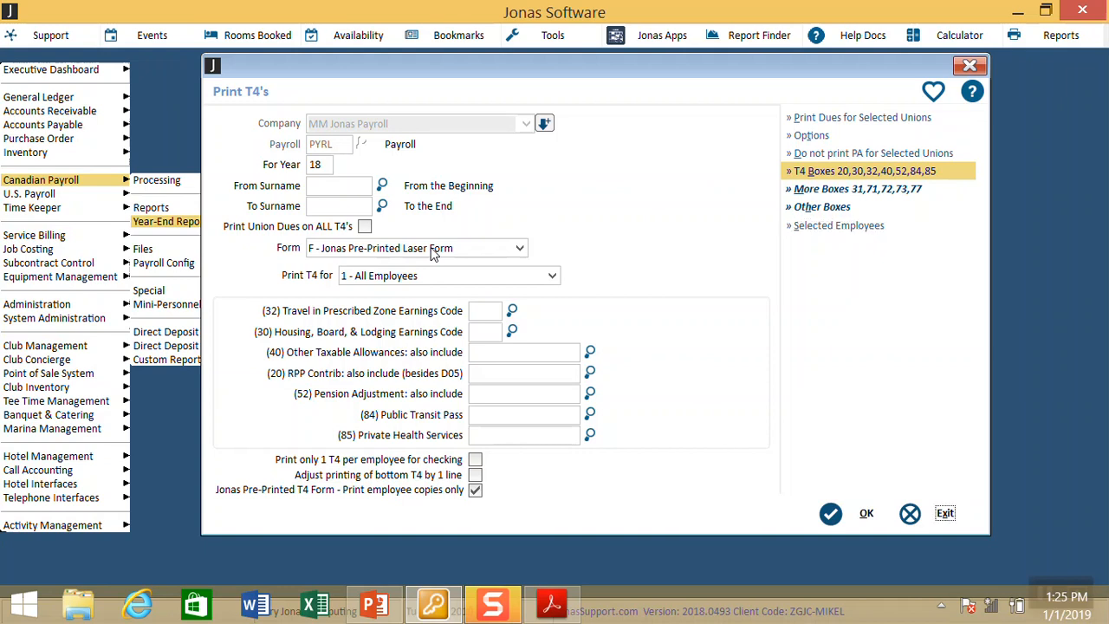
left_click(446, 251)
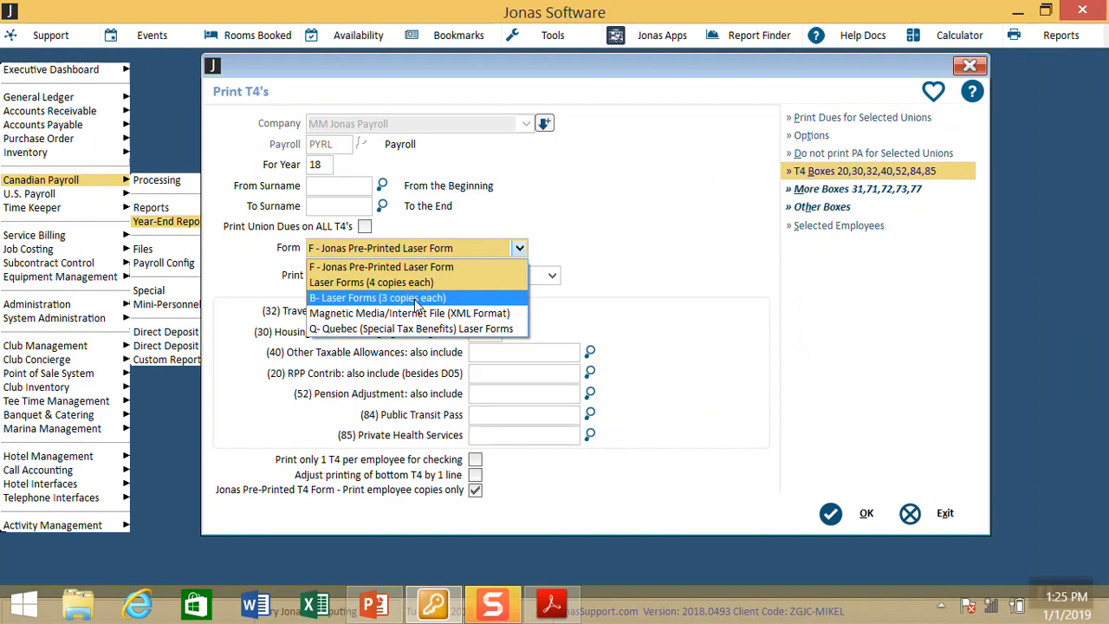
key("Down")
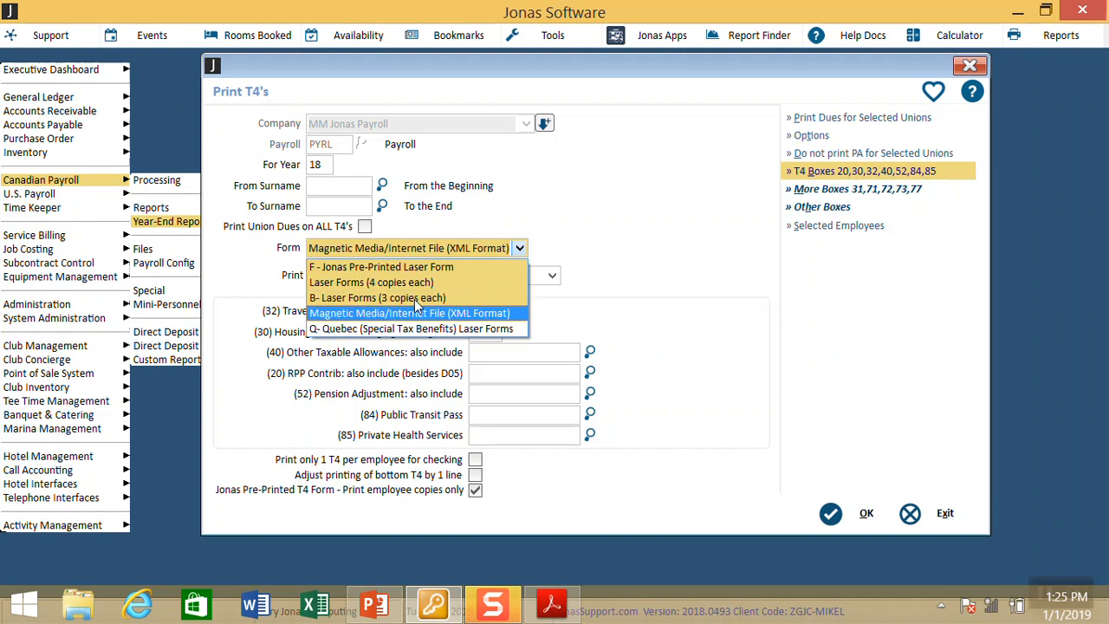
key("Up")
key("Up")
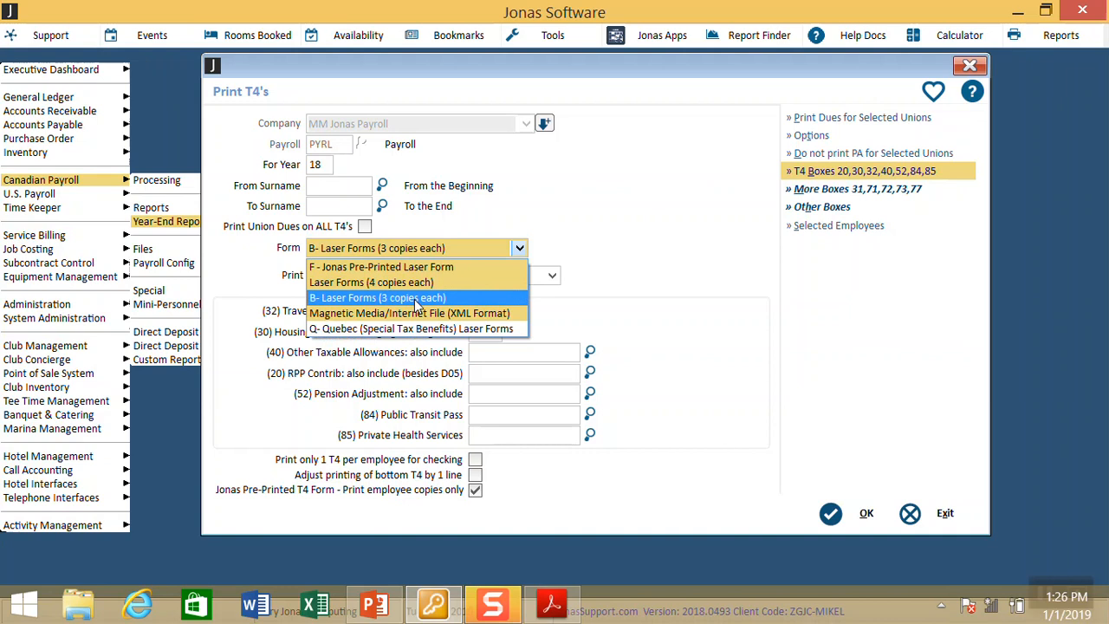
key("Up")
key("Up")
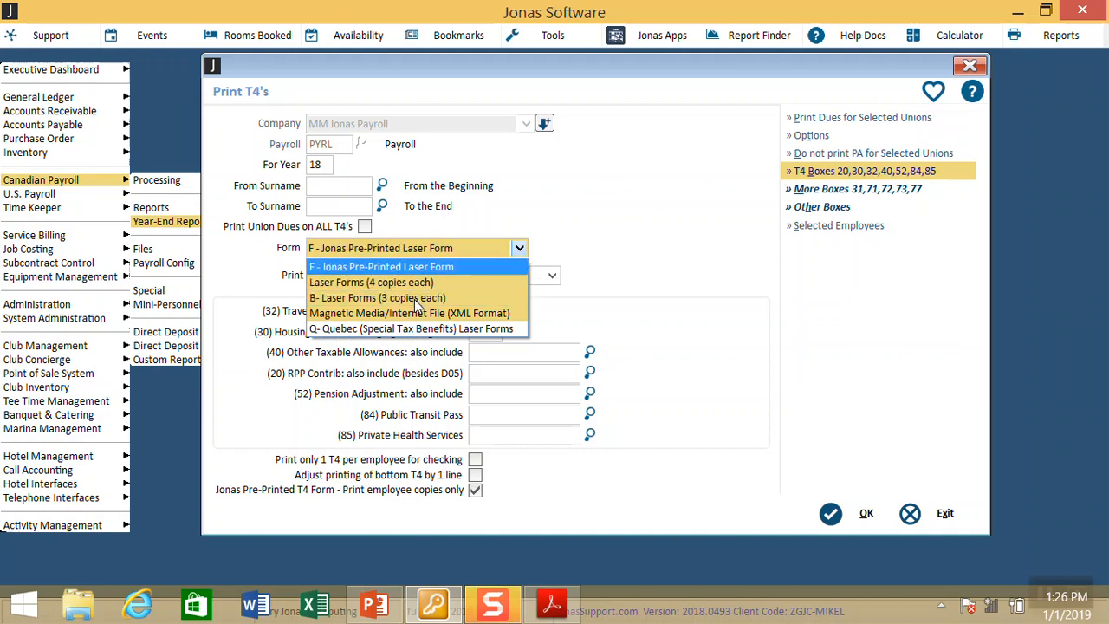
key("Tab")
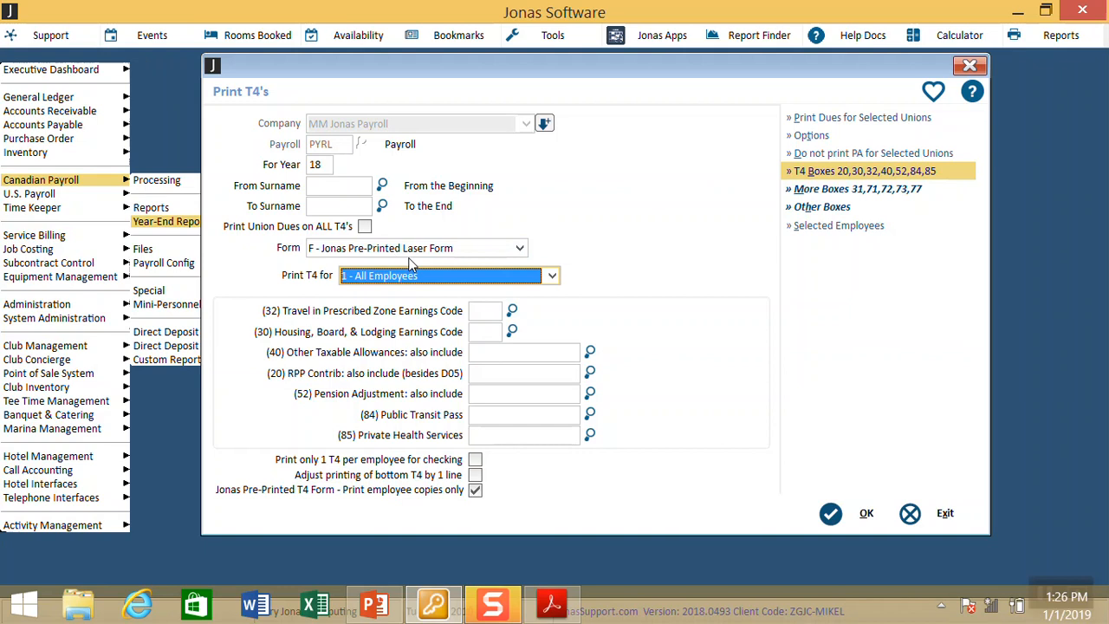
left_click(474, 491)
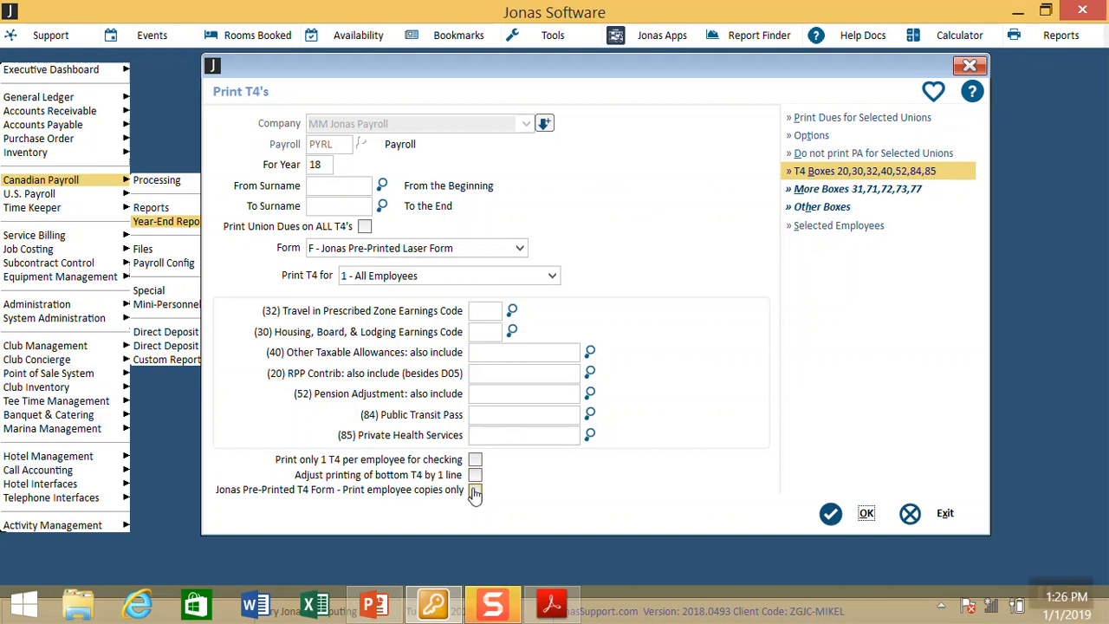
Step: Leave 'Print only 1 T4 per employee for checking' off and re-tick 'Print employee copies only'
left_click(475, 460)
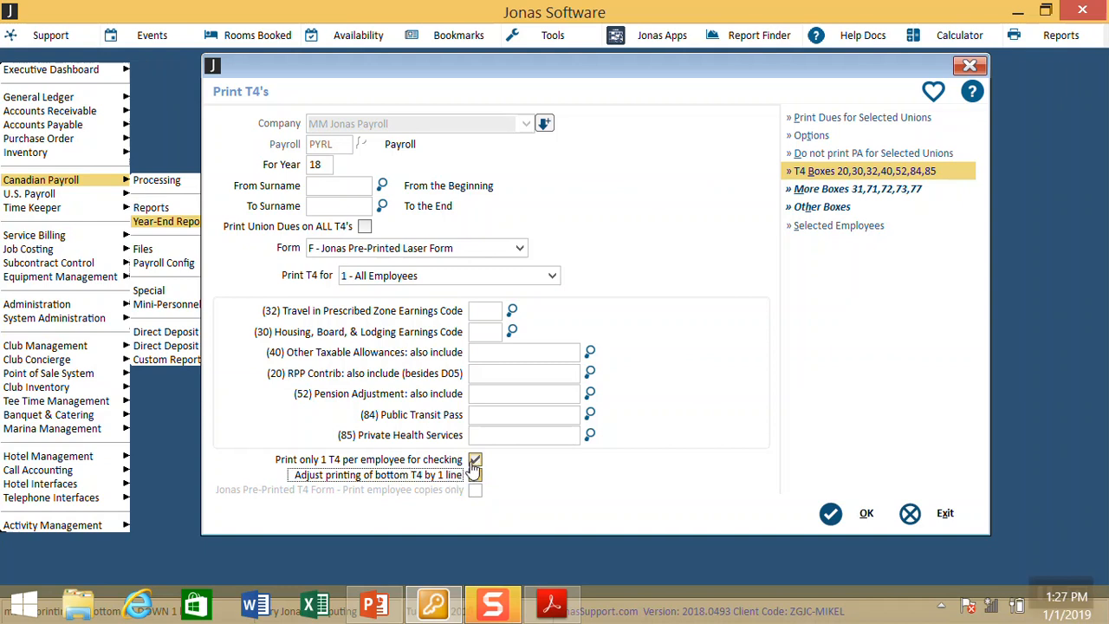
left_click(474, 460)
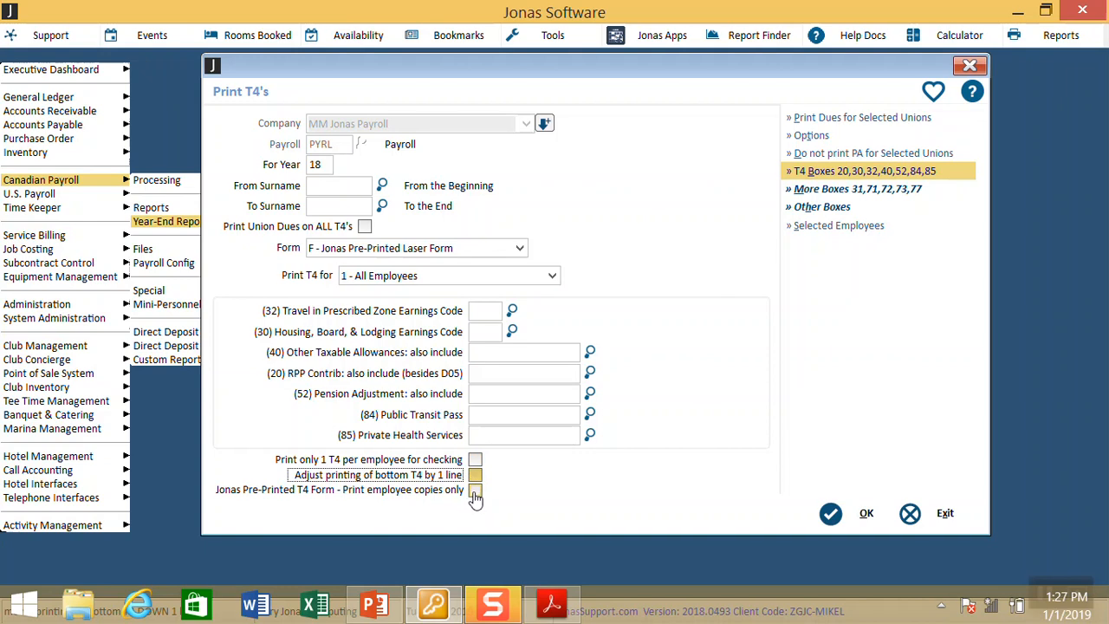
left_click(475, 490)
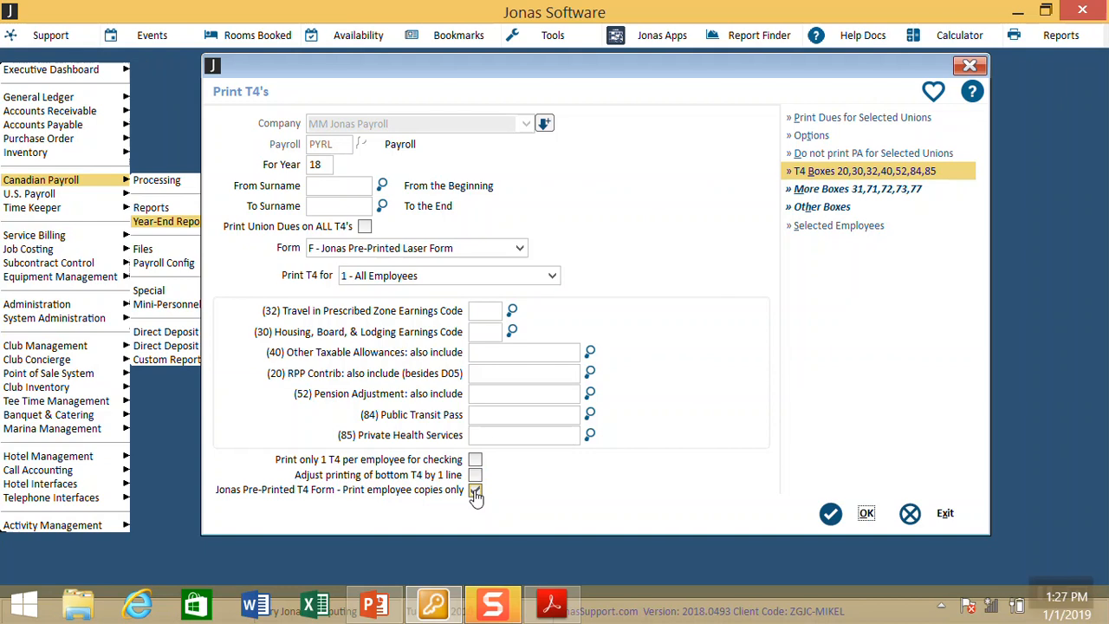
Step: Print the T4s to Send To OneNote 2013 after the RICOH printer fails, including the T4 info page
left_click(832, 514)
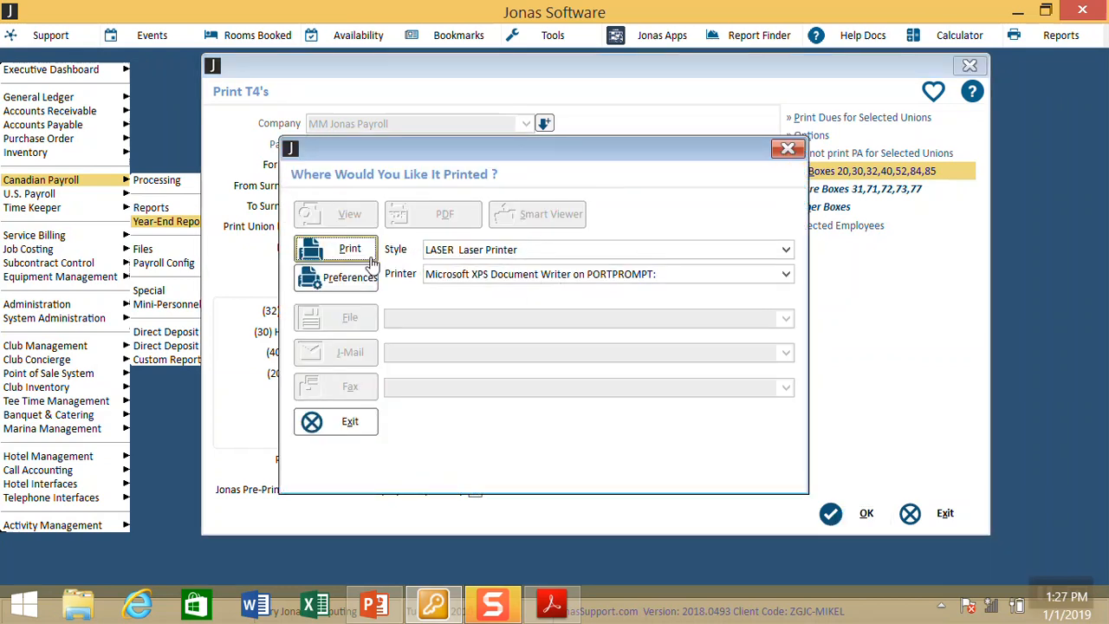
left_click(467, 274)
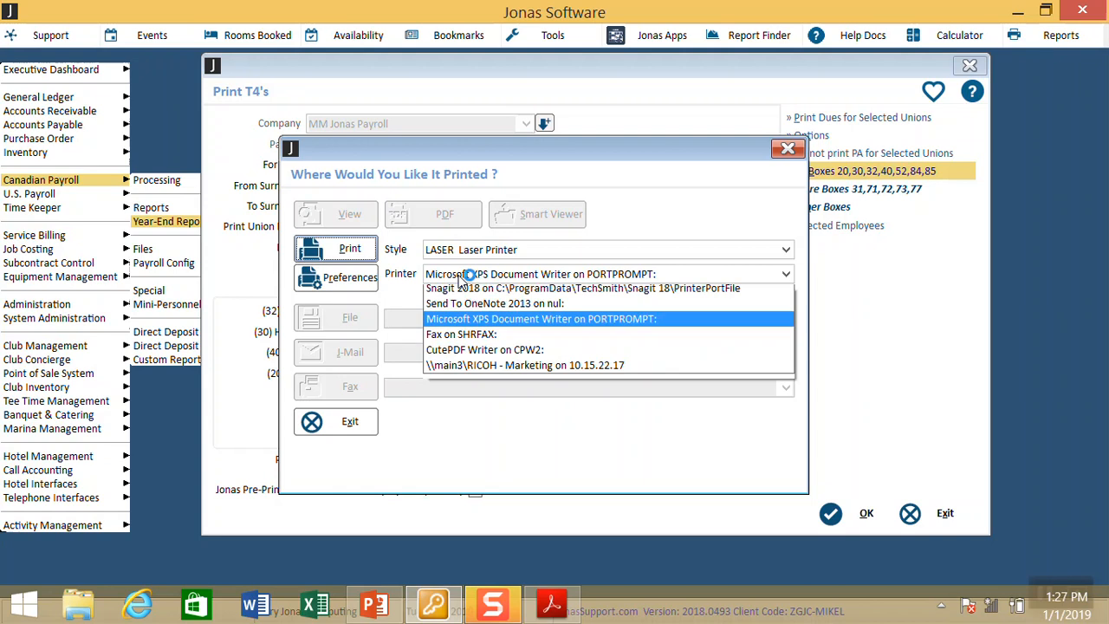
left_click(482, 370)
left_click(364, 251)
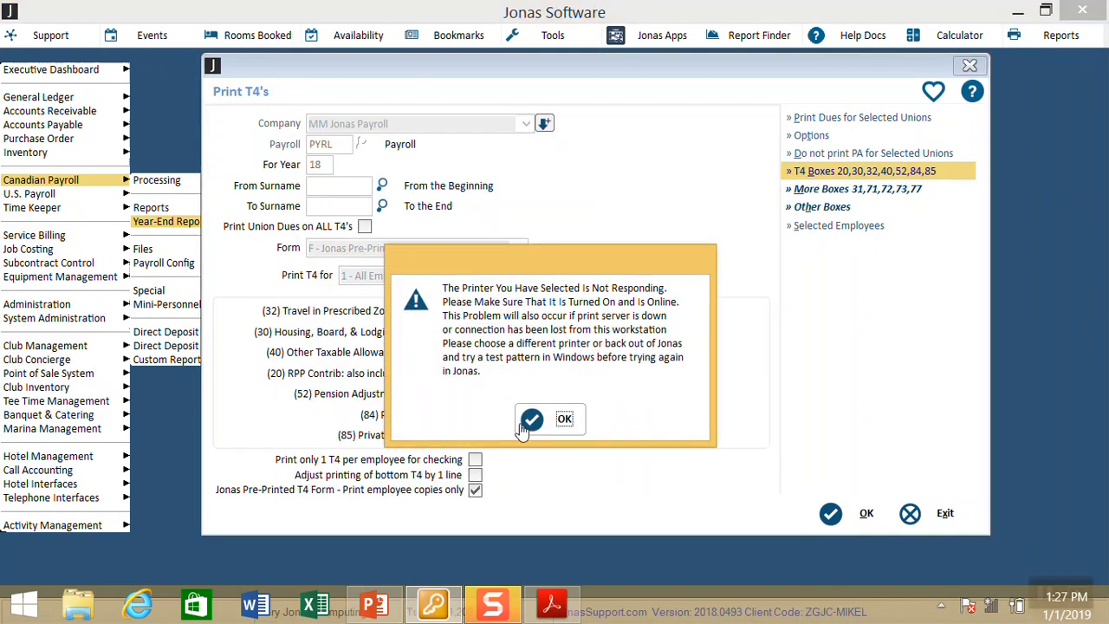
left_click(525, 425)
left_click(490, 277)
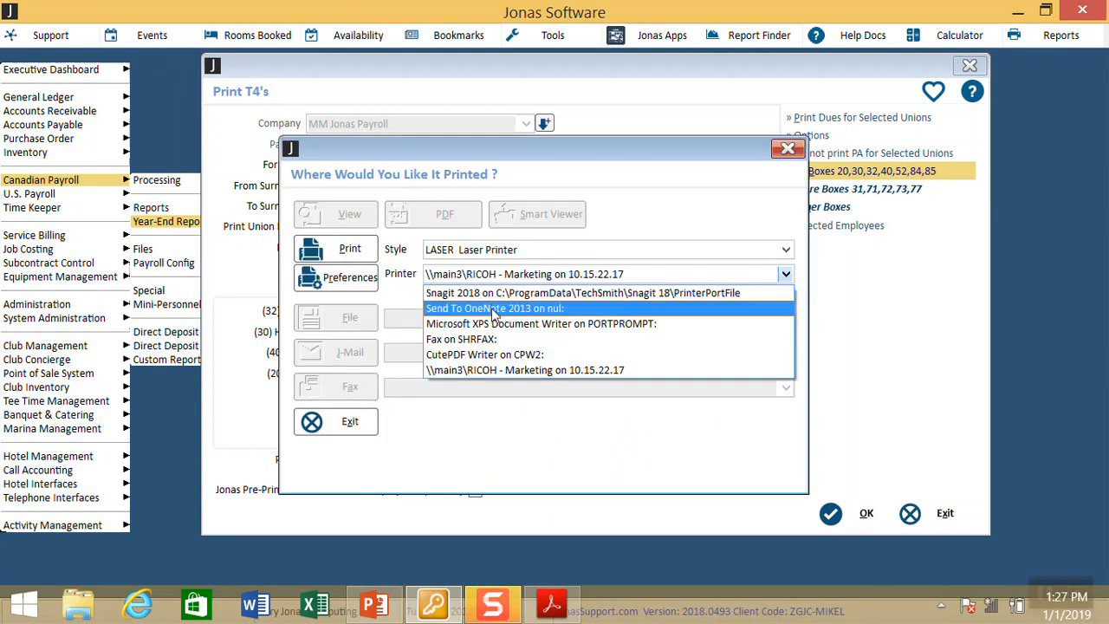
left_click(494, 309)
left_click(365, 254)
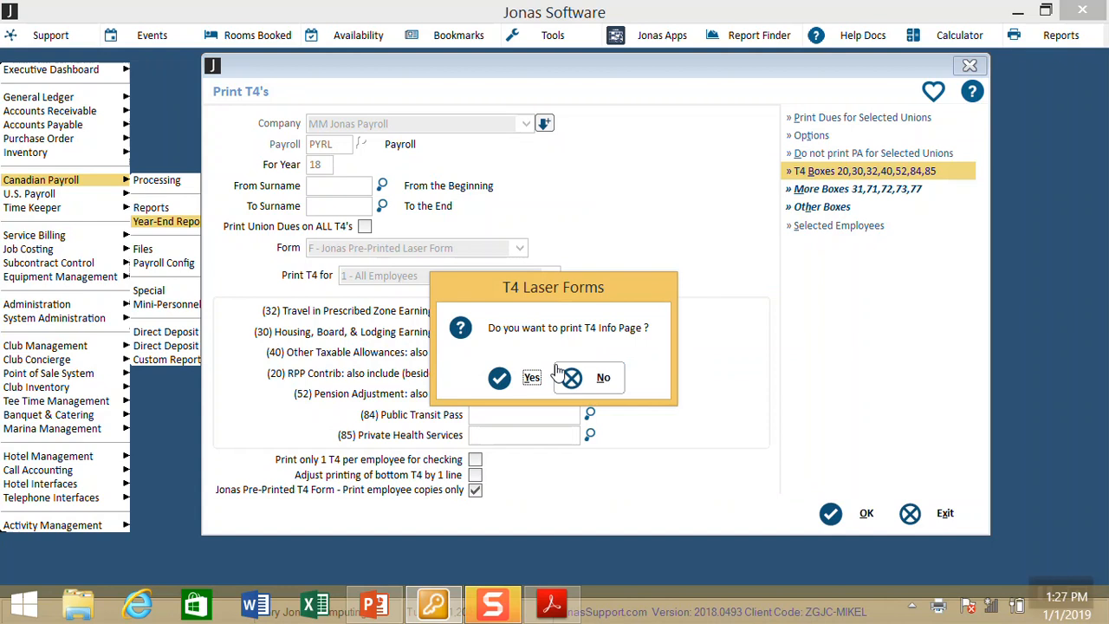
left_click(532, 378)
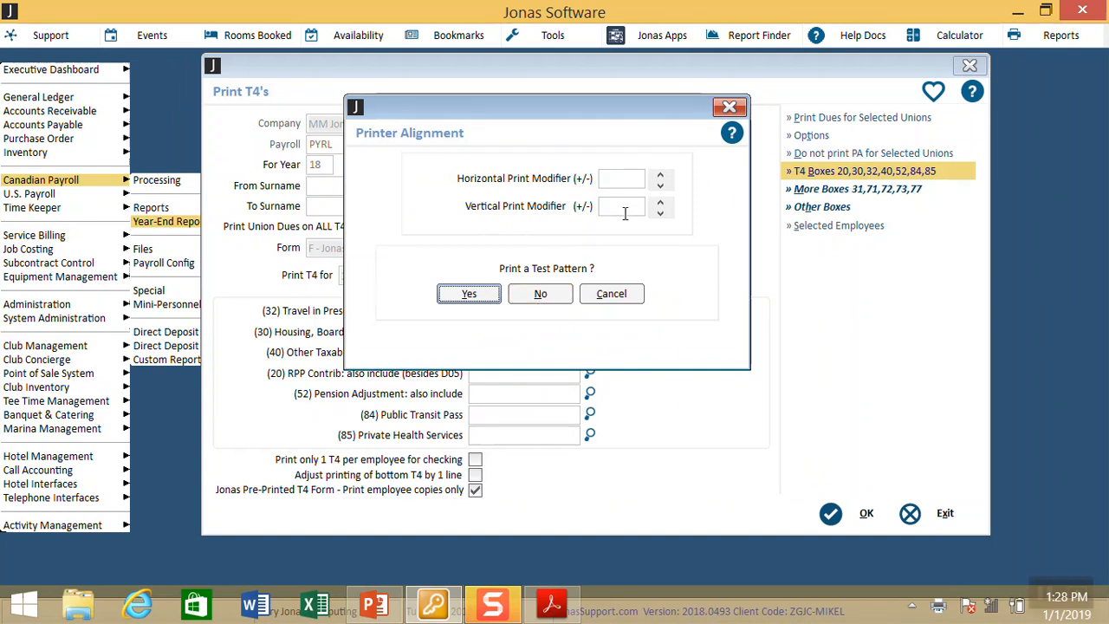
Step: Adjust the horizontal and vertical print modifiers between -1 and 1, then cancel the printer alignment
left_click(661, 186)
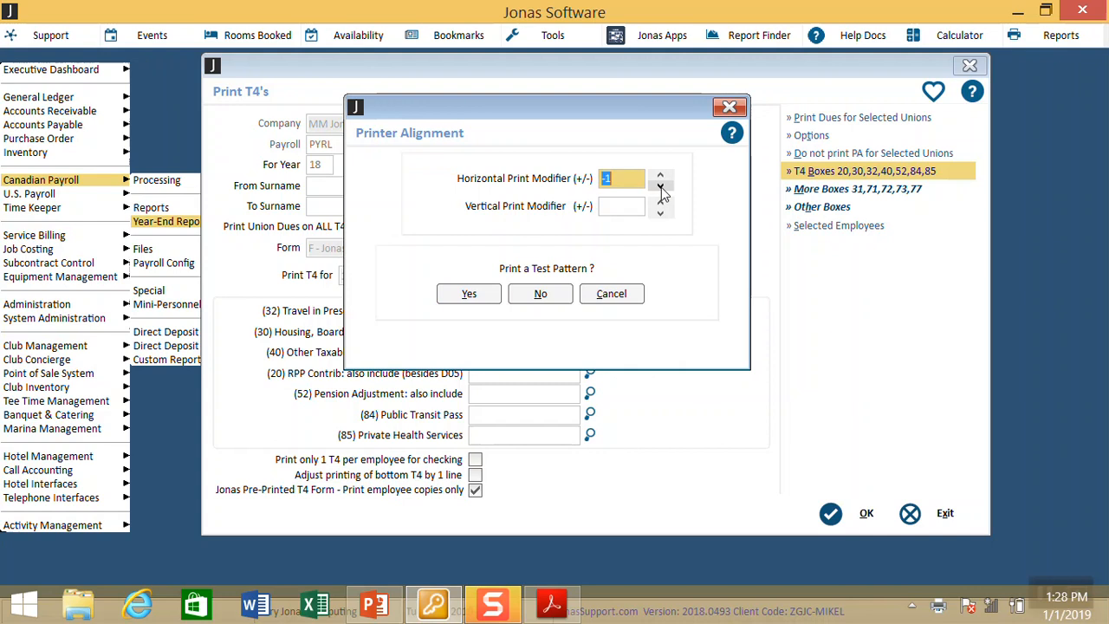
left_click(661, 177)
left_click(660, 176)
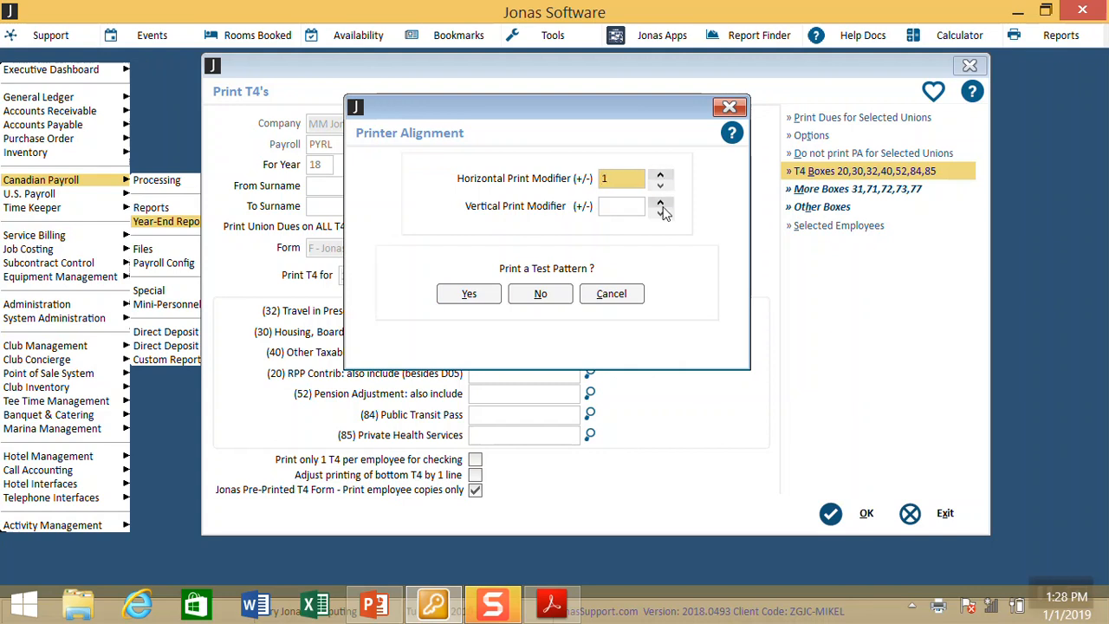
left_click(664, 217)
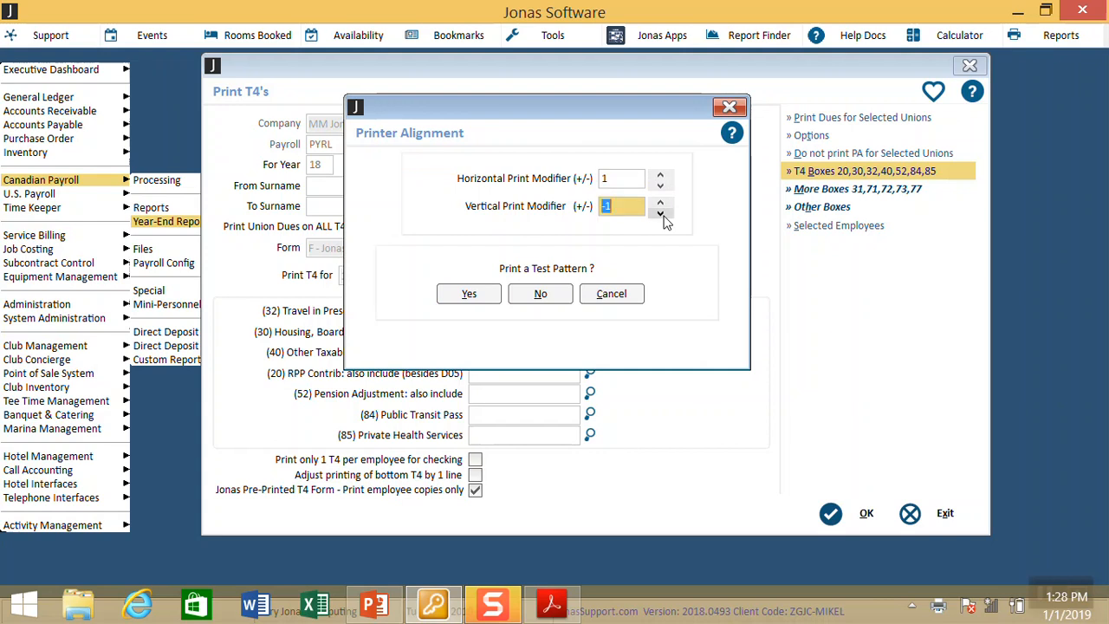
left_click(662, 207)
left_click(663, 208)
left_click(618, 299)
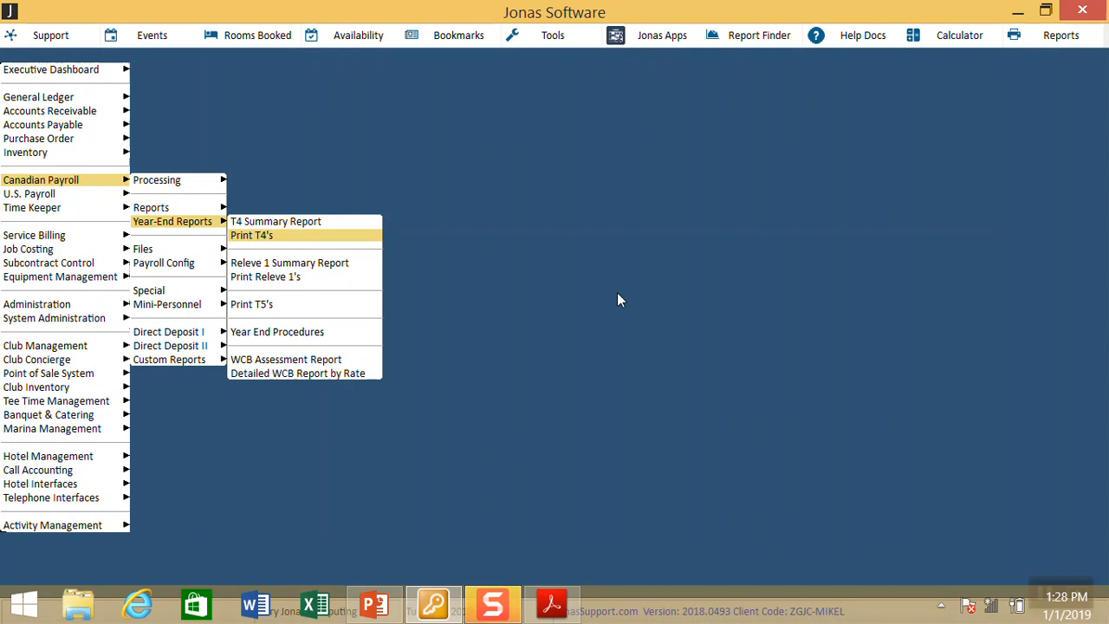
Step: Go to System Administration's Printer Styles setup and load the T4 printer style
key("Escape")
key("Escape")
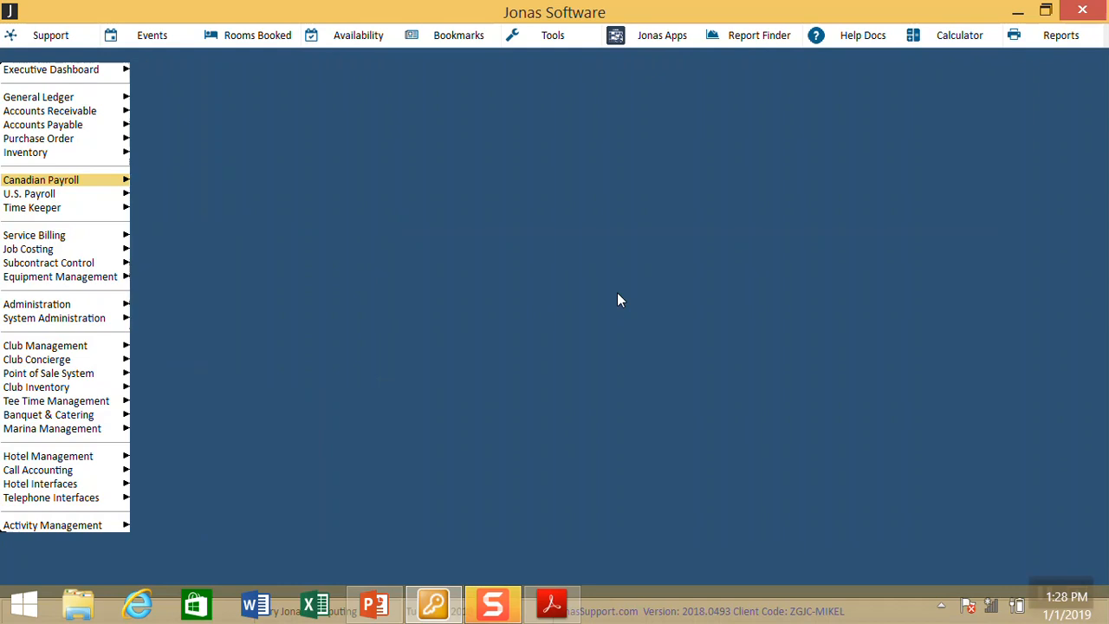
key("Down")
key("Down")
key("Down")
key("Down")
key("Down")
key("Down")
key("Down")
key("Down")
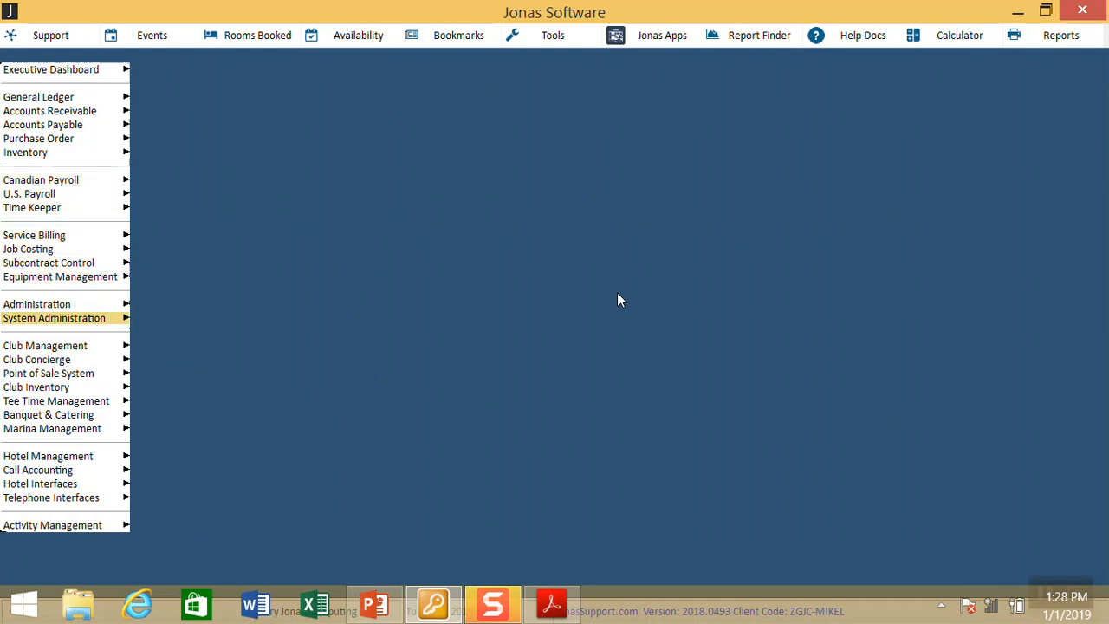
key("Right")
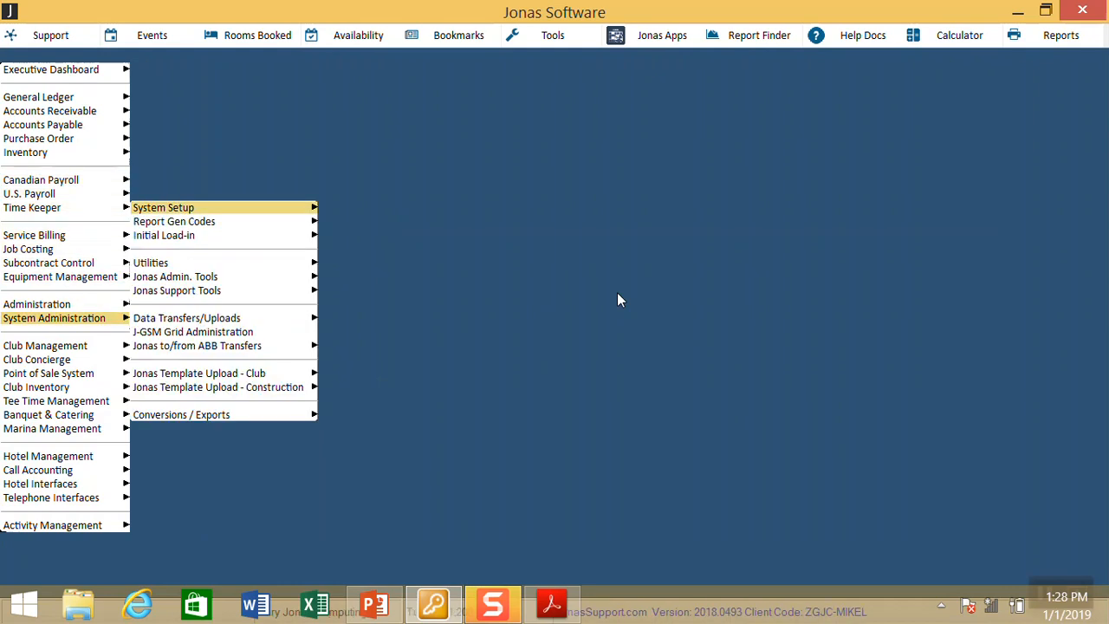
key("Right")
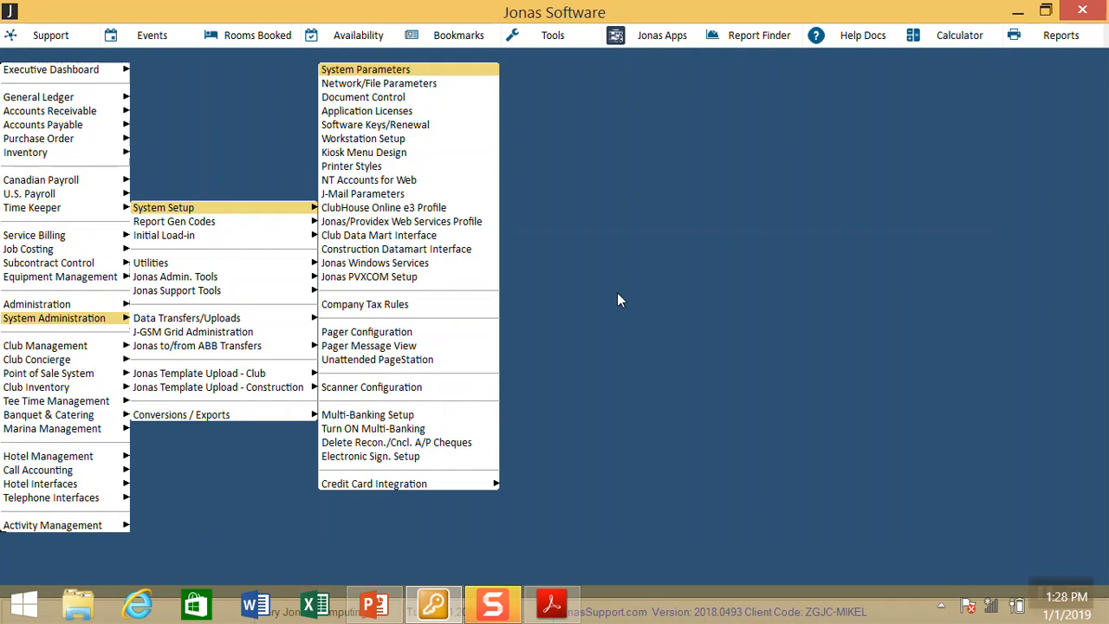
key("Down")
key("Down")
key("Down")
key("Down")
key("Down")
key("Down")
key("Down")
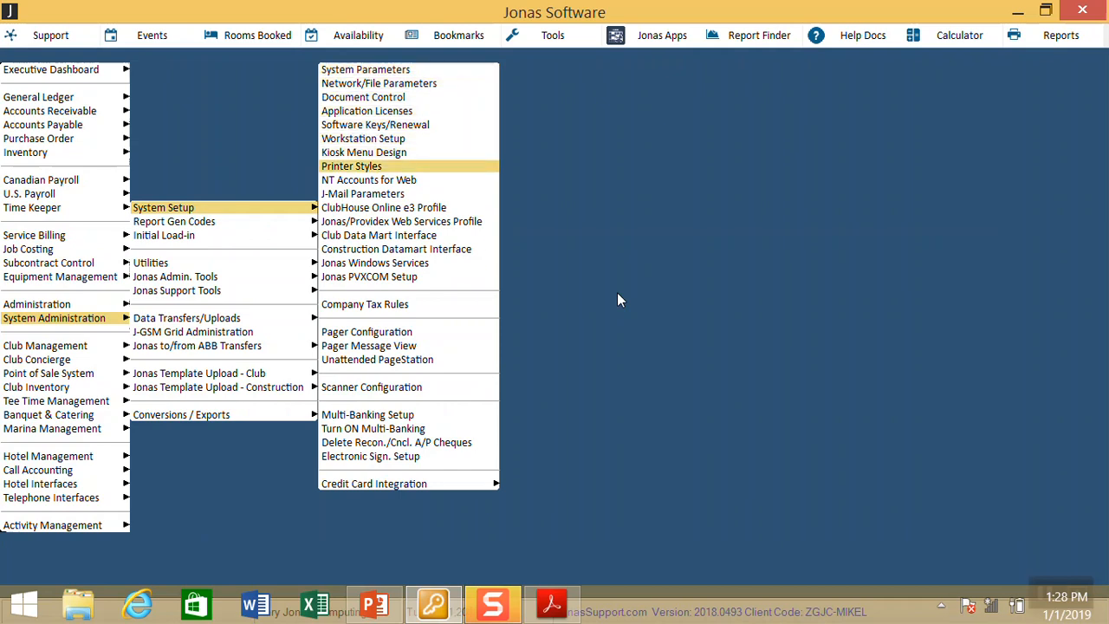
key("Return")
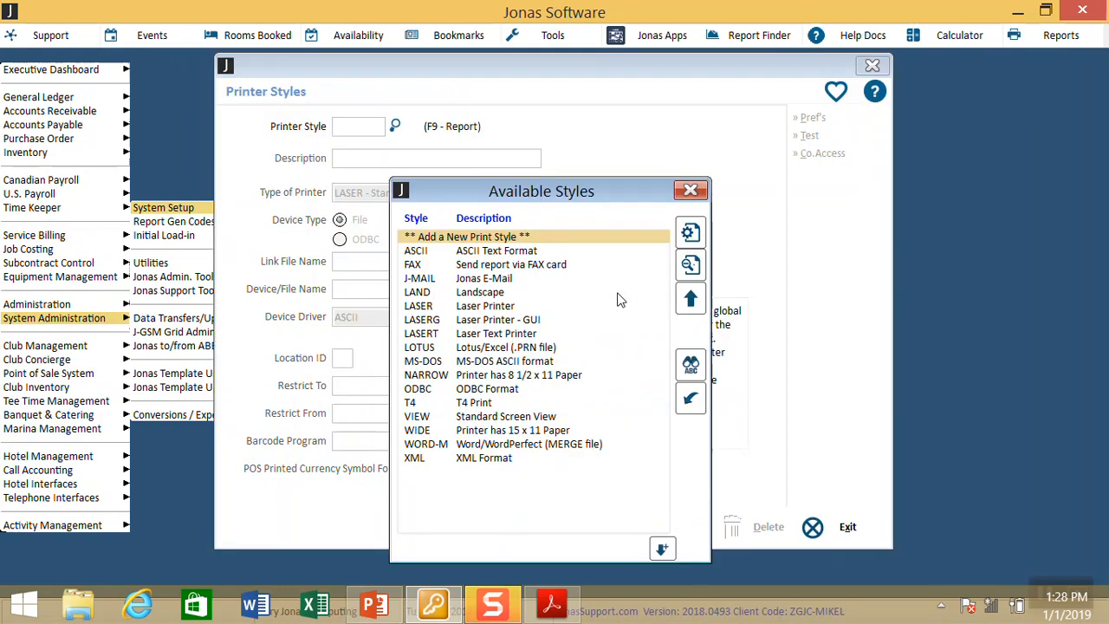
key("Escape")
type("T4")
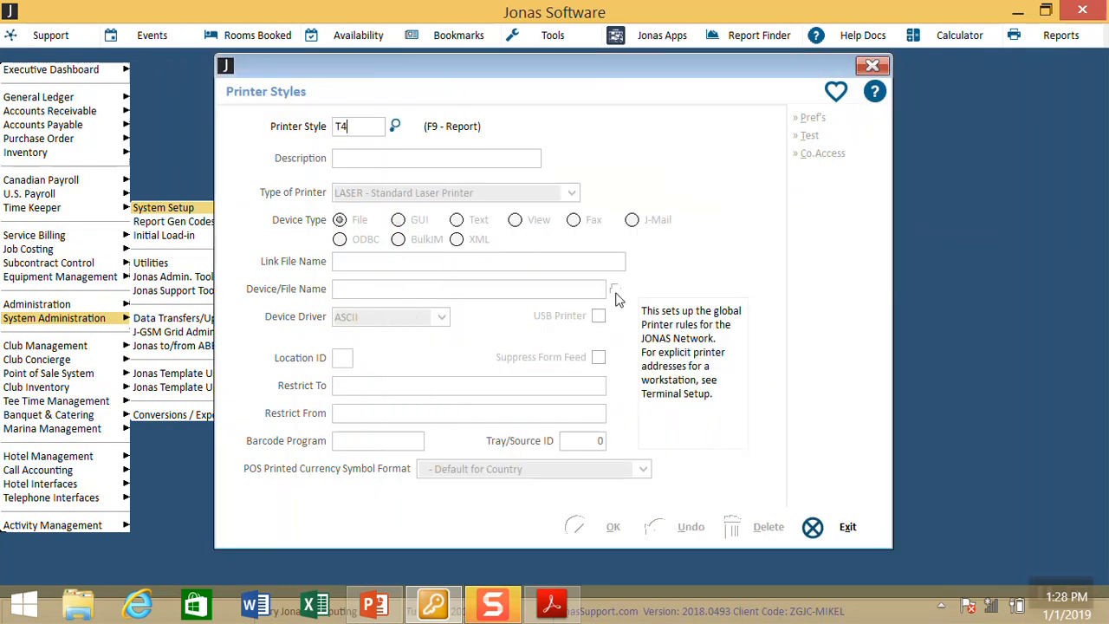
key("Return")
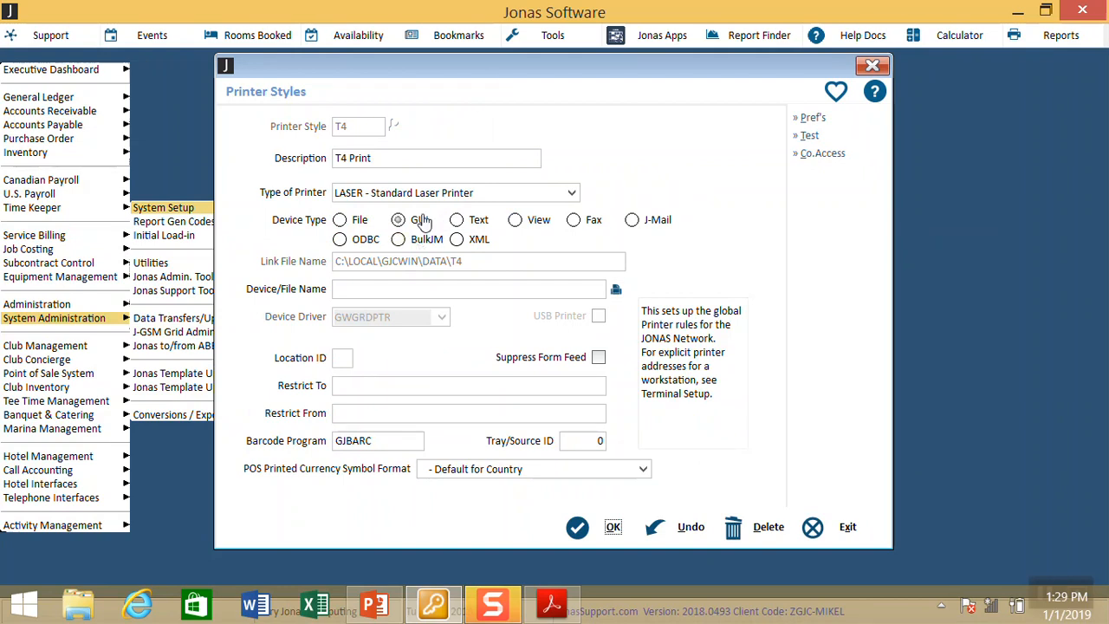
Step: Save the T4 Print style with its bold Courier New preferences and close Printer Styles
left_click(813, 118)
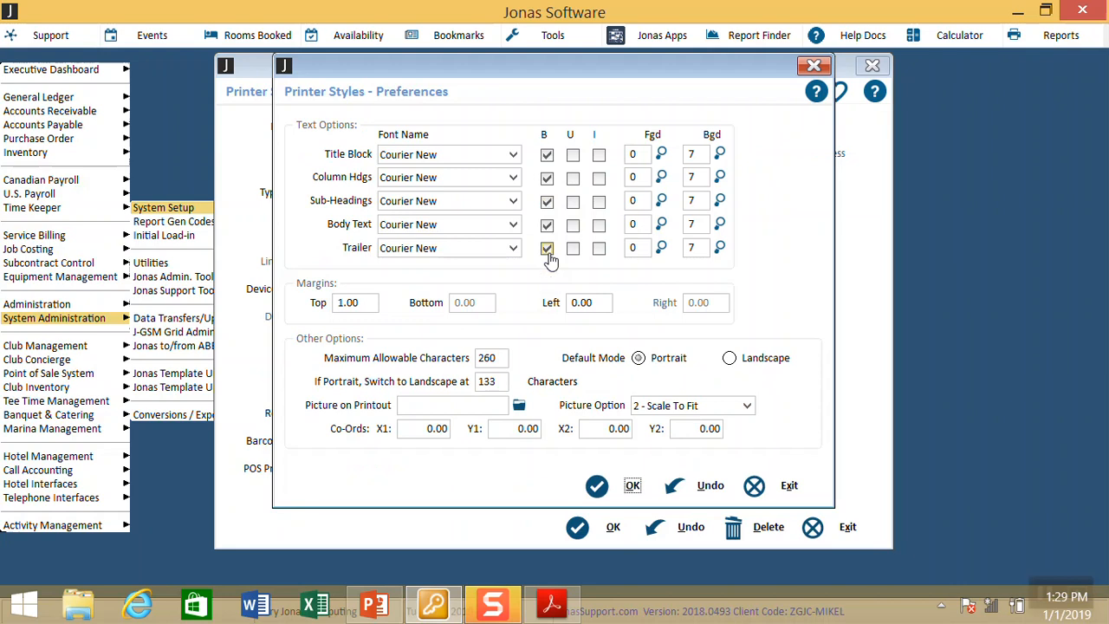
left_click(620, 486)
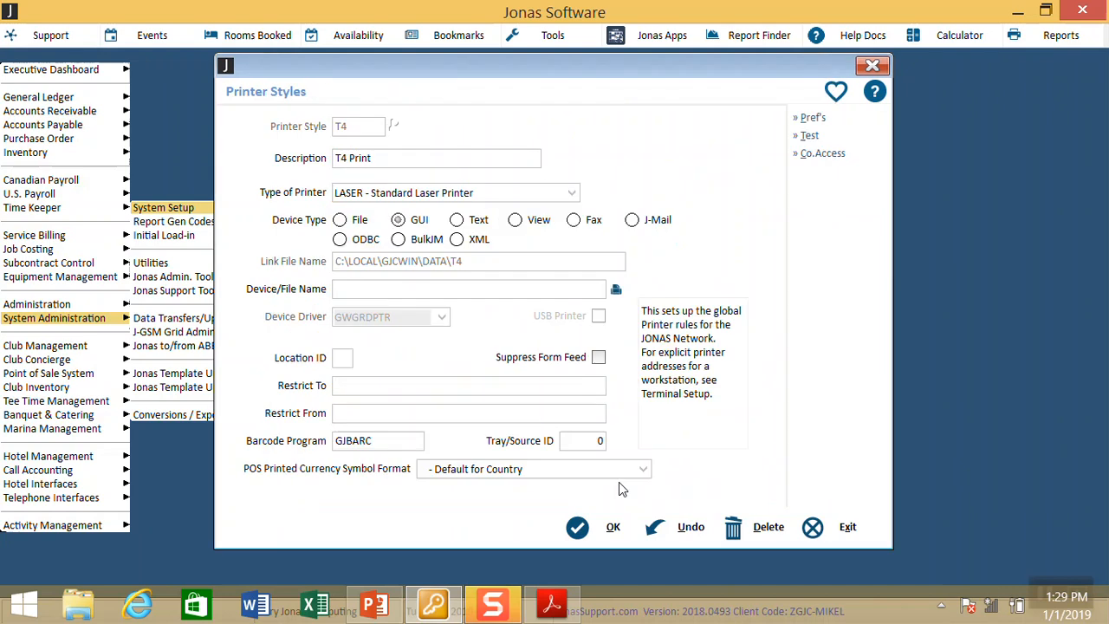
left_click(612, 529)
key("Escape")
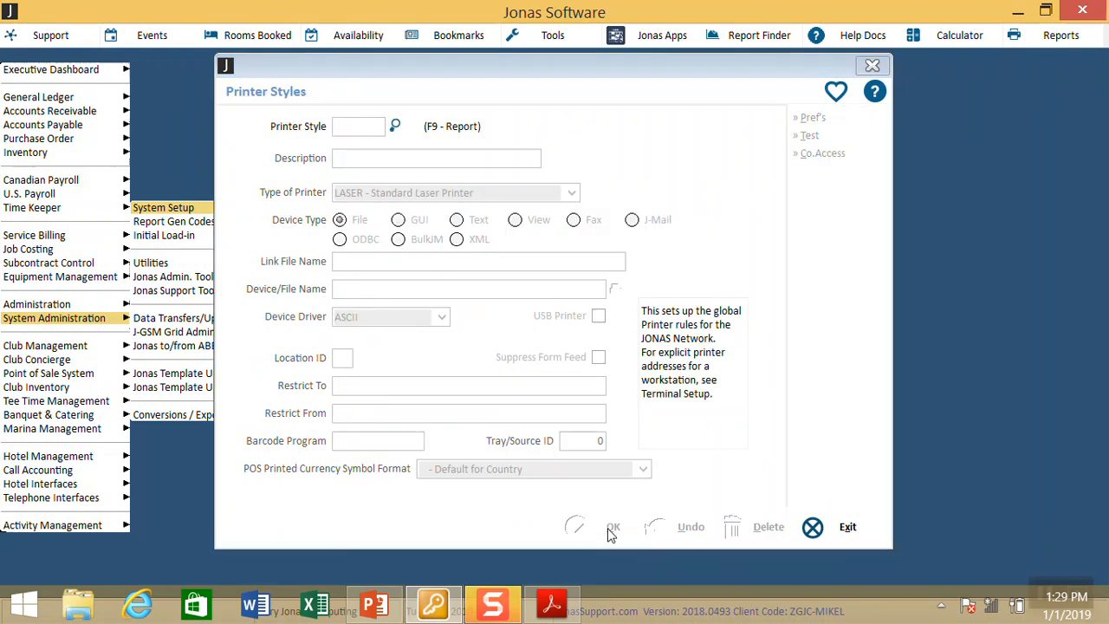
key("Escape")
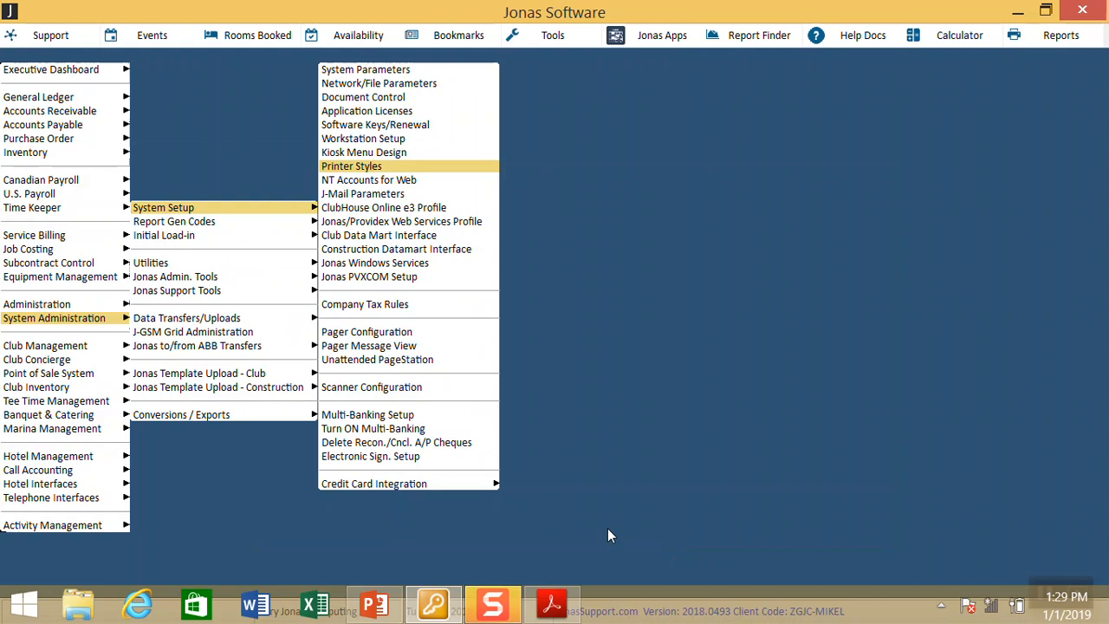
Step: Open Print T4's from Canadian Payroll Year-End Reports for PYRL, year 18
key("Escape")
key("Escape")
key("Up")
key("Up")
key("Up")
key("Up")
key("Up")
key("Up")
key("Up")
key("Up")
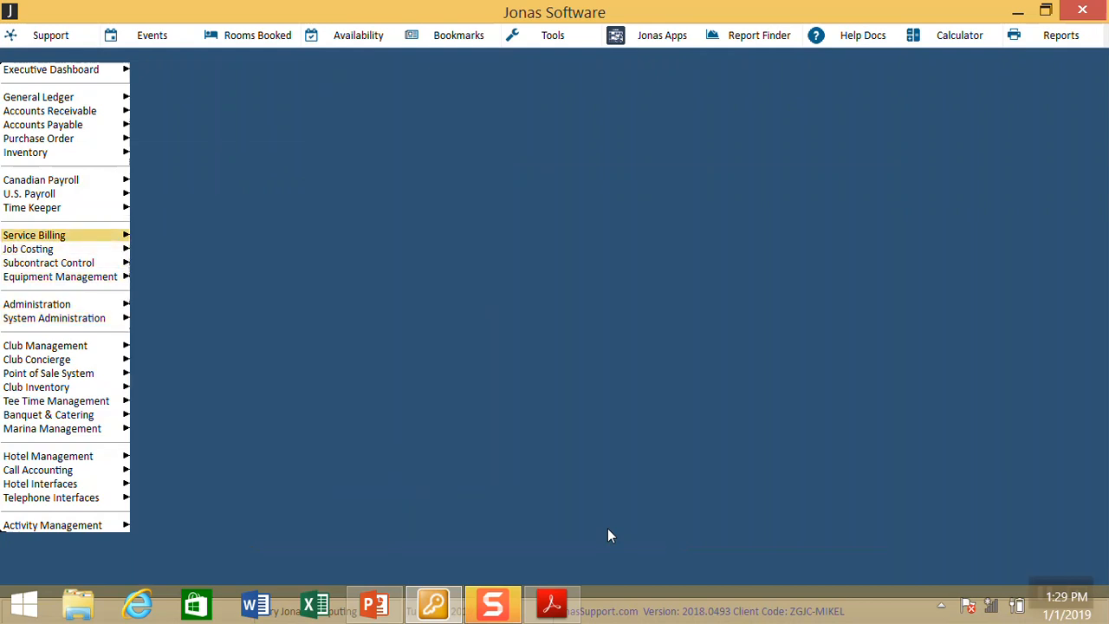
key("Right")
key("Down")
key("Down")
key("Right")
key("Down")
key("Return")
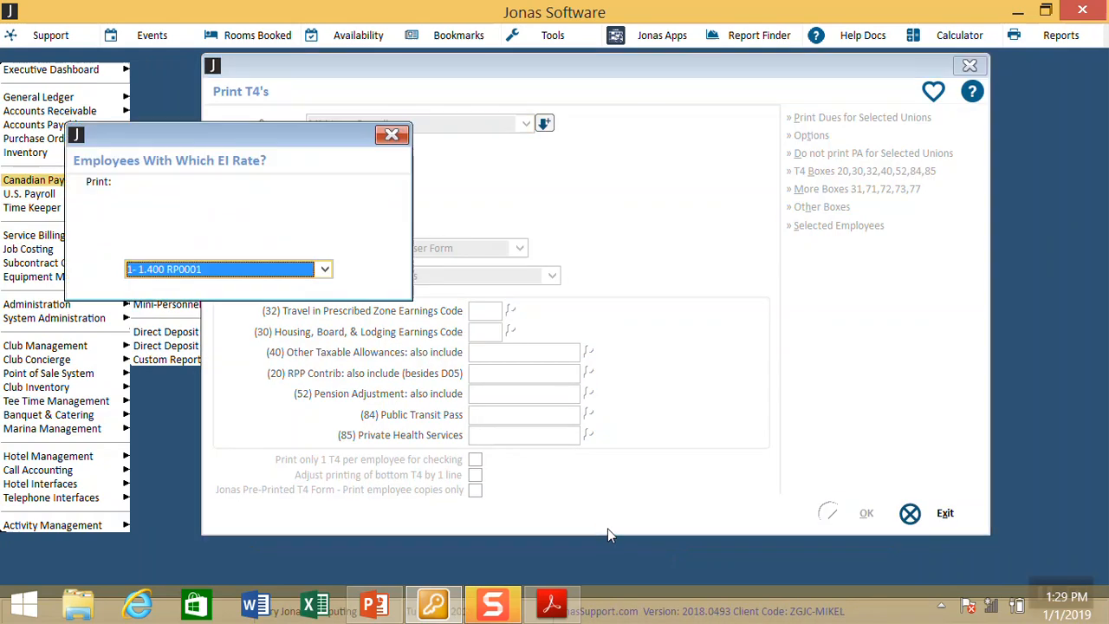
key("Return")
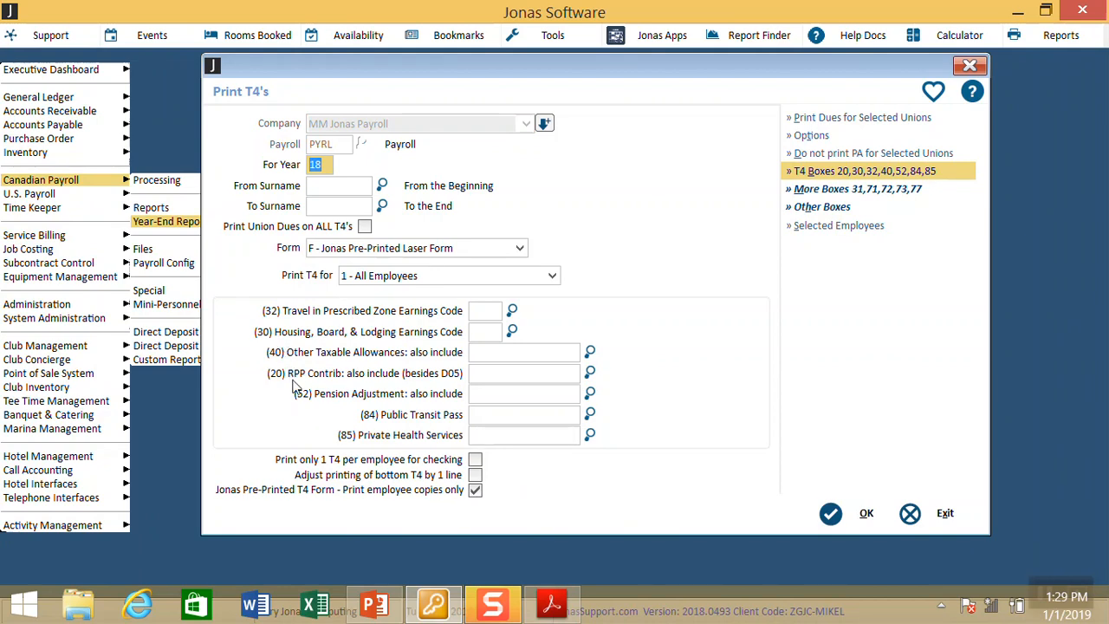
Step: Review the More Boxes fields (31, 71, 72, 73, 77), then show the Other Information boxes
left_click(817, 191)
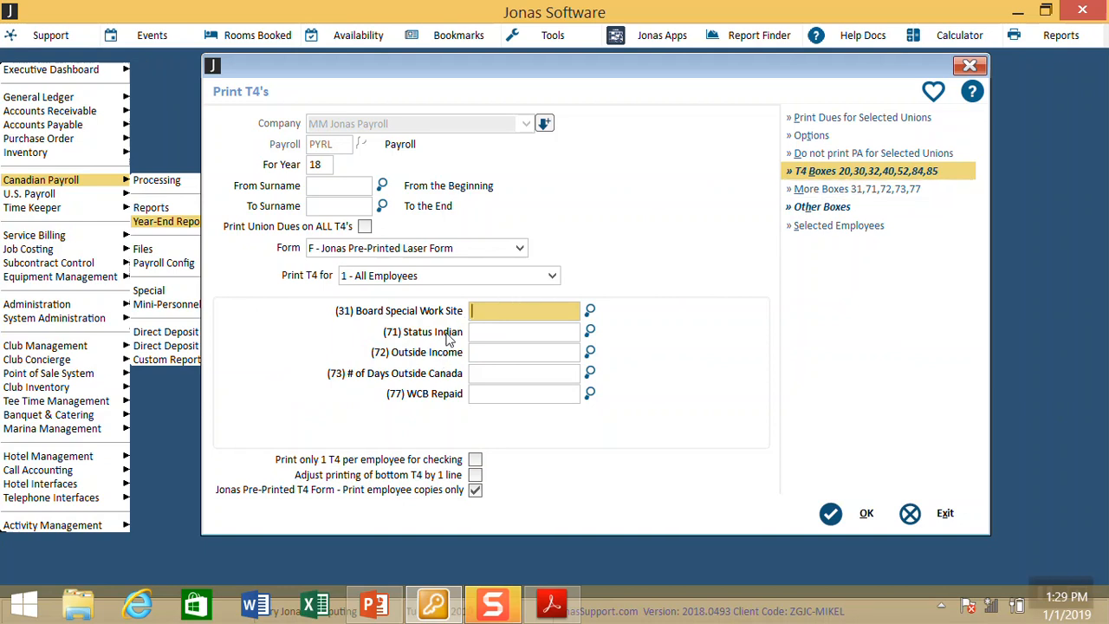
left_click(478, 394)
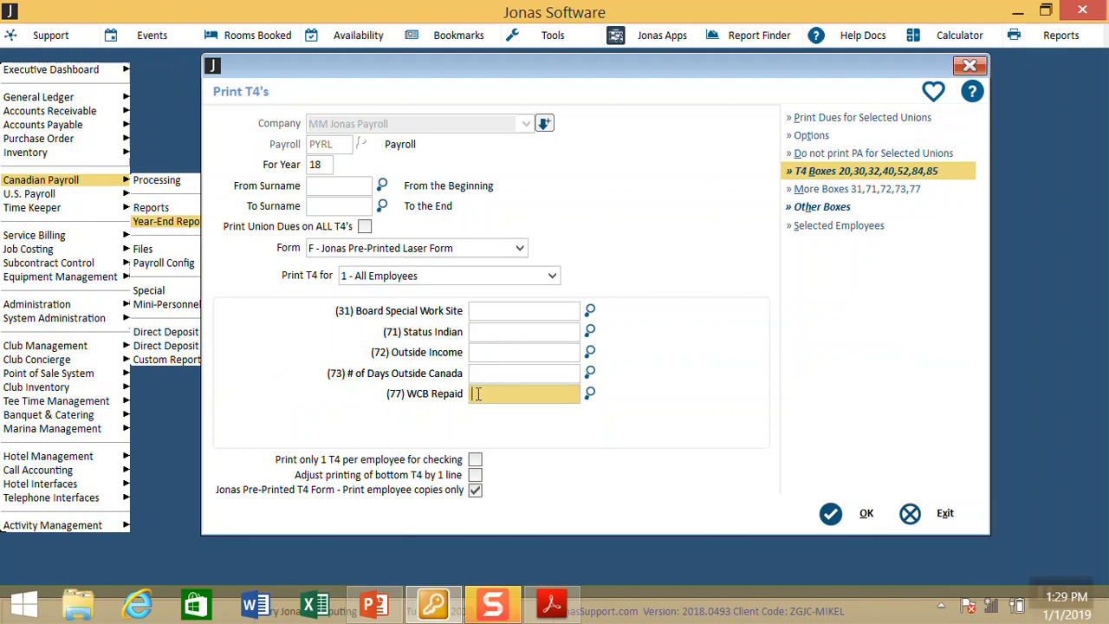
left_click(481, 331)
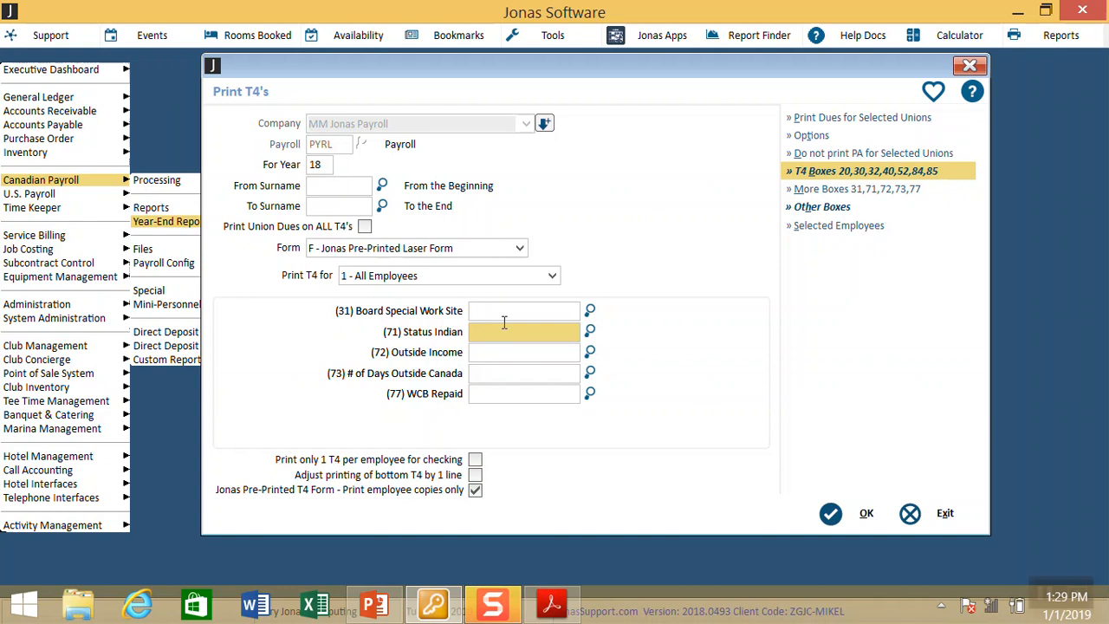
left_click(815, 210)
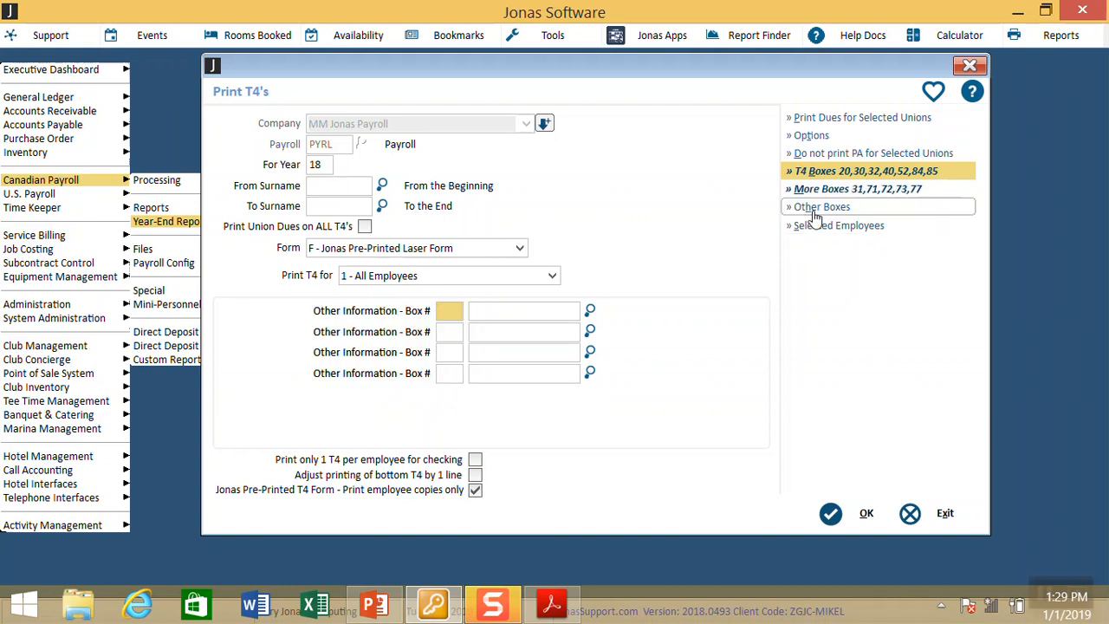
Step: Map Other Information Box 66 to code N05 and tick Print Union Dues on ALL T4's
type("66")
key("Tab")
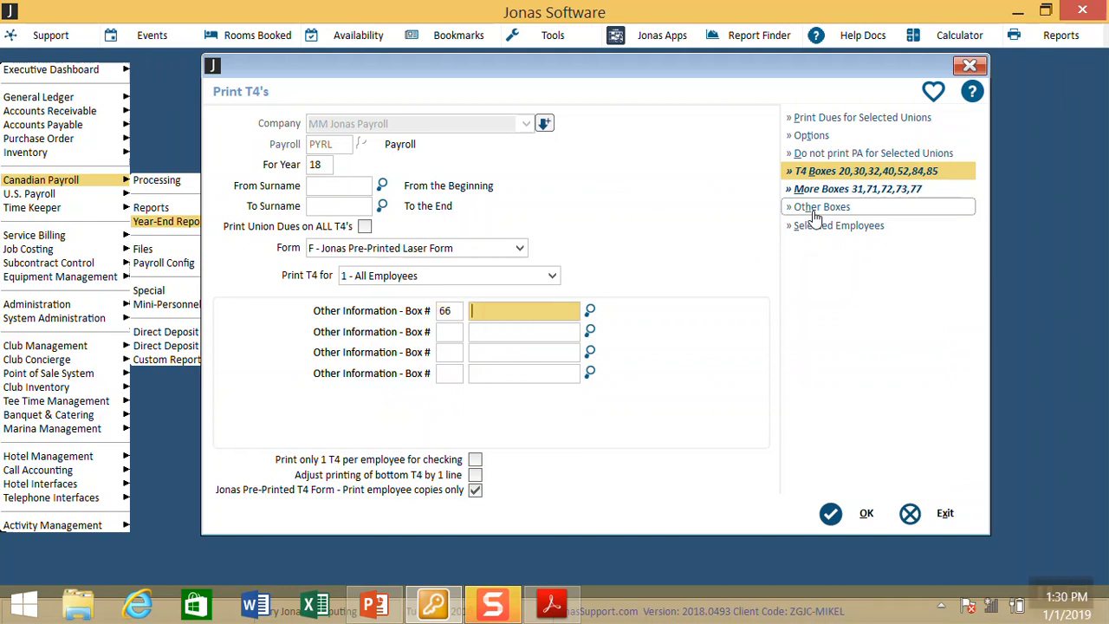
type("N05")
key("Tab")
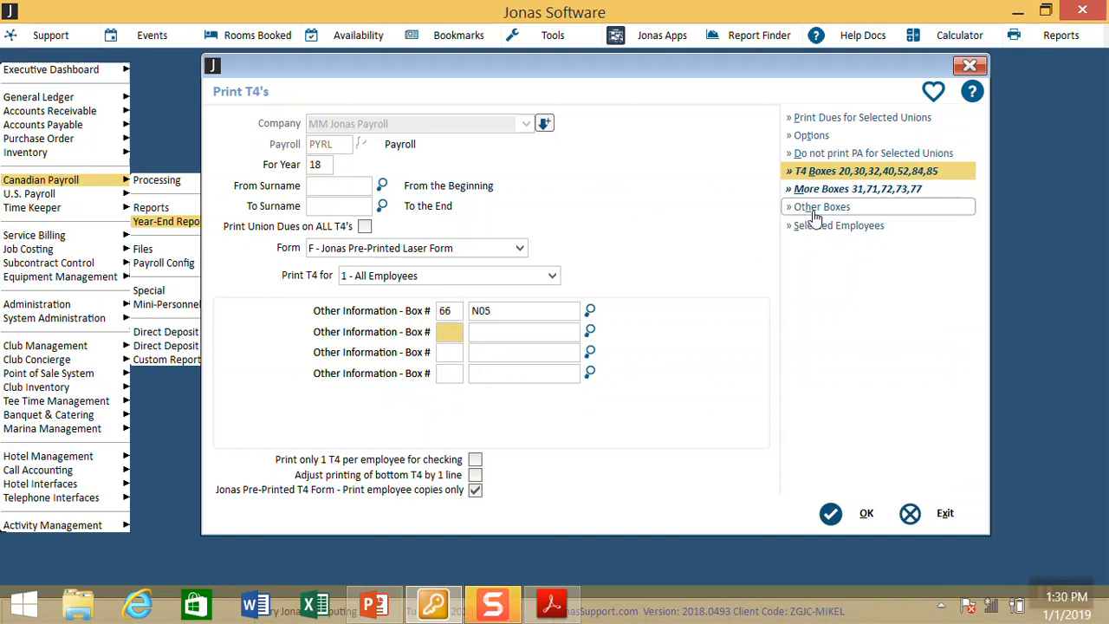
left_click(535, 305)
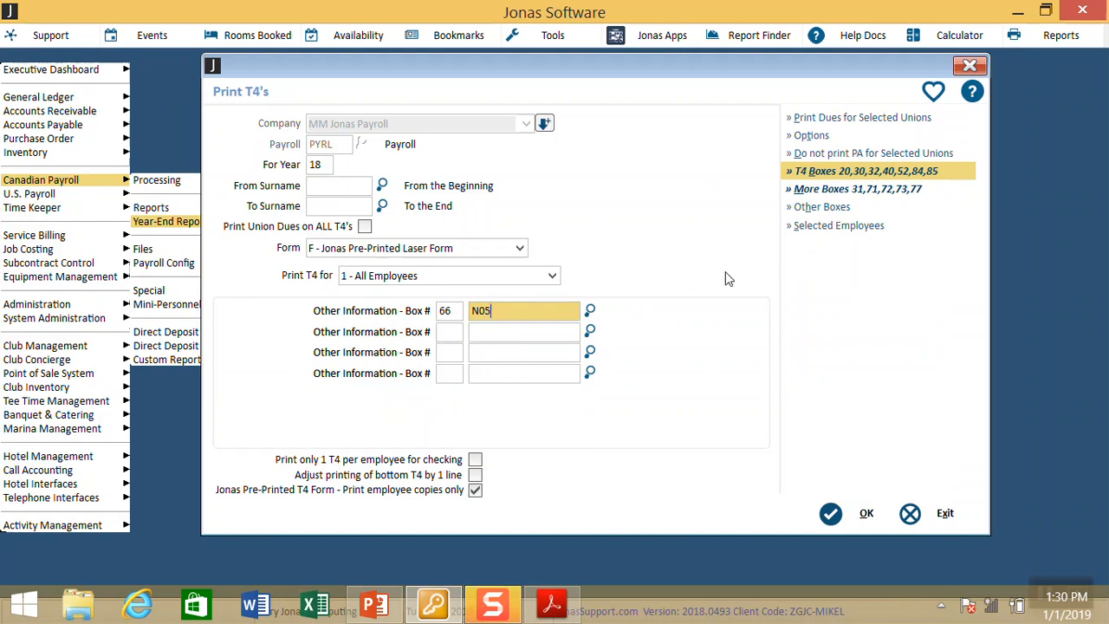
left_click(364, 226)
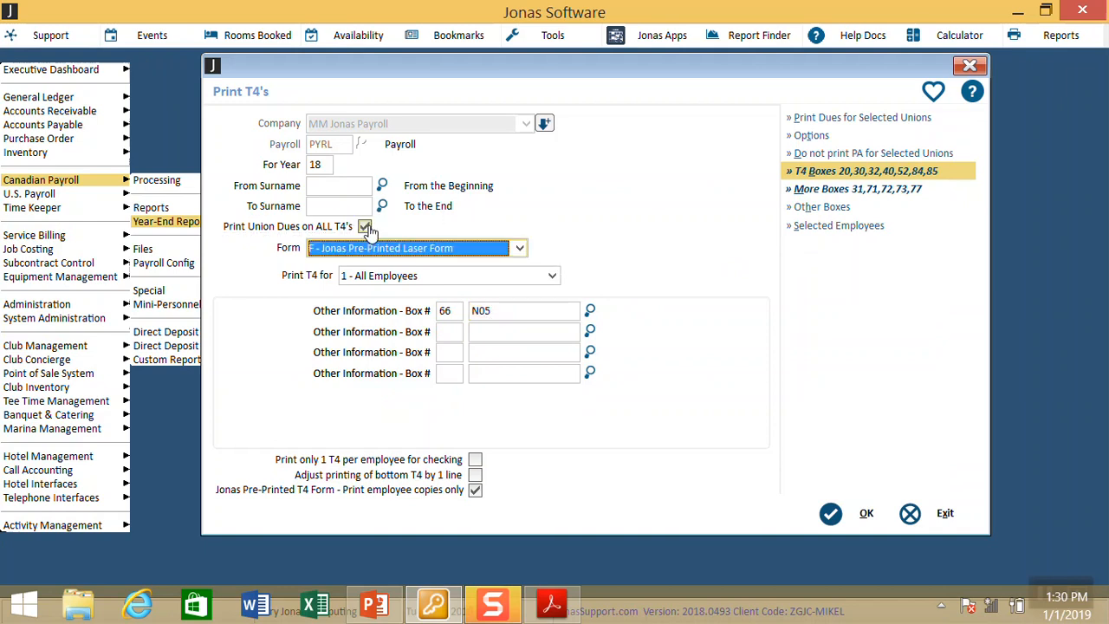
Step: Untick Print Union Dues on ALL T4's, dismiss the union selection, and exit Print T4's
left_click(365, 226)
left_click(853, 119)
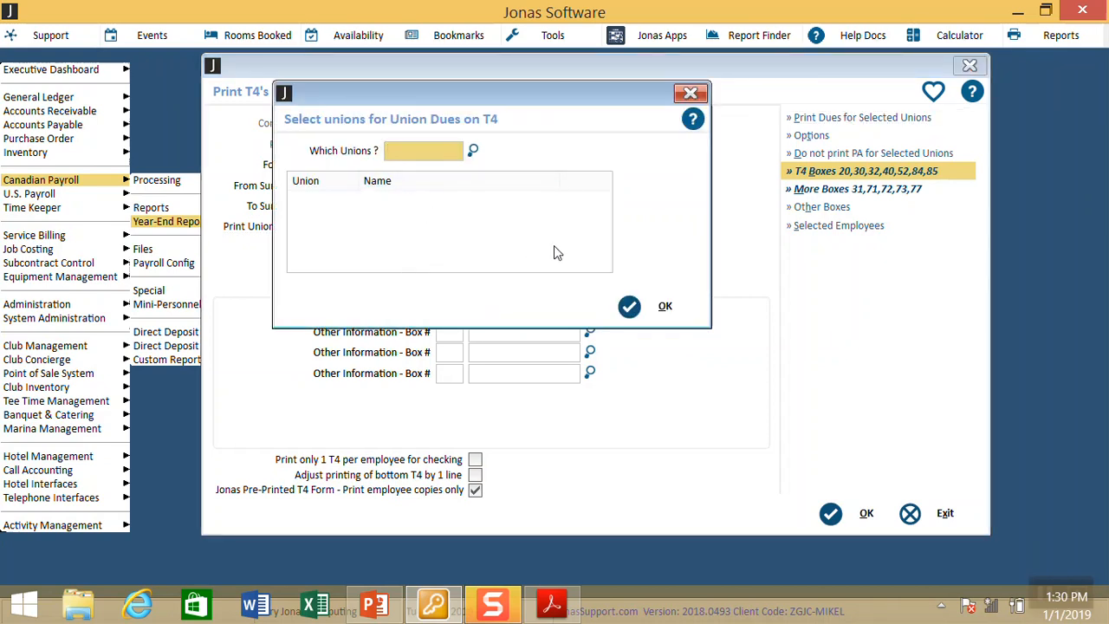
left_click(664, 305)
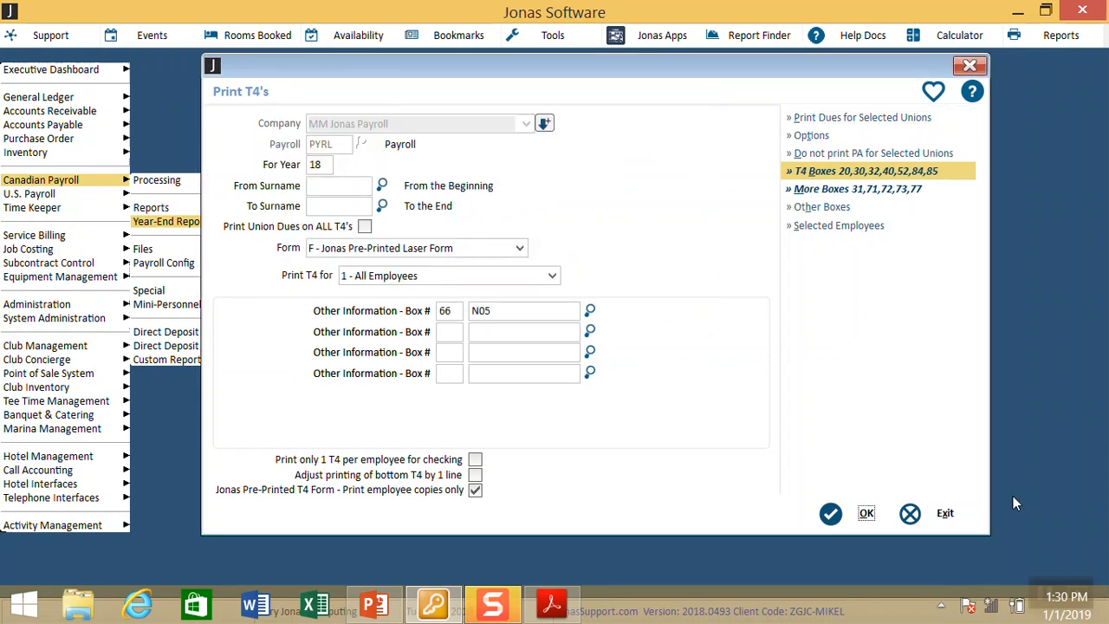
left_click(946, 514)
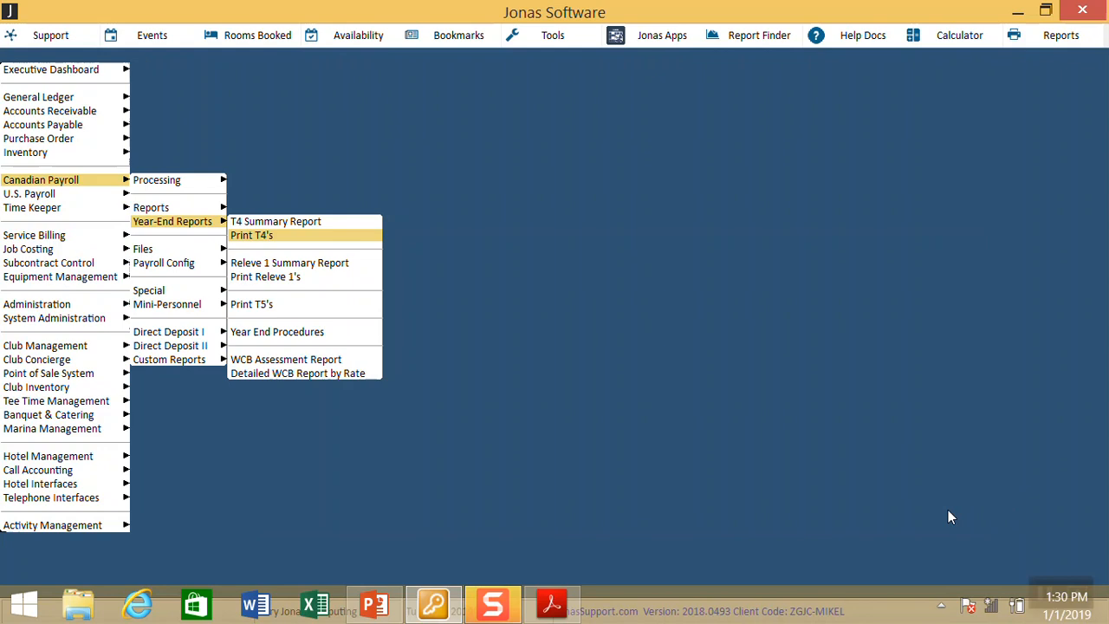
key("Escape")
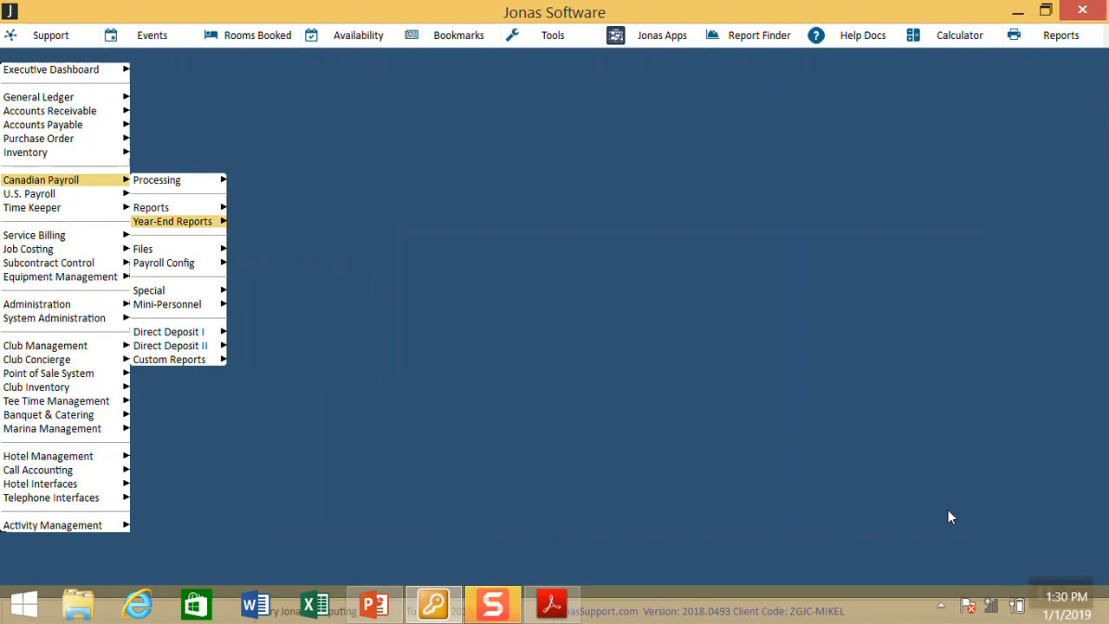
key("Down")
key("Down")
Step: Open Special P/R Options for PYRL and view the Redirect Dues codes D11 and D06
key("Right")
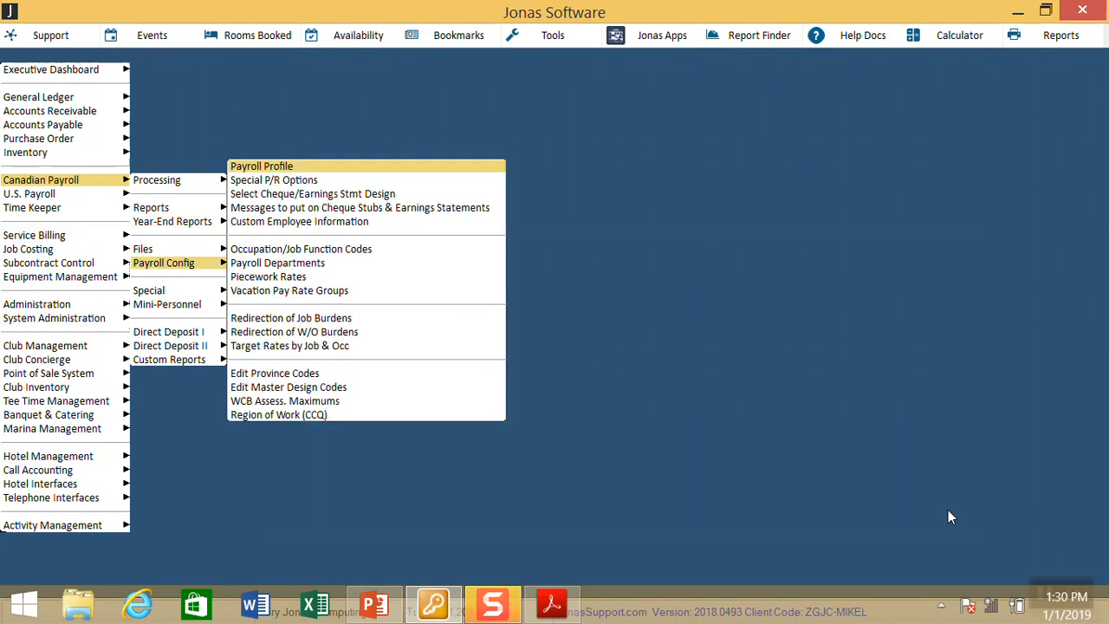
key("Down")
key("Return")
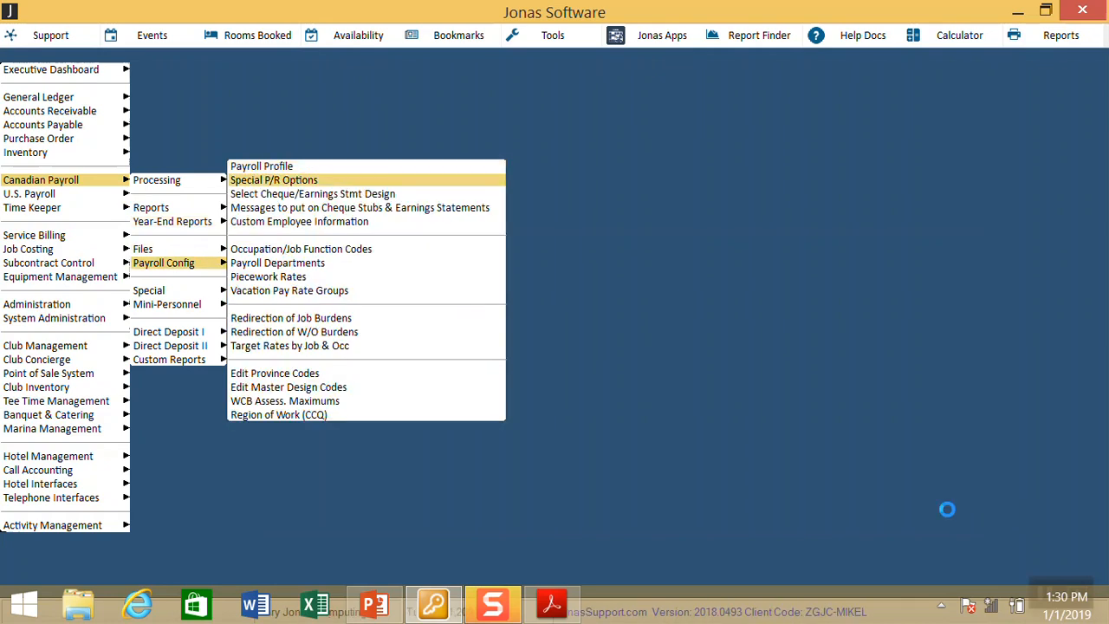
key("Return")
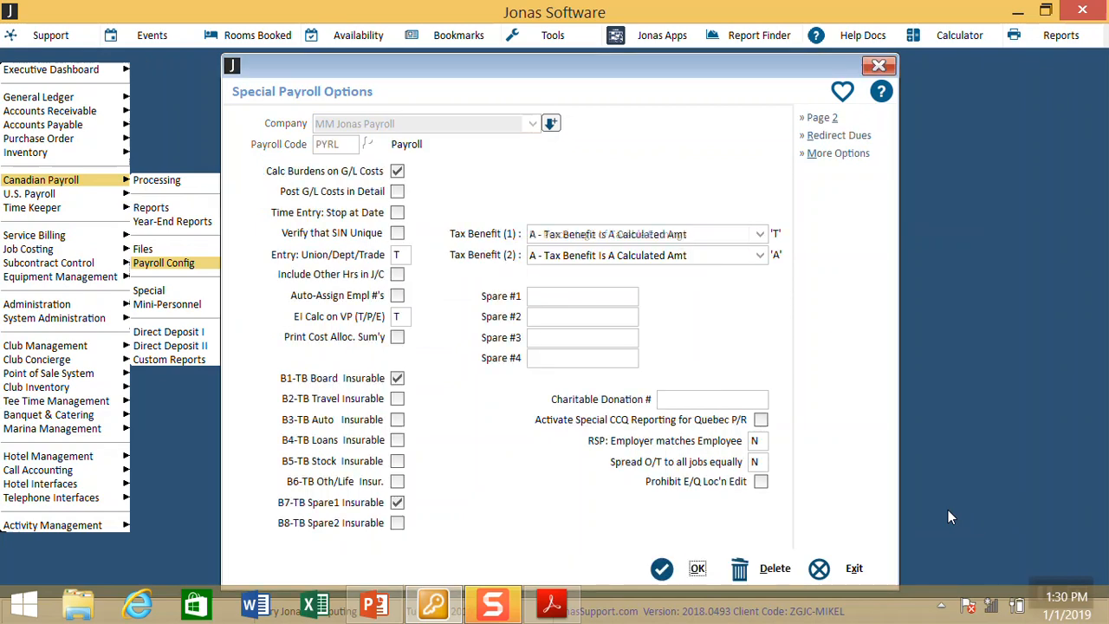
left_click(866, 139)
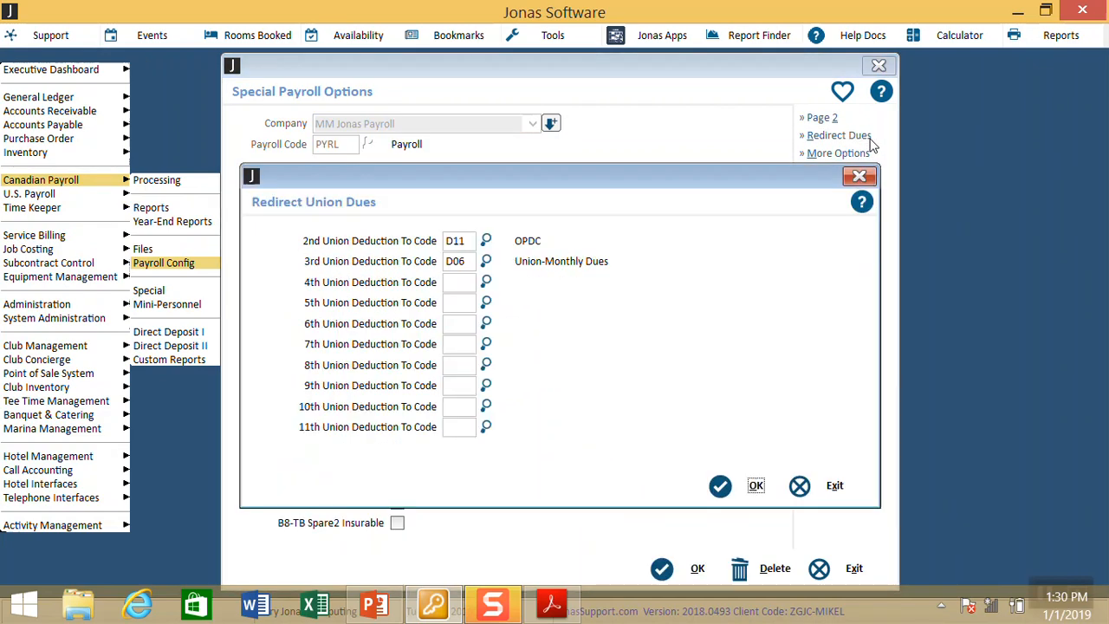
left_click(472, 266)
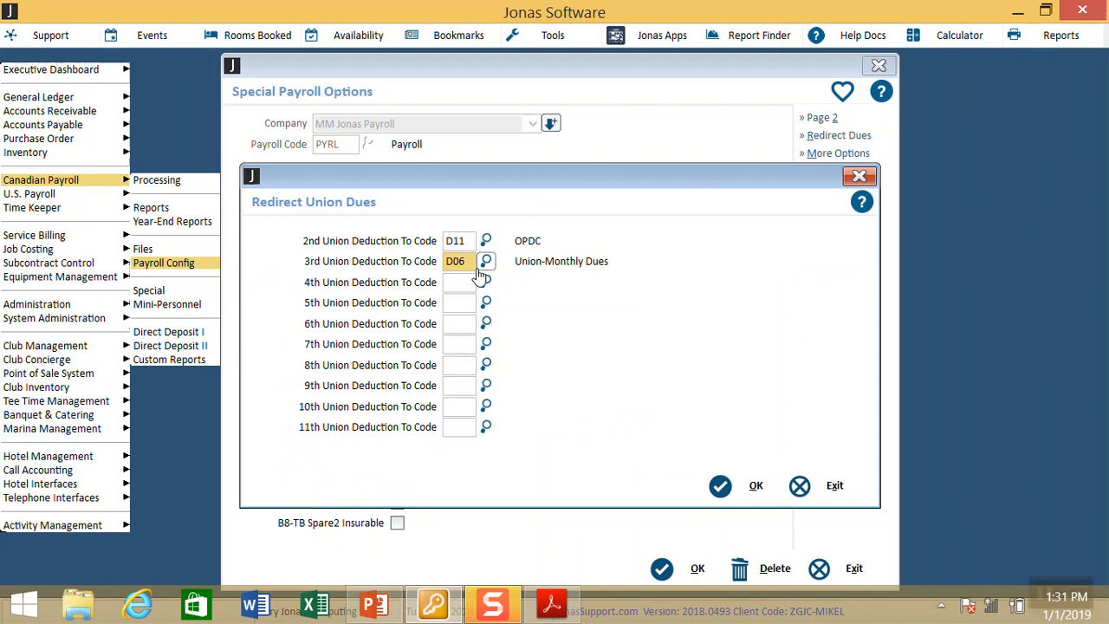
Step: Re-enter D06 as the 3rd union deduction redirect code
double_click(466, 264)
key("BackSpace")
key("Tab")
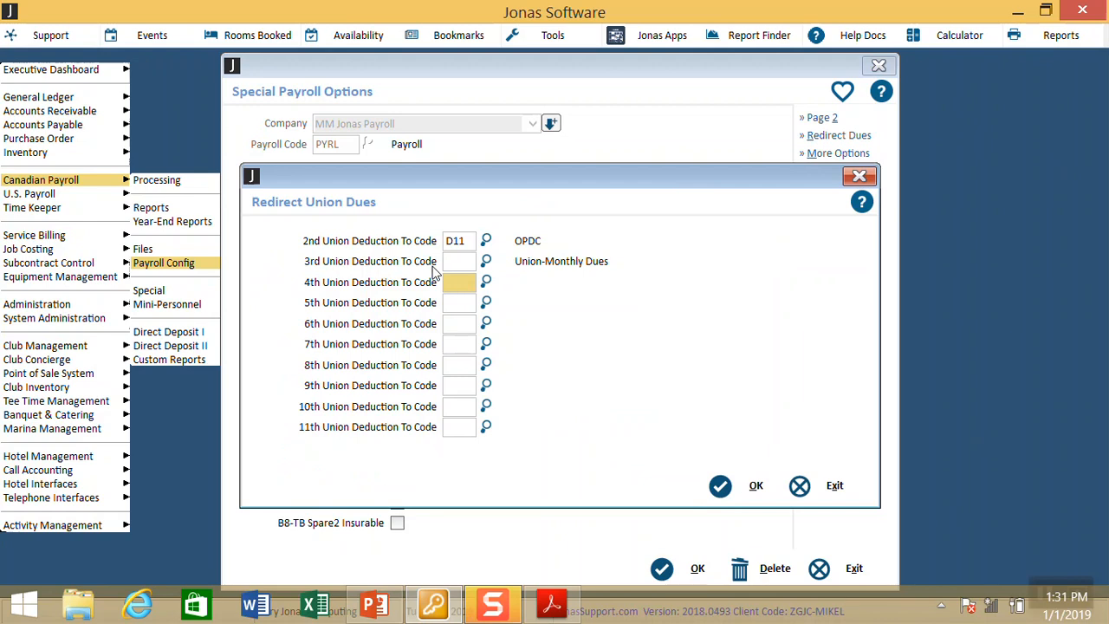
key("shift+Tab")
type("D06")
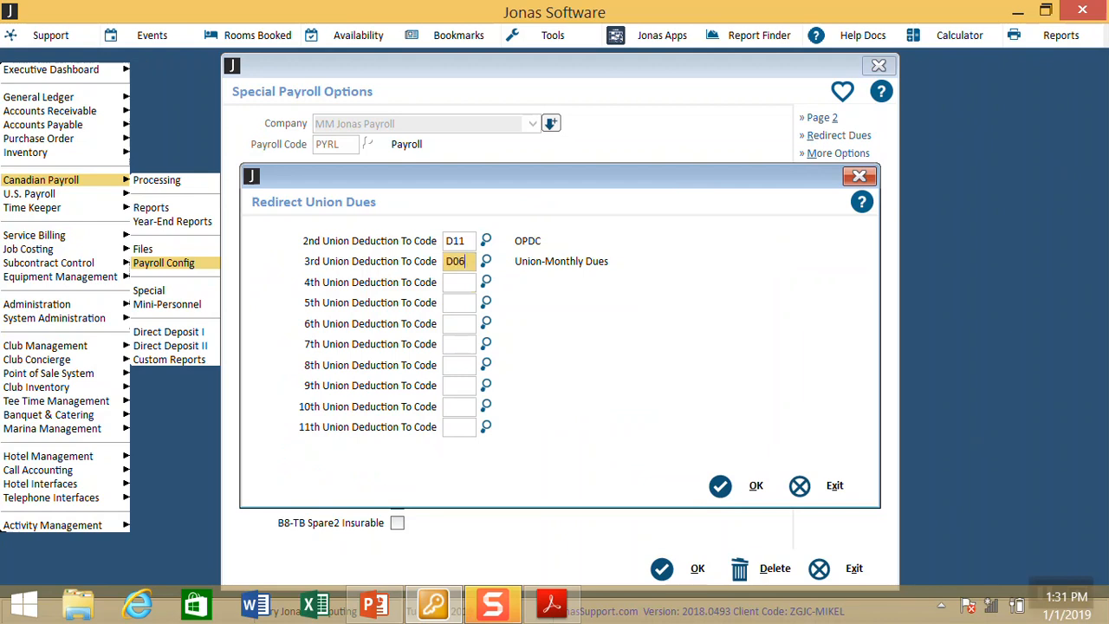
key("Tab")
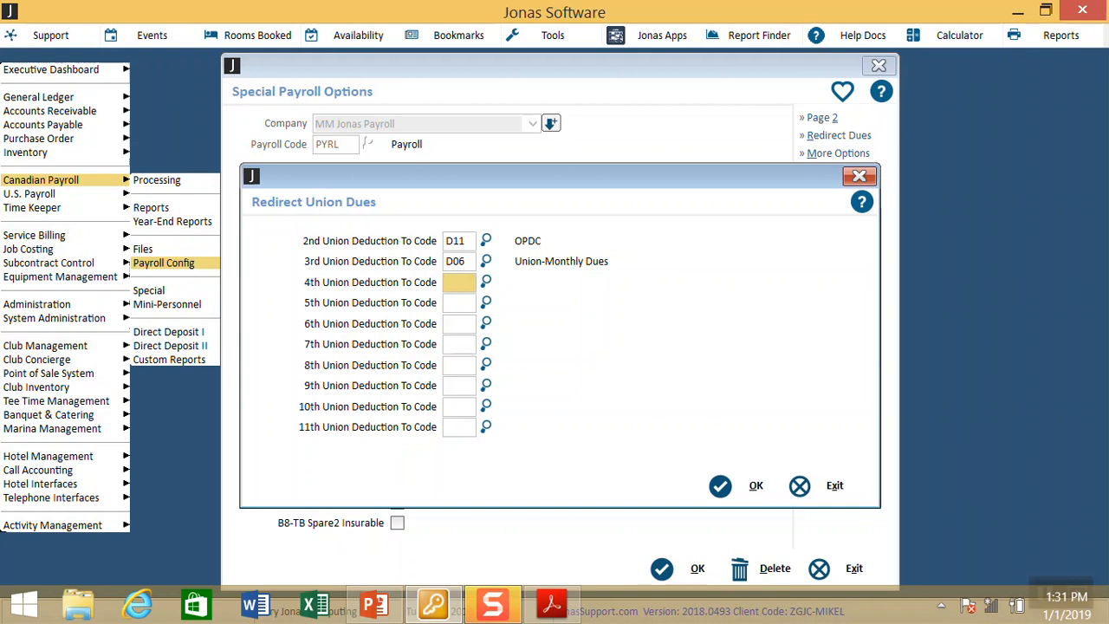
Step: Re-enter D11 for the 2nd union deduction and save the redirects and special options
left_click(467, 245)
left_click_drag(468, 244, 392, 242)
key("BackSpace")
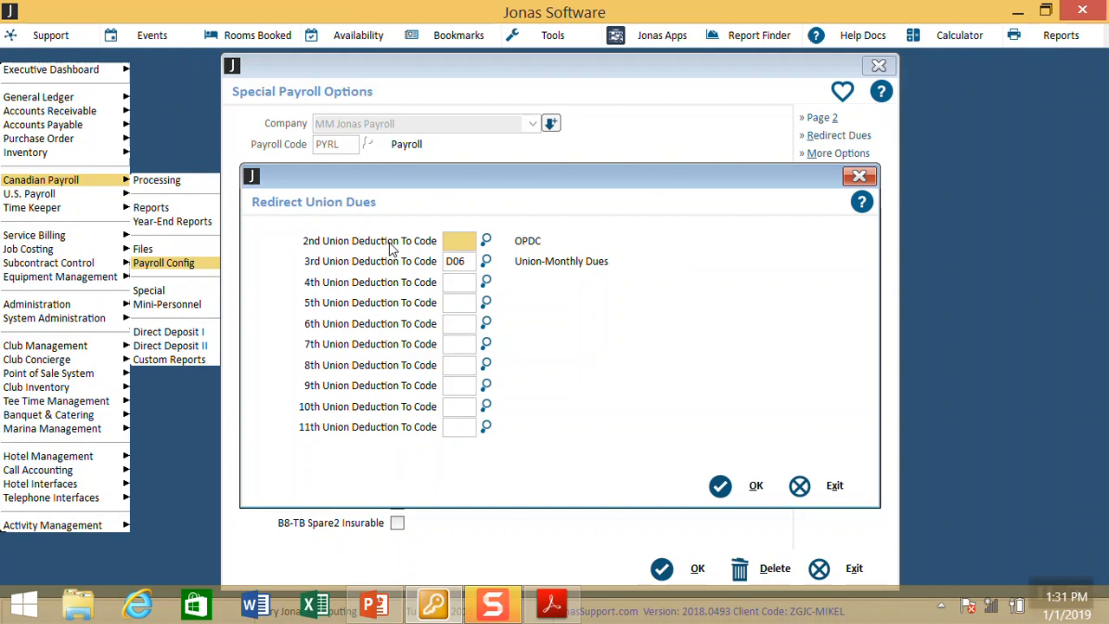
type("D11")
key("Tab")
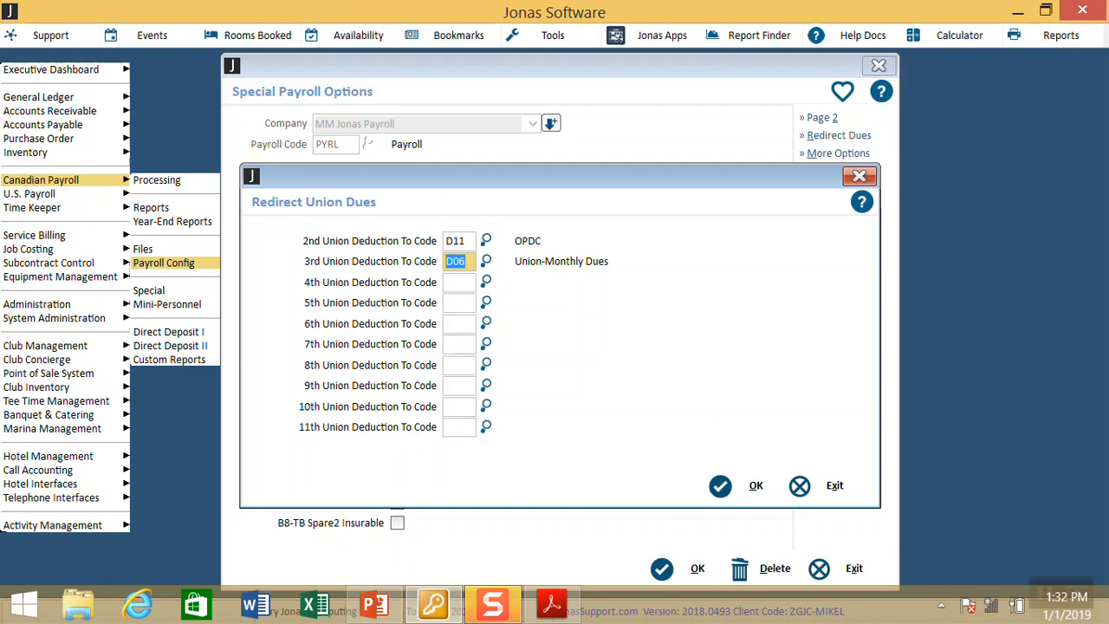
left_click(735, 485)
left_click(687, 574)
Step: Reopen Print T4's for PYRL, year 18, and bring up the Print T4 Options dialog
key("Escape")
key("Escape")
key("Left")
key("Up")
key("Up")
key("Right")
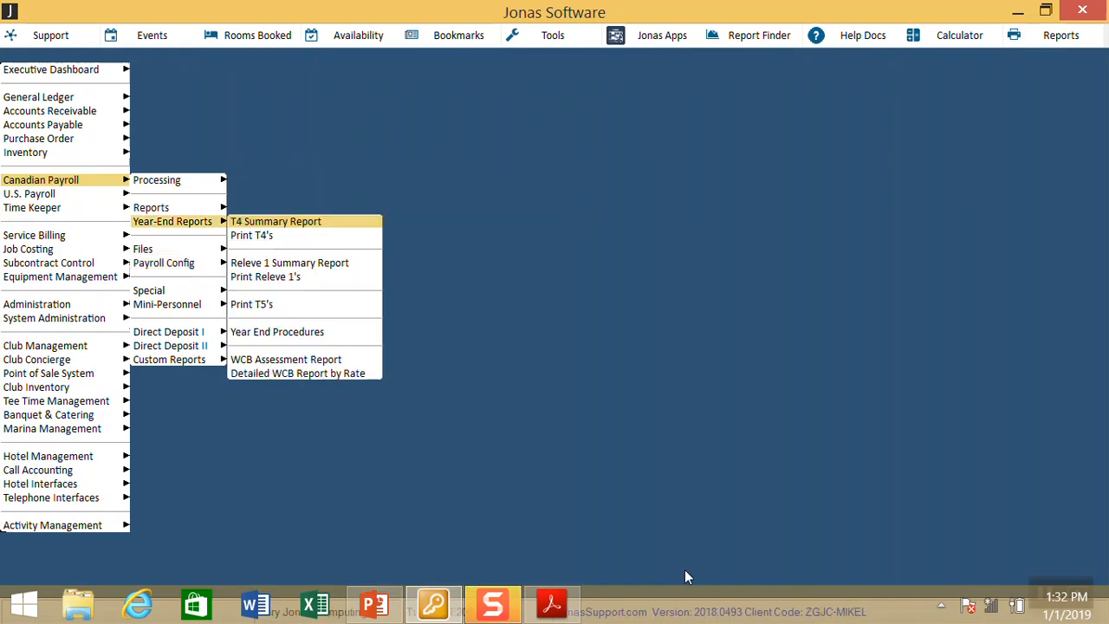
key("Down")
key("Return")
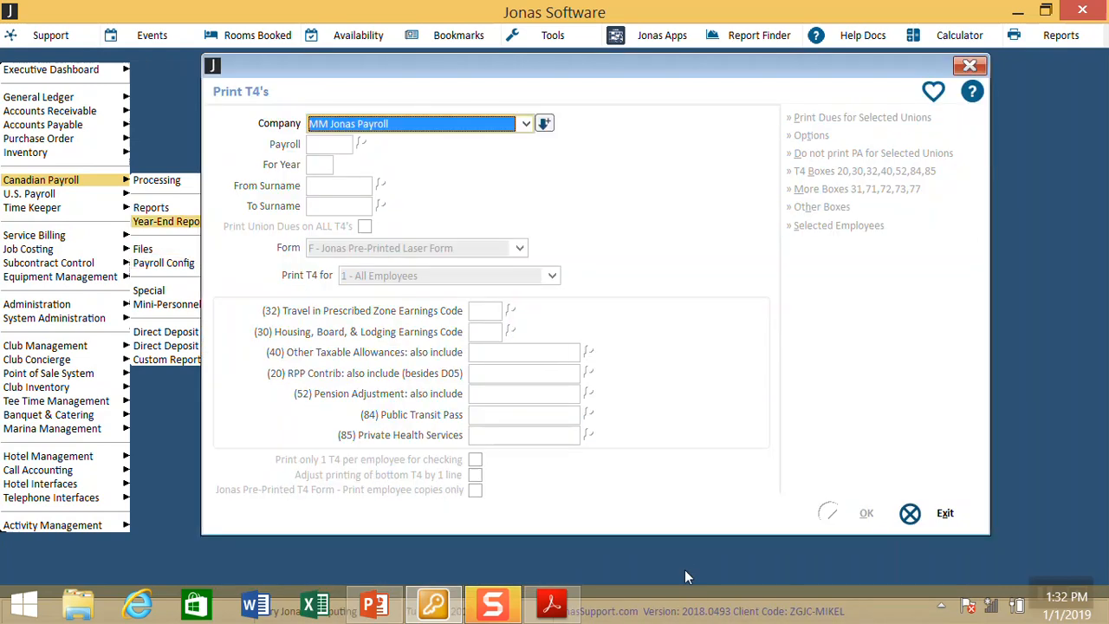
key("Return")
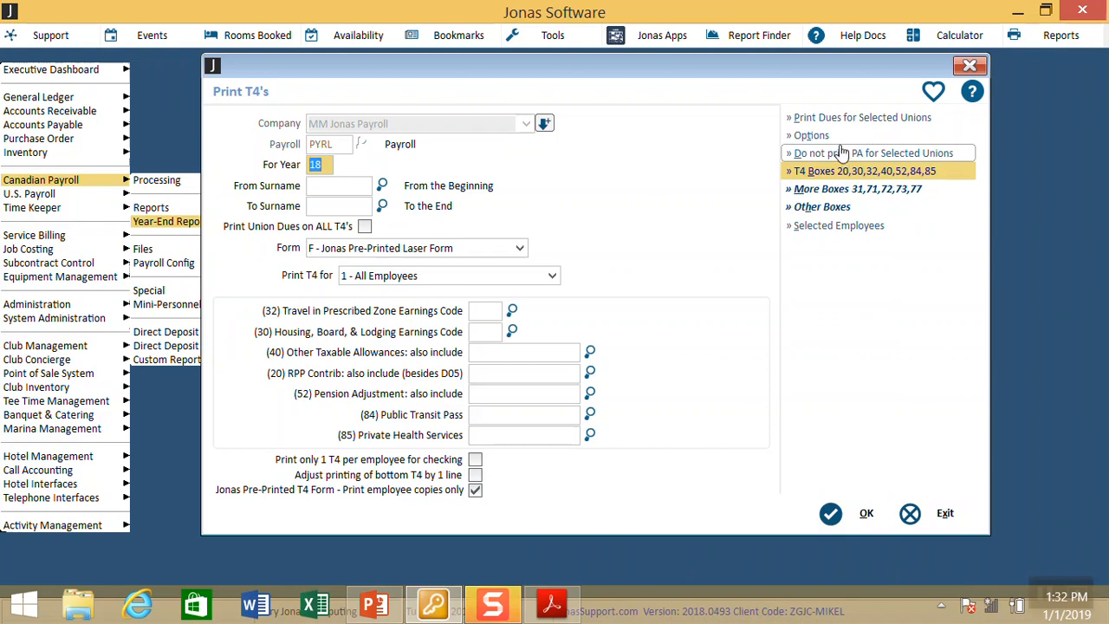
left_click(821, 137)
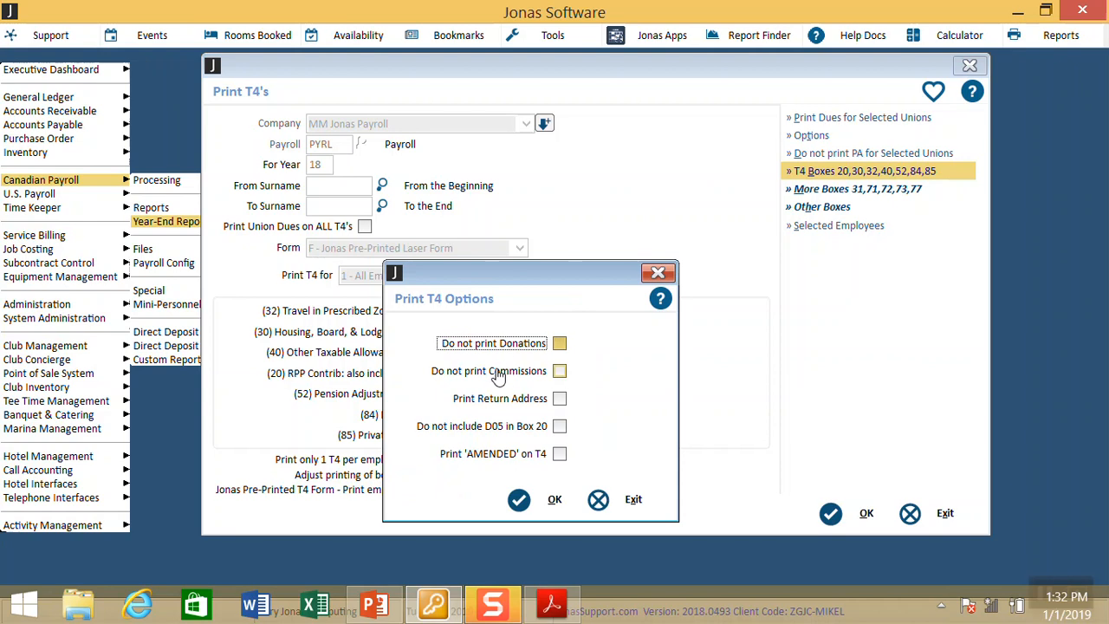
Step: Tick Print Return Address and Print 'AMENDED' on T4, closing options without saving changes
left_click(559, 400)
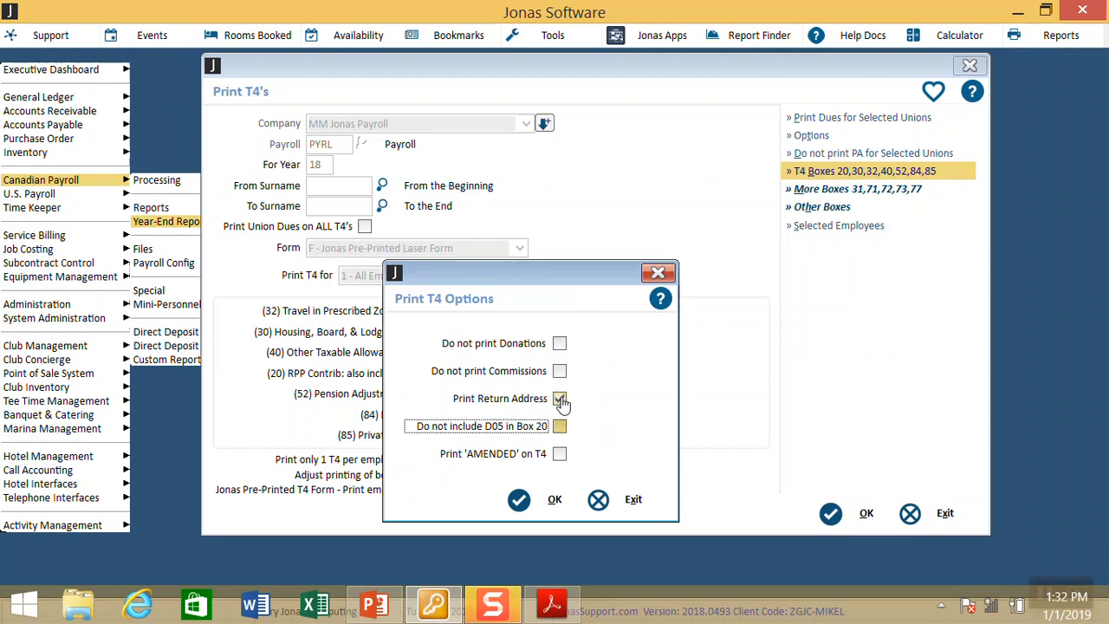
left_click(561, 459)
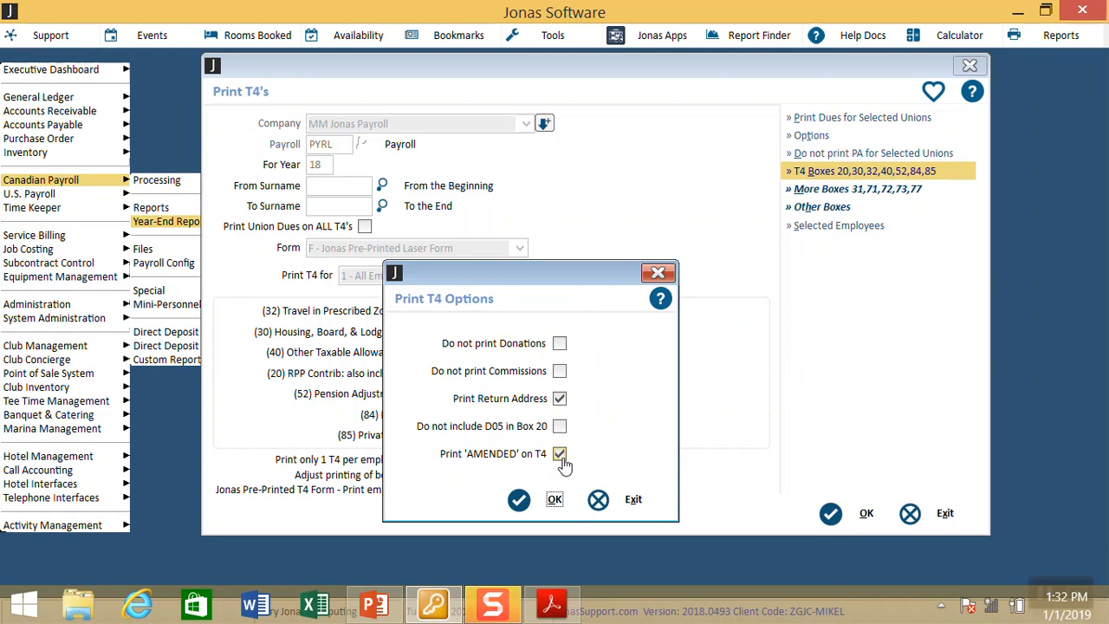
left_click(619, 503)
left_click(557, 376)
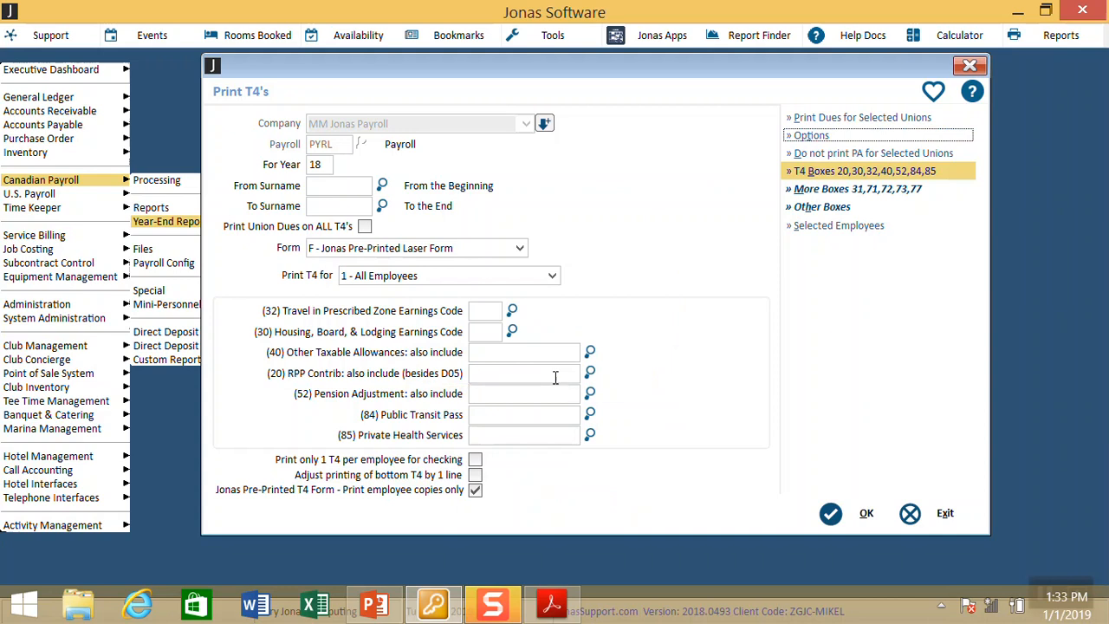
Step: Keep Print T4 for set to 1 - All Employees and exit Print T4's
left_click(462, 277)
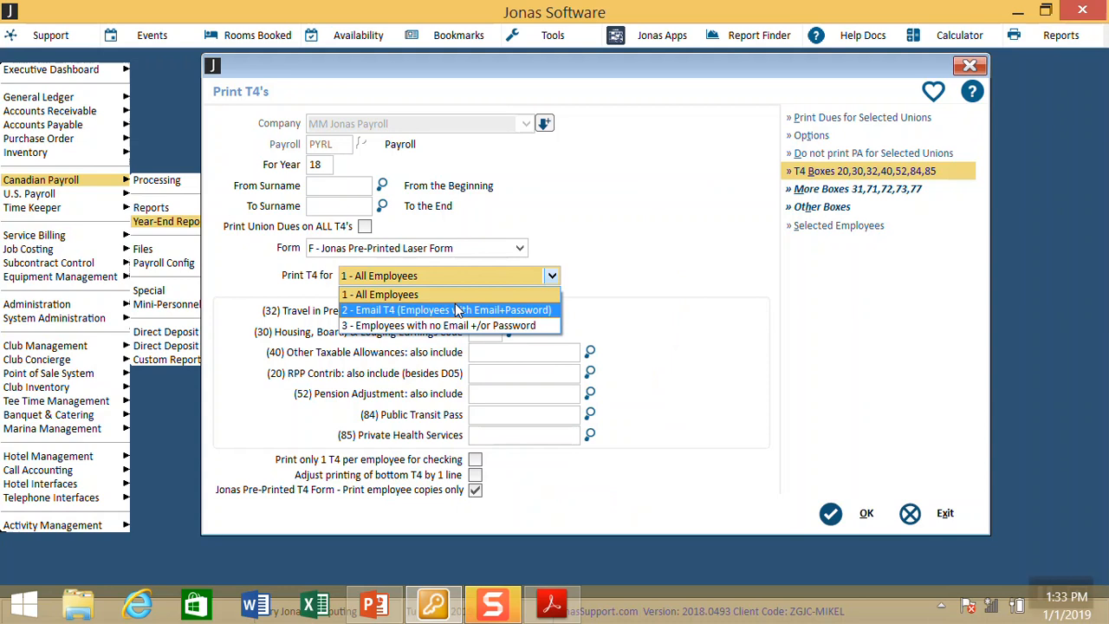
left_click(478, 294)
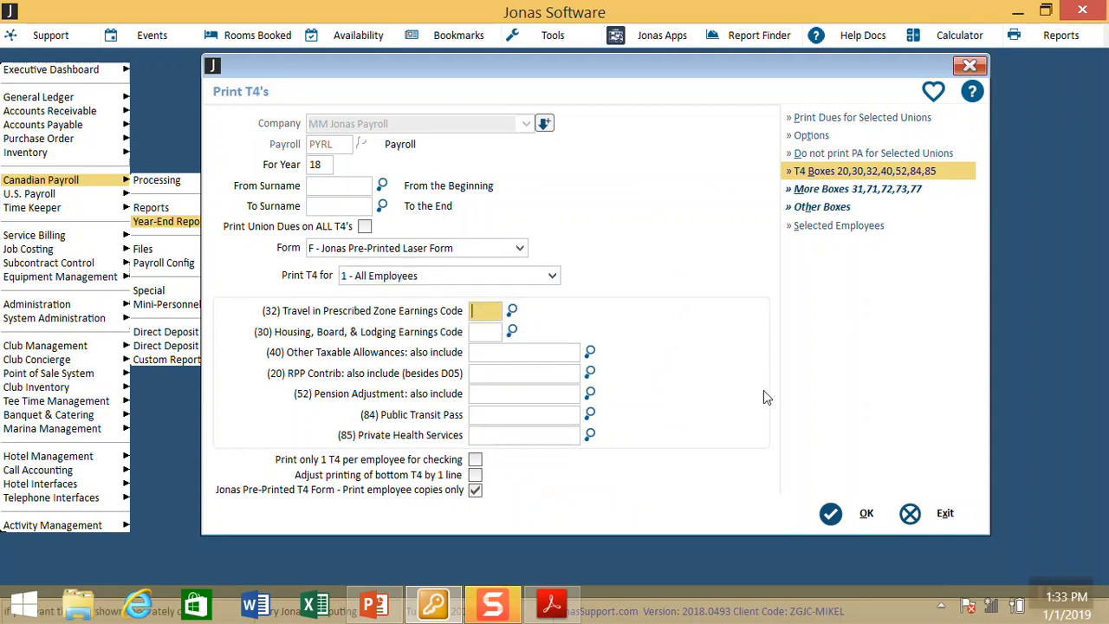
left_click(918, 509)
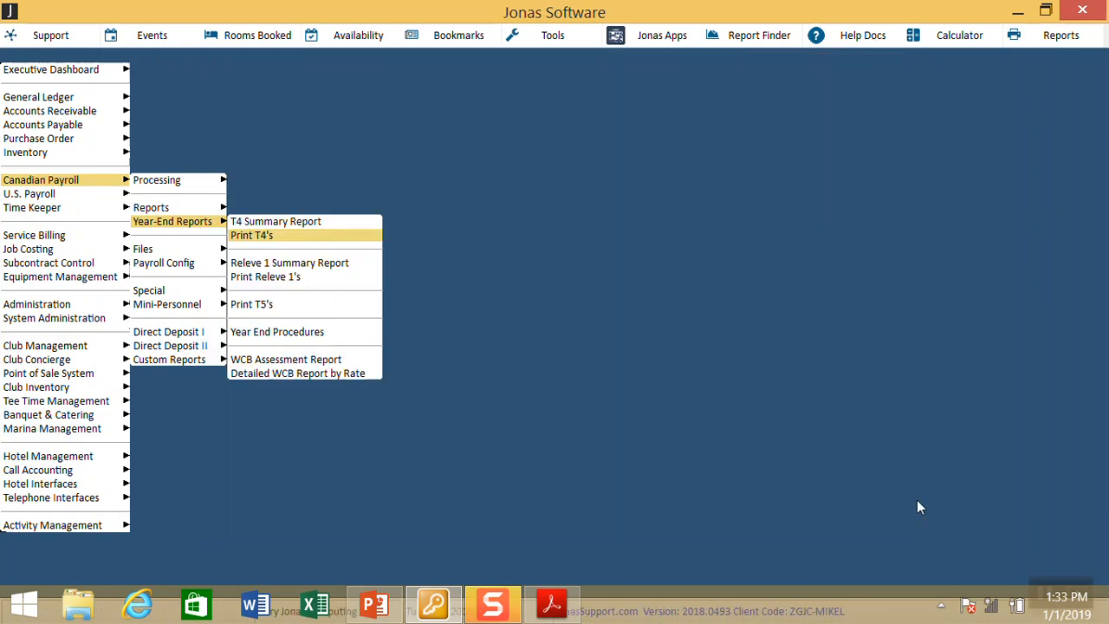
Step: Load PYRL in Special P/R Options, review Page 2 password encryption settings, and confirm
key("Left")
key("Down")
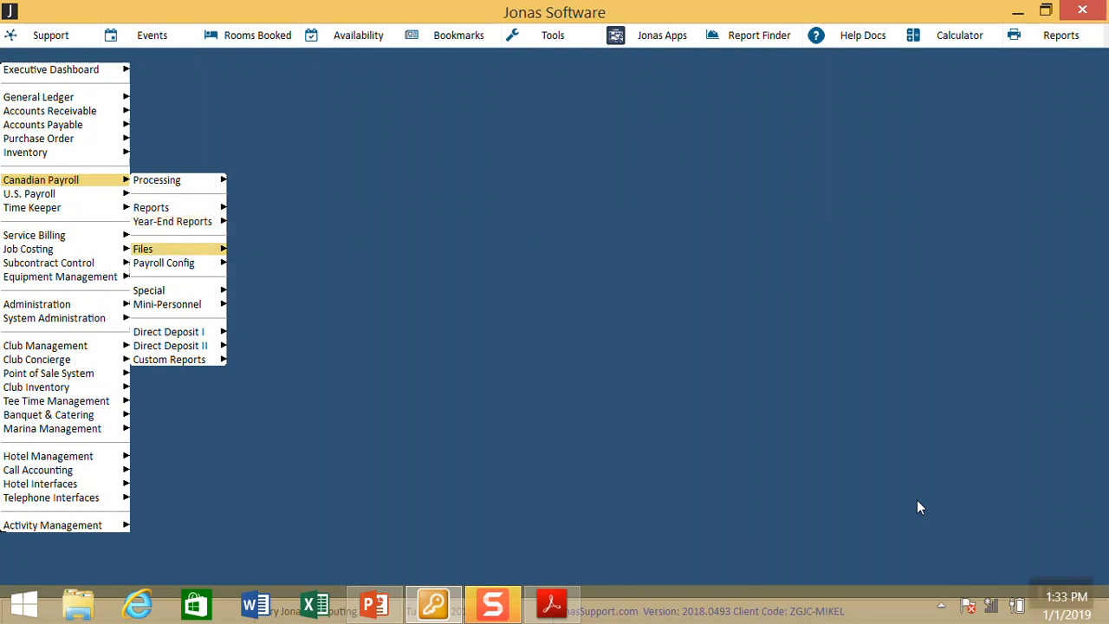
key("Down")
key("Right")
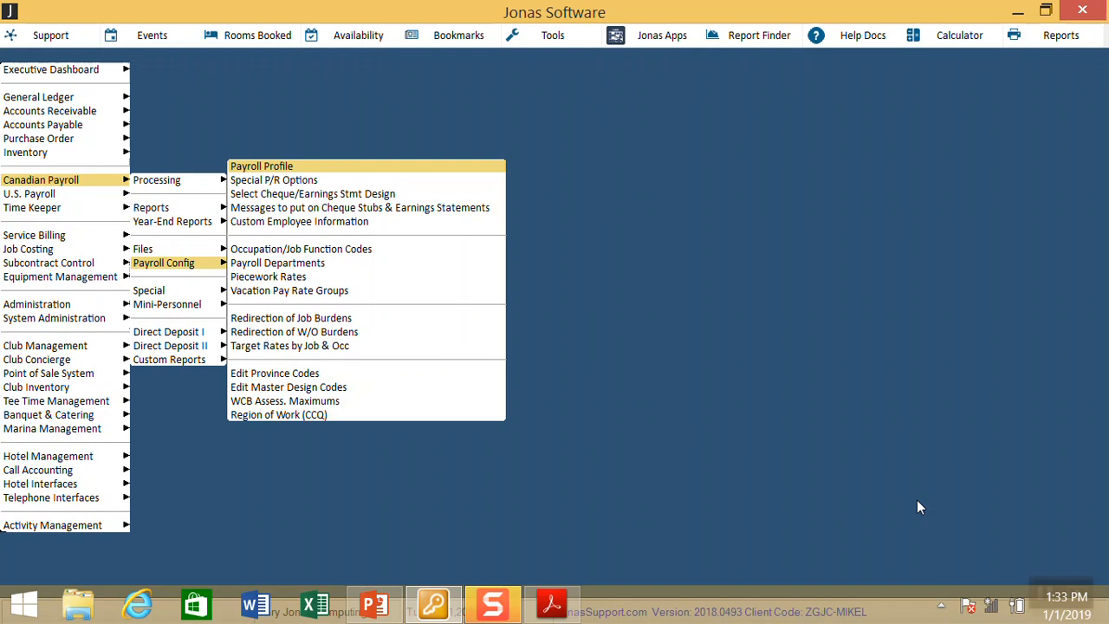
key("Down")
key("Return")
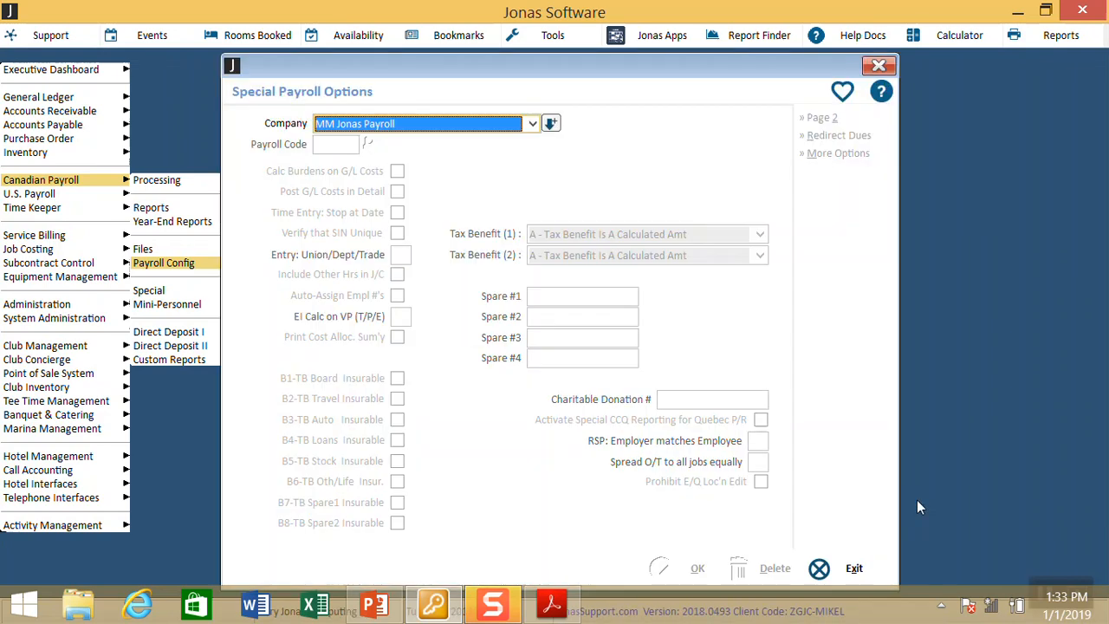
key("Return")
key("Return")
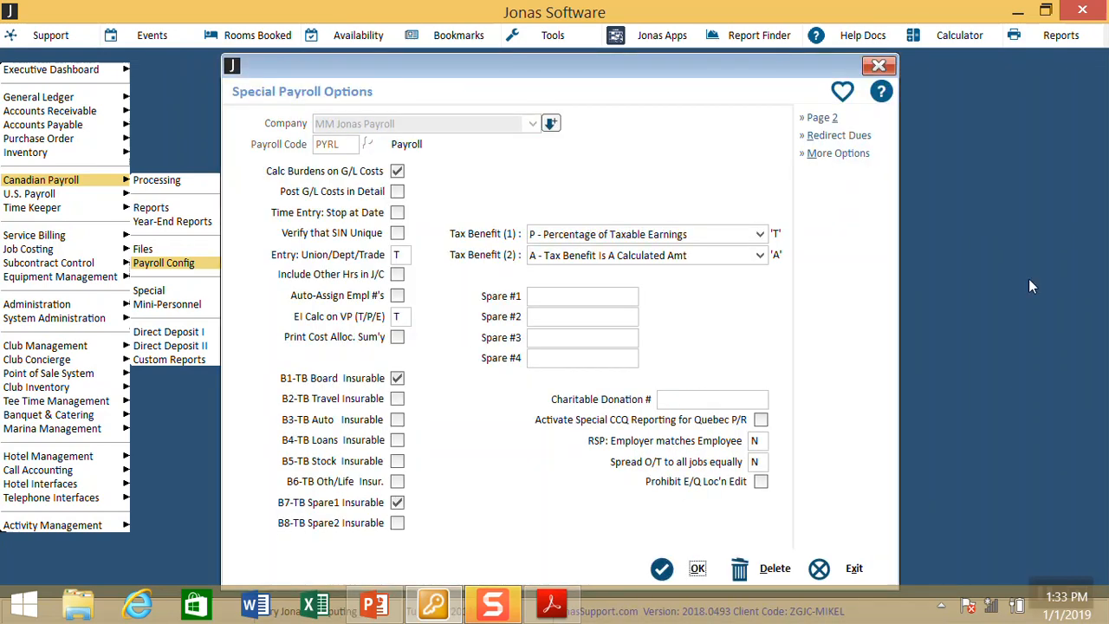
left_click(820, 117)
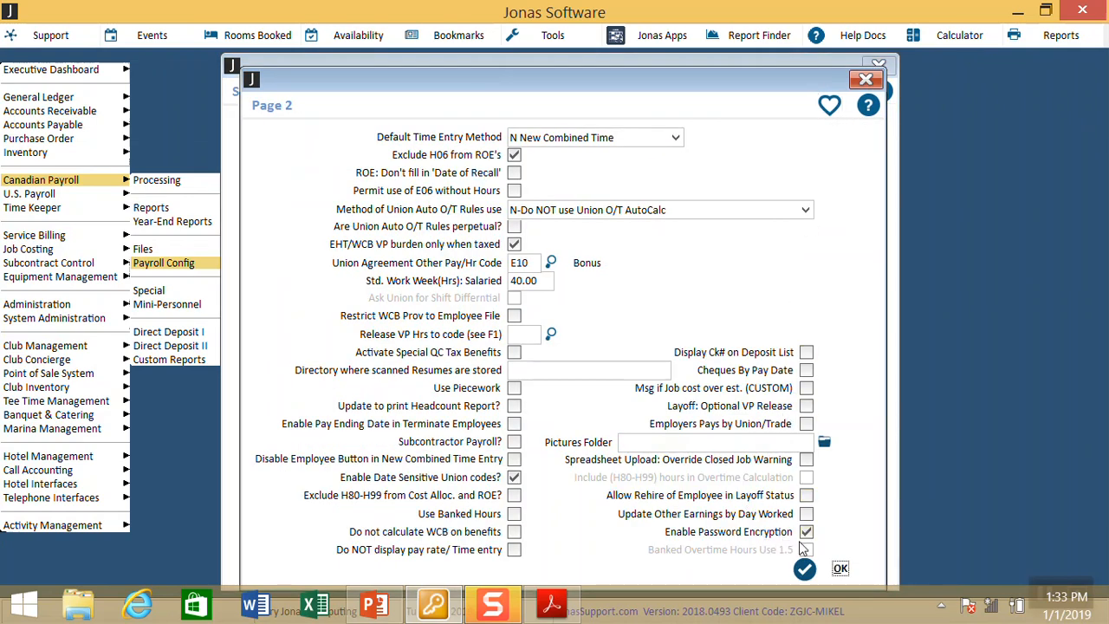
left_click(838, 572)
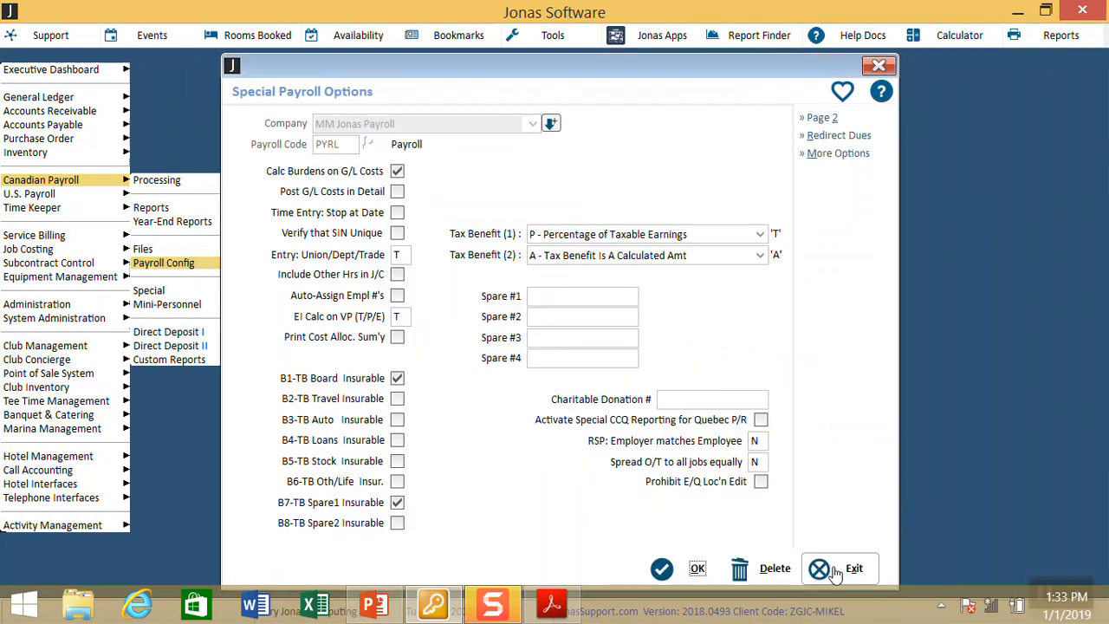
left_click(691, 568)
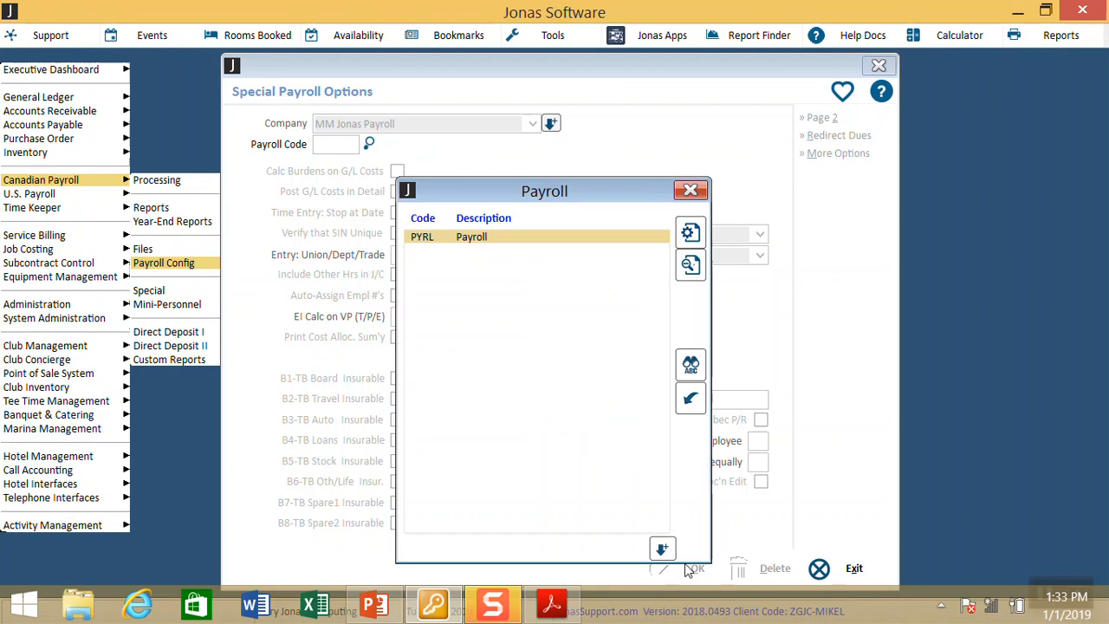
Step: Check the employee record's earnings-statement and T4 attachment password, then save and close the record
key("Escape")
key("Escape")
key("Escape")
key("Up")
key("Return")
key("Return")
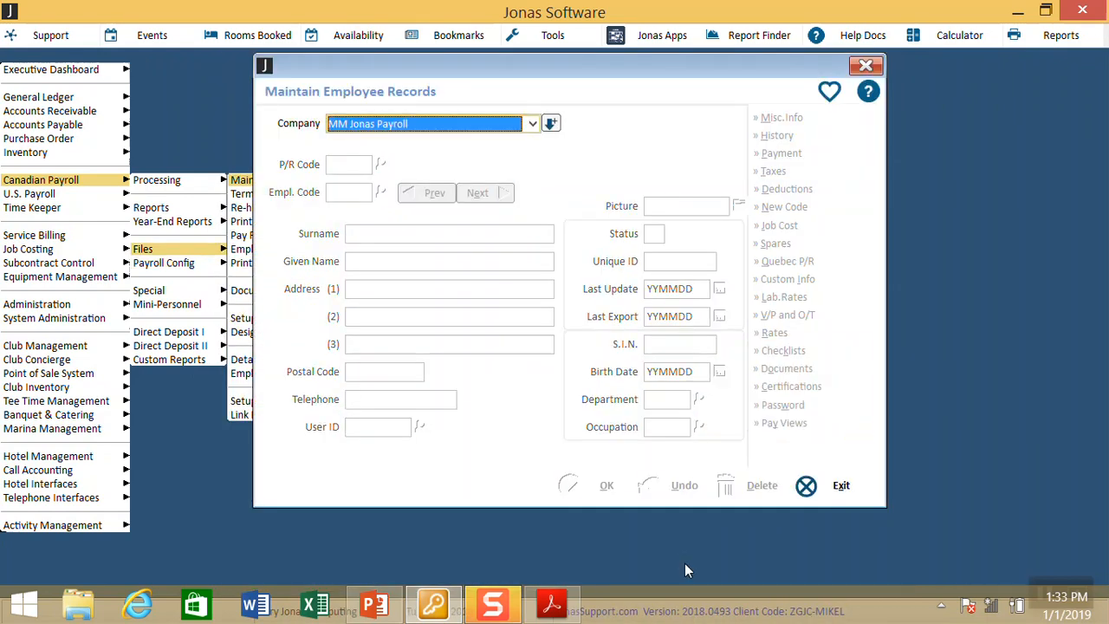
key("Down")
key("Return")
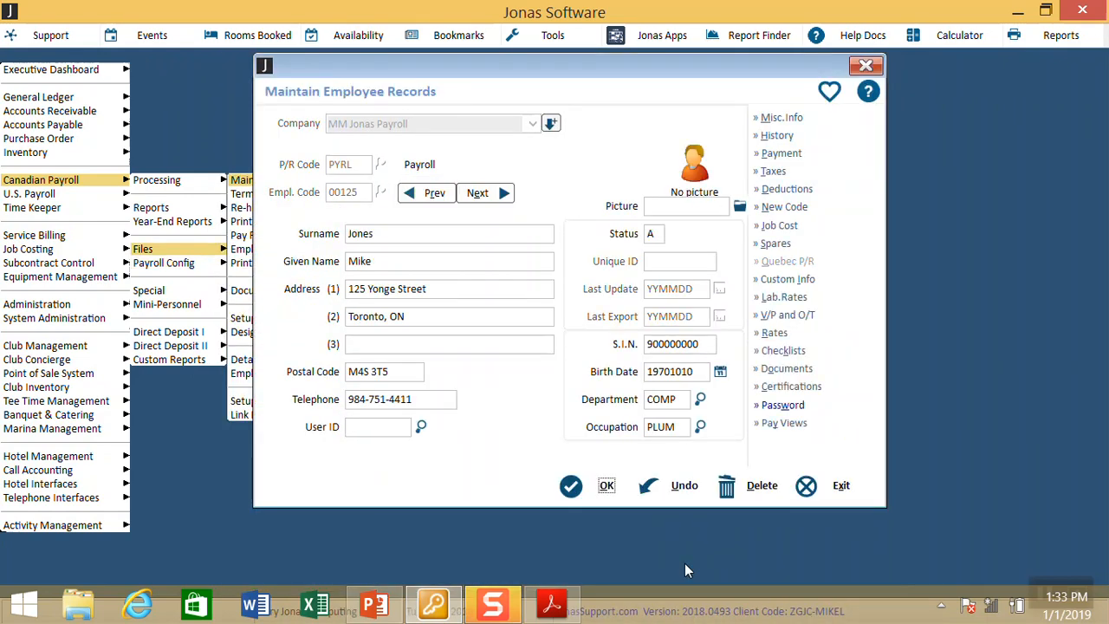
left_click(806, 406)
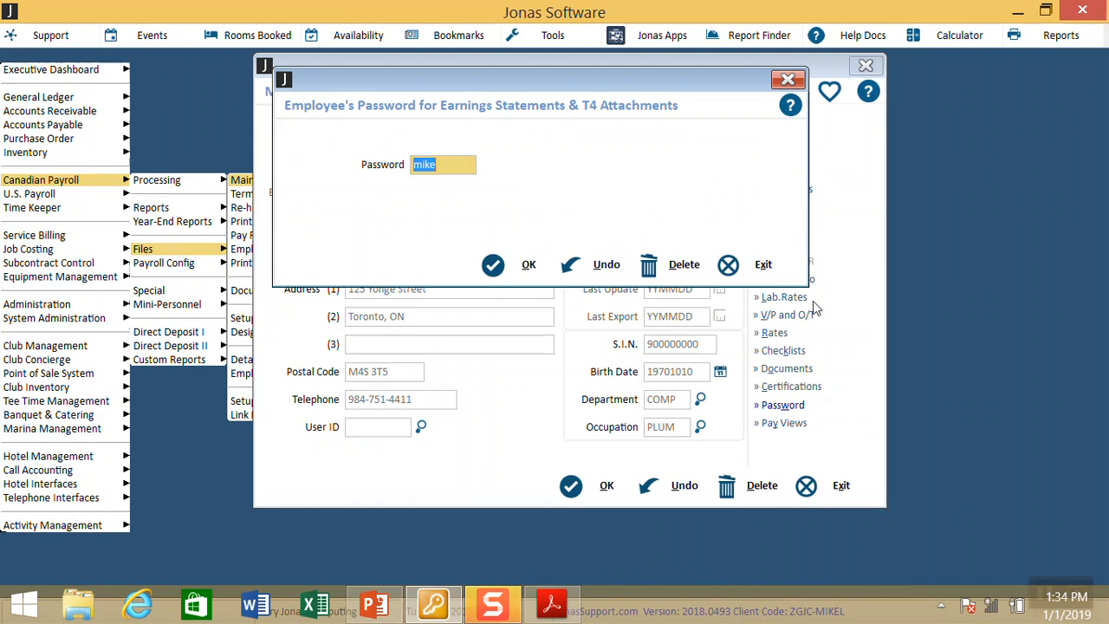
left_click(537, 265)
left_click(604, 486)
key("Escape")
key("Escape")
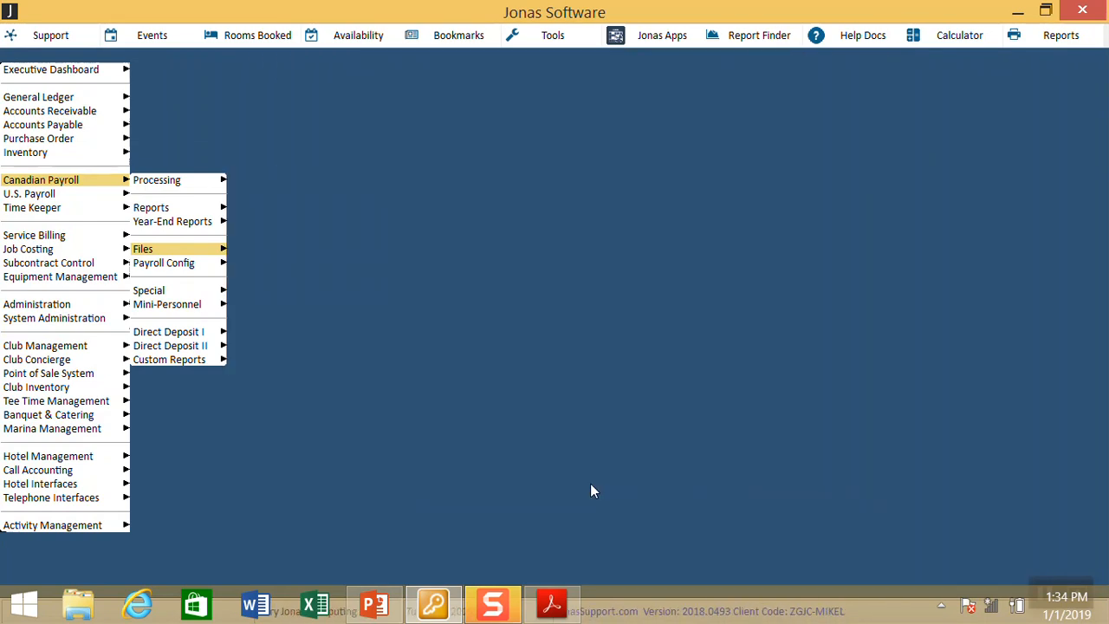
Step: Open Print T4's for payroll PYRL, year 18
key("Up")
key("Right")
key("Down")
key("Return")
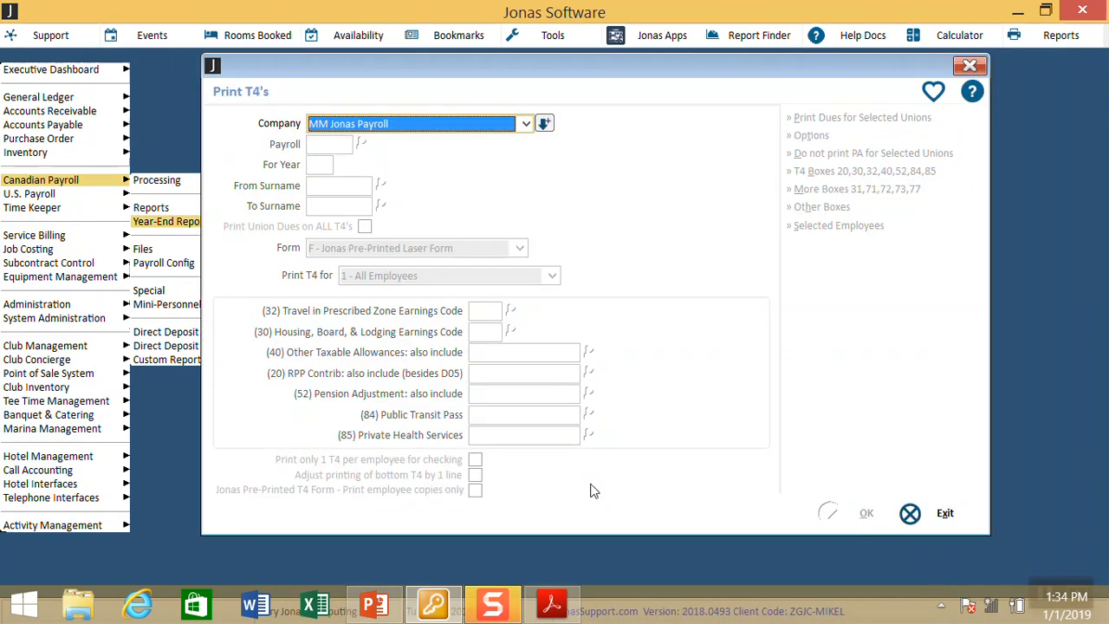
key("Return")
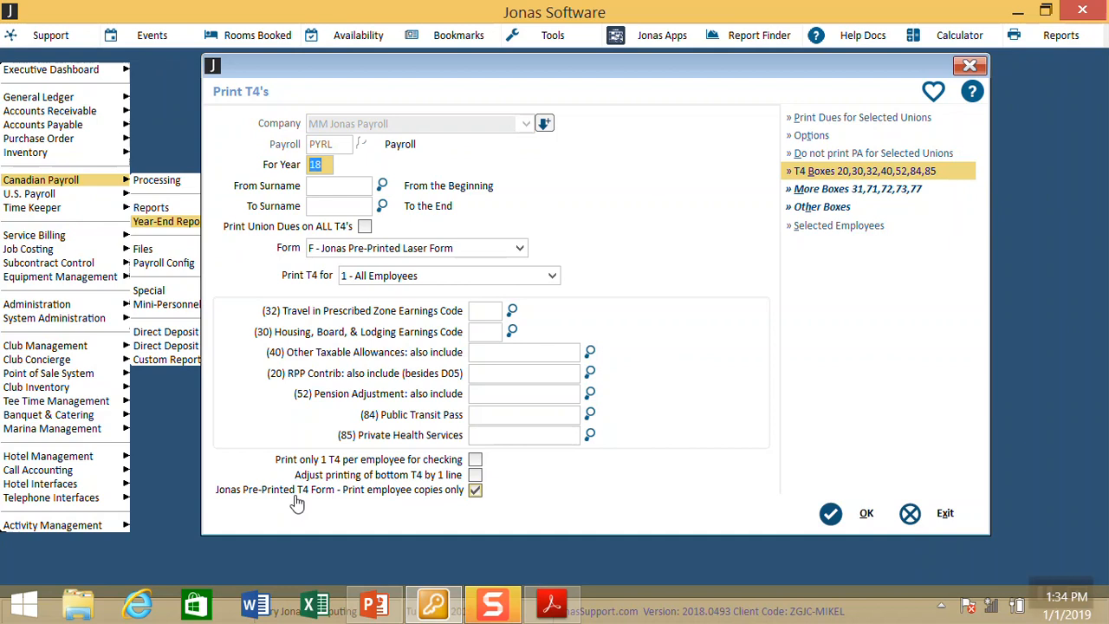
Step: Set Print T4 for to 2 - Email T4, then back to 1 - All Employees
left_click(421, 276)
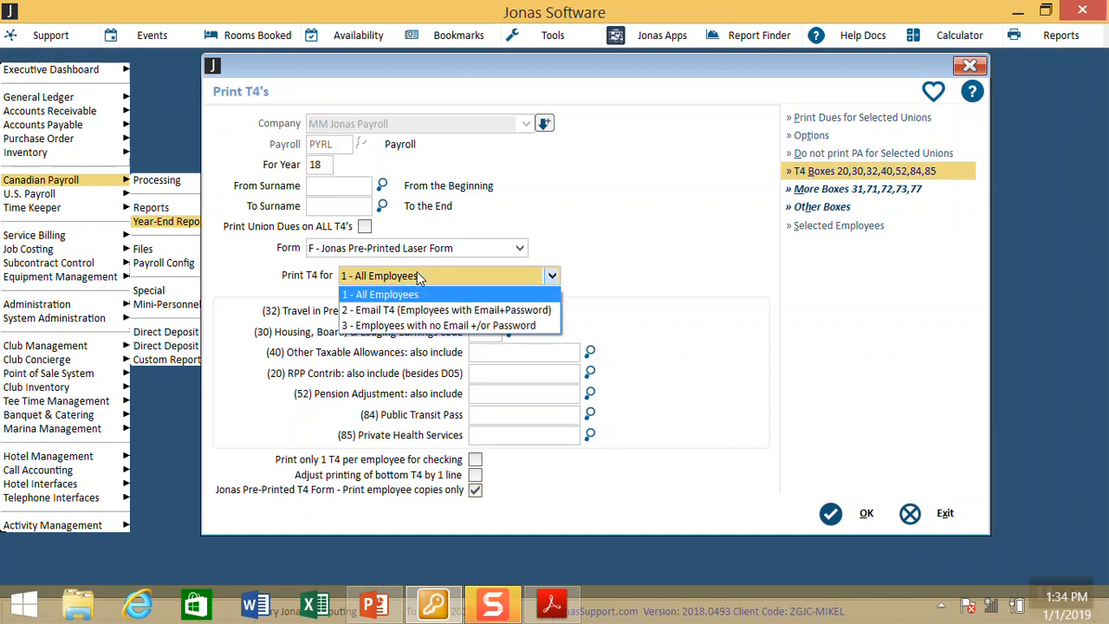
left_click(411, 311)
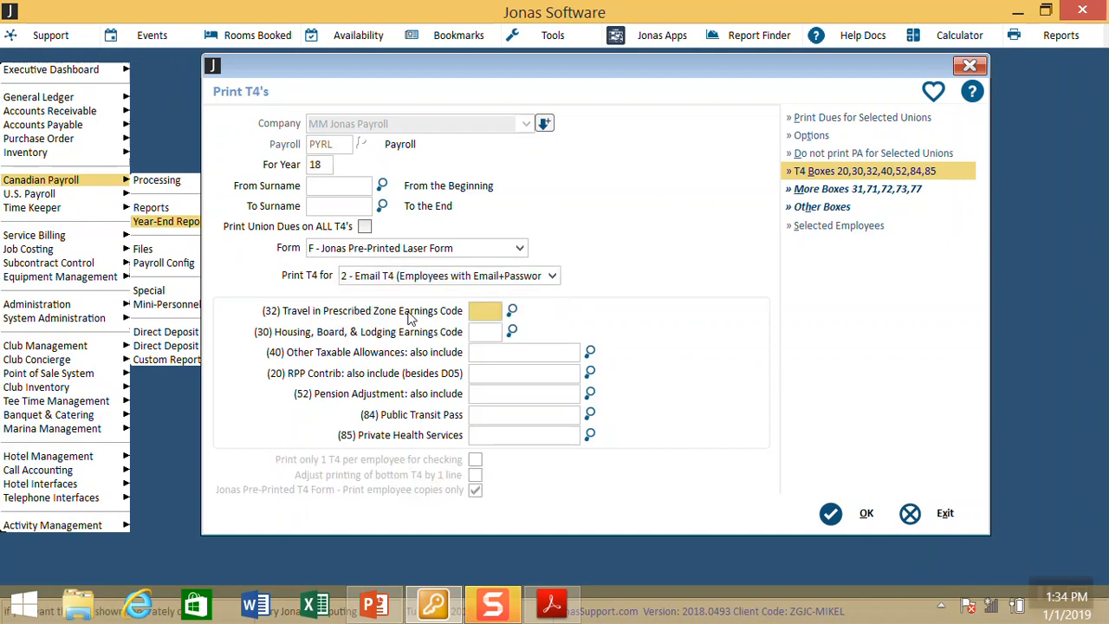
left_click(500, 277)
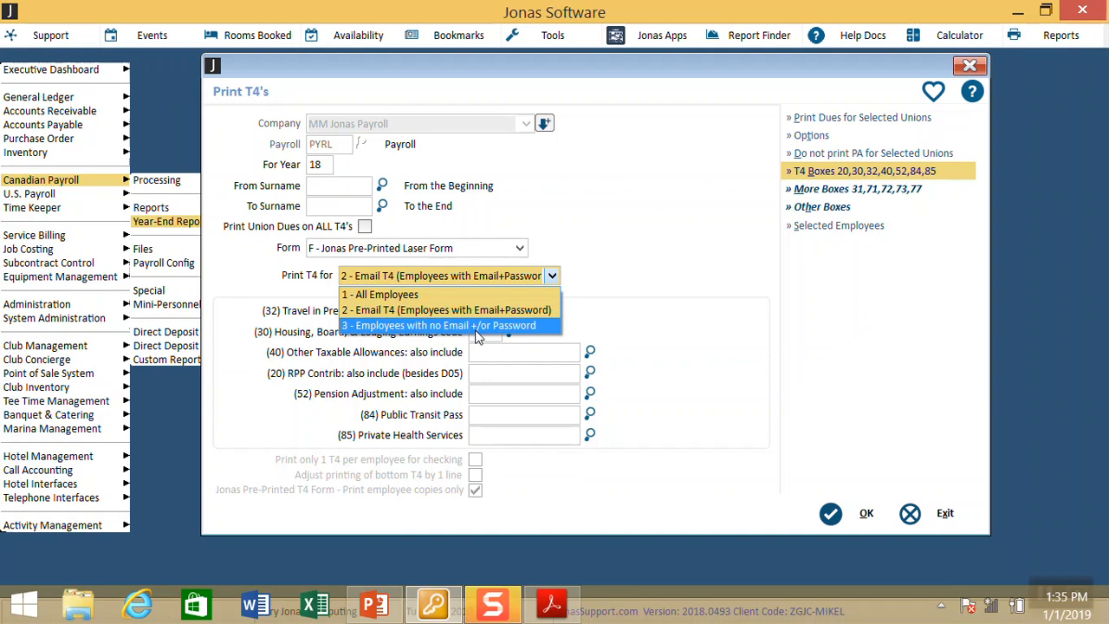
left_click(437, 295)
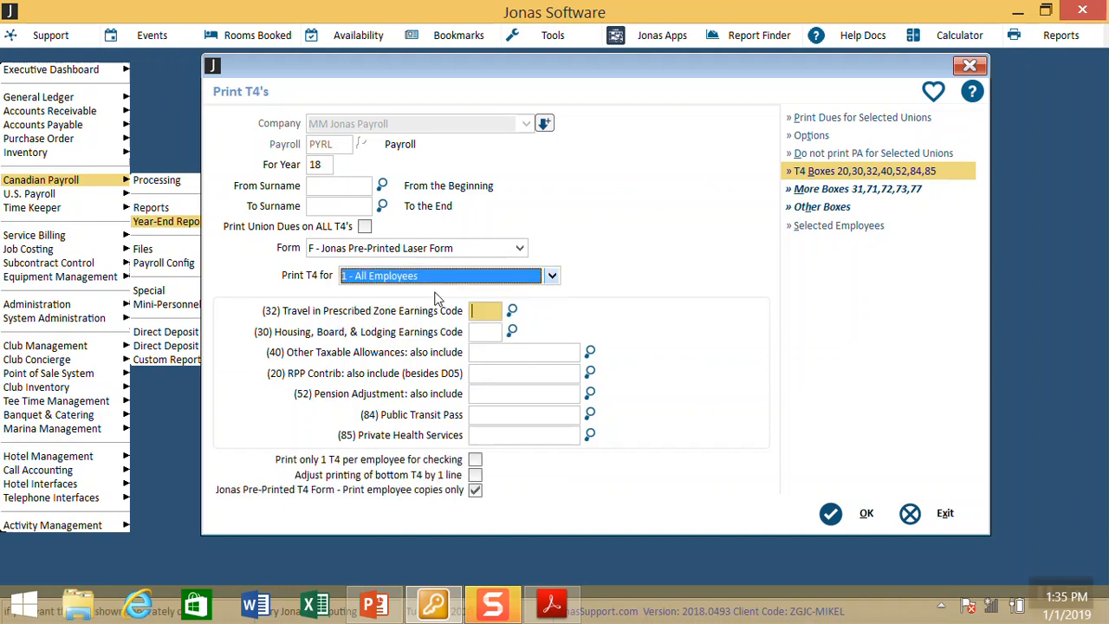
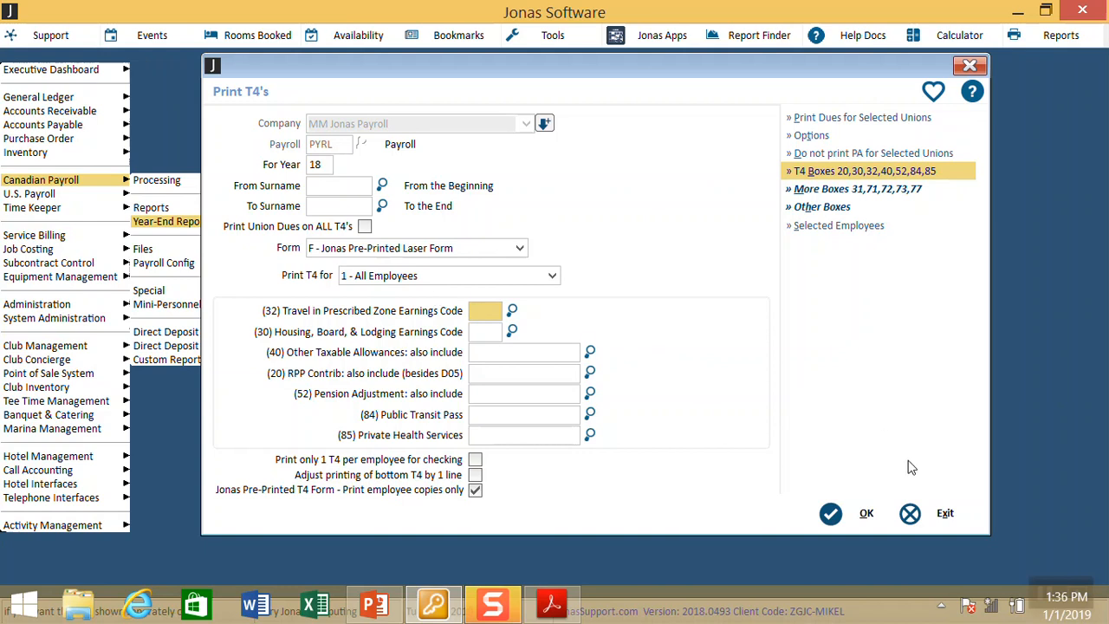
Step: Change the year 18 T4 form type to Magnetic Media/Internet File (XML Format)
left_click(910, 515)
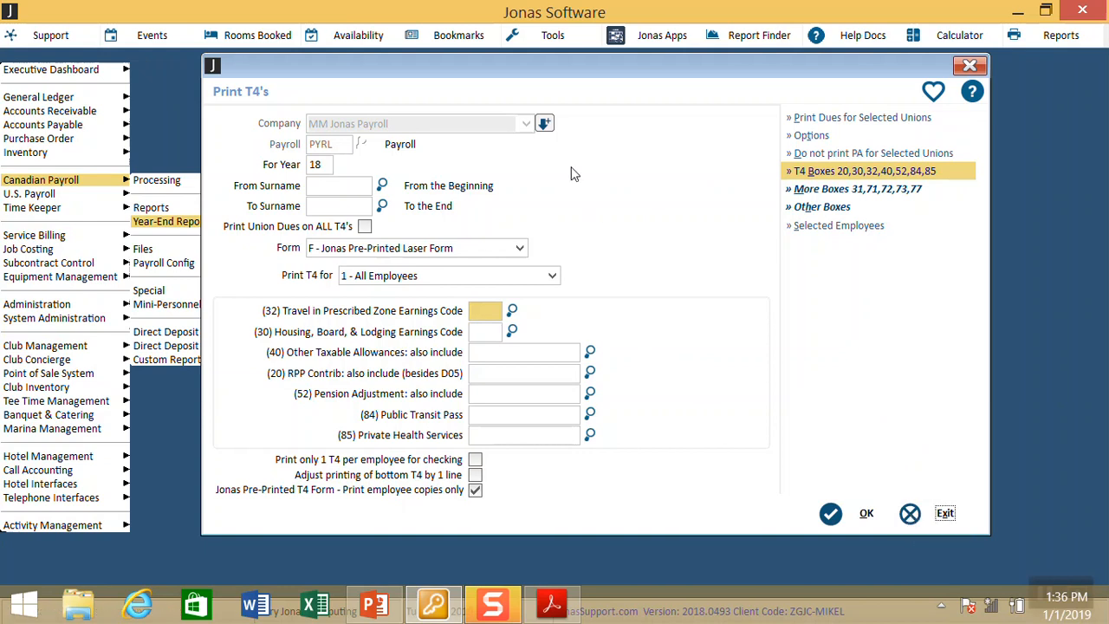
left_click(517, 248)
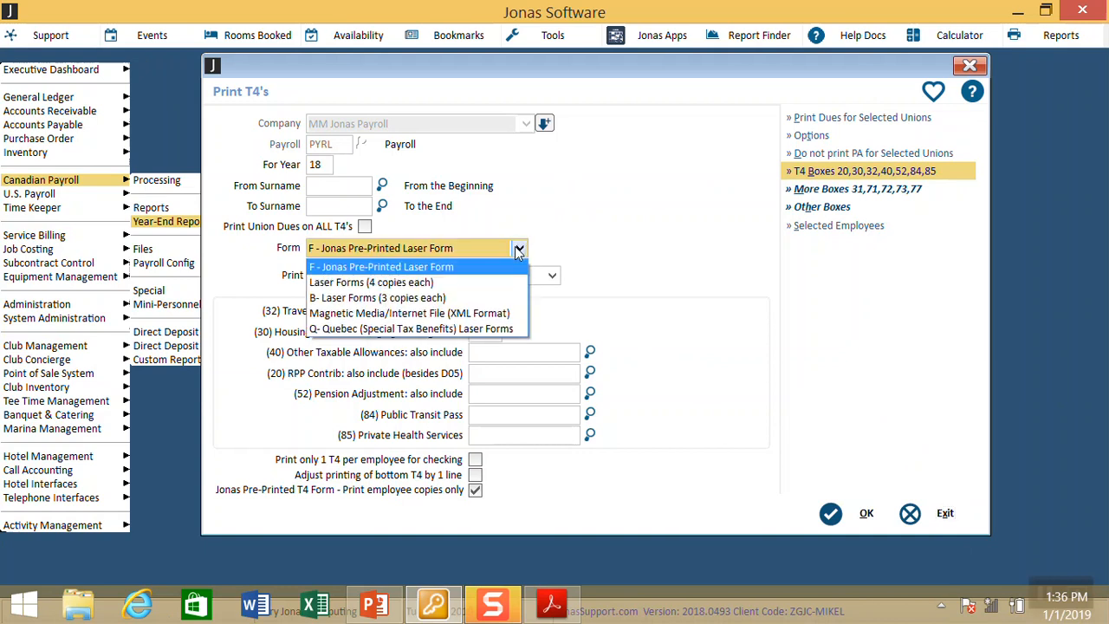
left_click(483, 313)
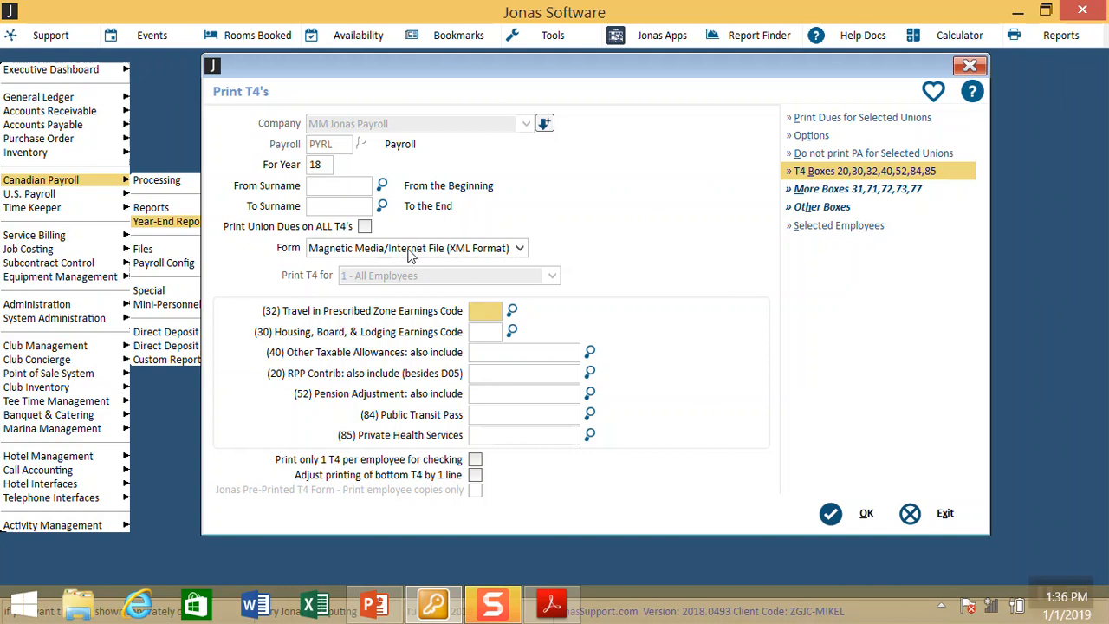
Step: Enter the transmitter number and street address in the XML T4 export settings
left_click(849, 517)
key("Tab")
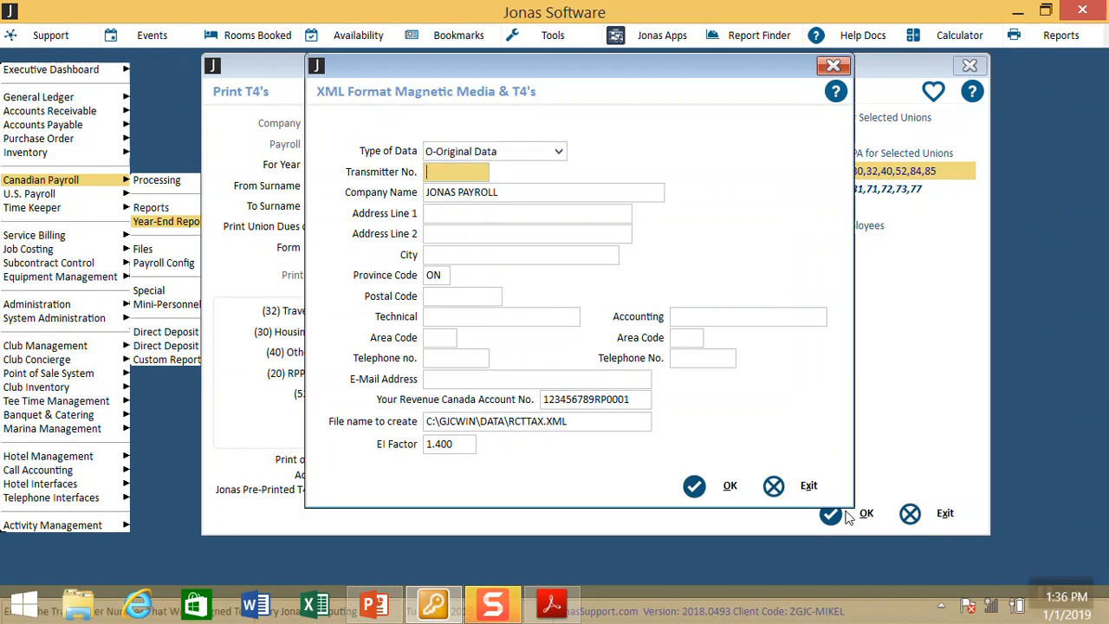
type("MM")
type("555555")
key("Tab")
key("Tab")
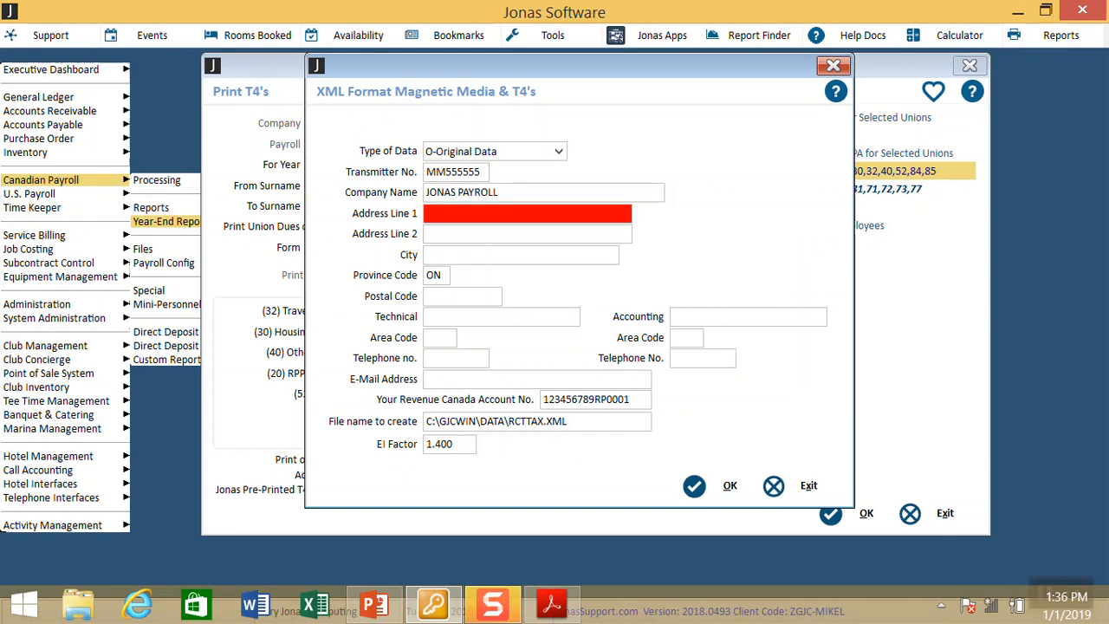
key("Tab")
Step: Enter the transmitter's city, postal code and technical contact's full name
key("Tab")
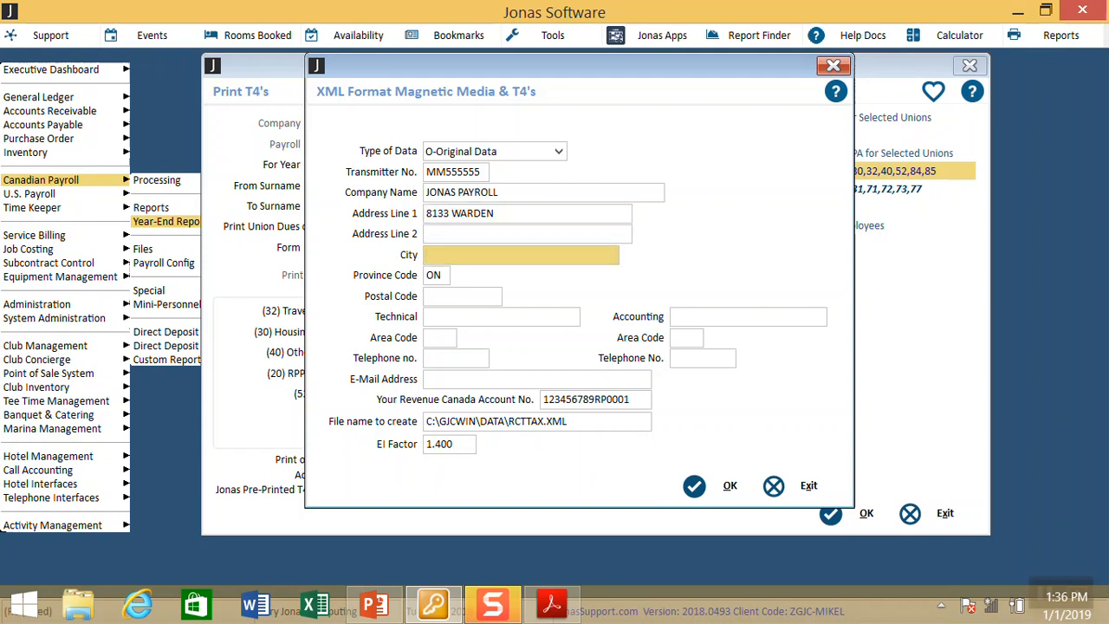
type("MAKRHAM")
key("Tab")
type("L4#")
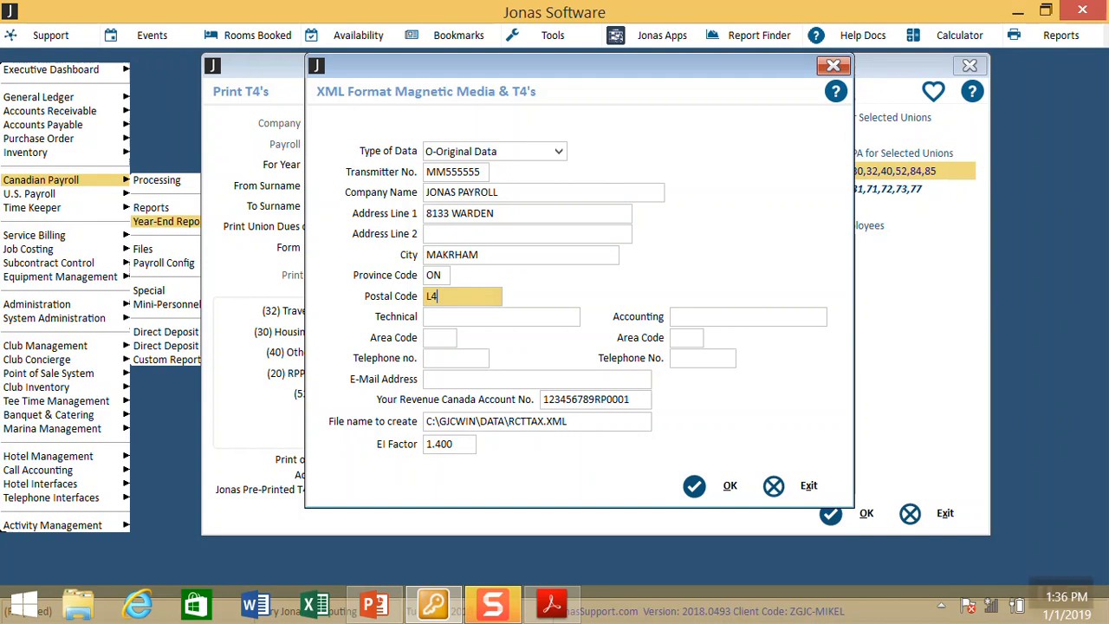
key("BackSpace")
type("E 3P6")
key("Tab")
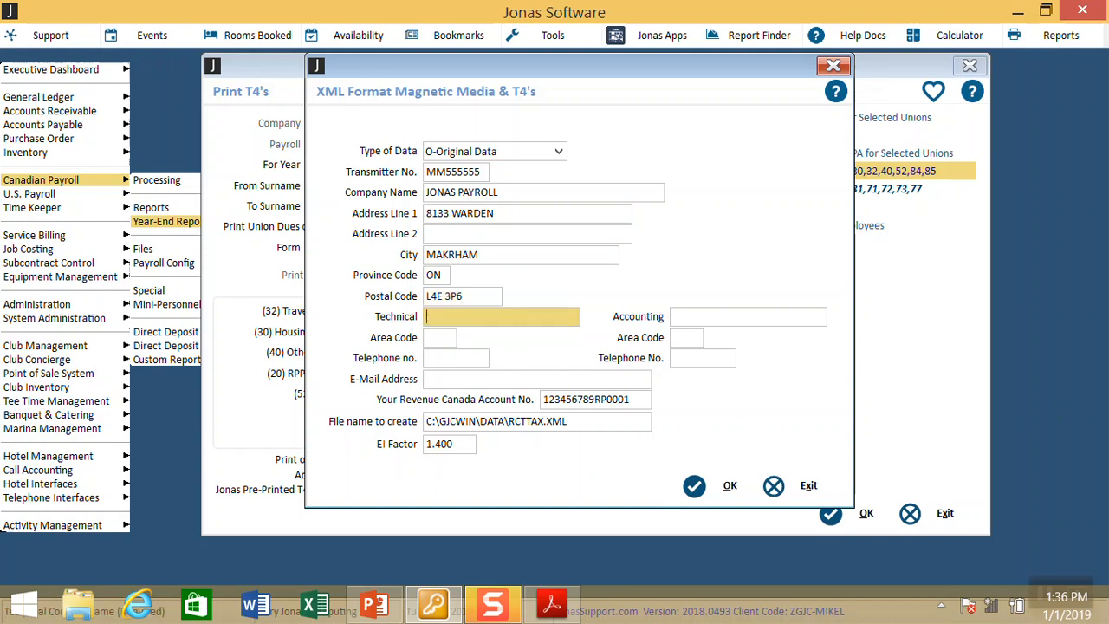
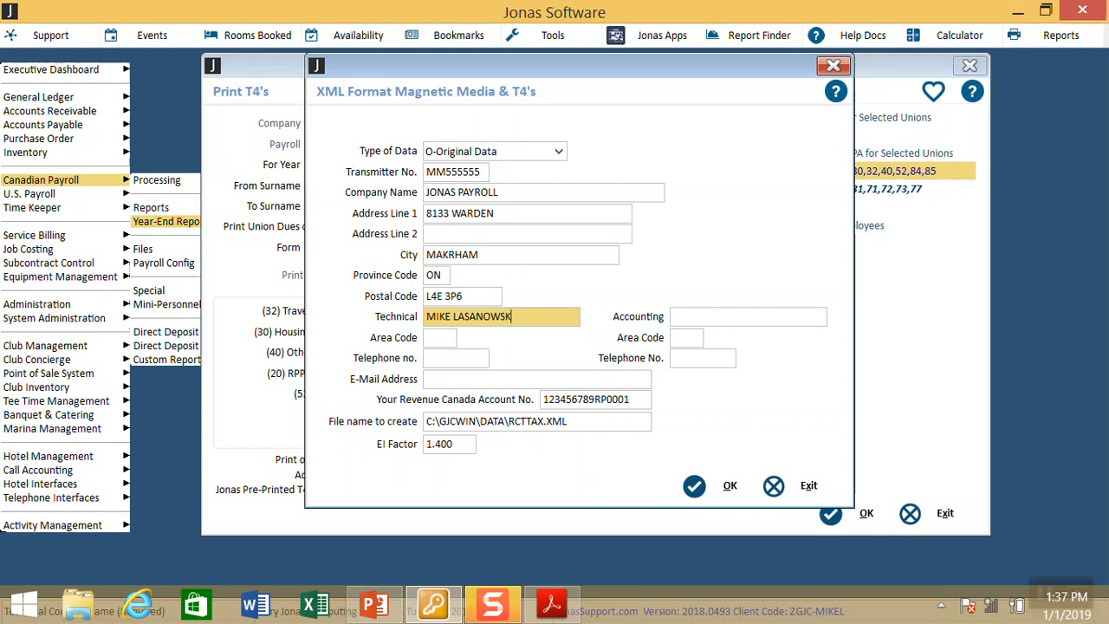
Step: Enter the technical contact's area code and telephone number
key("Tab")
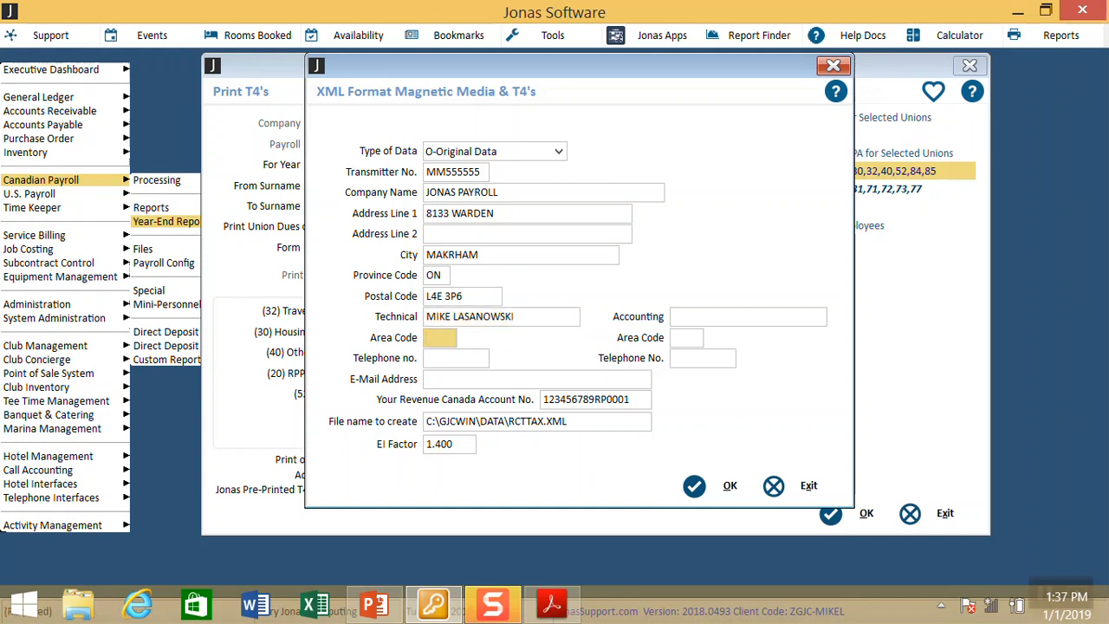
type("416")
key("BackSpace")
key("BackSpace")
key("BackSpace")
type("905")
key("Tab")
key("Tab")
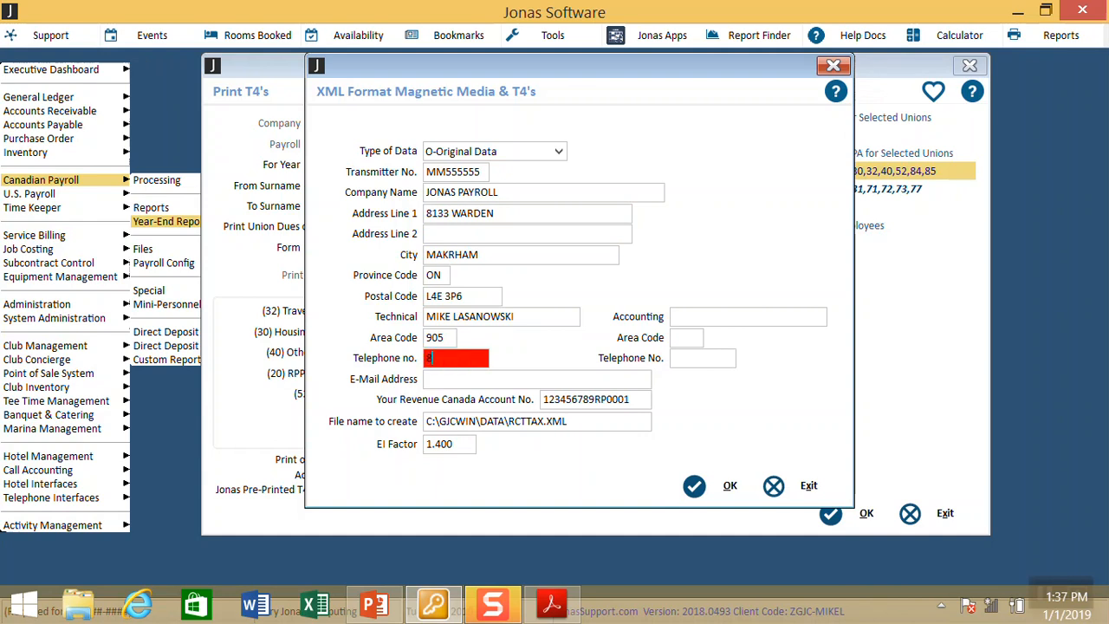
key("Tab")
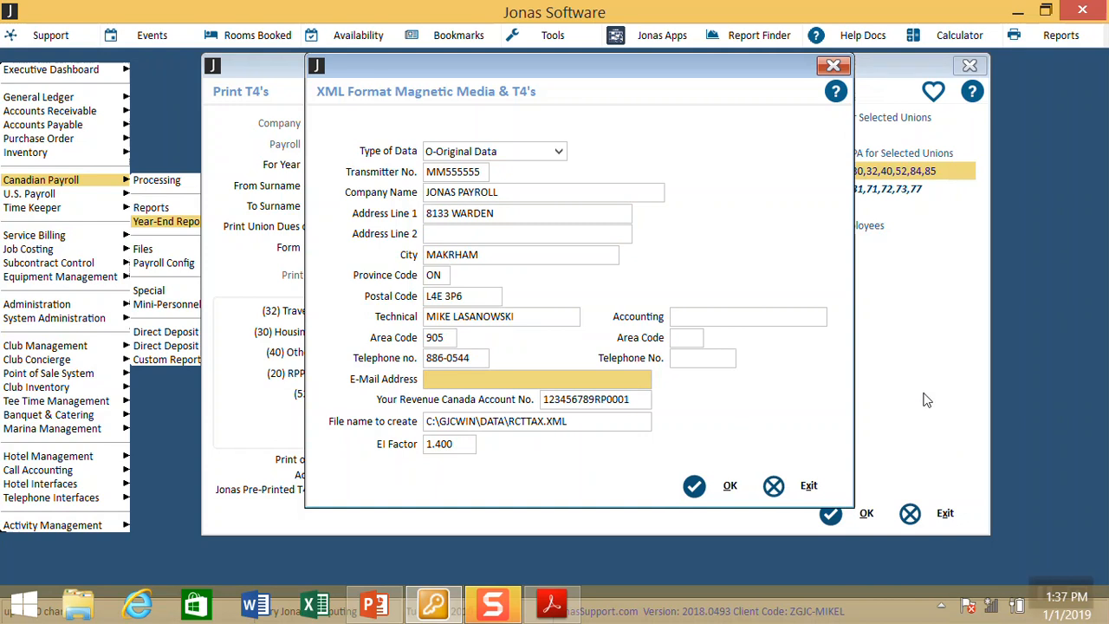
Step: Enter the accounting contact's full name, area code and telephone number
left_click(768, 316)
key("Tab")
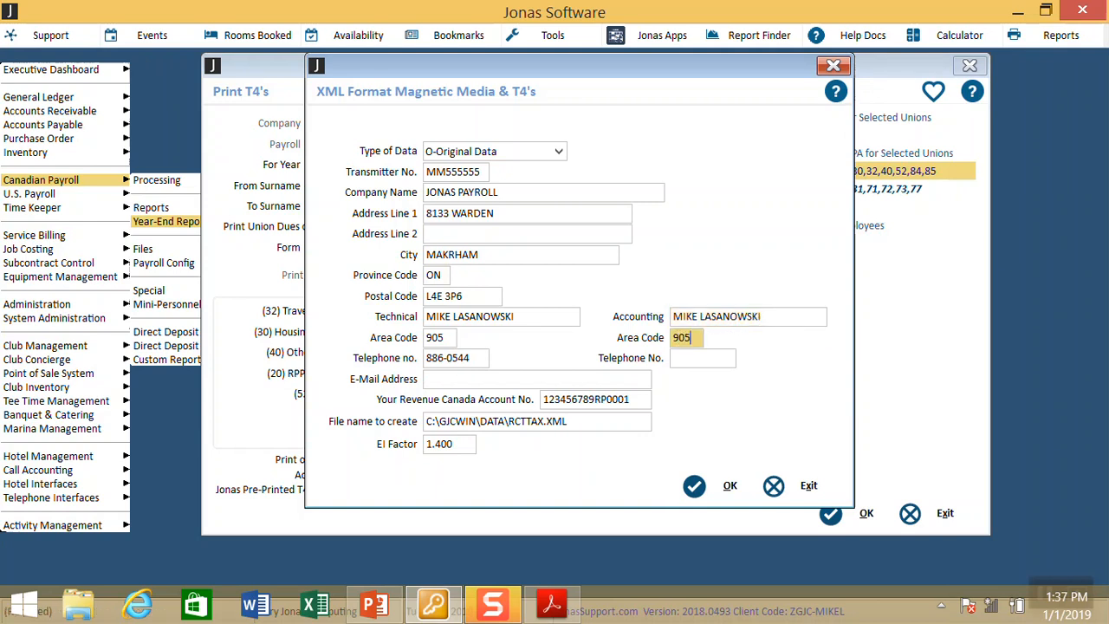
key("Tab")
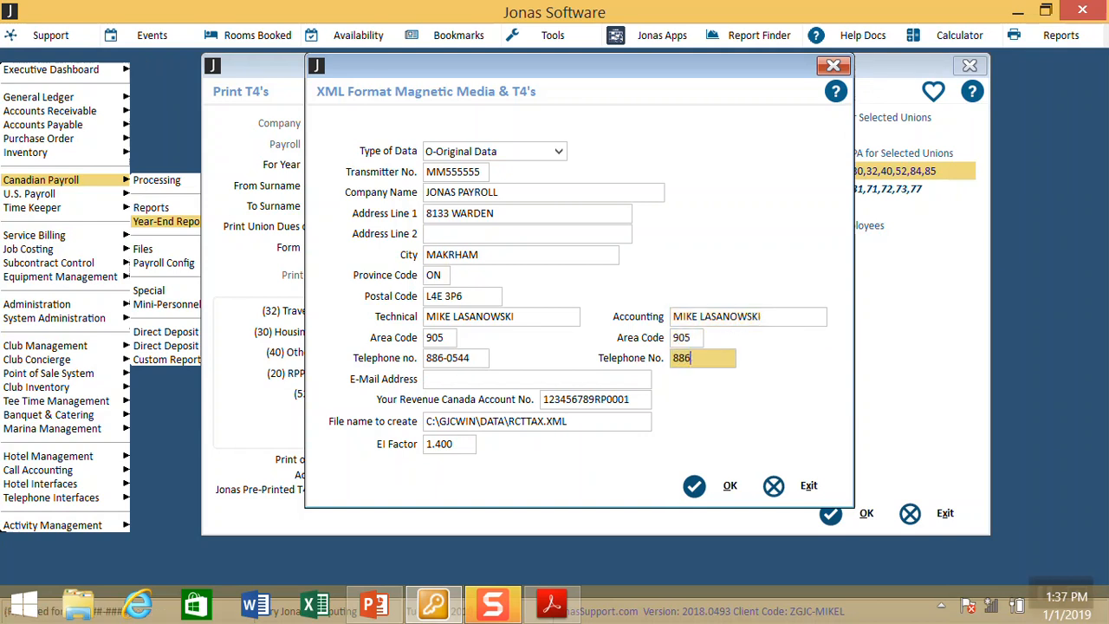
key("Tab")
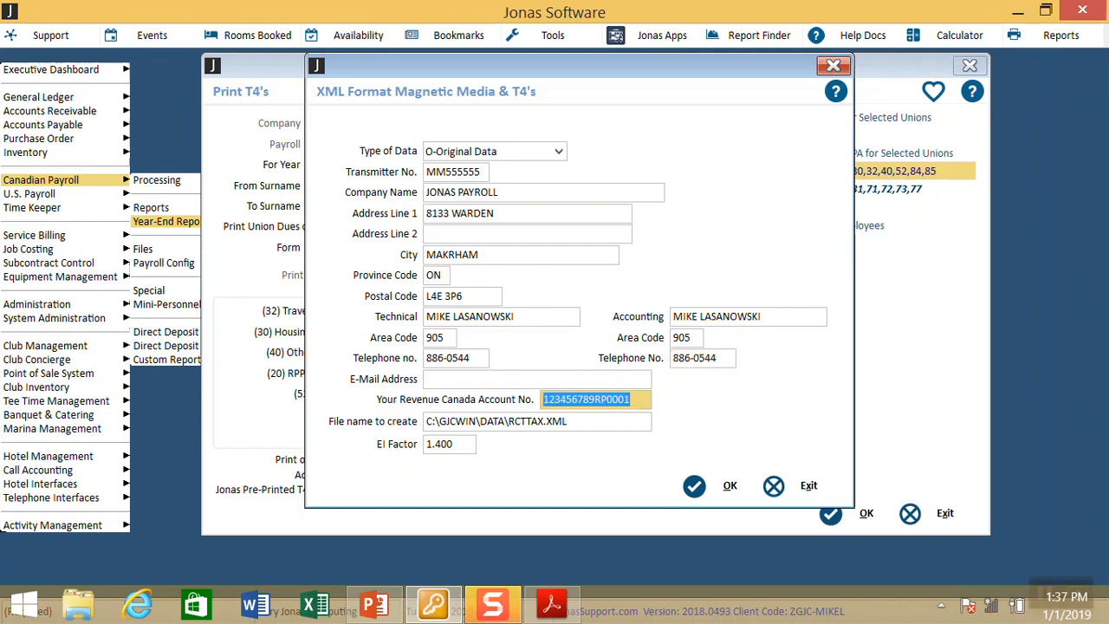
Step: Fill in the contact e-mail and rename the output file to RCTTAX2018.XML
left_click(528, 378)
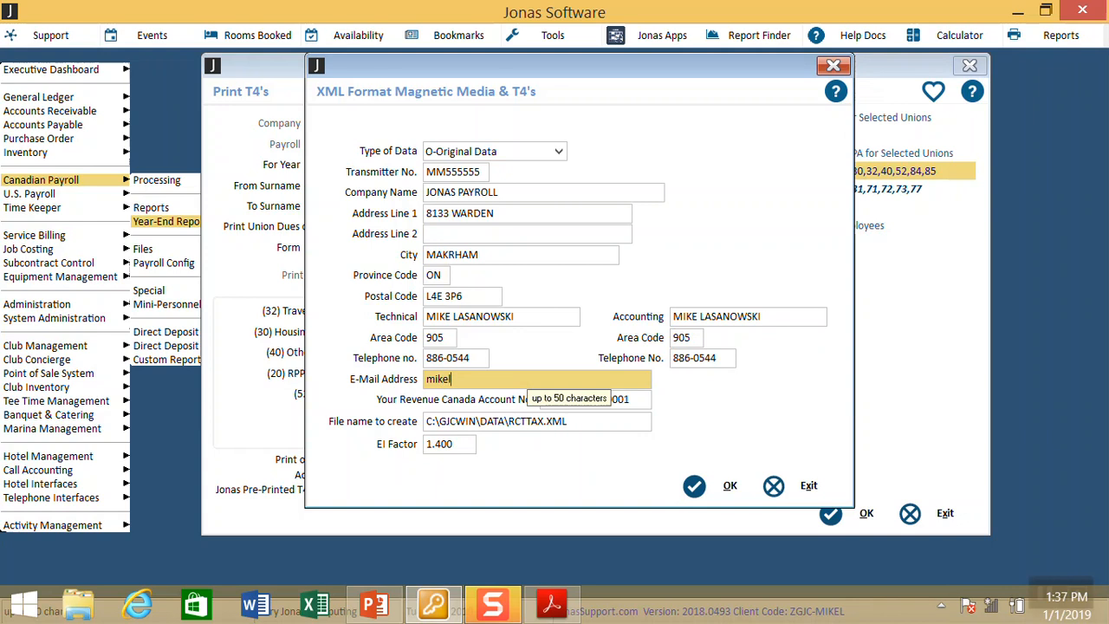
key("Tab")
key("Tab")
key("Tab")
key("Tab")
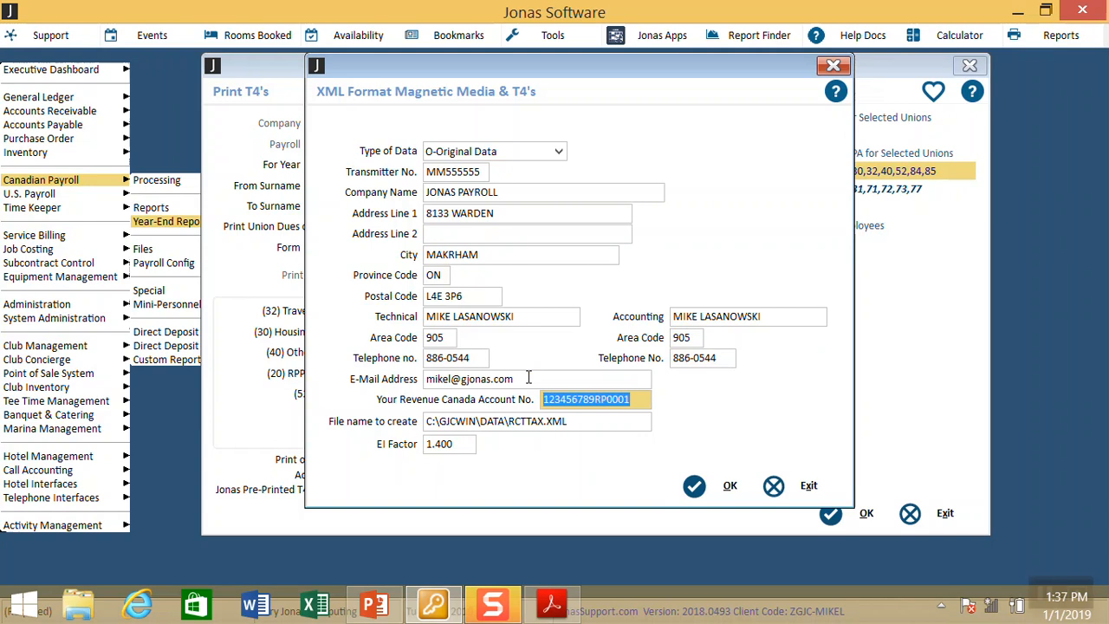
key("Tab")
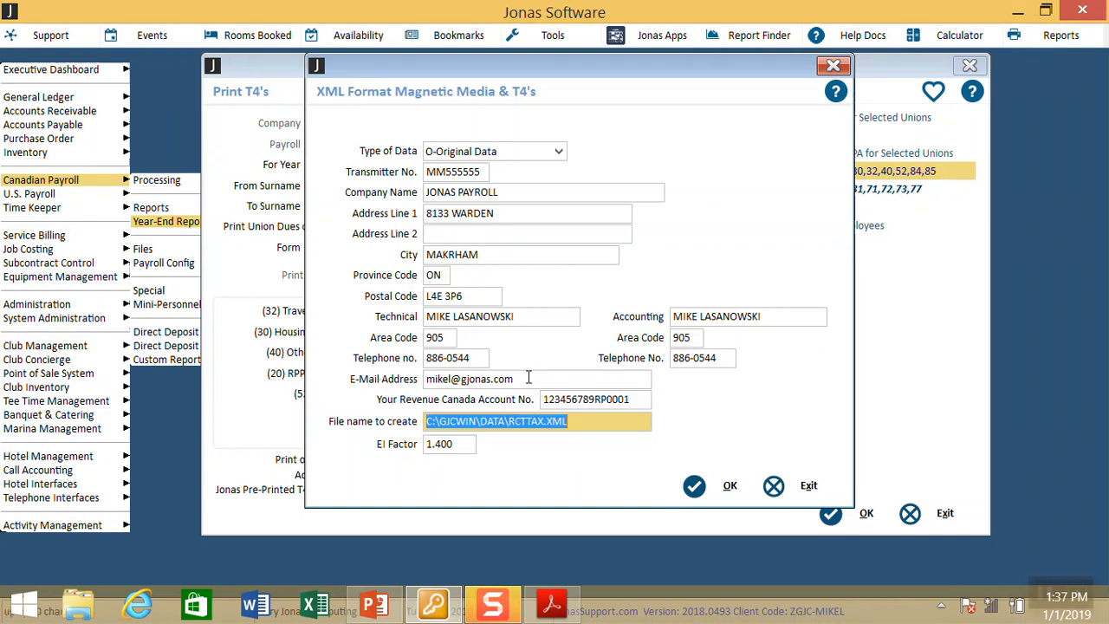
key("End")
key("Left")
key("Left")
key("Left")
key("Left")
type("2018")
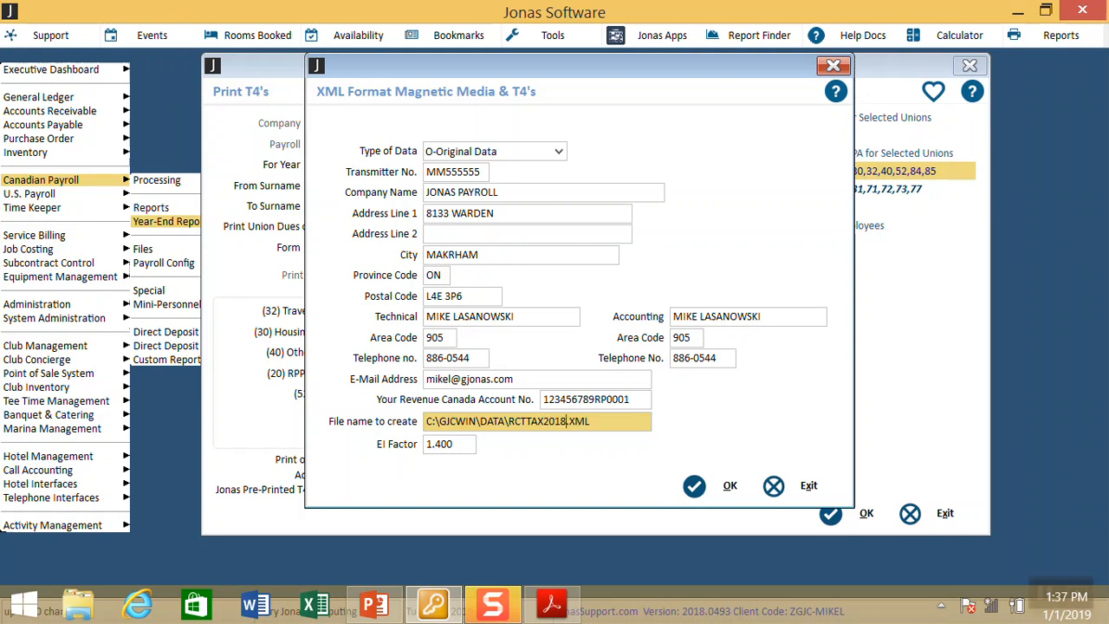
key("Tab")
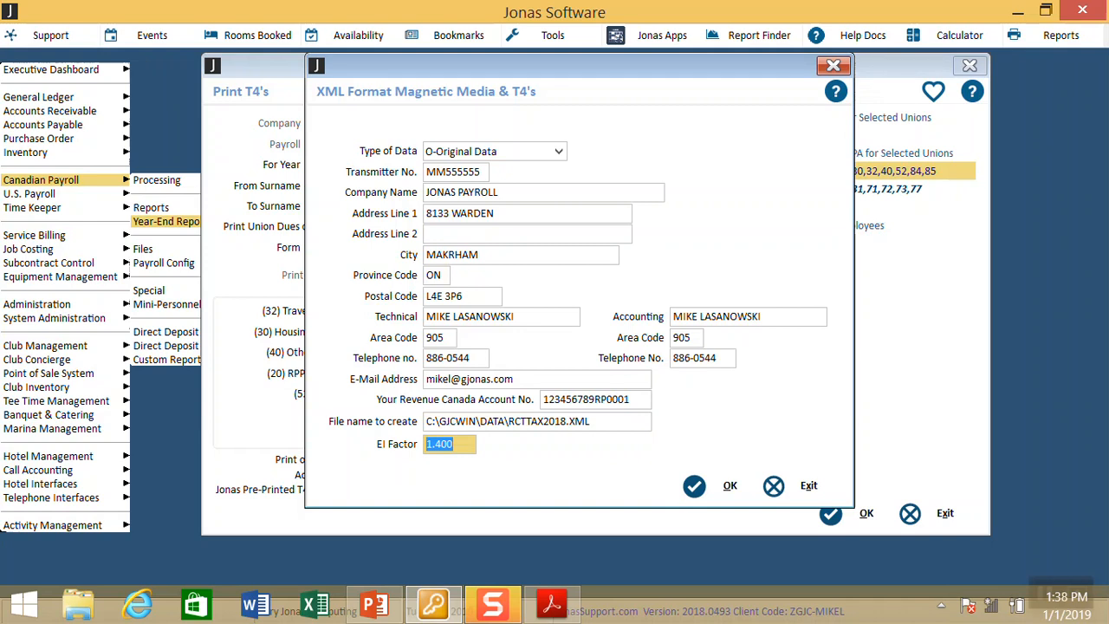
Step: Create the RCTTAX2018.XML file with 4 T4s and acknowledge the success message
key("Tab")
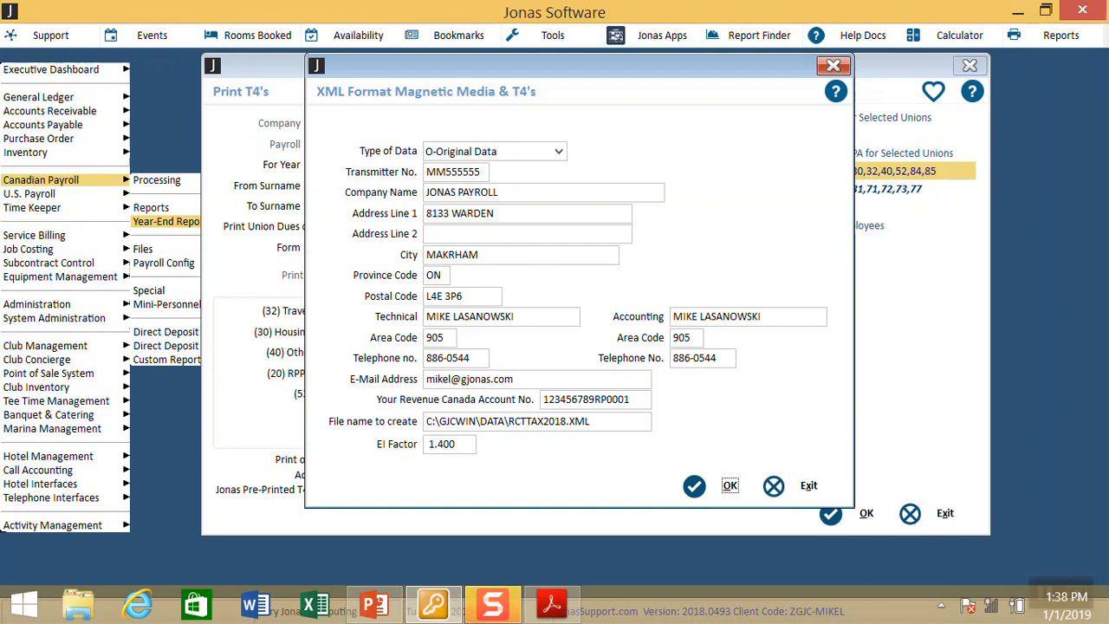
key("Return")
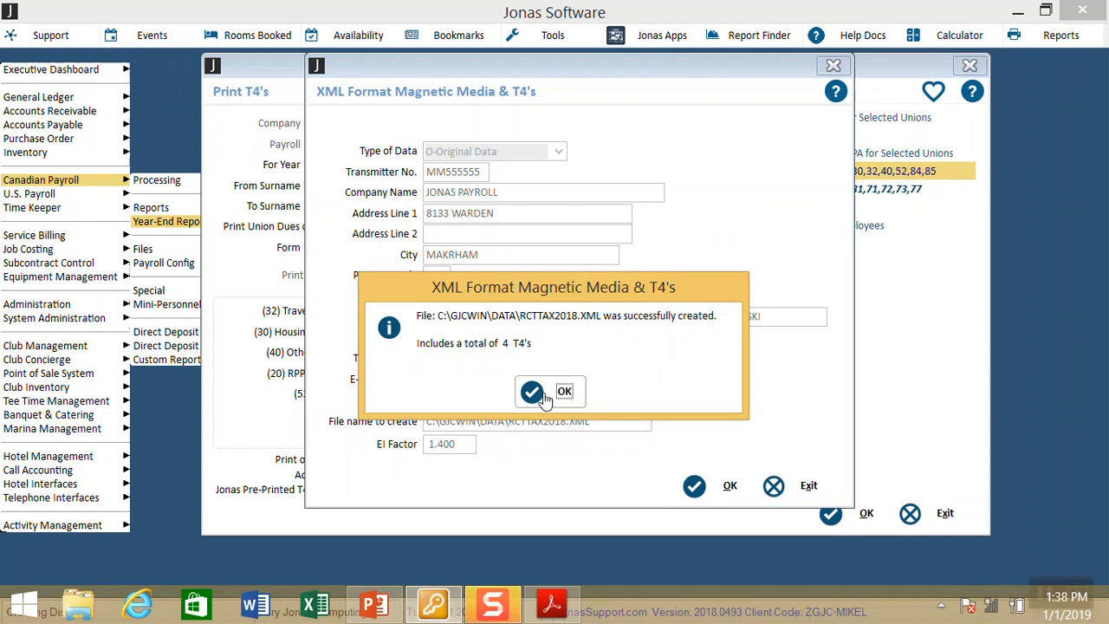
left_click(563, 390)
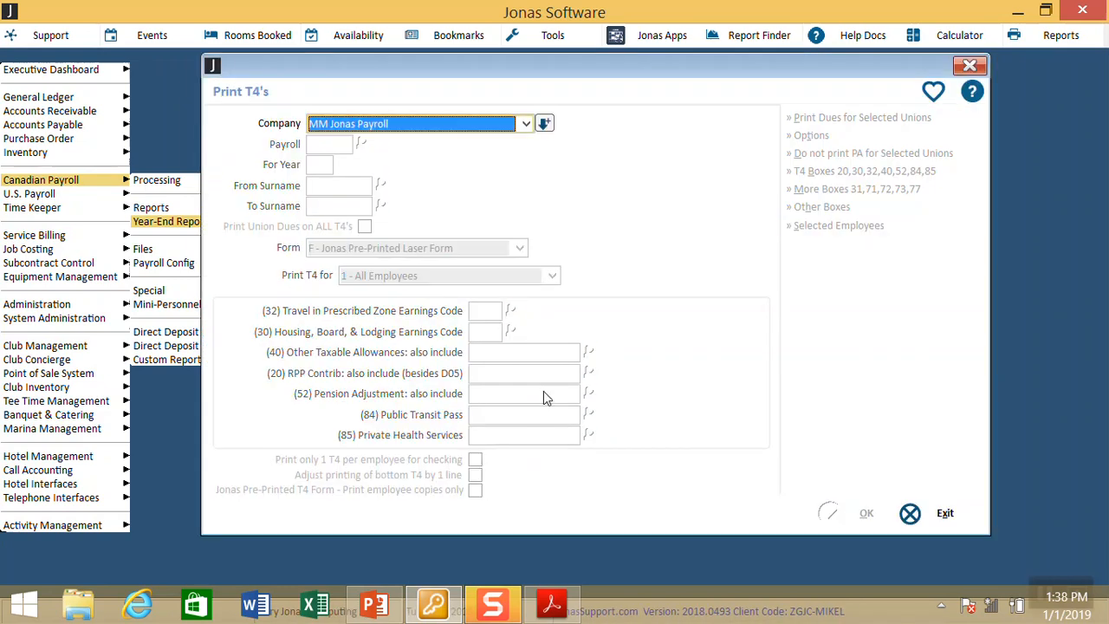
Step: Reselect the Magnetic Media/Internet File (XML Format) form and reopen the XML export settings
key("Return")
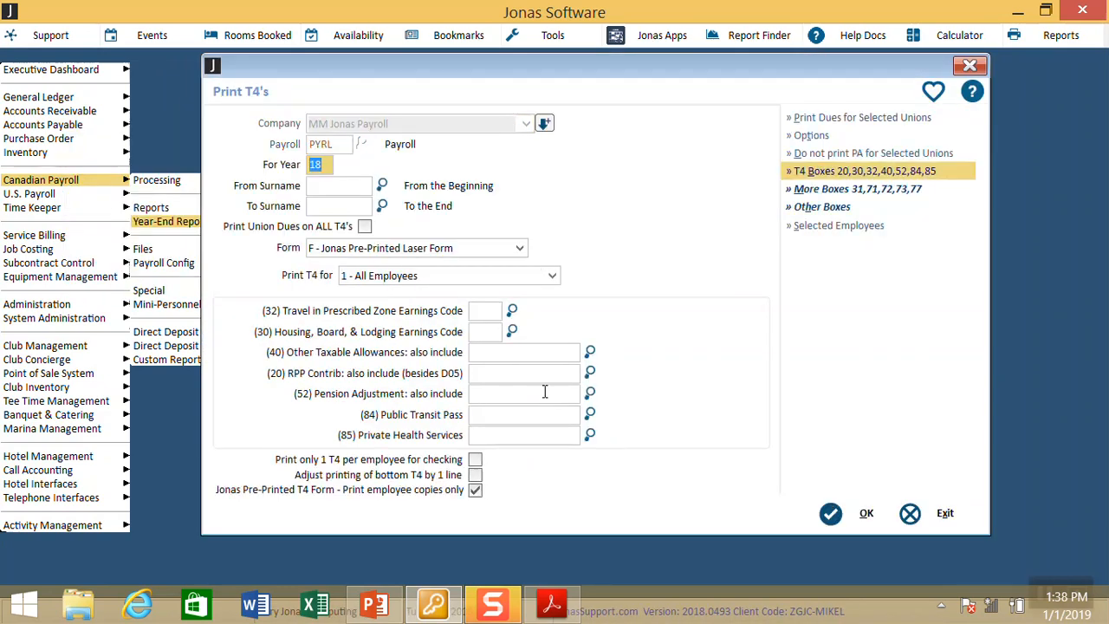
key("Tab")
key("Tab")
key("Tab")
key("Tab")
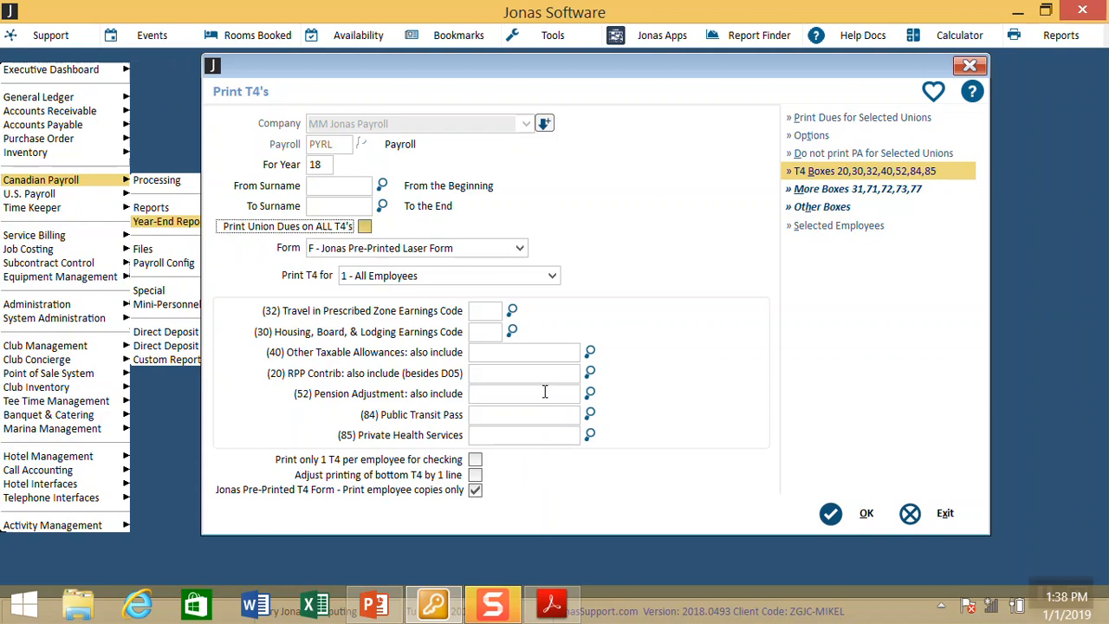
left_click(519, 248)
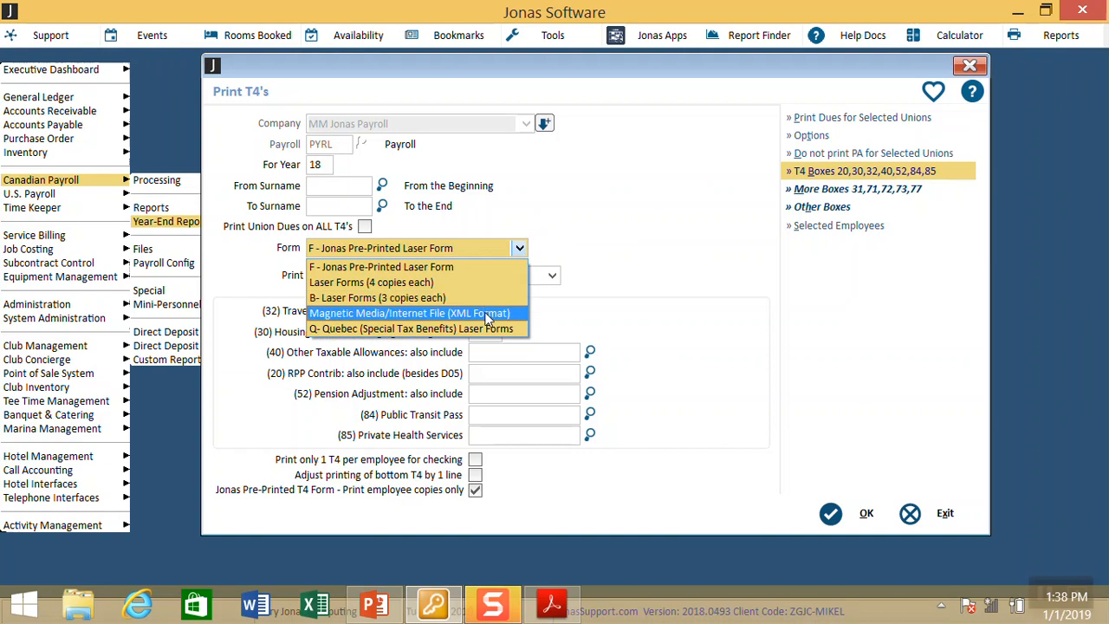
left_click(487, 313)
left_click(862, 515)
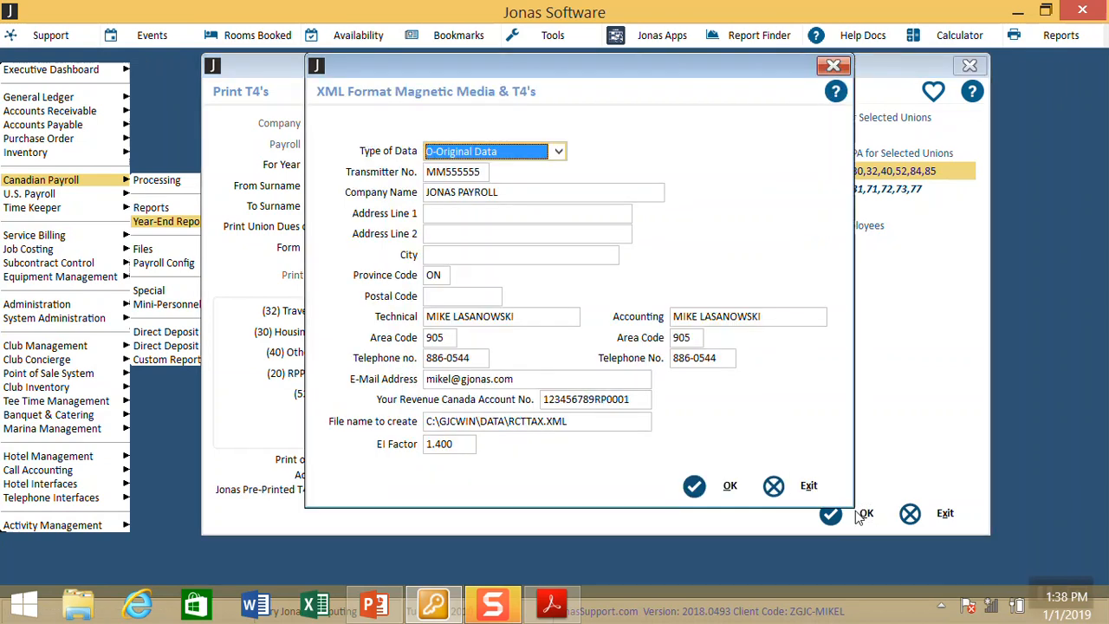
Step: Re-enter the transmitter's street address and city
key("Tab")
key("Tab")
key("Tab")
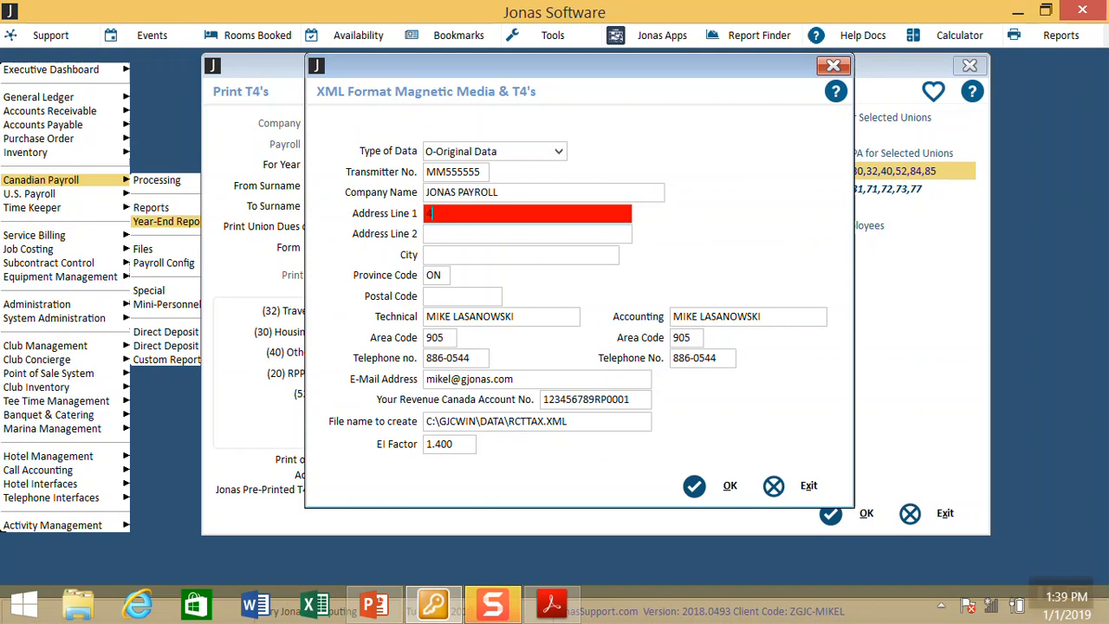
key("Tab")
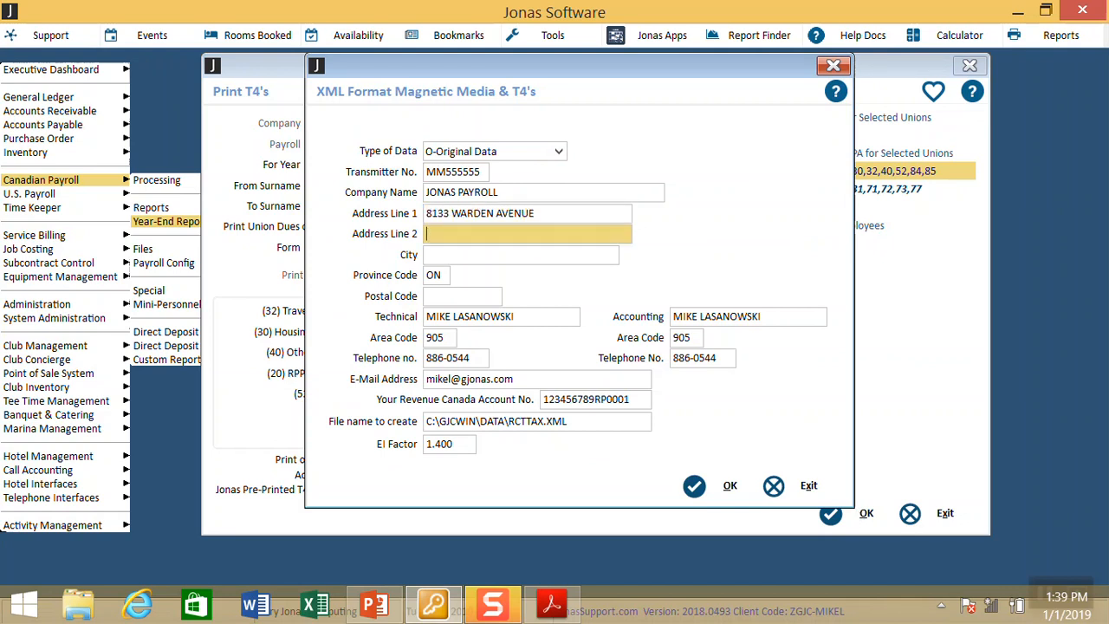
key("Tab")
type("MKR")
key("BackSpace")
key("BackSpace")
type("AKR")
key("BackSpace")
key("BackSpace")
type("RKHAM")
key("Tab")
key("Tab")
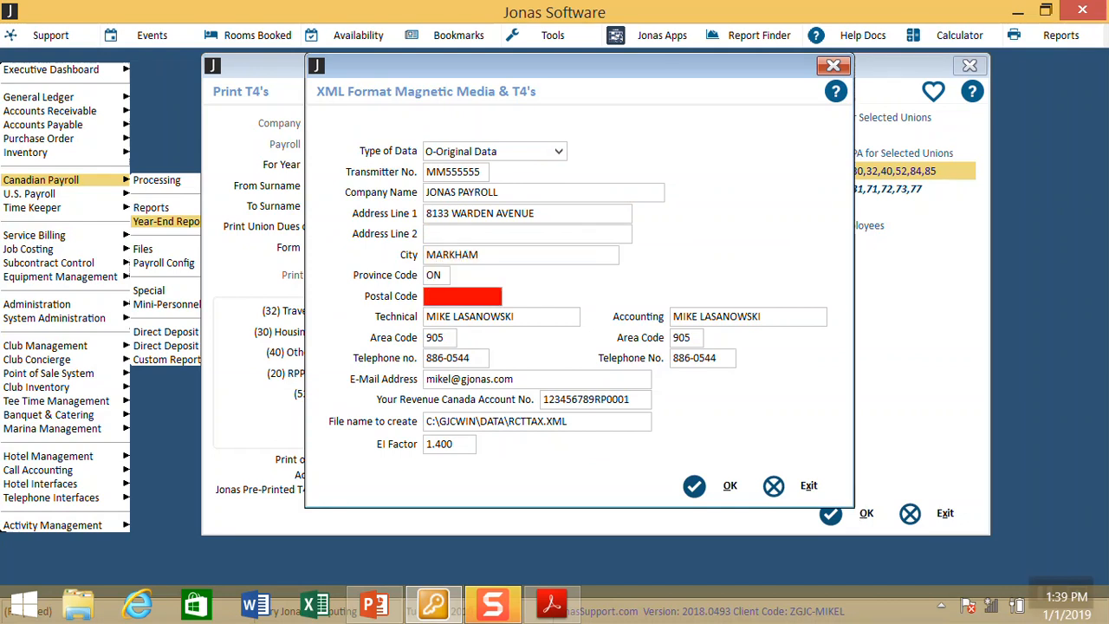
Step: Re-enter the transmitter's postal code
type("L4E 3R5")
key("Tab")
key("Tab")
key("Tab")
key("Tab")
key("Tab")
key("Tab")
key("Tab")
key("Tab")
key("Tab")
key("Left")
key("Left")
key("Left")
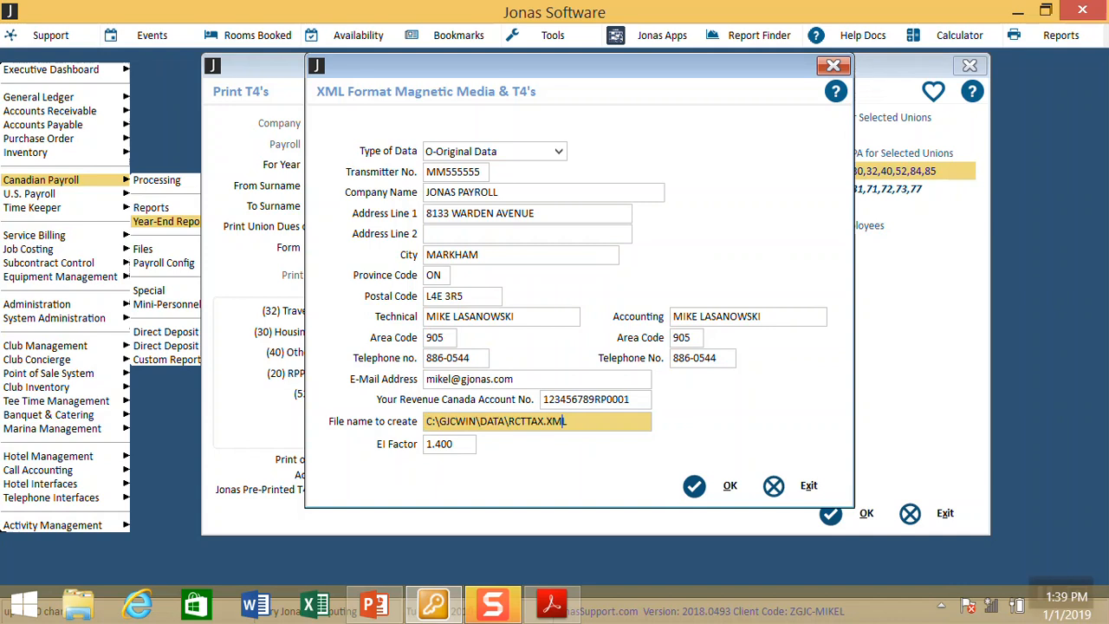
Step: Name the file RCTTAX2018.XML and append 4 more T4s, for 8 in total
type("2018")
key("Tab")
key("Tab")
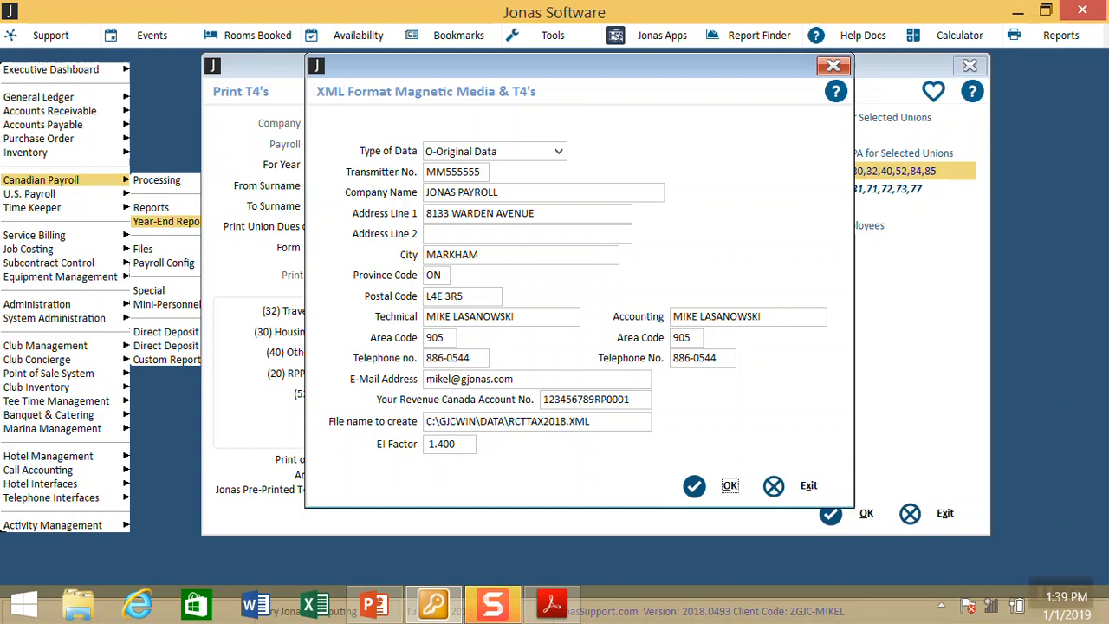
key("Return")
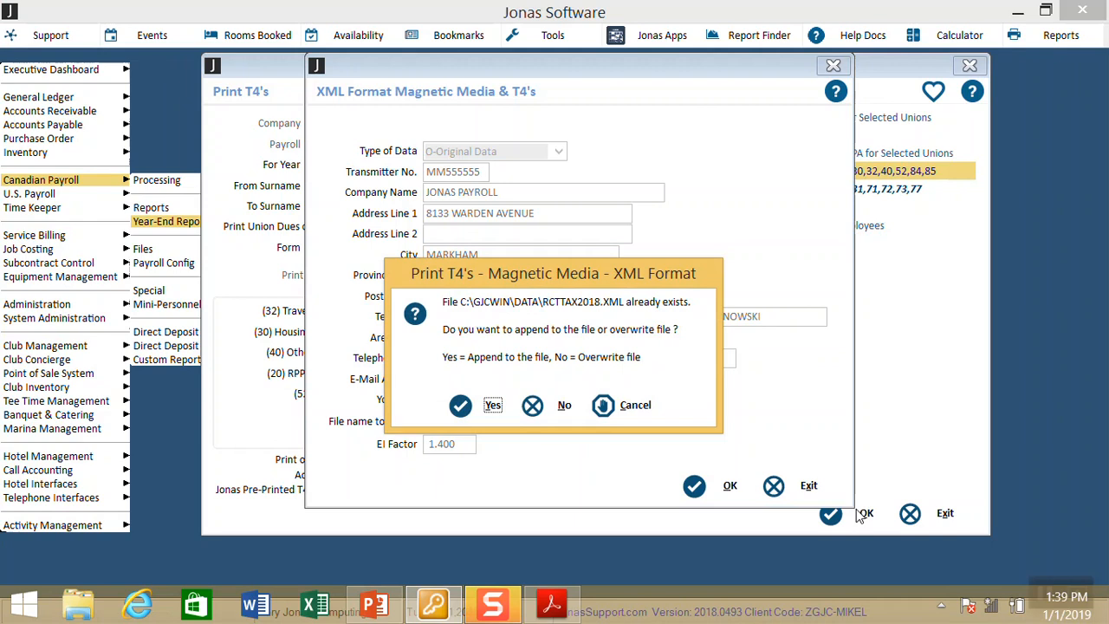
key("Return")
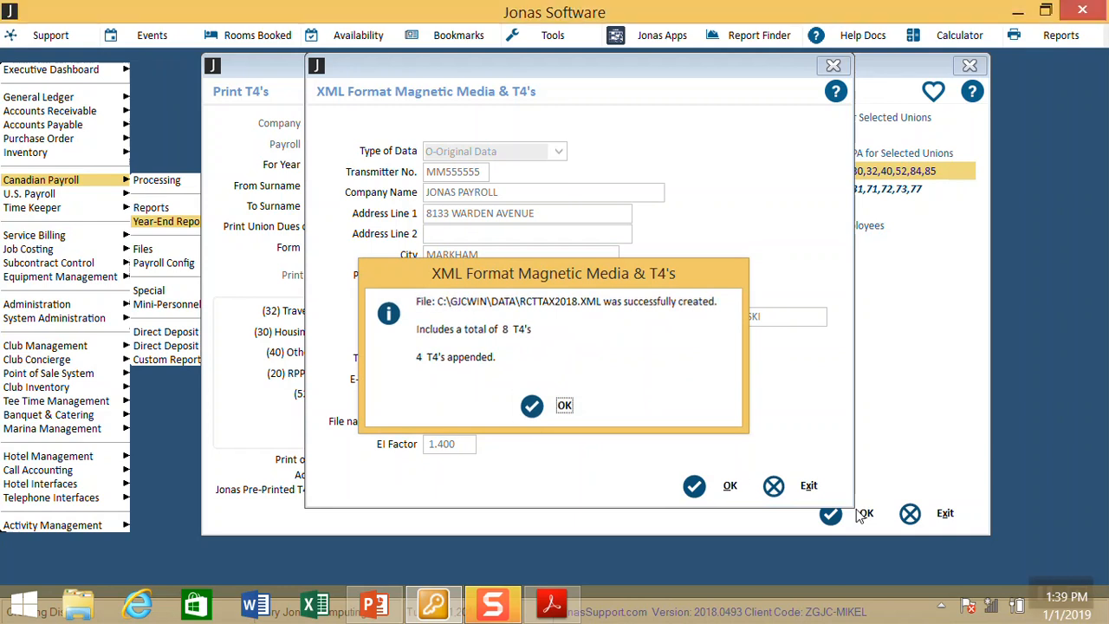
key("Return")
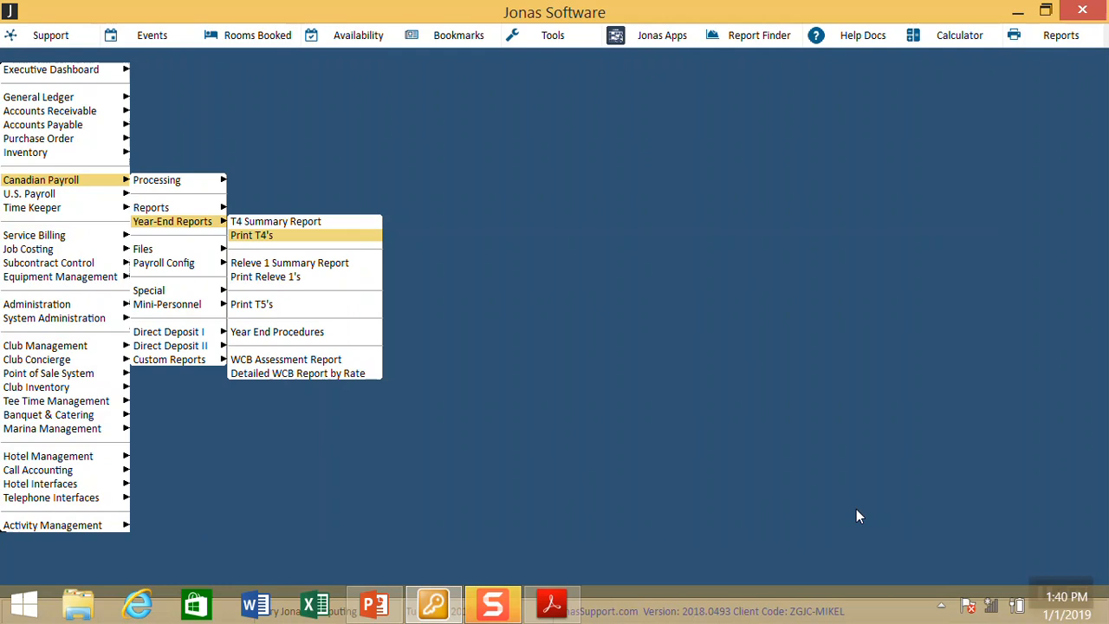
key("Left")
key("Right")
key("Down")
key("Down")
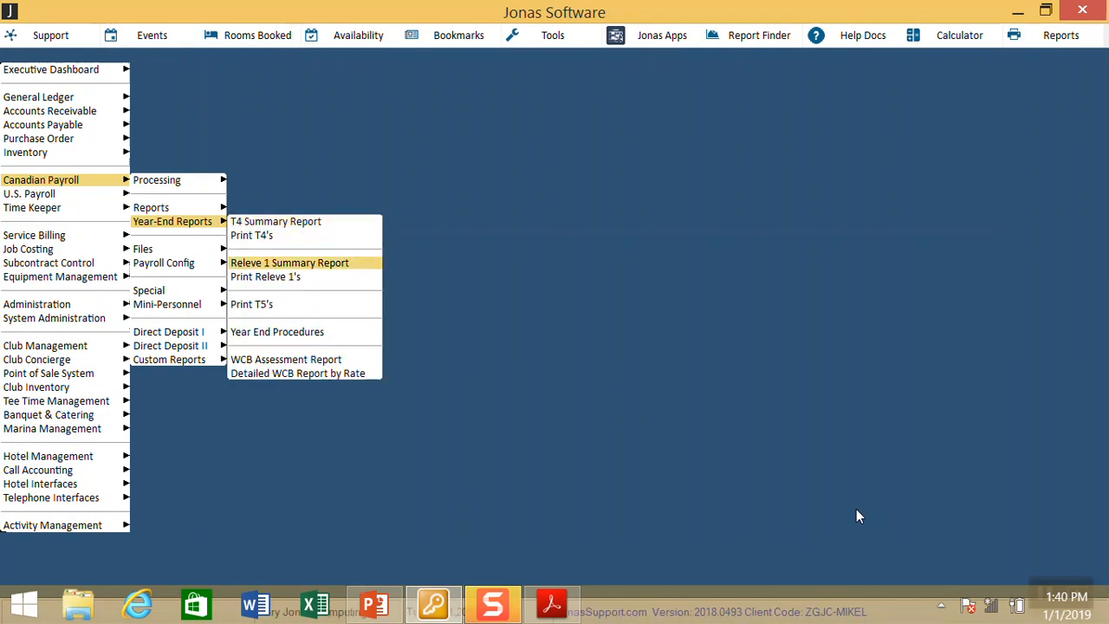
key("Down")
key("Up")
key("Return")
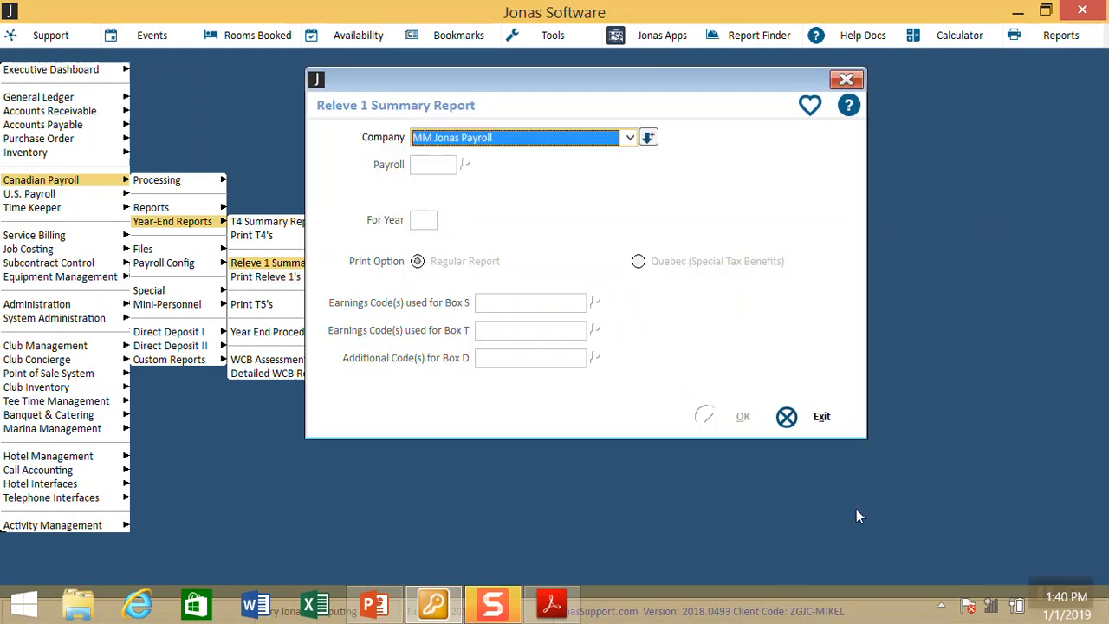
key("Return")
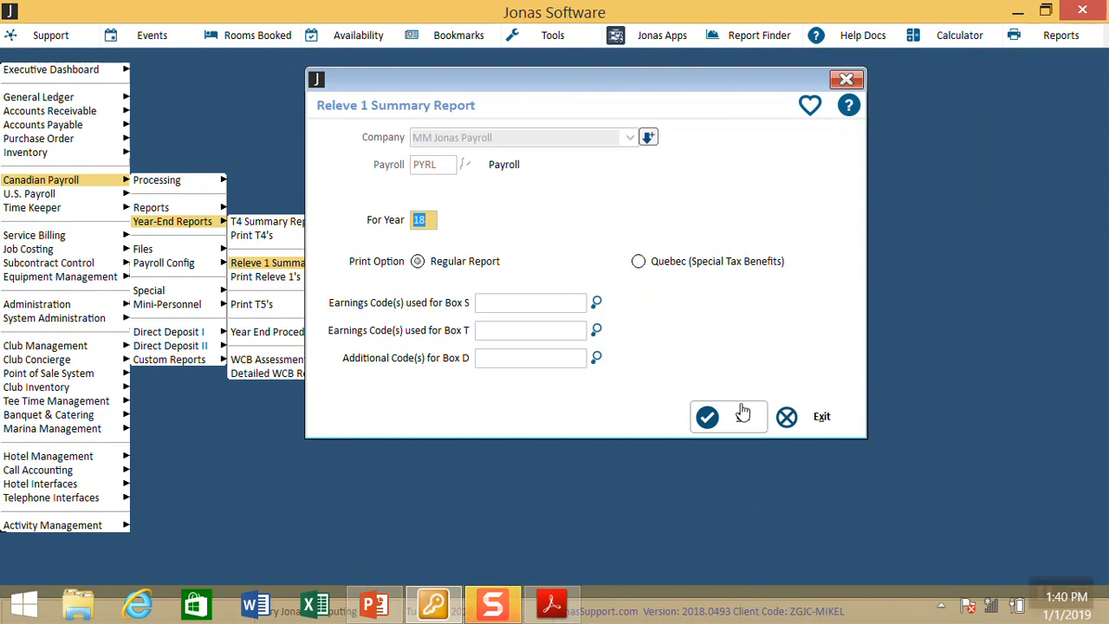
left_click(815, 424)
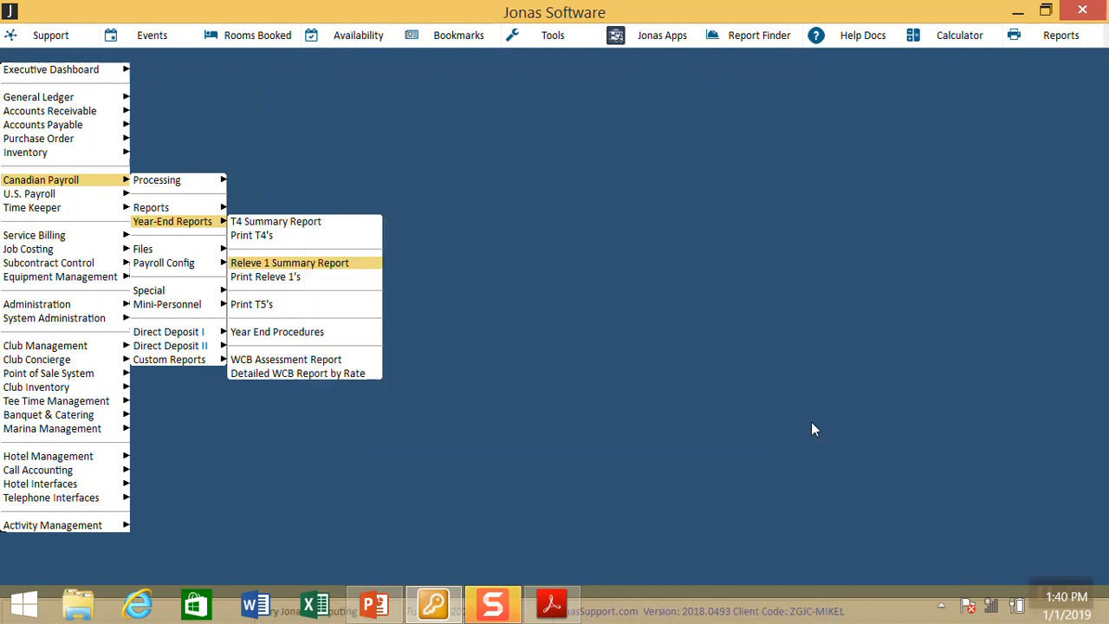
Step: Review both pages of the Special Payroll Options for payroll PYRL, then exit them
key("Left")
key("Down")
key("Down")
key("Right")
key("Down")
key("Return")
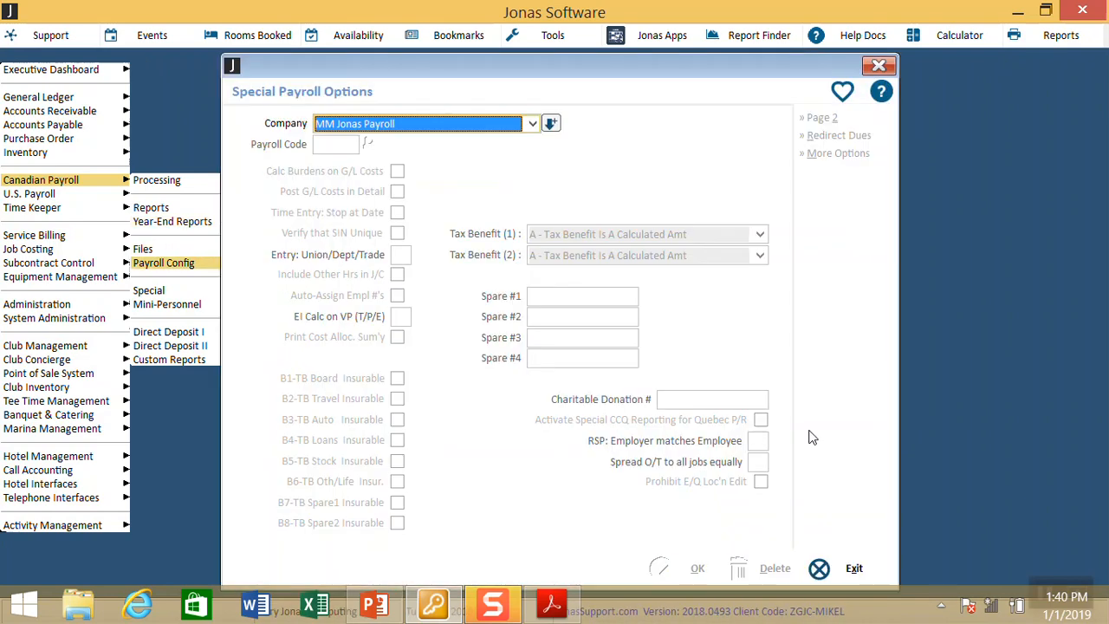
key("Return")
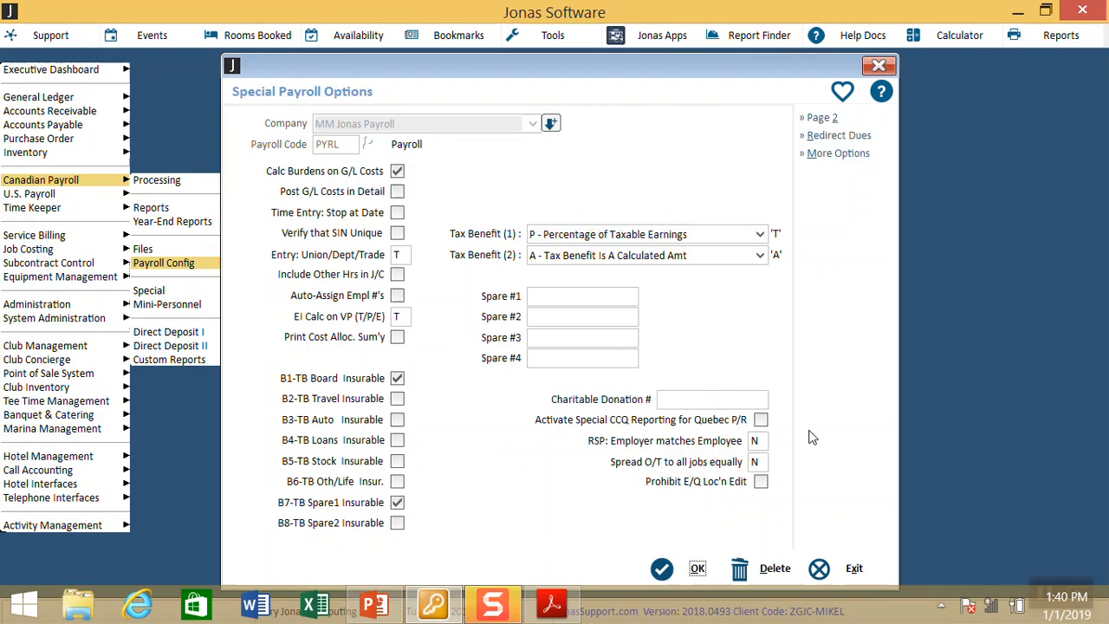
left_click(816, 120)
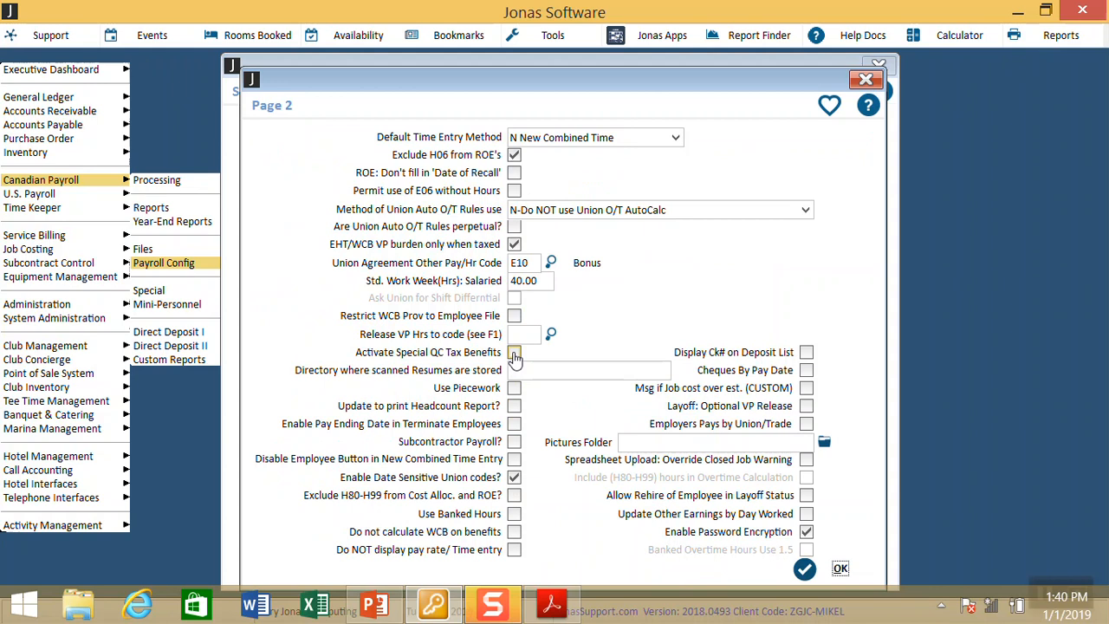
left_click(836, 571)
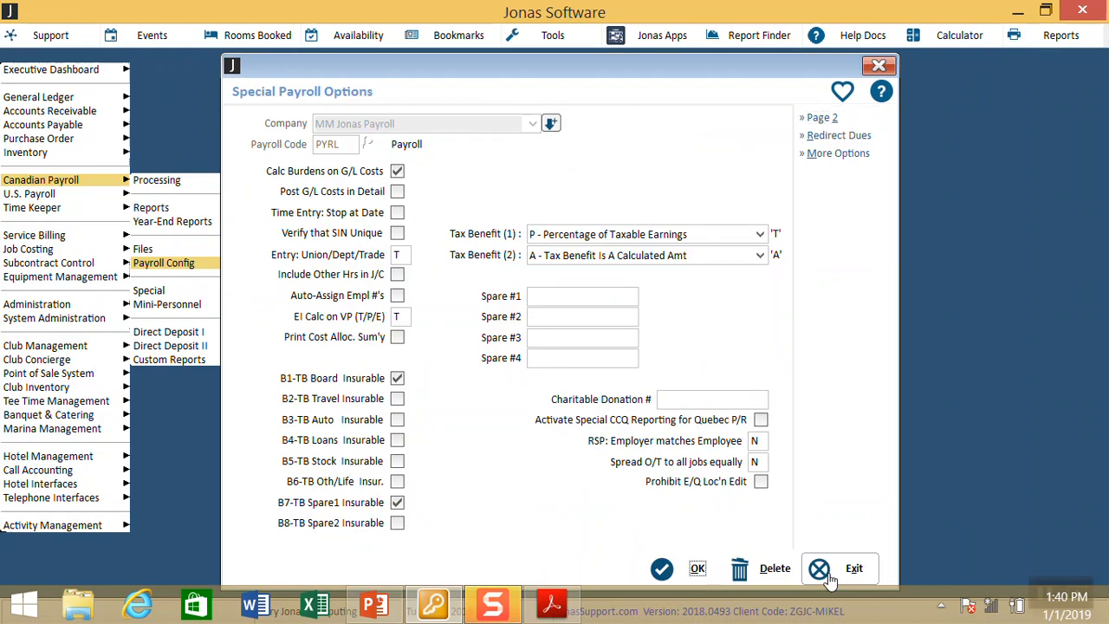
left_click(830, 579)
left_click(830, 575)
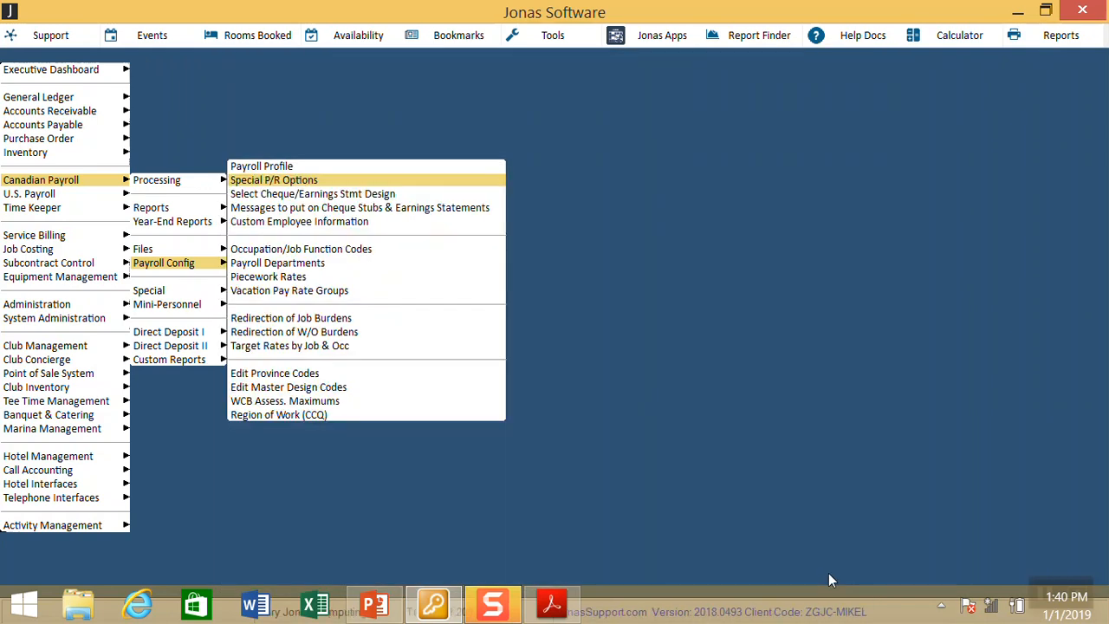
Step: Open Print Releve 1's for payroll PYRL, year 18, down to the Quebec Registration No
key("Left")
key("Up")
key("Up")
key("Right")
key("Down")
key("Down")
key("Down")
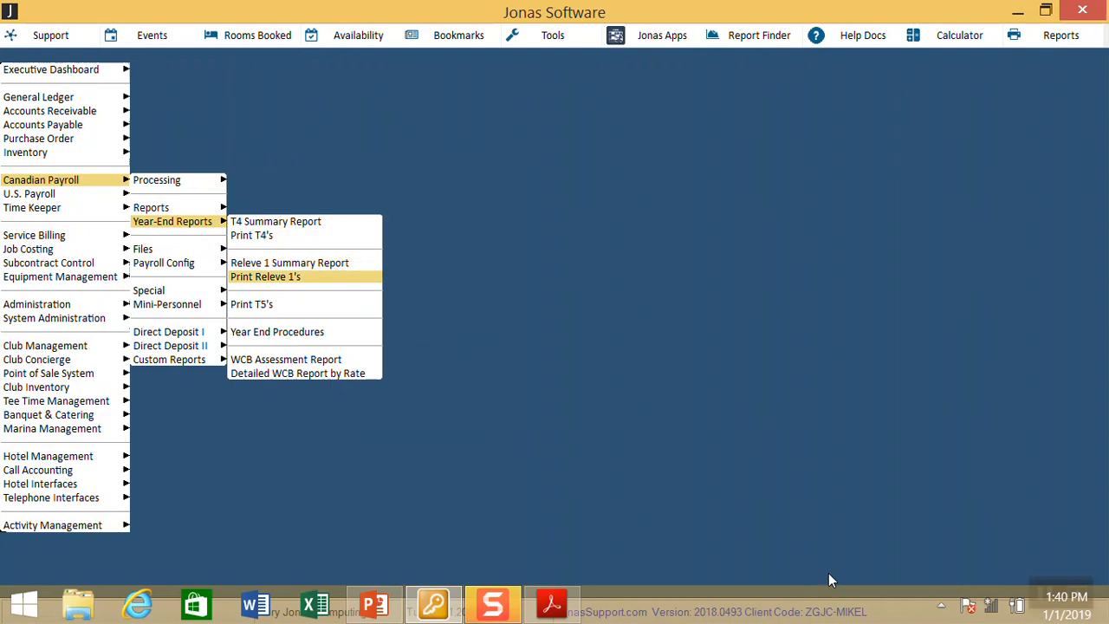
key("Return")
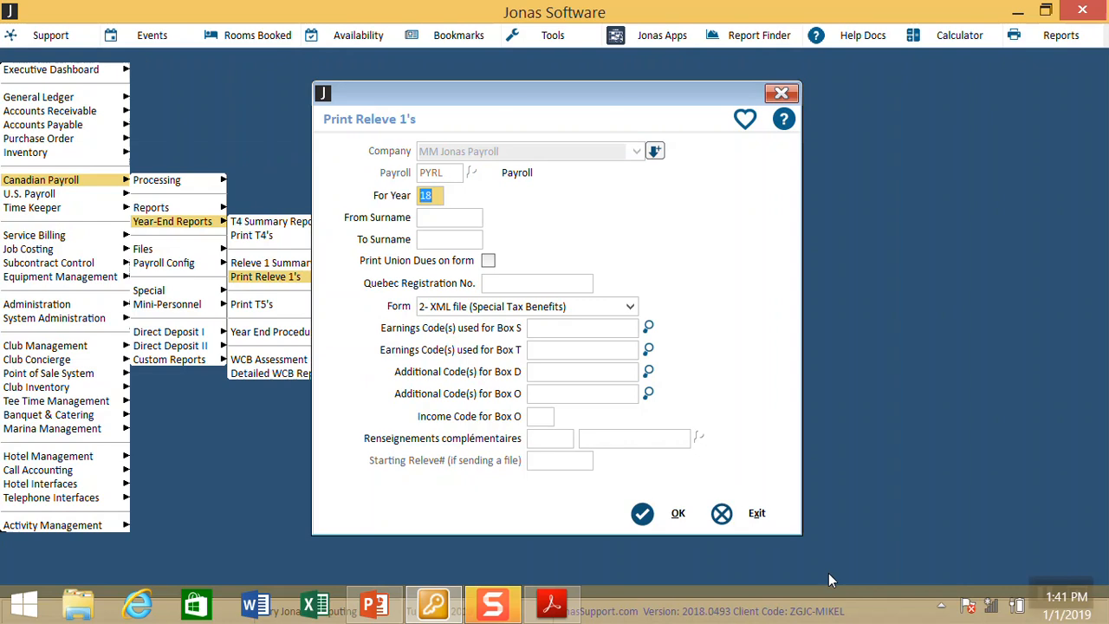
key("Tab")
key("Tab")
key("Tab")
key("Tab")
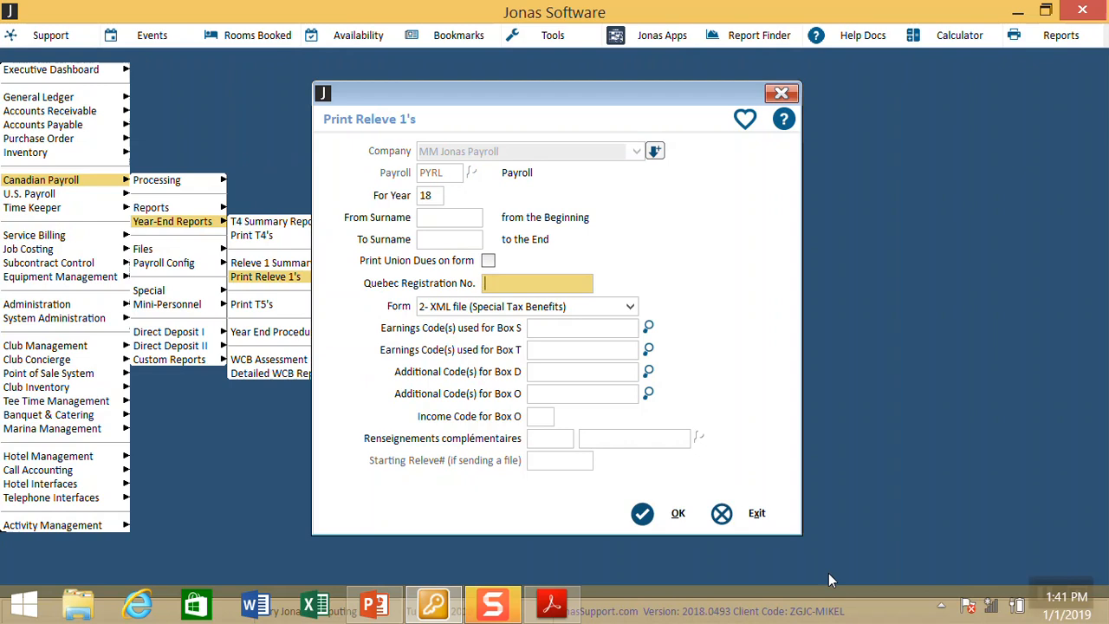
Step: Use B- Quebec (Special Tax Benefits) Laser Forms, starting at Releve number 21121323
key("Tab")
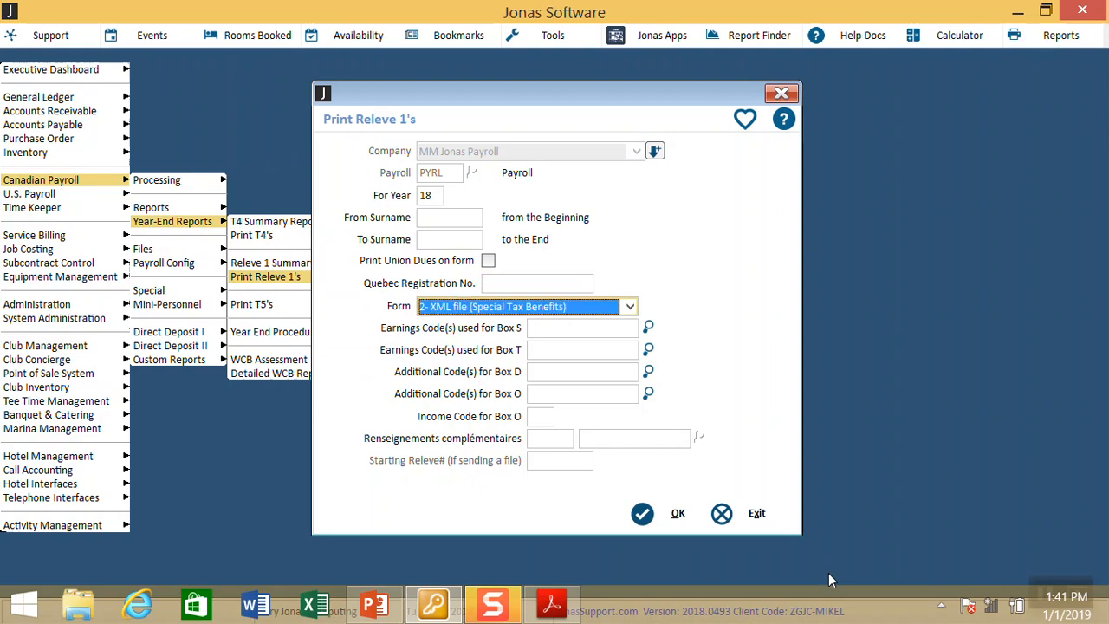
key("alt+Down")
key("Up")
key("Up")
key("Up")
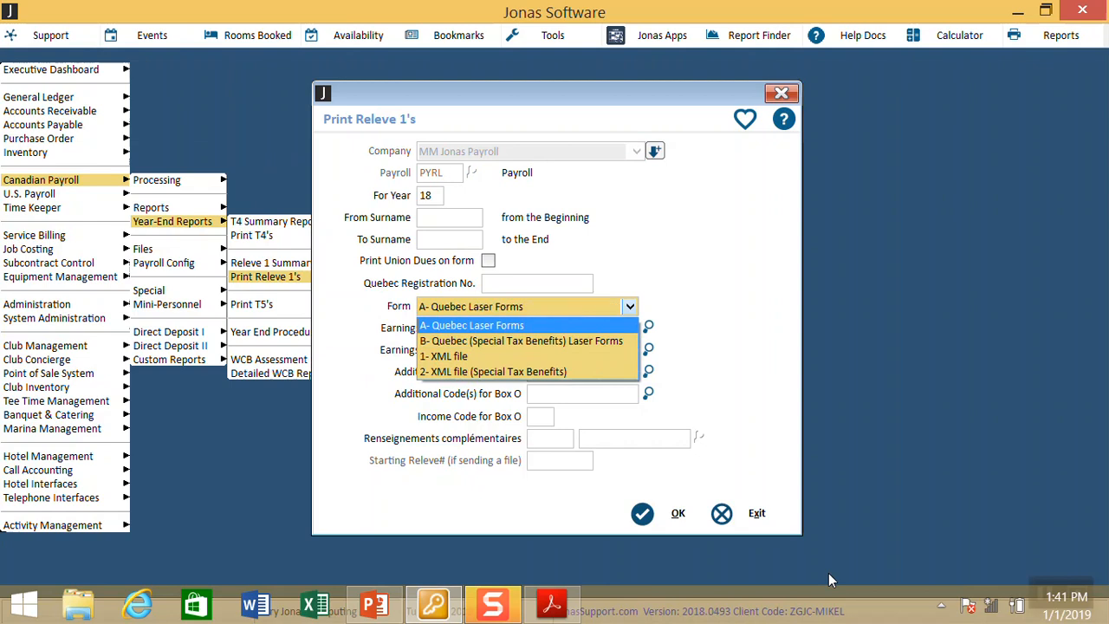
key("Down")
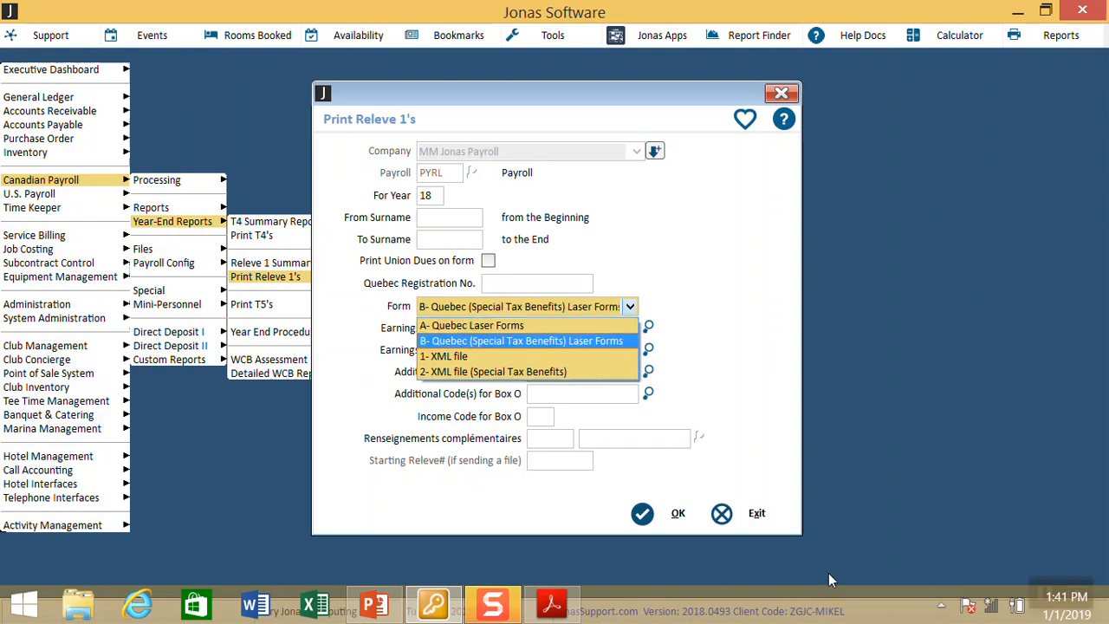
key("Tab")
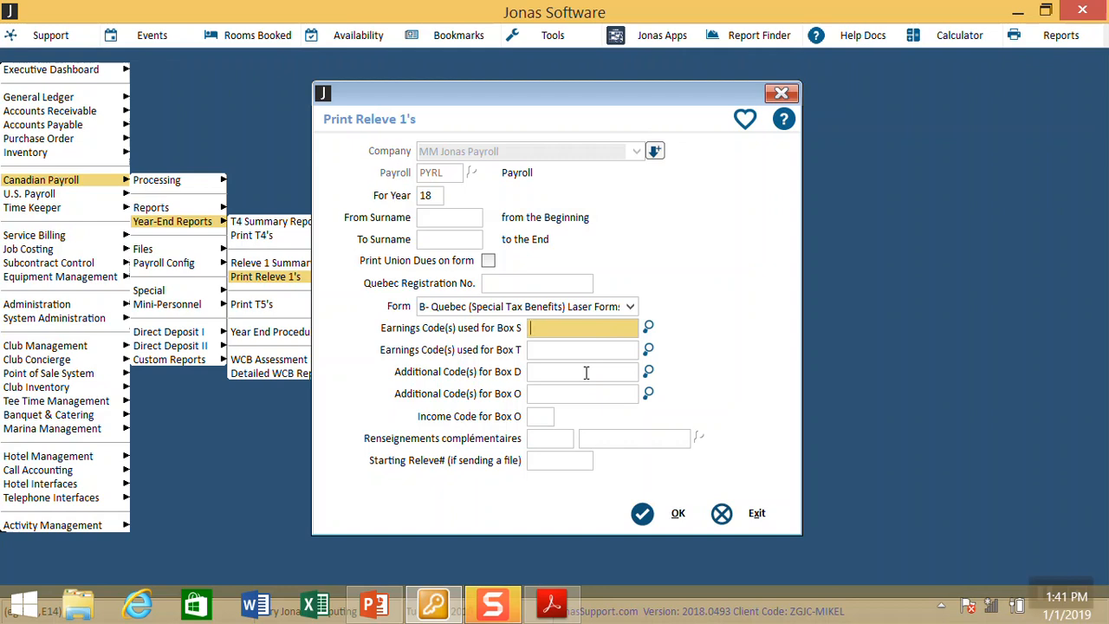
key("Tab")
key("Tab")
key("Tab")
key("Tab")
key("Tab")
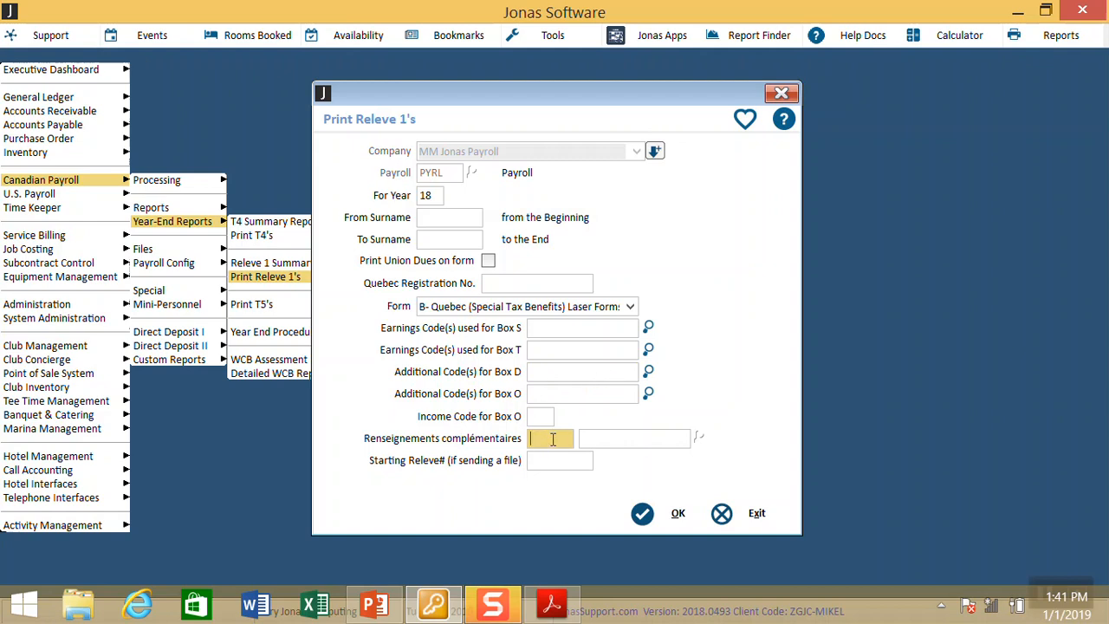
key("Tab")
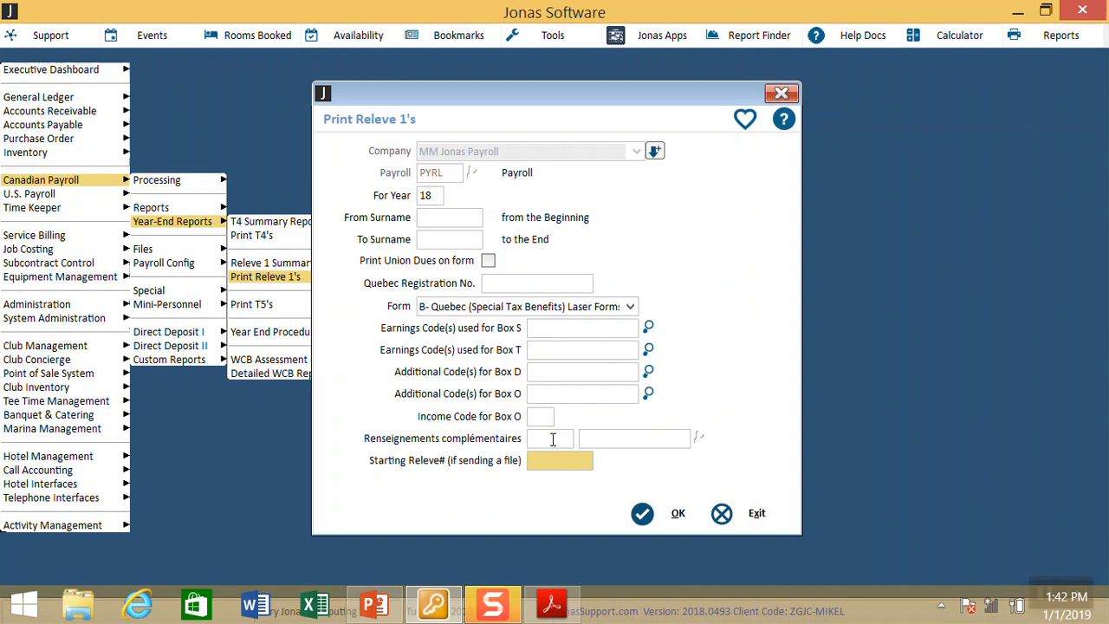
type("21121323")
key("Tab")
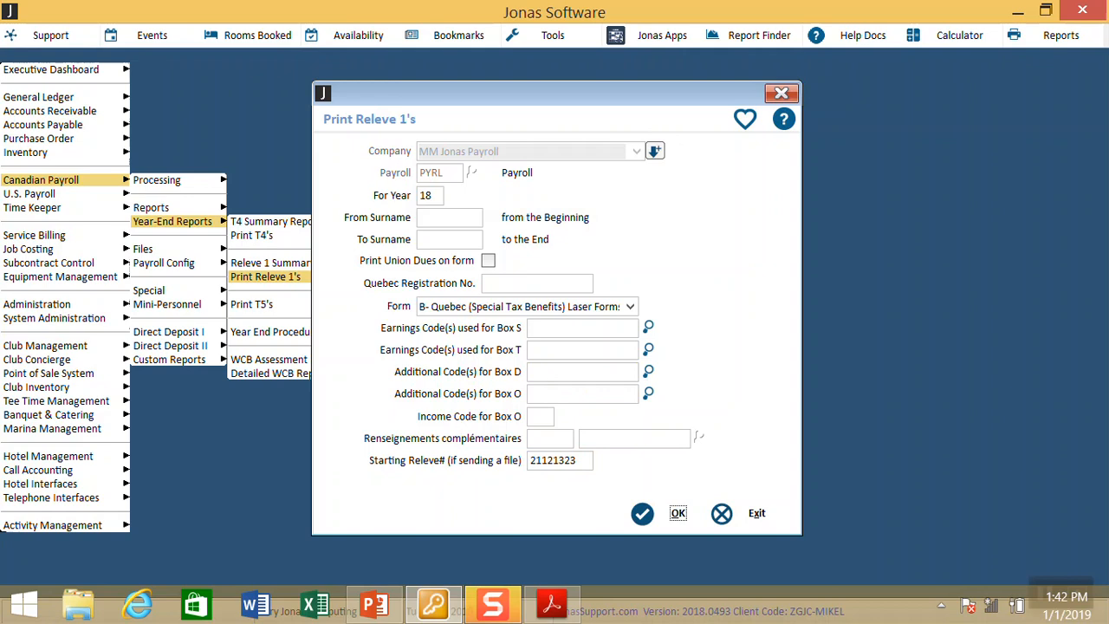
left_click(678, 513)
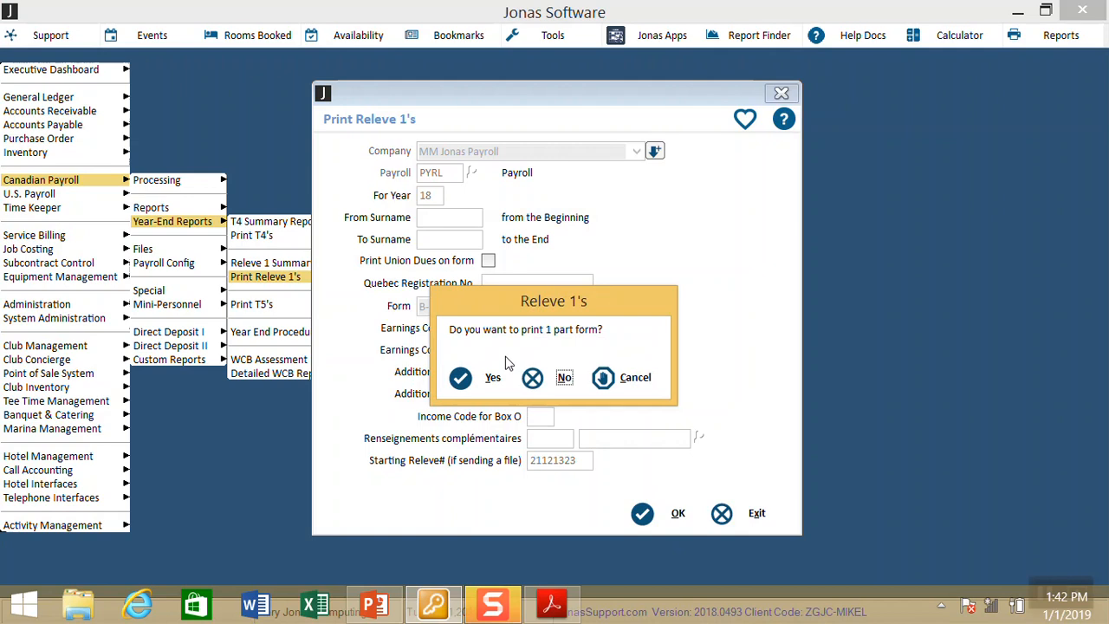
left_click(543, 381)
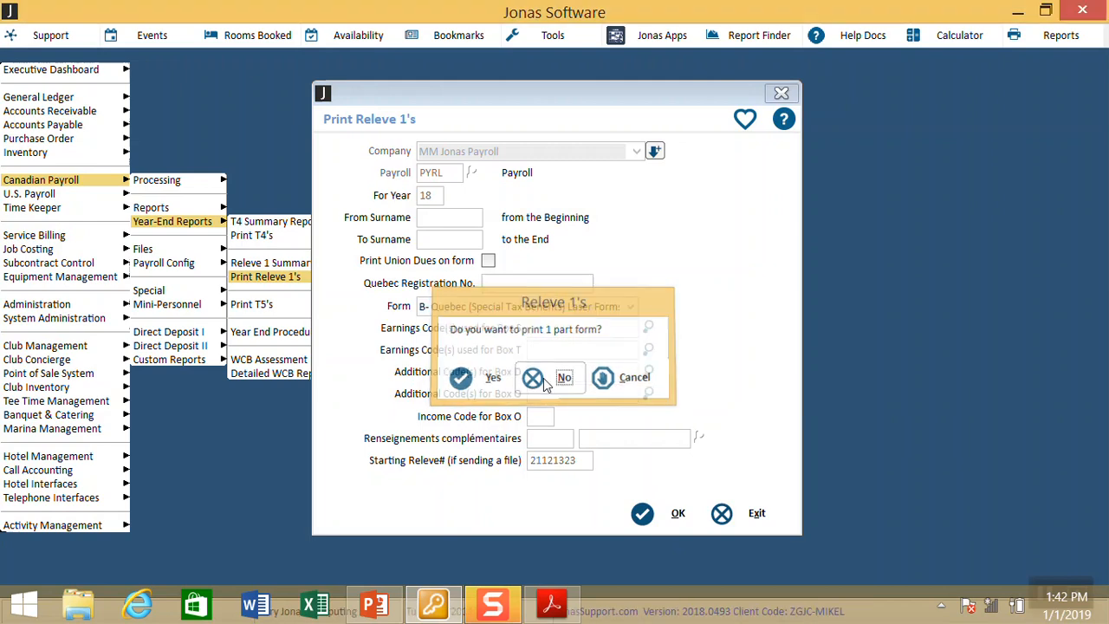
left_click(360, 248)
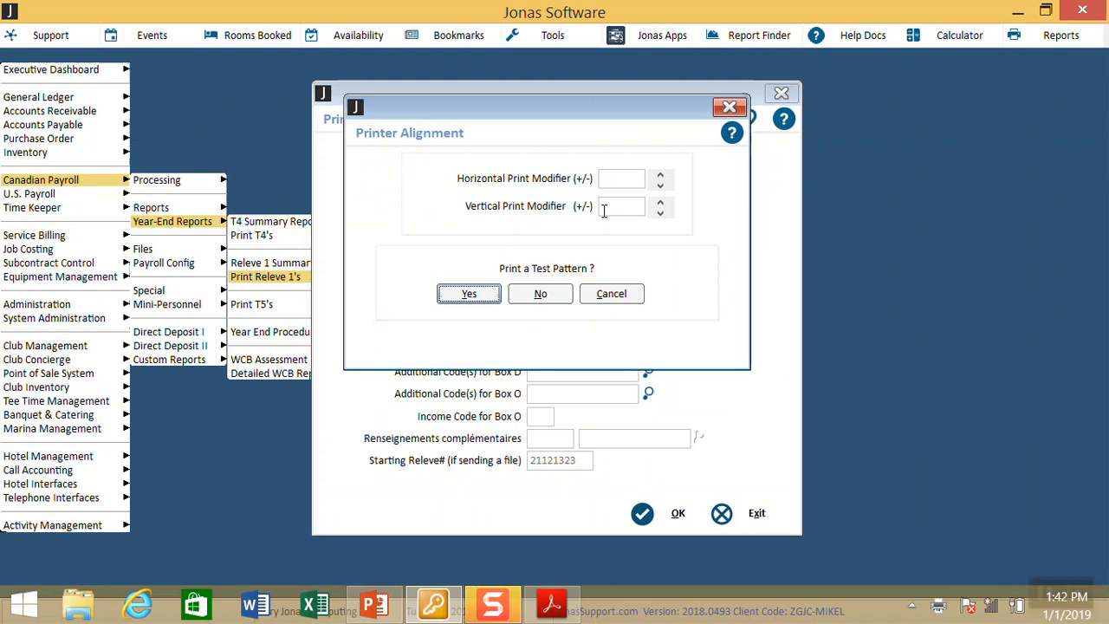
left_click(612, 299)
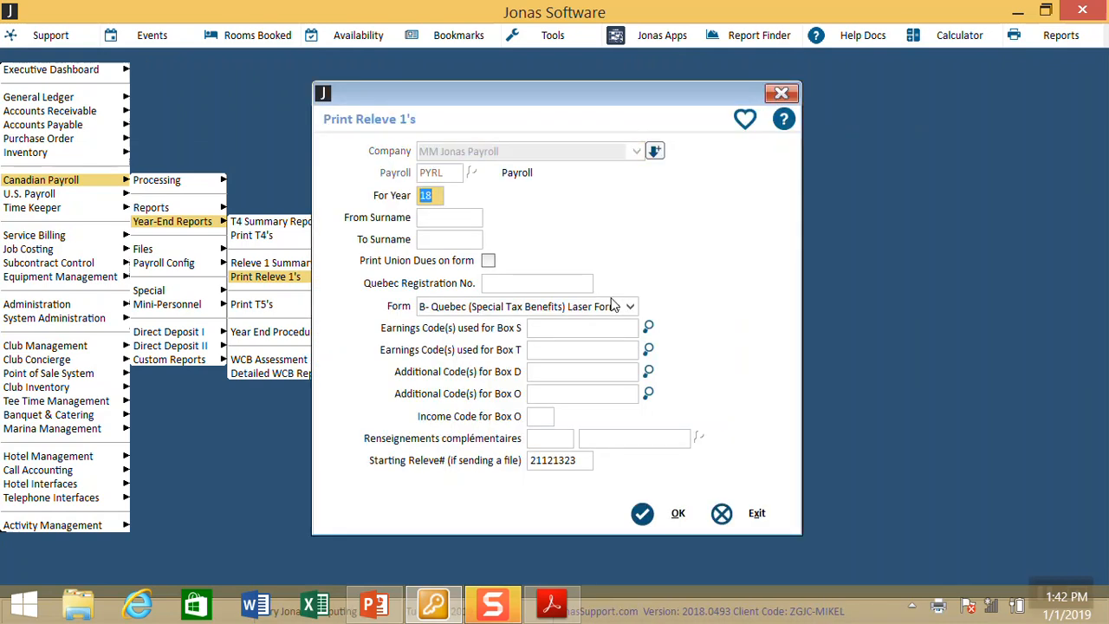
Step: Switch the Releve 1 form to 2- XML file (Special Tax Benefits)
key("Tab")
key("Tab")
key("Tab")
key("Tab")
key("Tab")
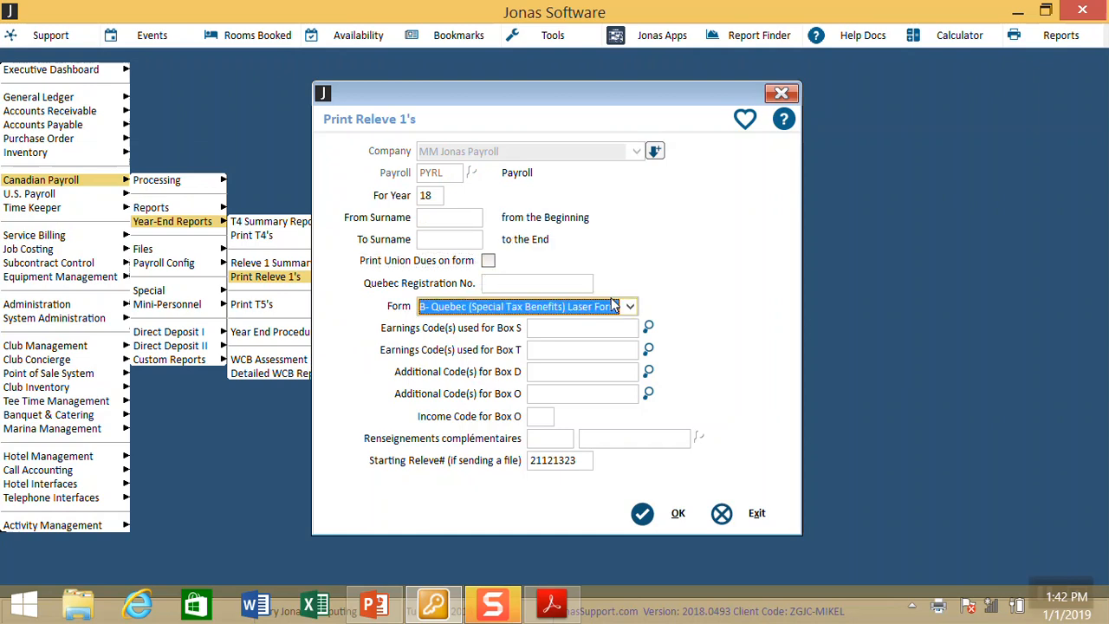
left_click(613, 305)
key("Down")
key("Down")
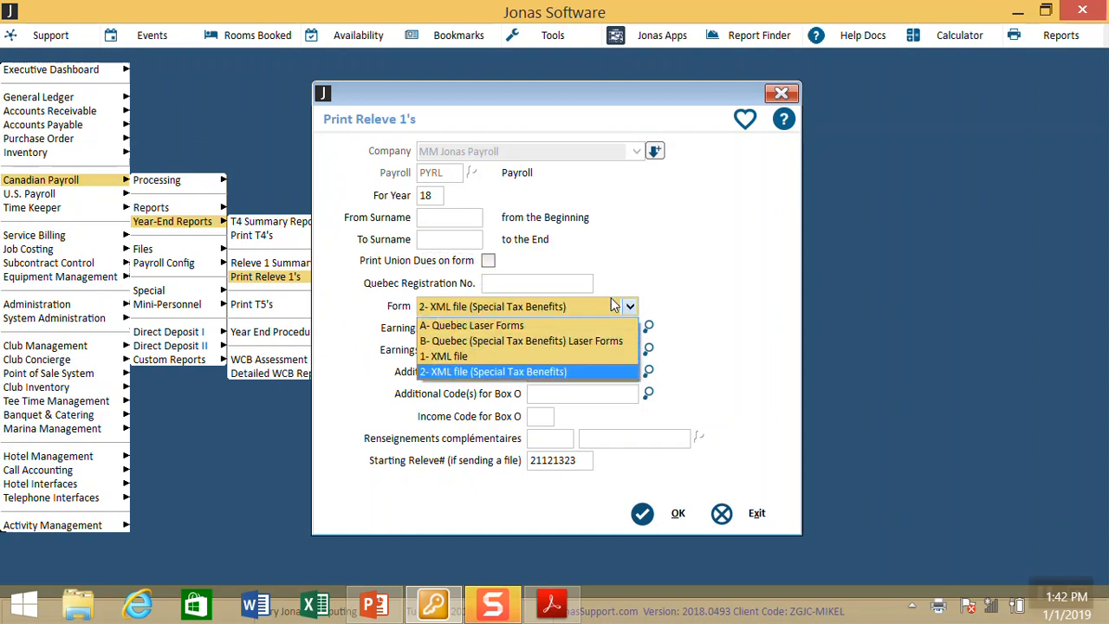
key("Tab")
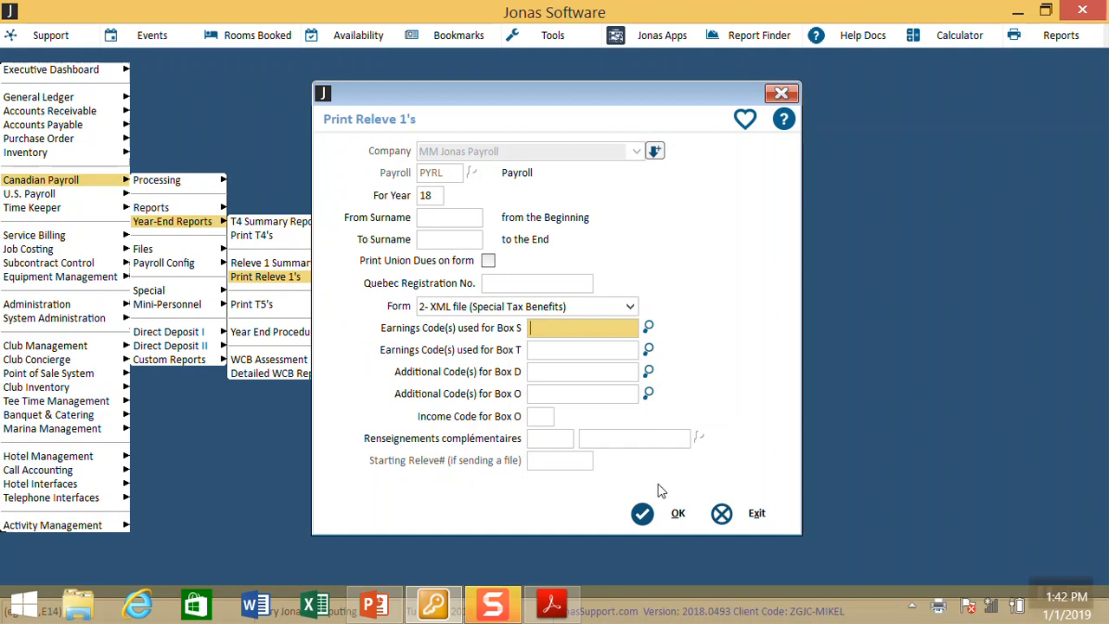
left_click(659, 513)
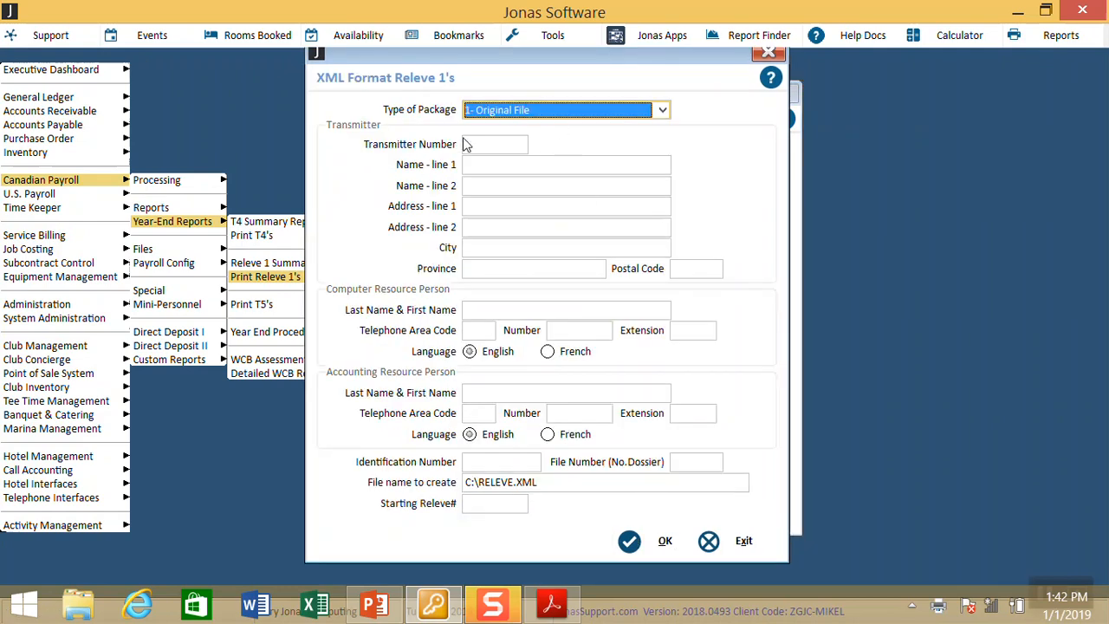
Step: Rename the Releve XML file to C:\RELEVE2018.XML and exit the export details
left_click(509, 482)
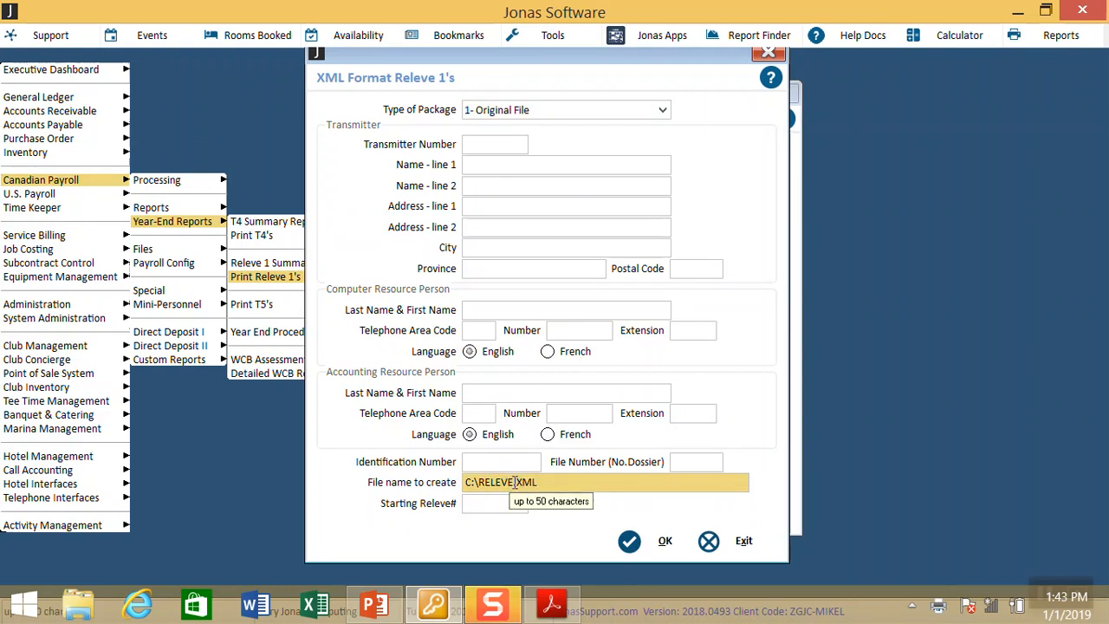
left_click_drag(538, 482, 475, 482)
left_click(513, 481)
type("2018")
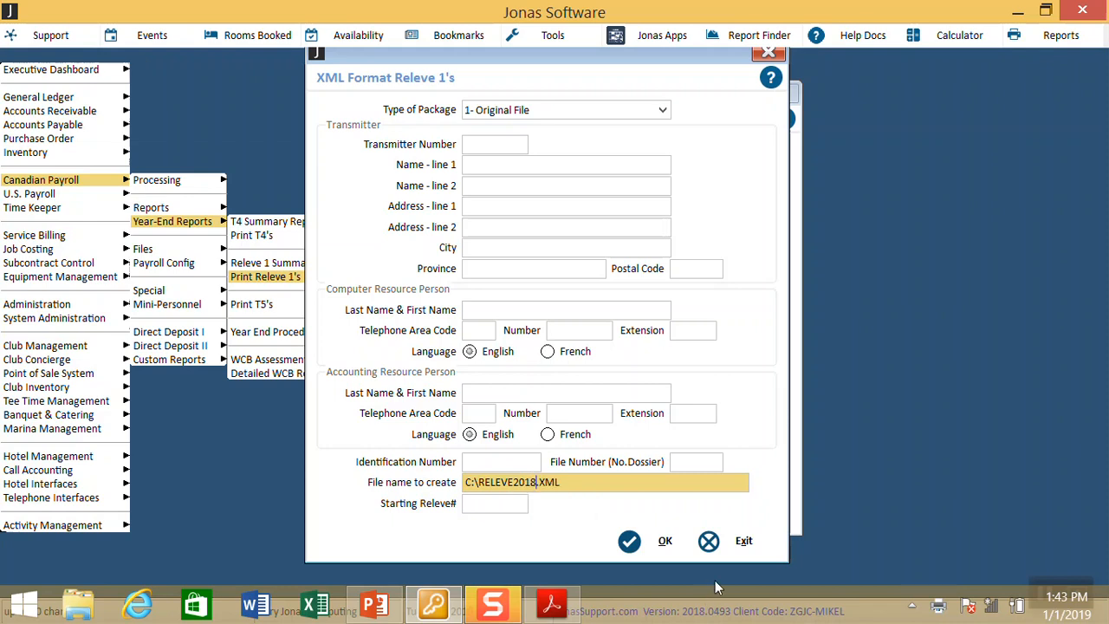
key("Tab")
left_click(744, 542)
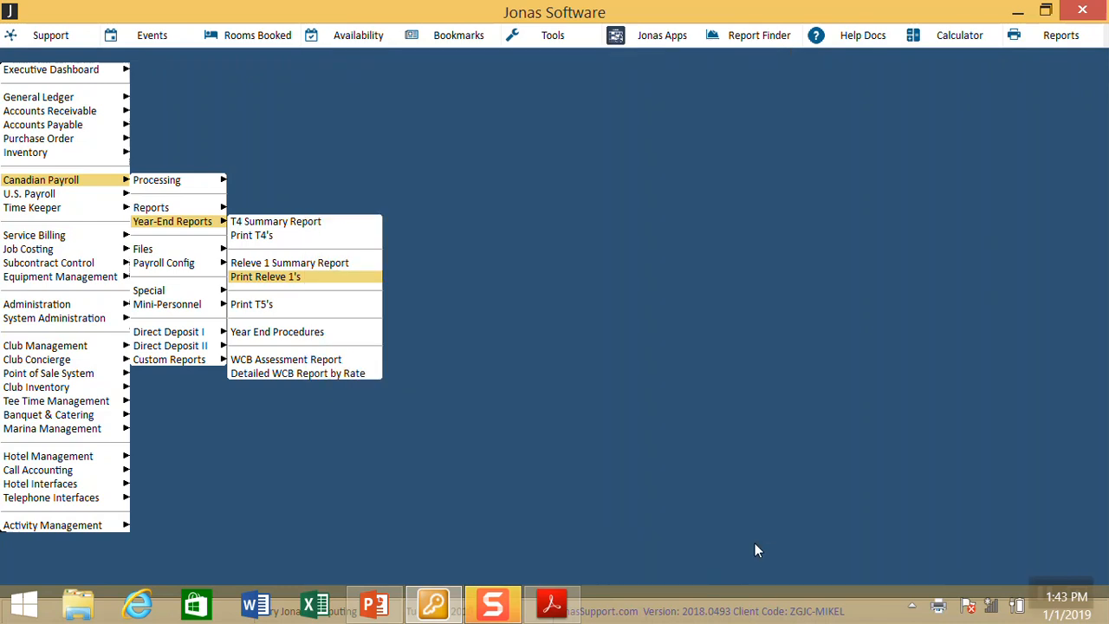
Step: Load the PYRL payroll profile from Payroll Config and check its Current Tax Yr of 19
key("Escape")
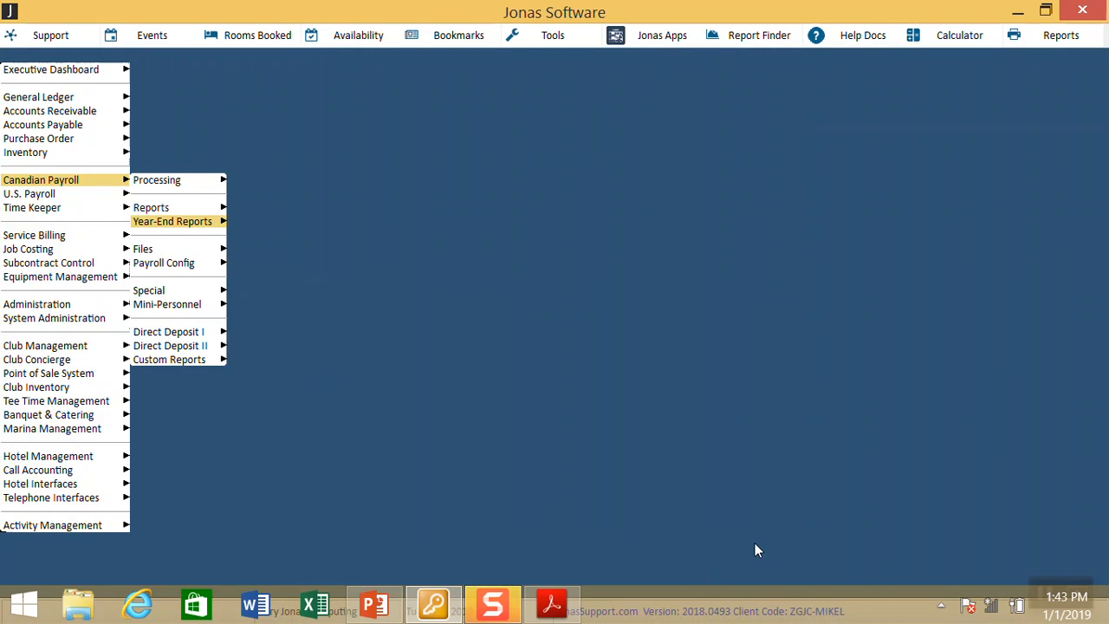
key("Down")
key("Down")
key("Right")
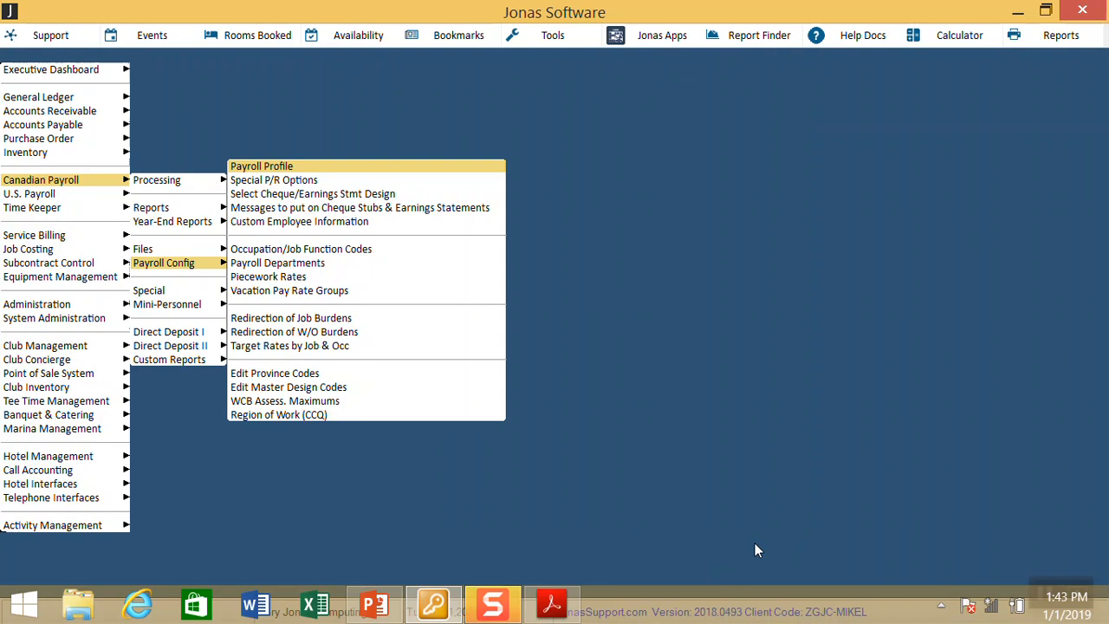
key("Return")
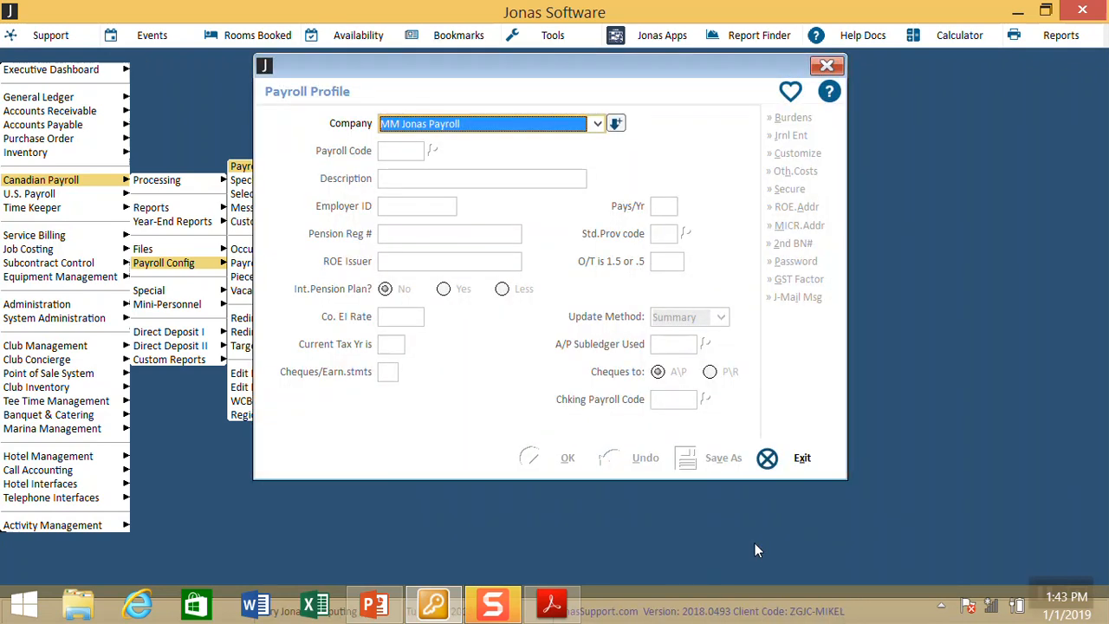
key("Return")
key("Down")
key("Return")
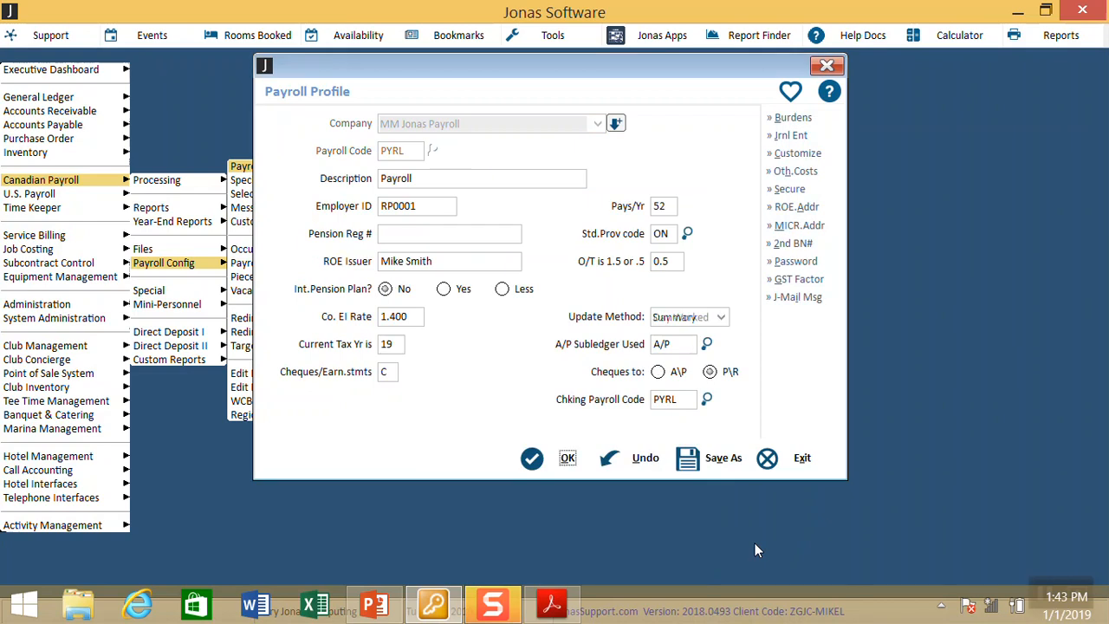
left_click(400, 349)
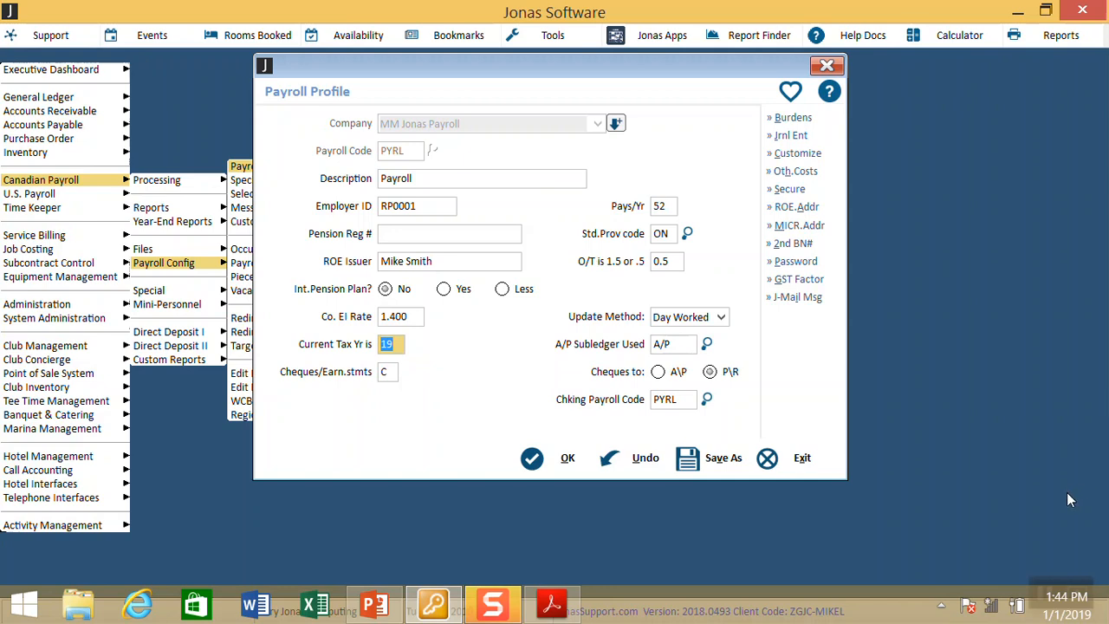
left_click(1045, 597)
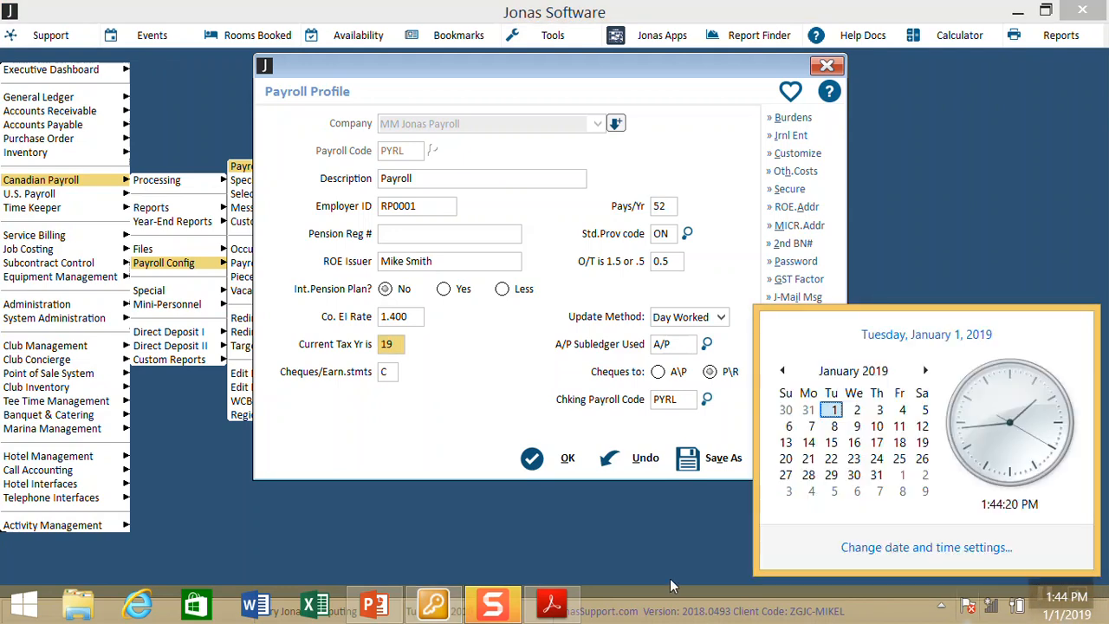
left_click(1057, 596)
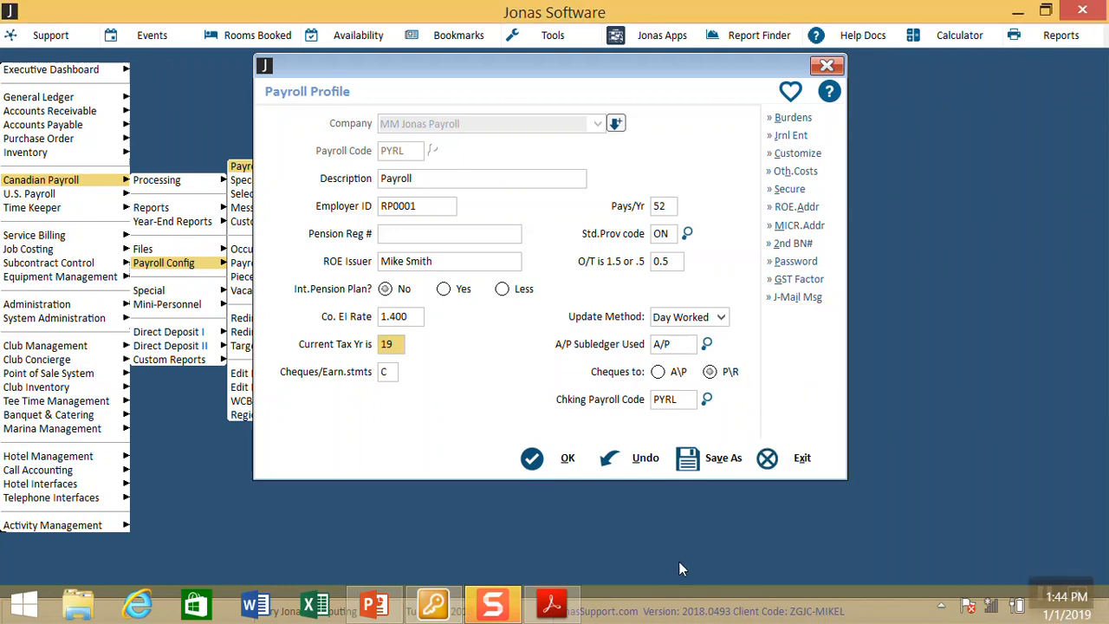
left_click(1053, 587)
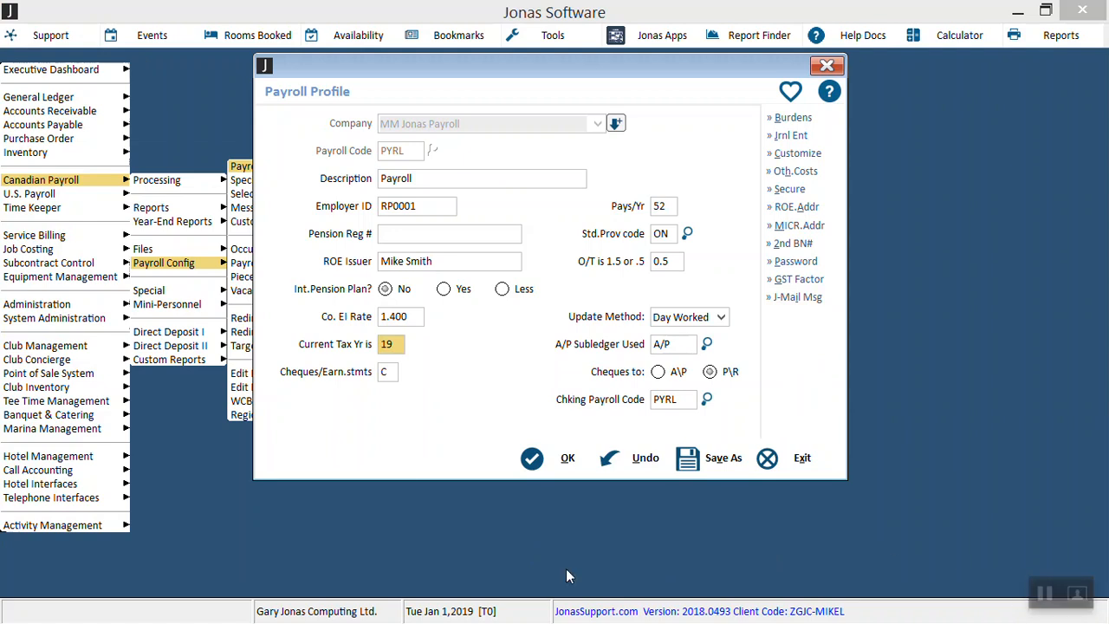
Step: Try Pays/Yr values of 53, 26 and 27 in the PYRL payroll profile
left_click(669, 206)
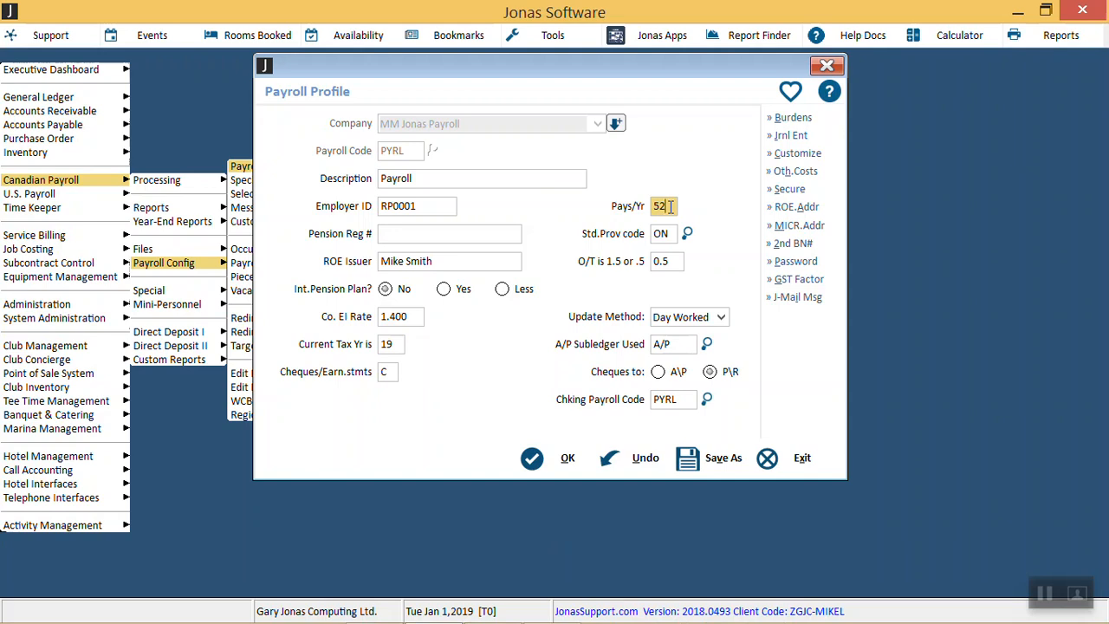
key("BackSpace")
type("3")
key("Tab")
key("shift+Tab")
type("26")
key("Tab")
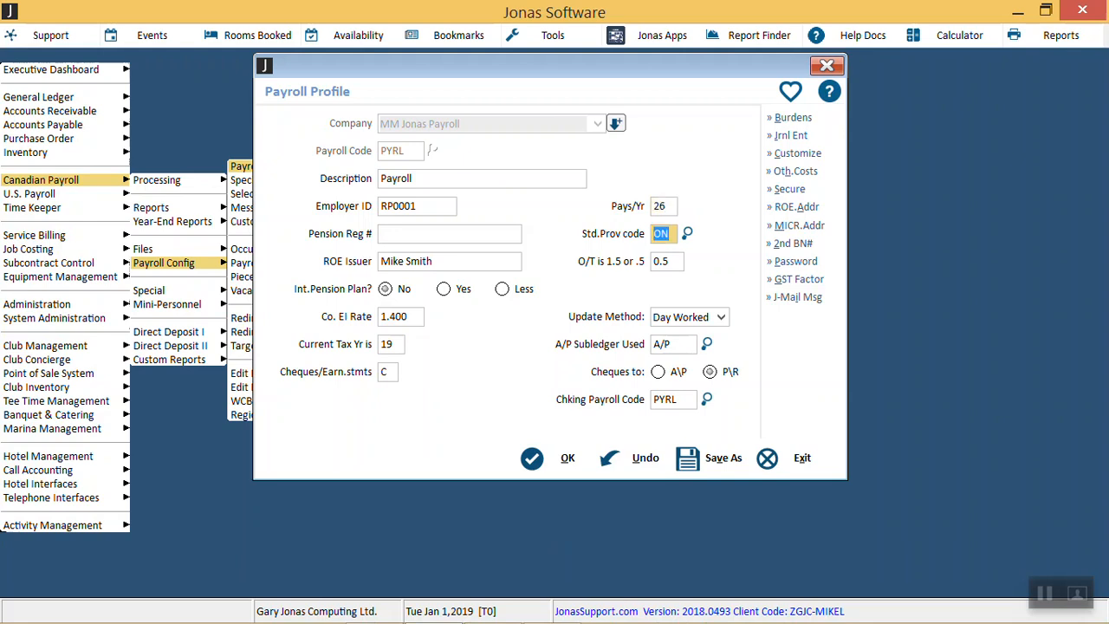
key("shift+Tab")
type("27")
key("Tab")
Step: Exit the payroll profile without saving the Pays/Yr changes
left_click(796, 459)
left_click(559, 379)
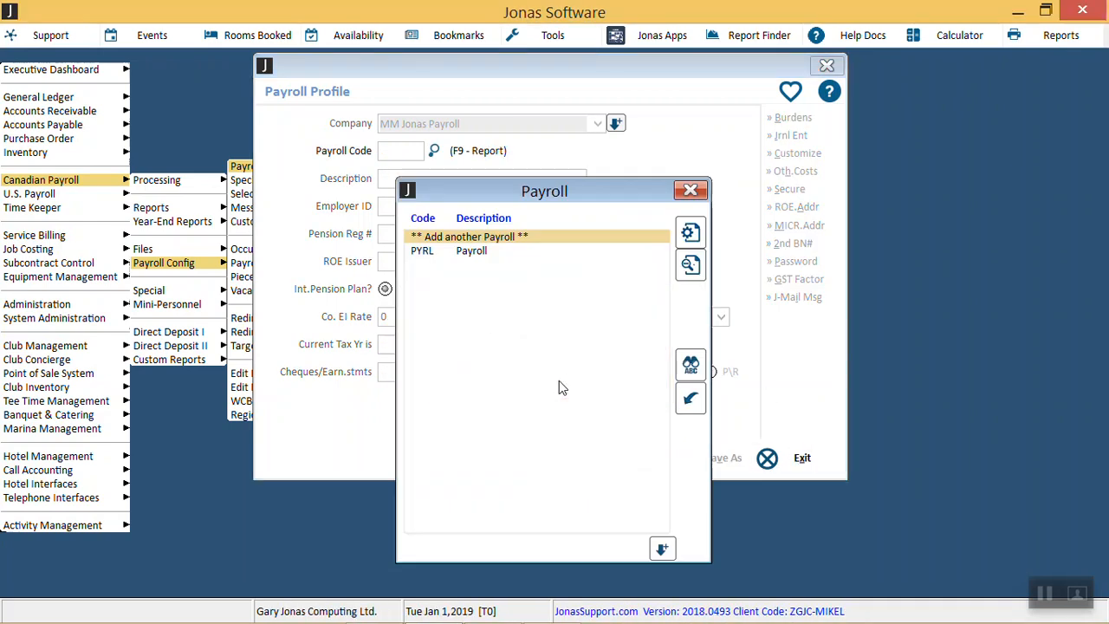
key("Left")
key("Up")
key("Up")
key("Up")
key("Up")
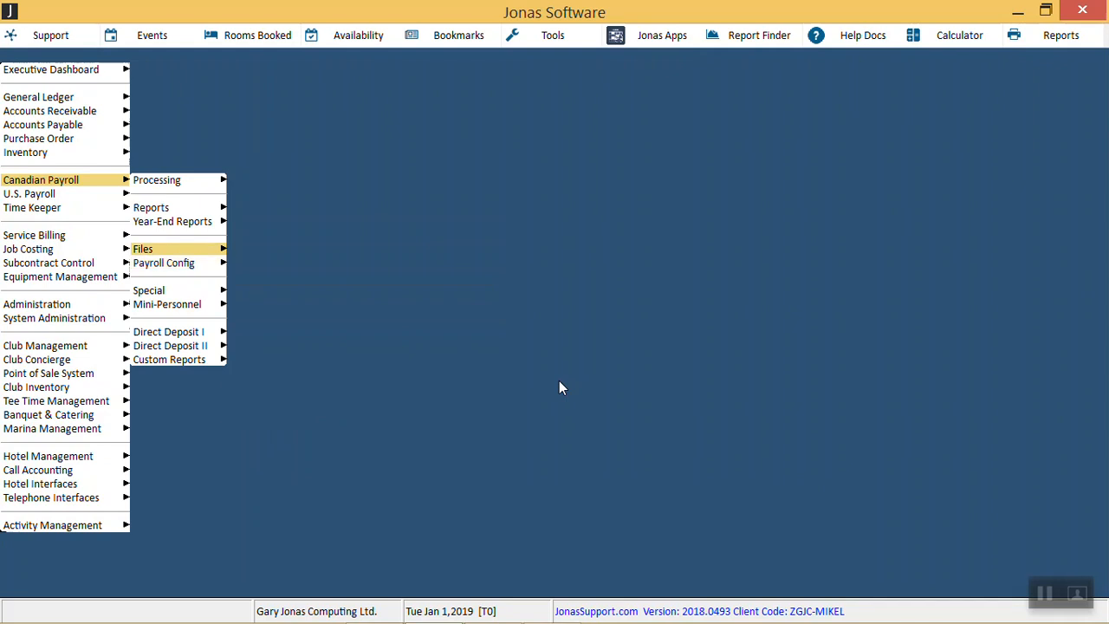
Step: Load the Dec24/18 pay period in Setup New Payroll Period, confirm the prompts, review Taxation Year 18, and exit
key("Right")
key("Return")
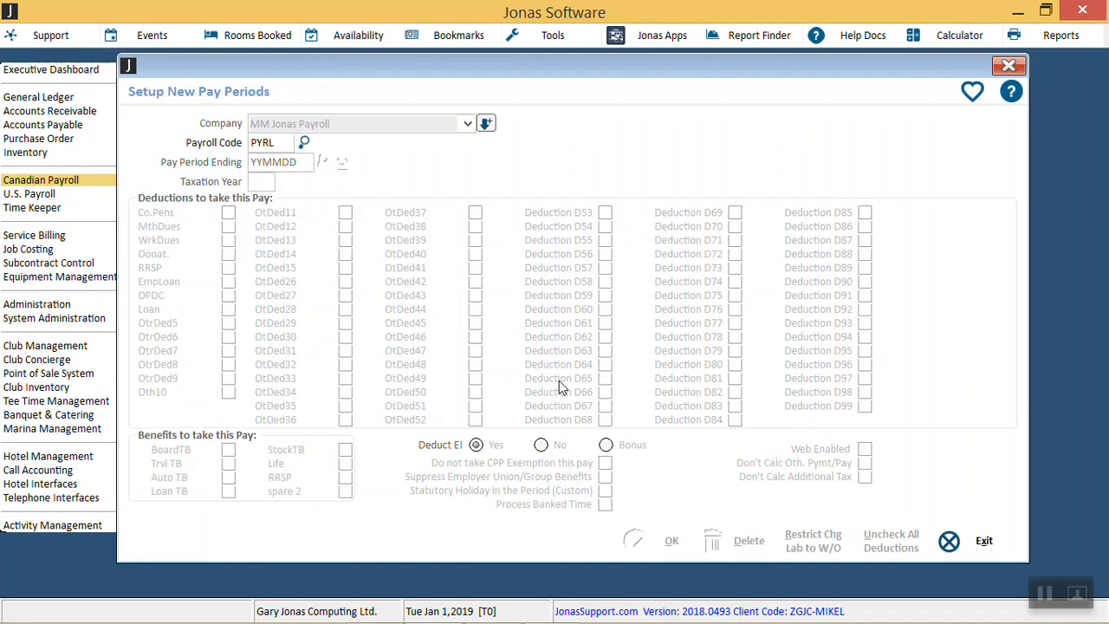
key("Down")
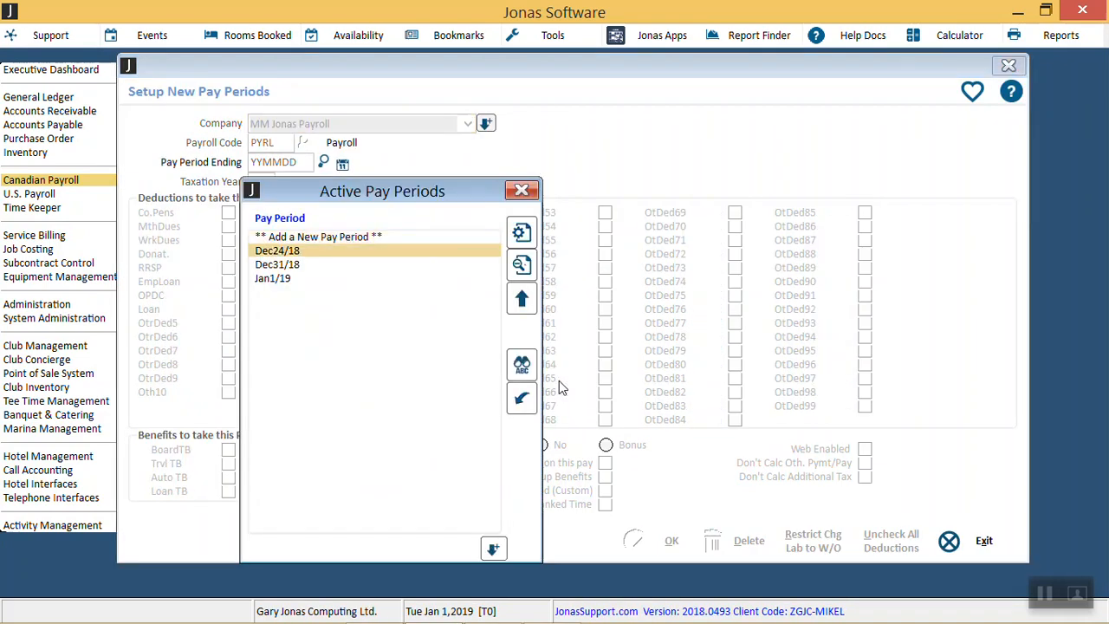
key("Return")
key("Left")
key("Return")
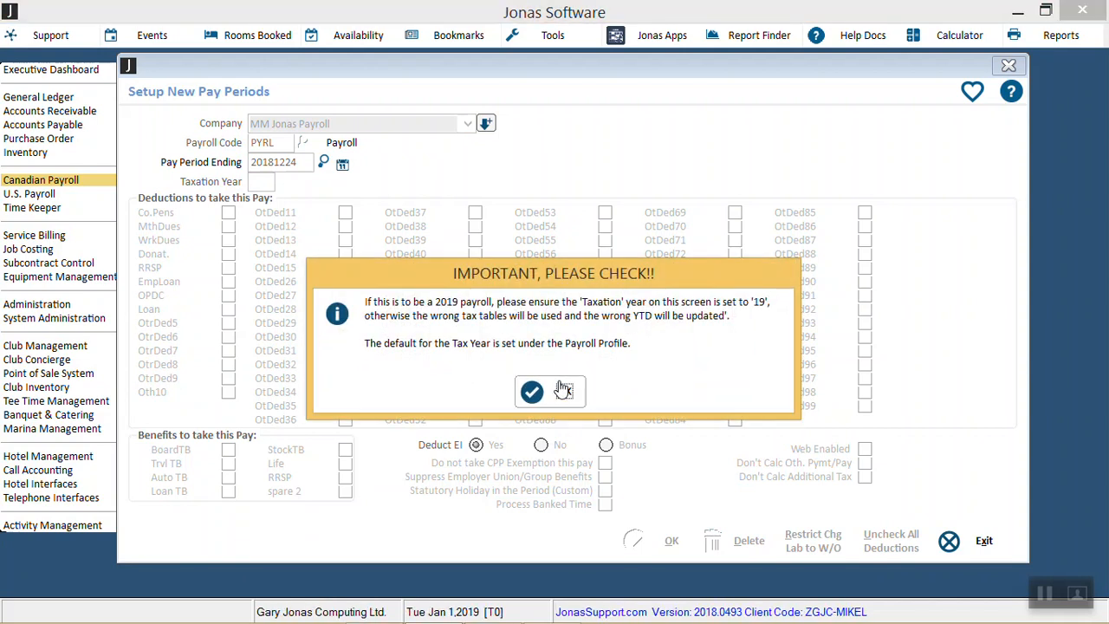
key("Return")
key("Left")
key("Return")
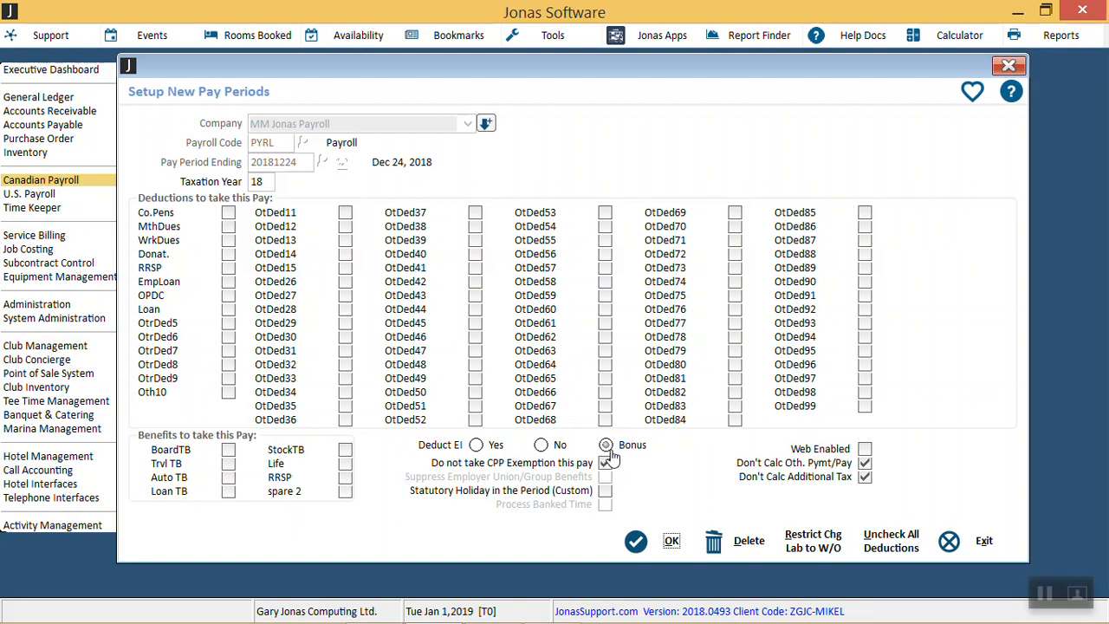
mouse_move(613, 457)
left_click(956, 547)
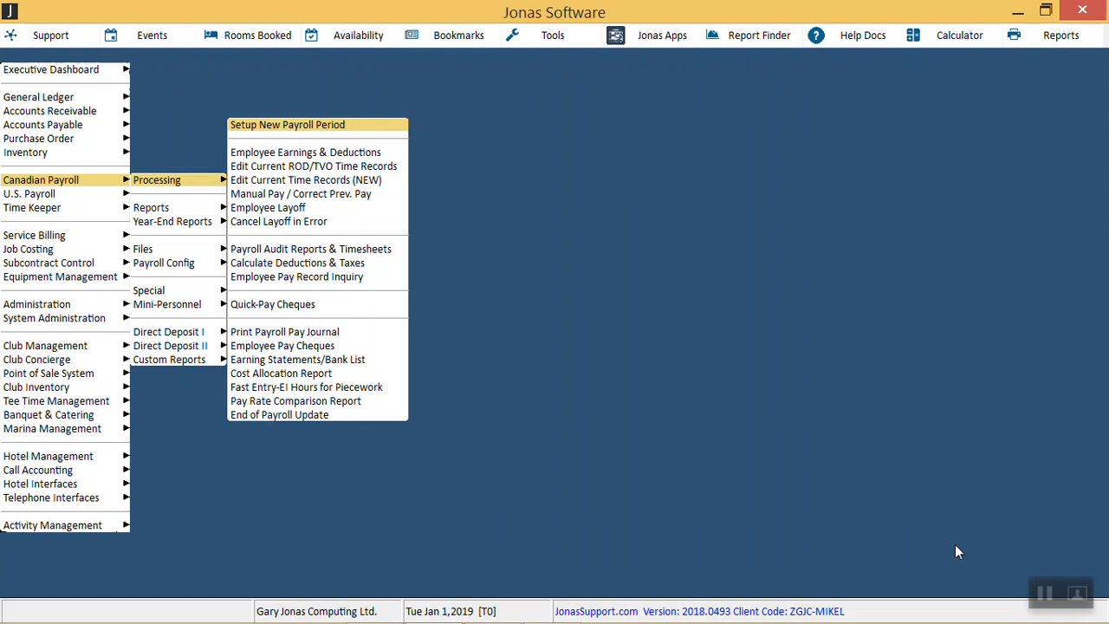
Step: Back out of the Processing options and open the payroll Files options
key("Left")
key("Down")
key("Down")
key("Down")
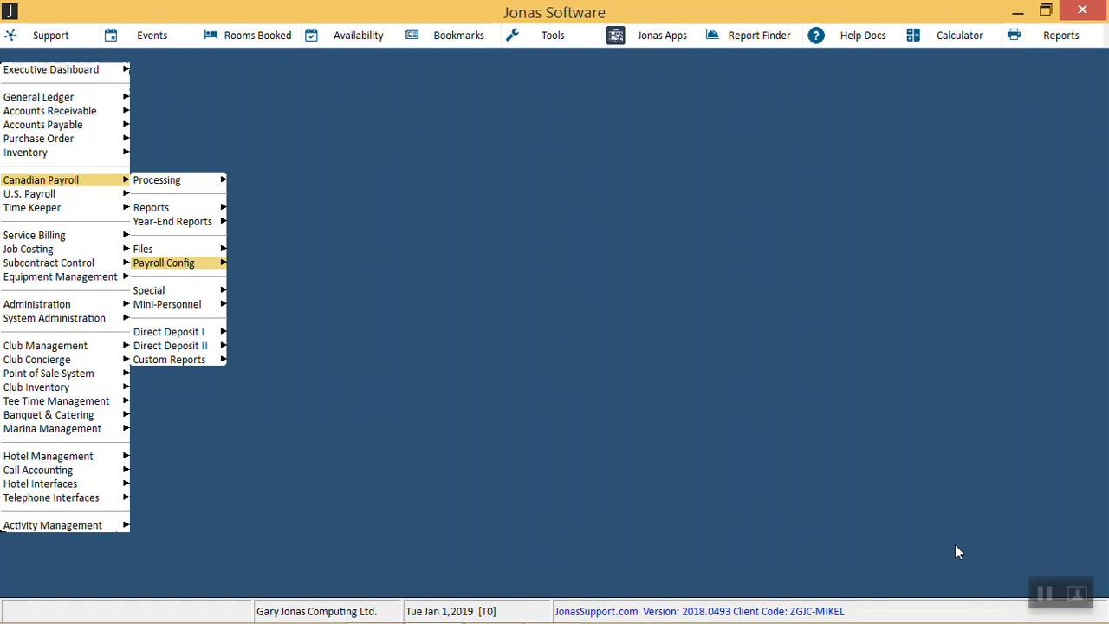
key("Up")
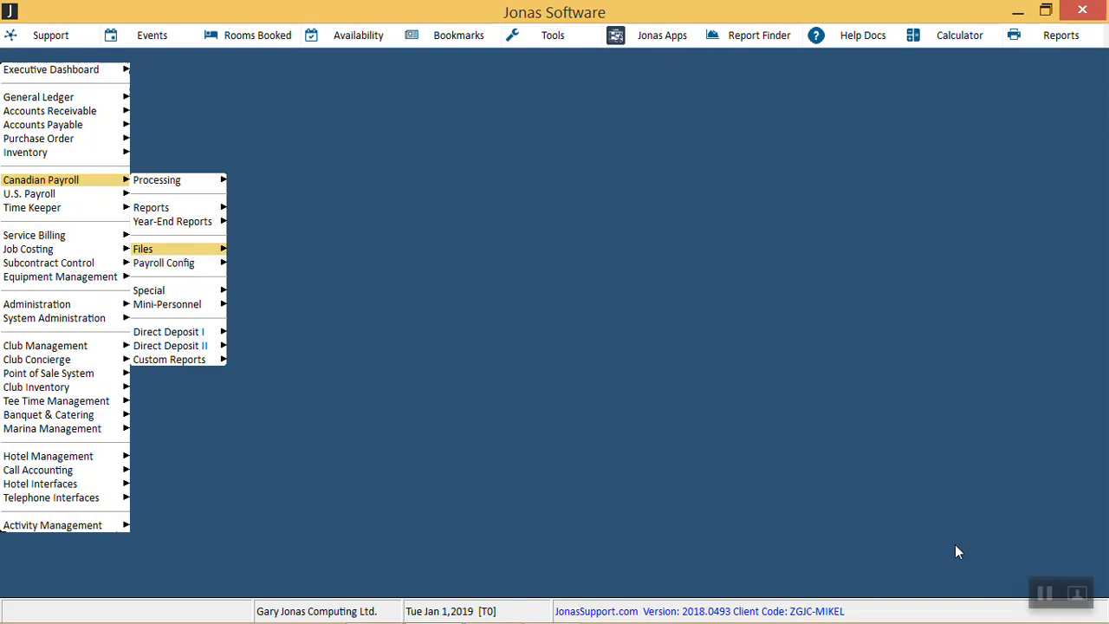
key("Right")
Step: Load the first employee in Maintain Employee Records and view their Tax Info
key("Return")
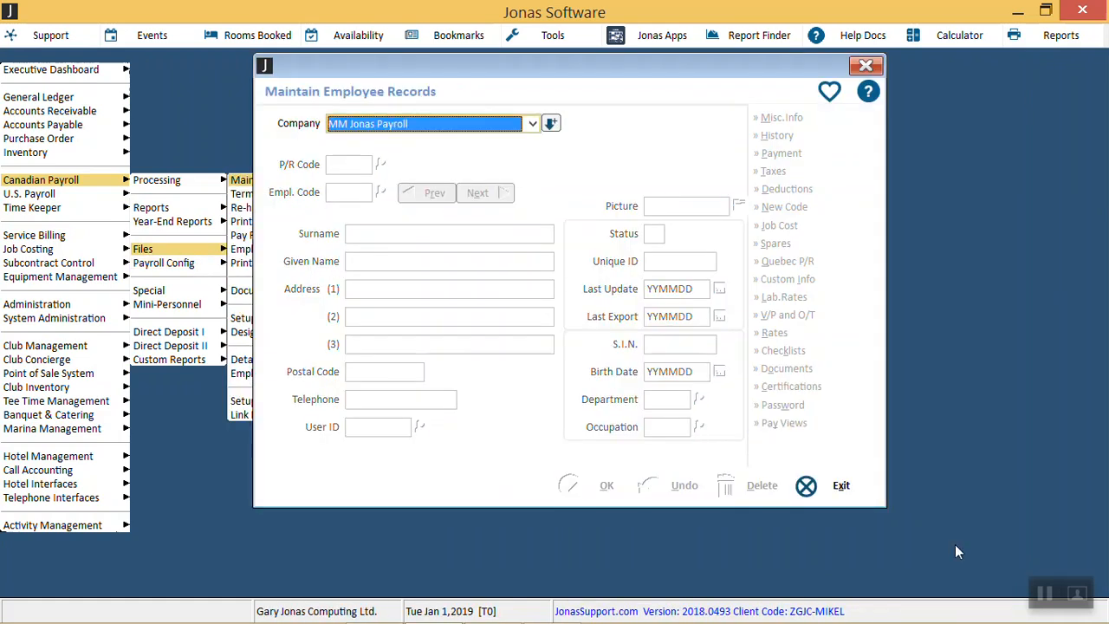
key("Down")
key("Return")
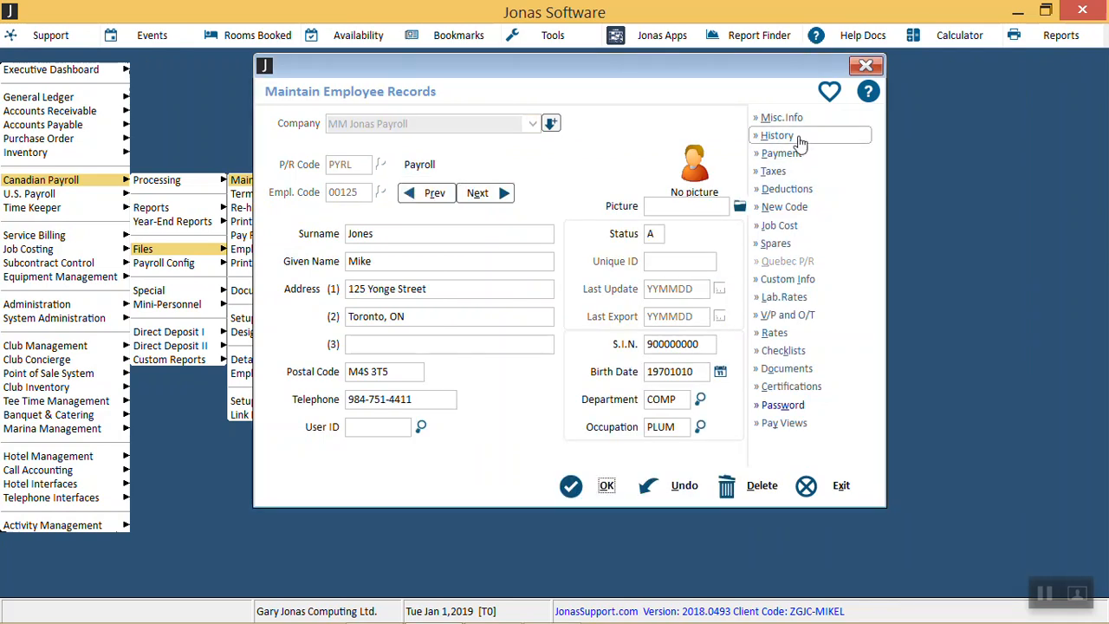
left_click(784, 171)
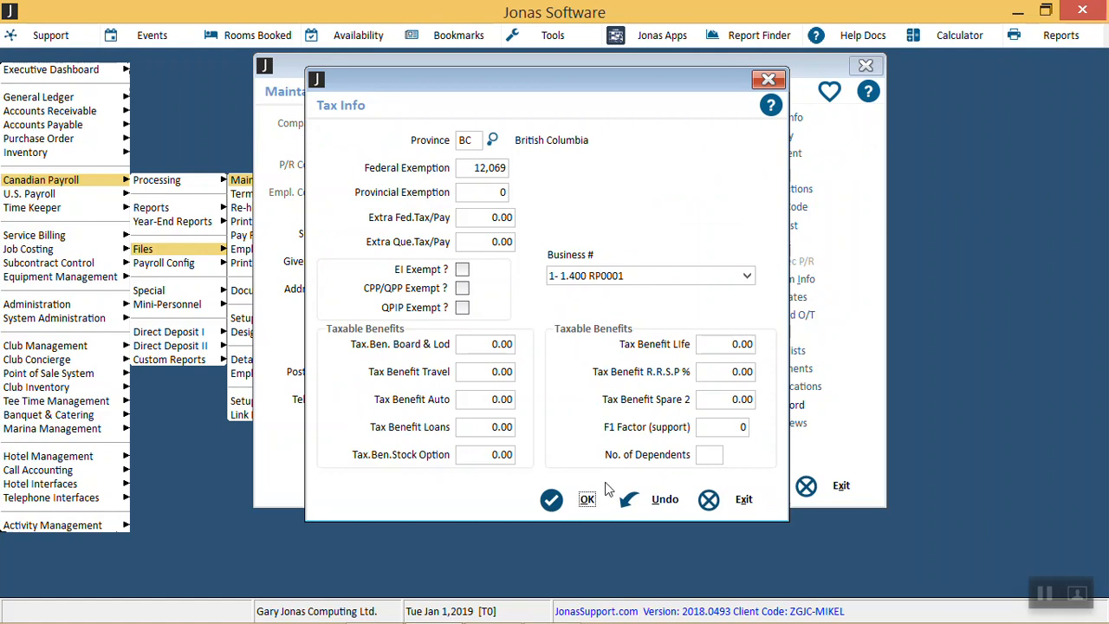
Step: Accept the BC Tax Info (federal exemption 12,069) and employee record, then move to Payroll Config
left_click(589, 503)
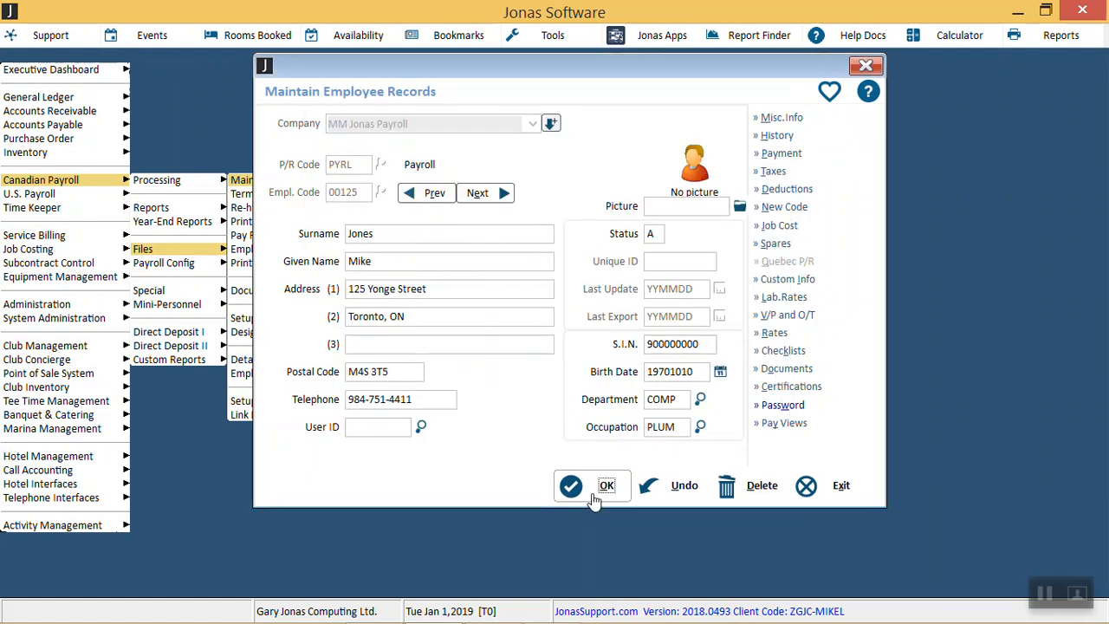
left_click(595, 492)
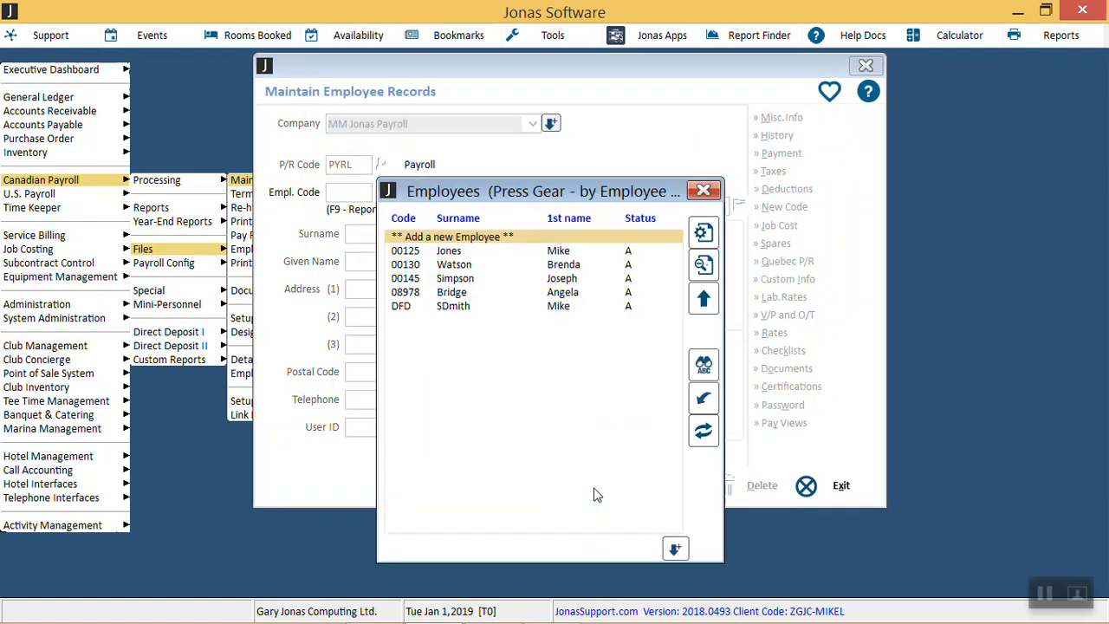
key("Escape")
key("Escape")
key("Escape")
key("Down")
key("Right")
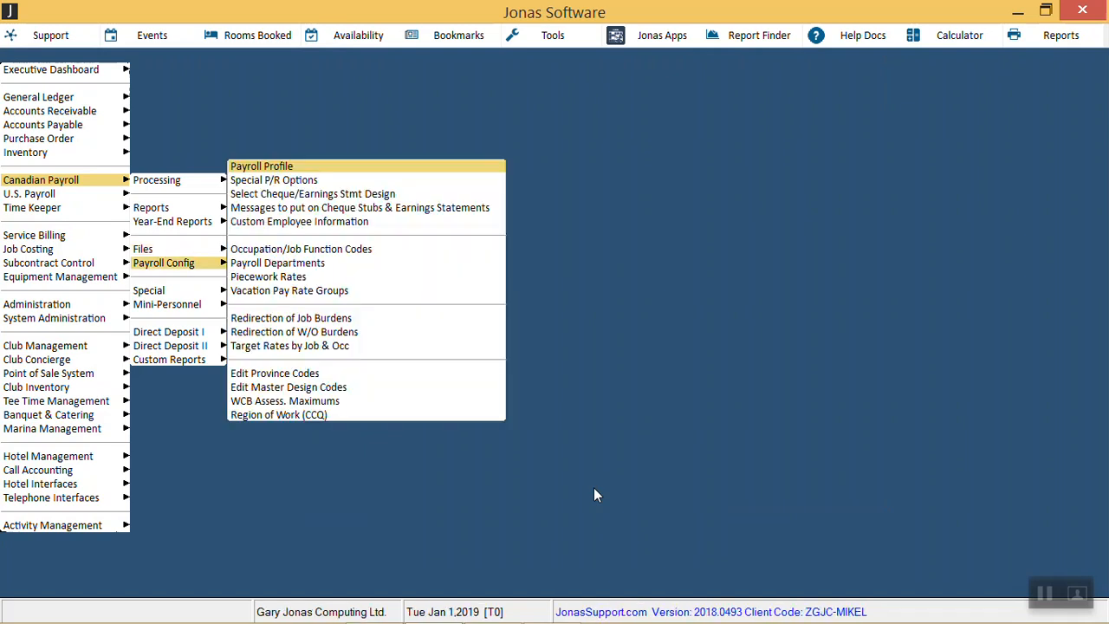
key("Return")
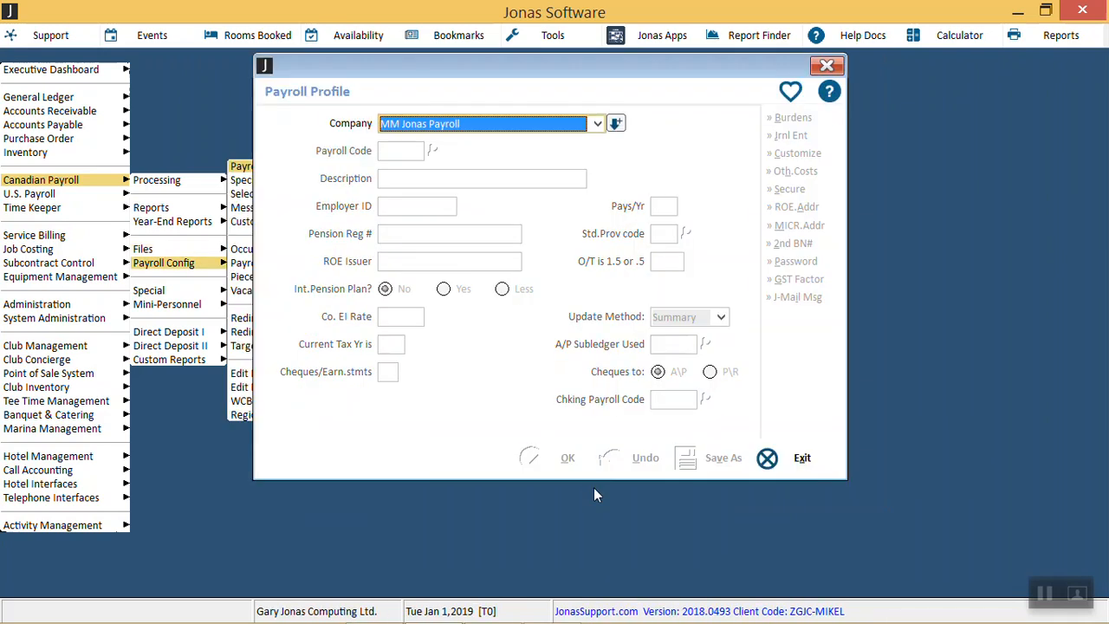
key("Down")
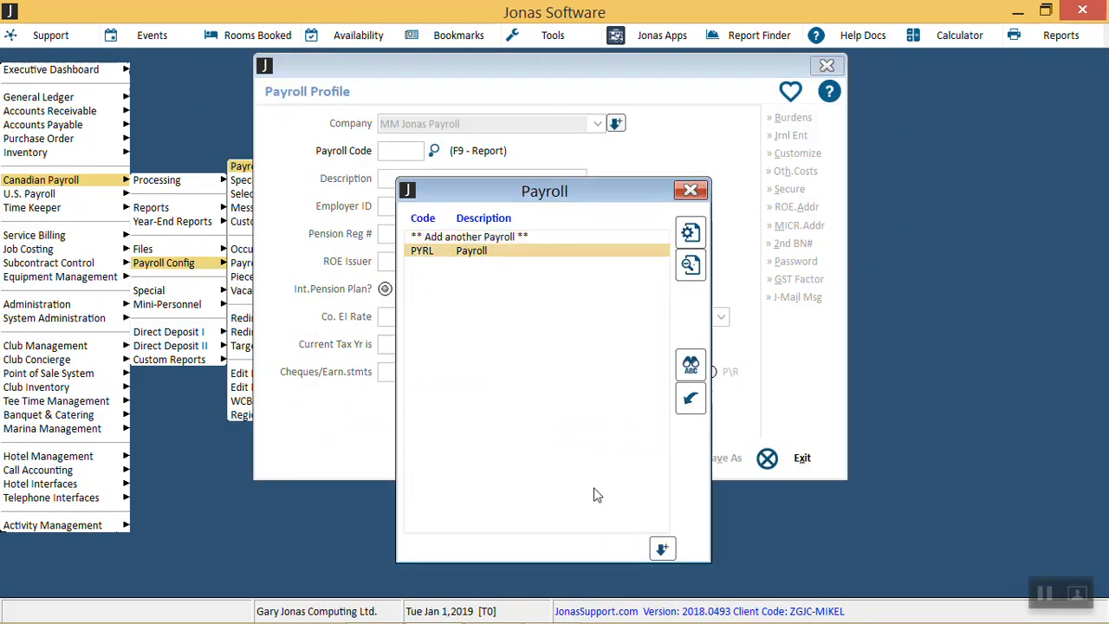
key("Return")
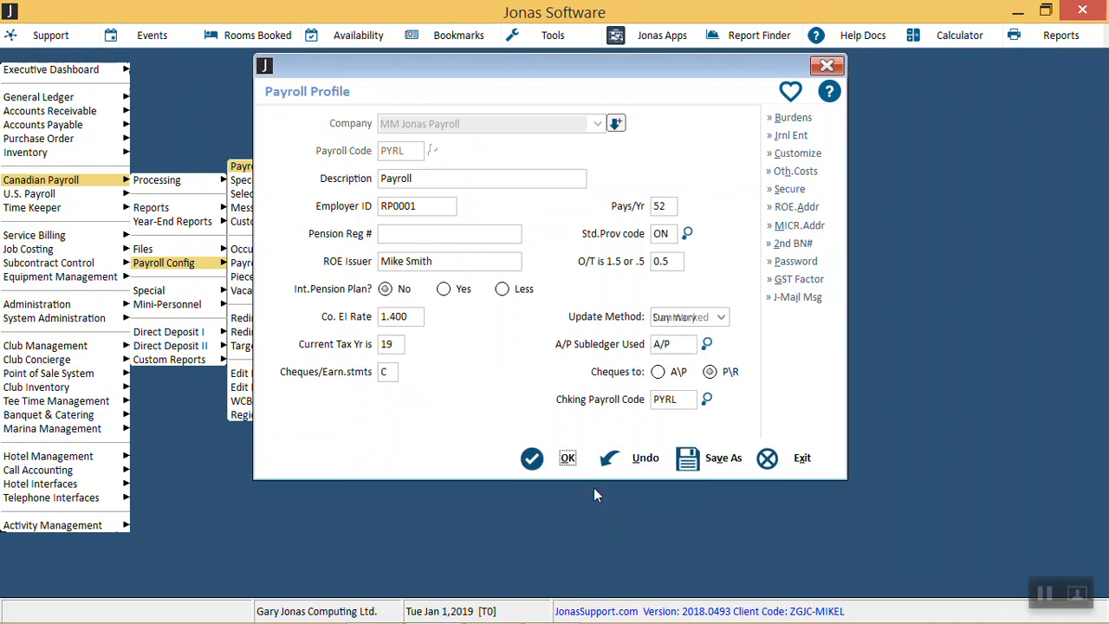
left_click(793, 118)
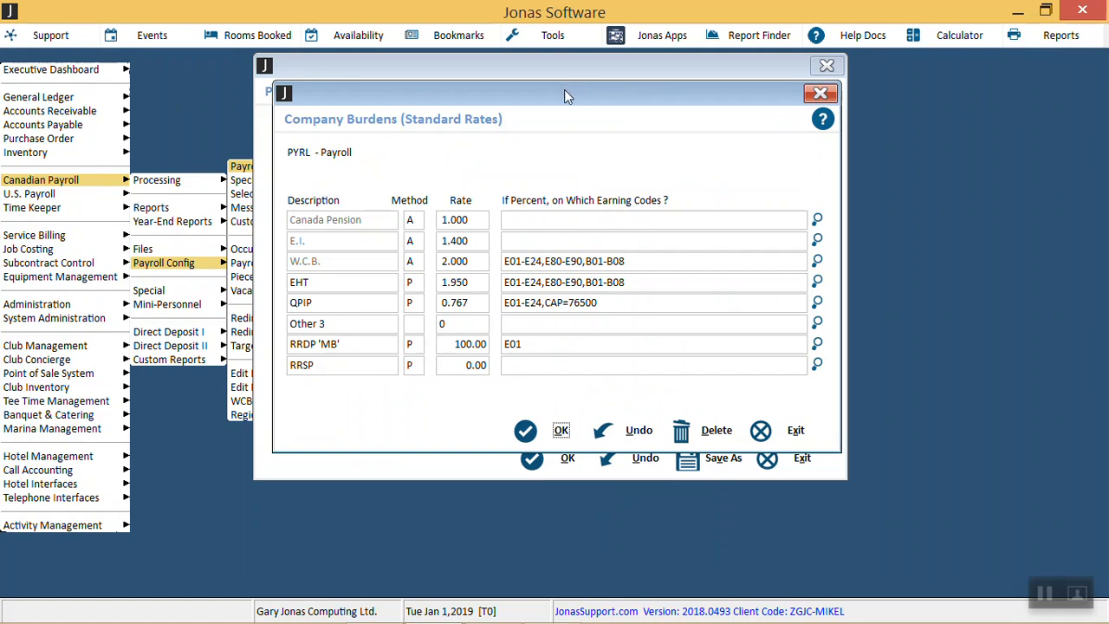
left_click_drag(565, 90, 568, 132)
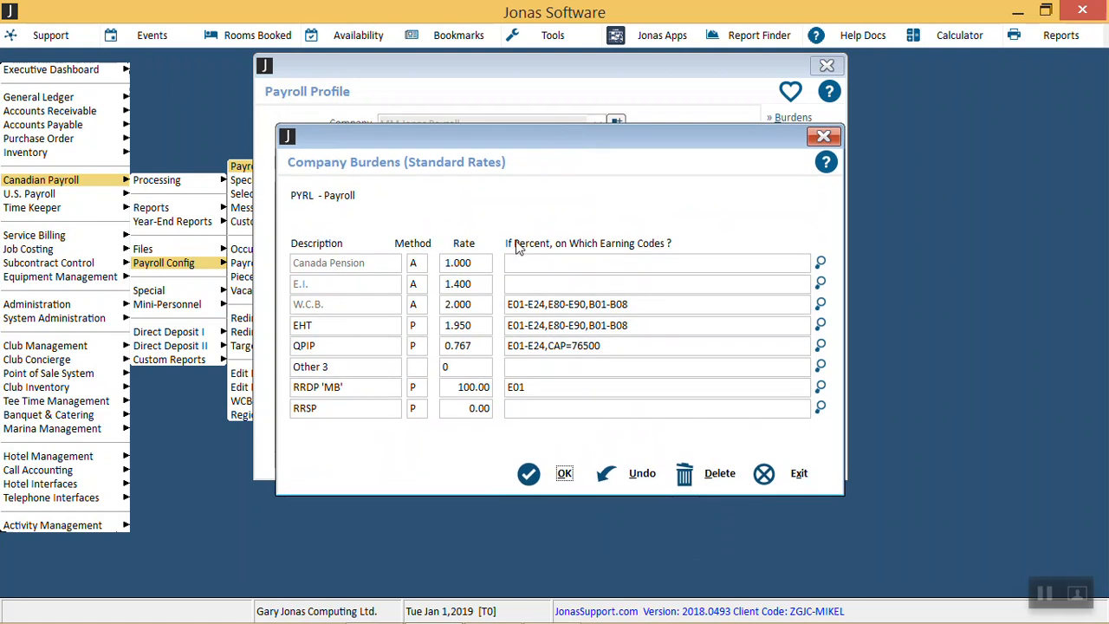
left_click(485, 305)
double_click(486, 305)
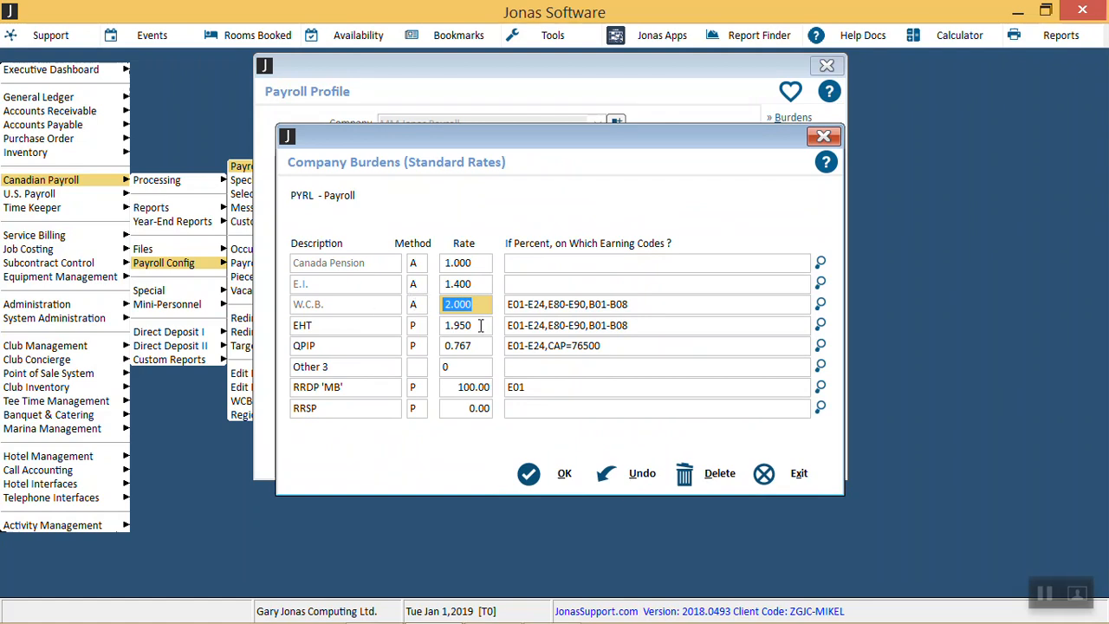
left_click(557, 479)
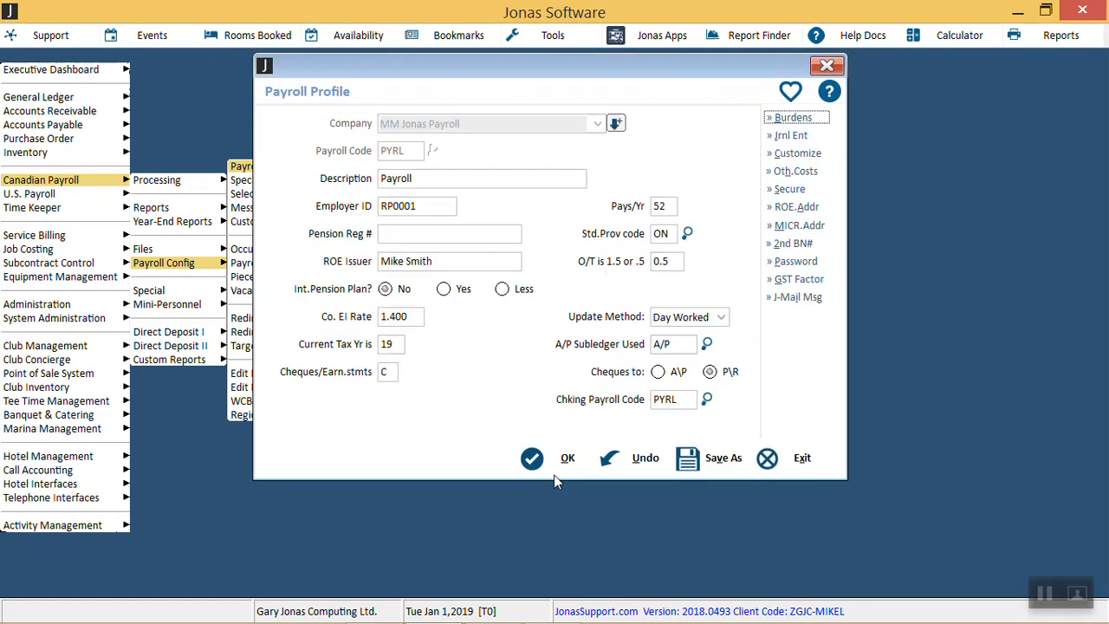
left_click(792, 171)
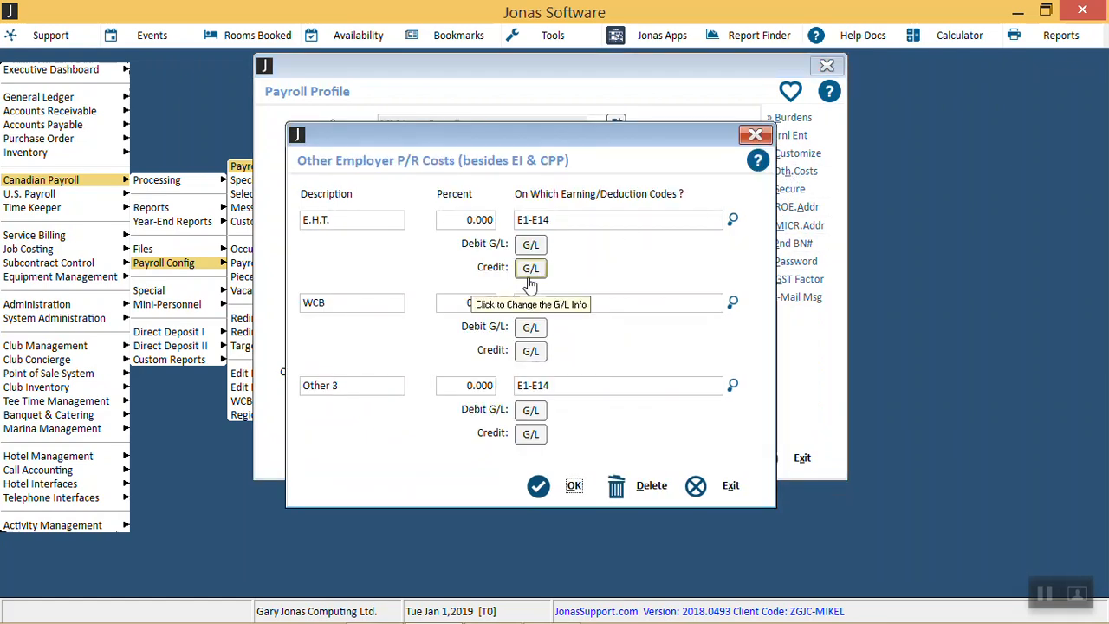
left_click(457, 302)
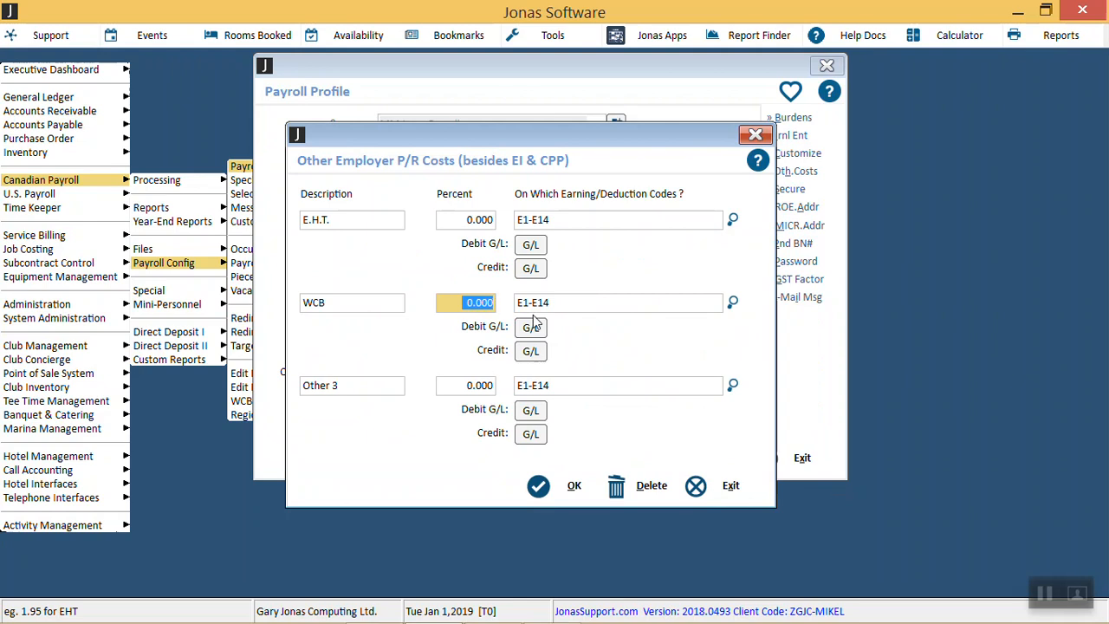
left_click(730, 485)
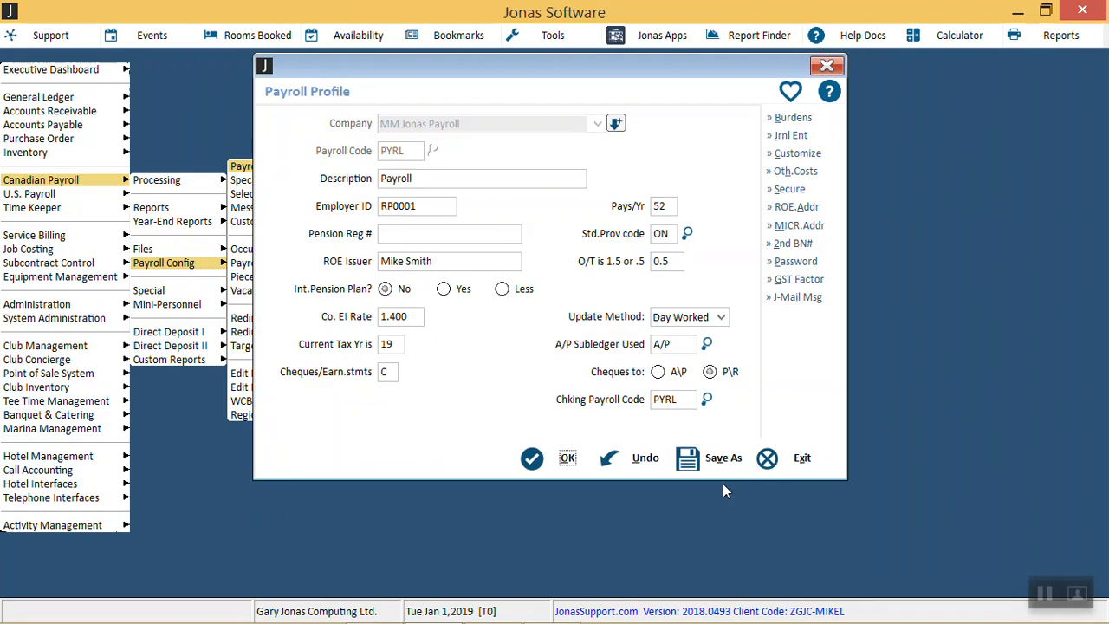
left_click(802, 457)
left_click(802, 458)
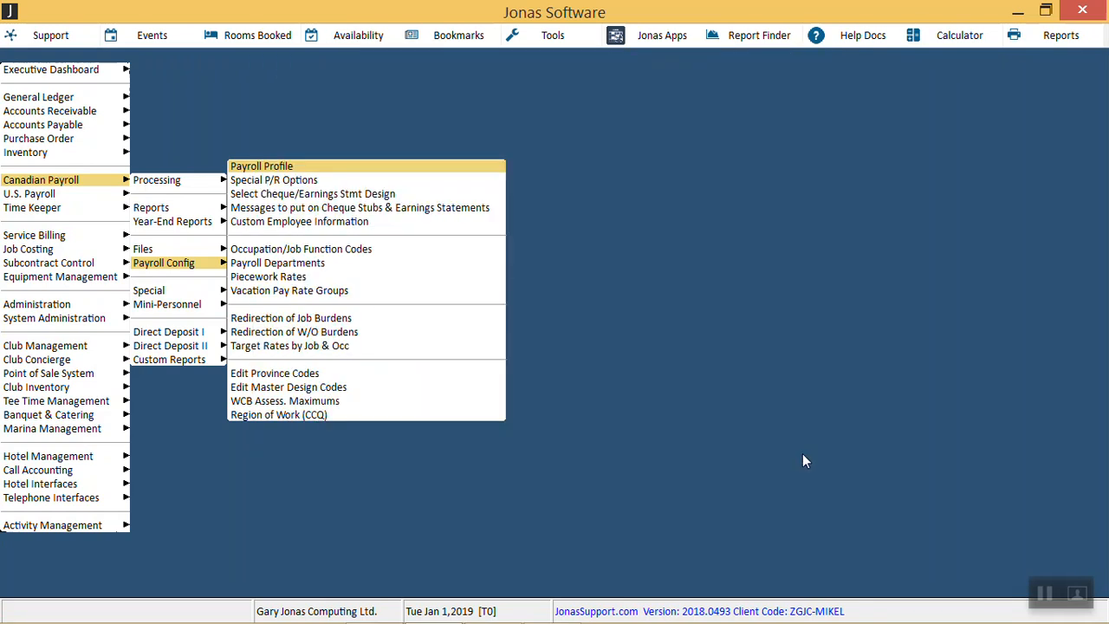
Step: Load the JNRY Journeyman code in the Detailed WCB Rate Table, review its 3.00 rate, then close it
key("Left")
key("Up")
key("Right")
key("Down")
key("Down")
key("Down")
key("Down")
key("Down")
key("Down")
key("Down")
key("Down")
key("Down")
key("Down")
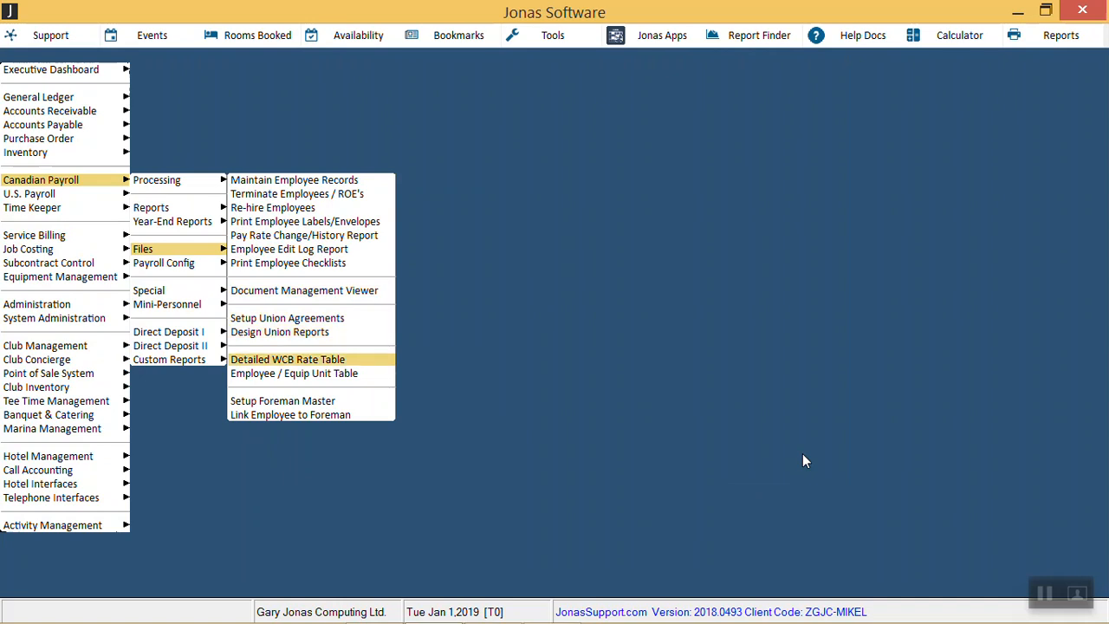
key("Return")
key("Return")
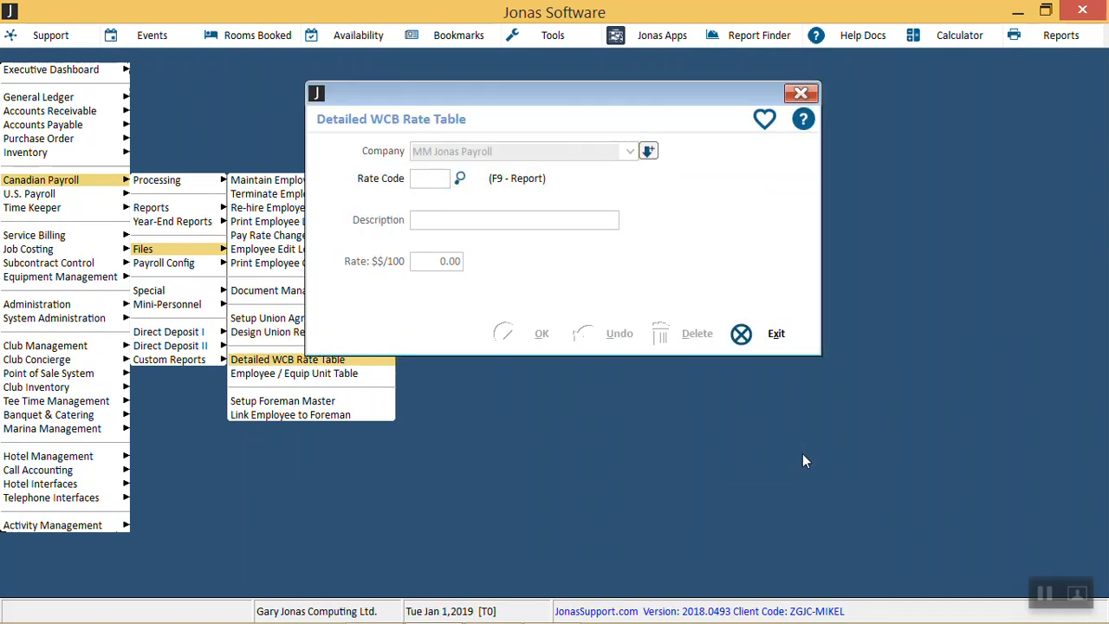
key("F9")
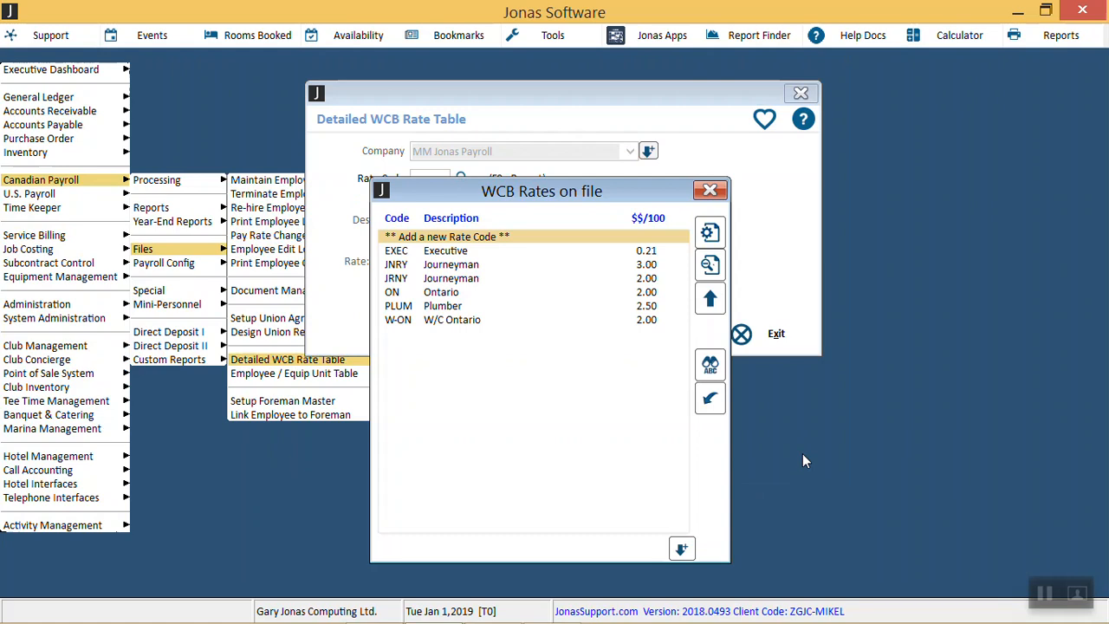
key("Down")
key("Down")
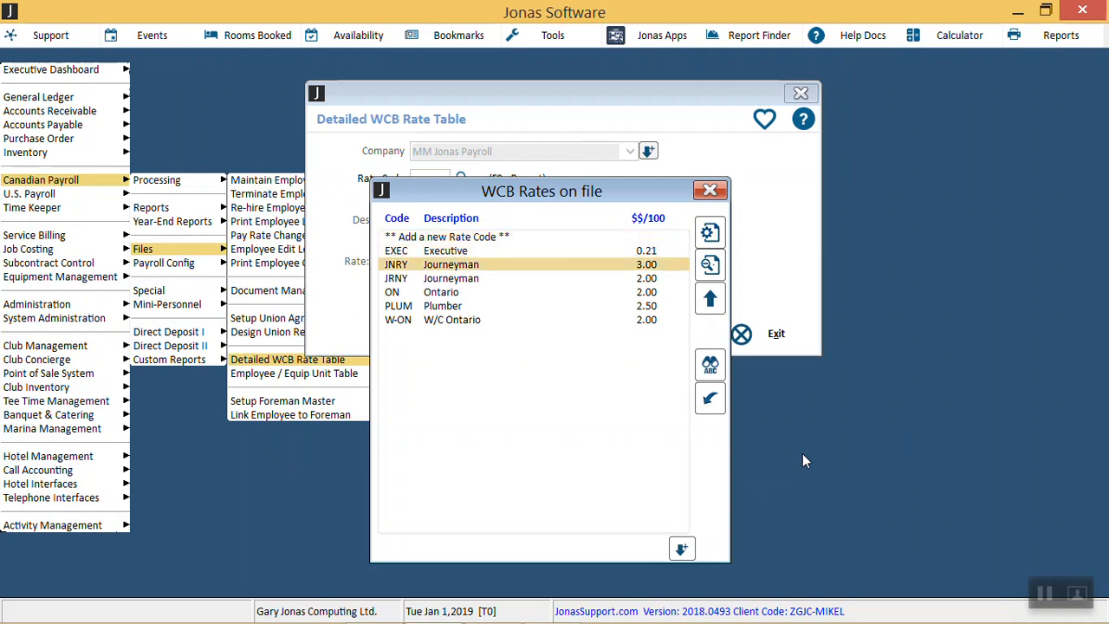
key("Return")
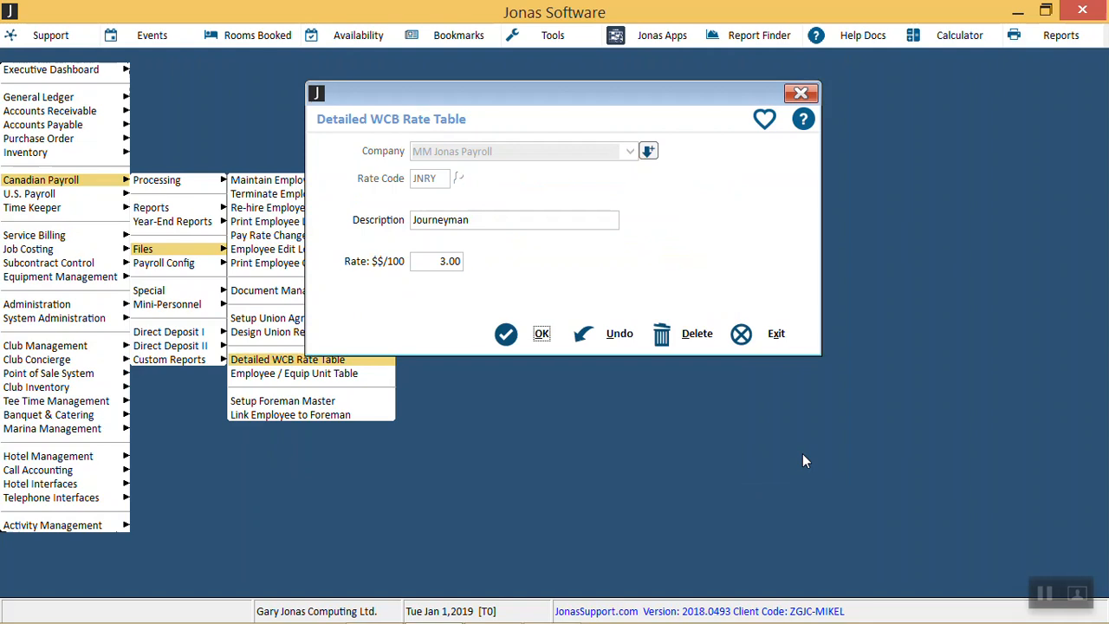
key("Escape")
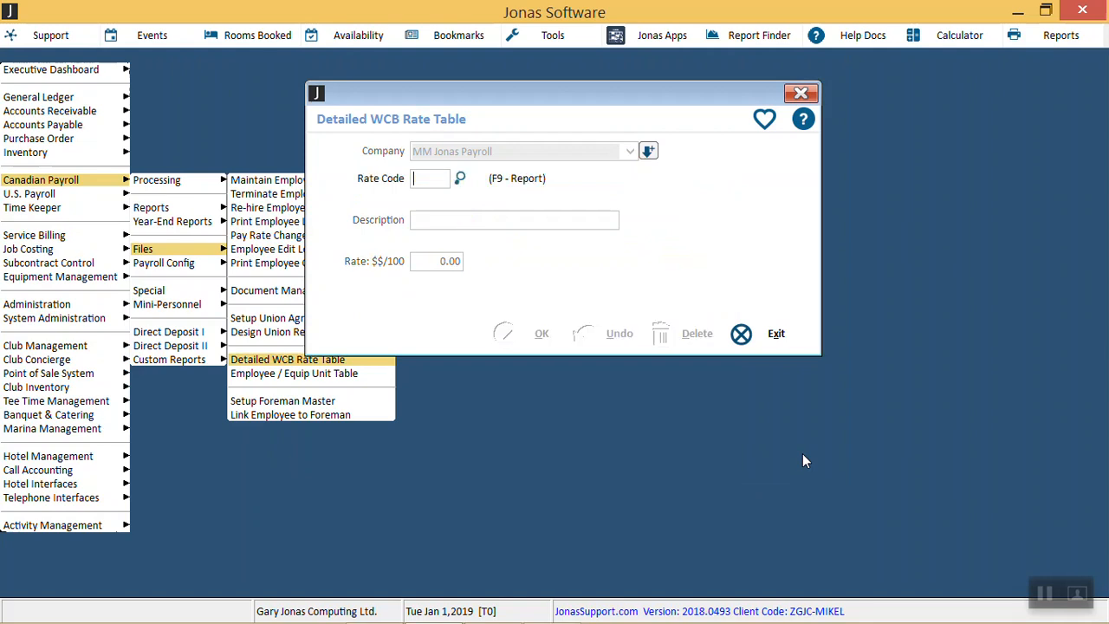
key("Escape")
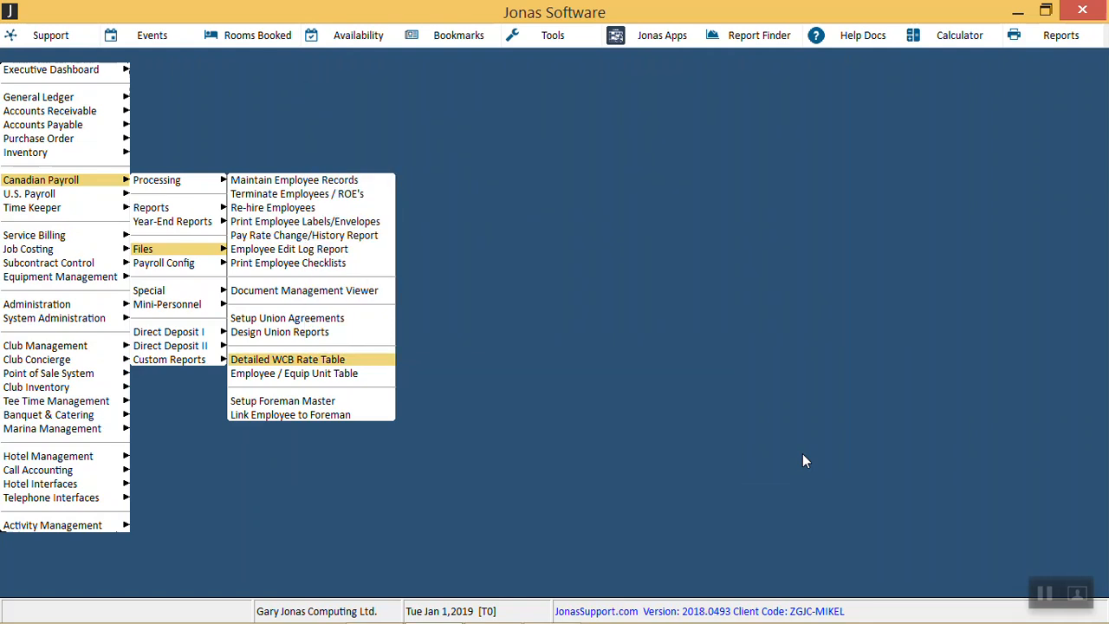
Step: Browse the Year-End Reports options in the Canadian Payroll menu
key("Left")
key("Up")
key("Right")
key("Down")
key("Down")
key("Down")
key("Down")
key("Down")
key("Down")
key("Down")
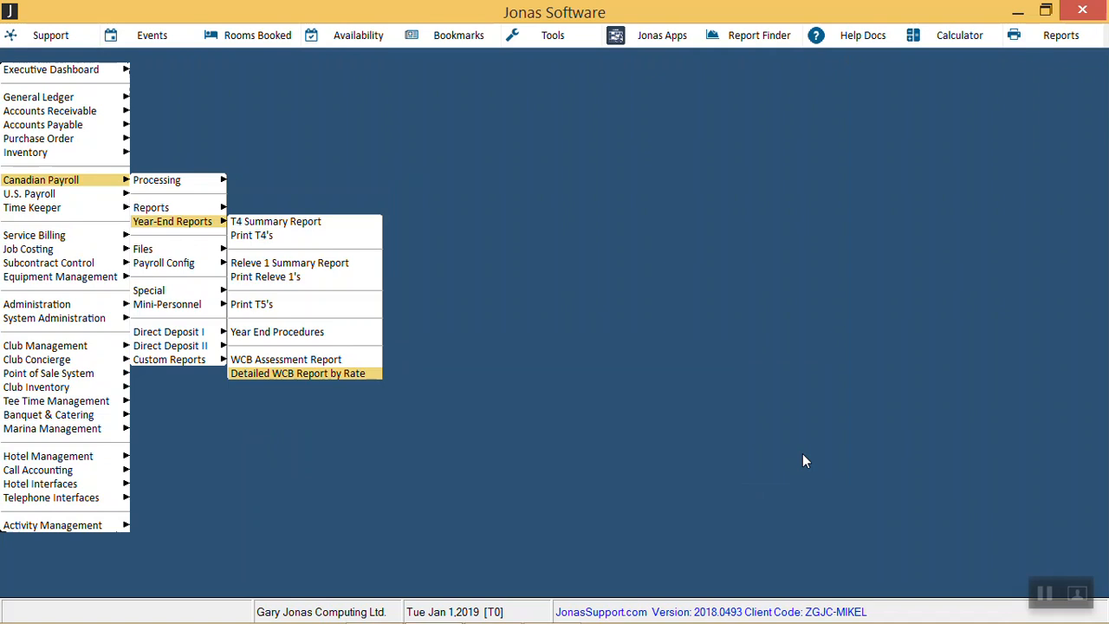
Step: Return to Payroll Config and advance the year-end slide show to its Thank You slide
key("Left")
key("Down")
key("Down")
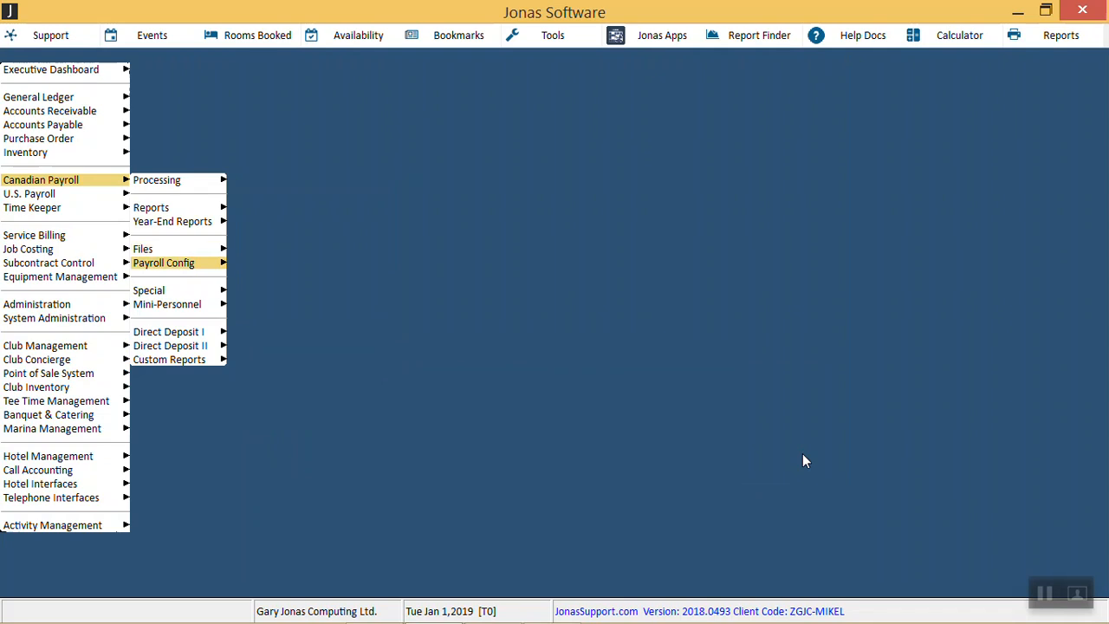
key("alt+Tab")
key("alt+Tab")
key("alt+Tab")
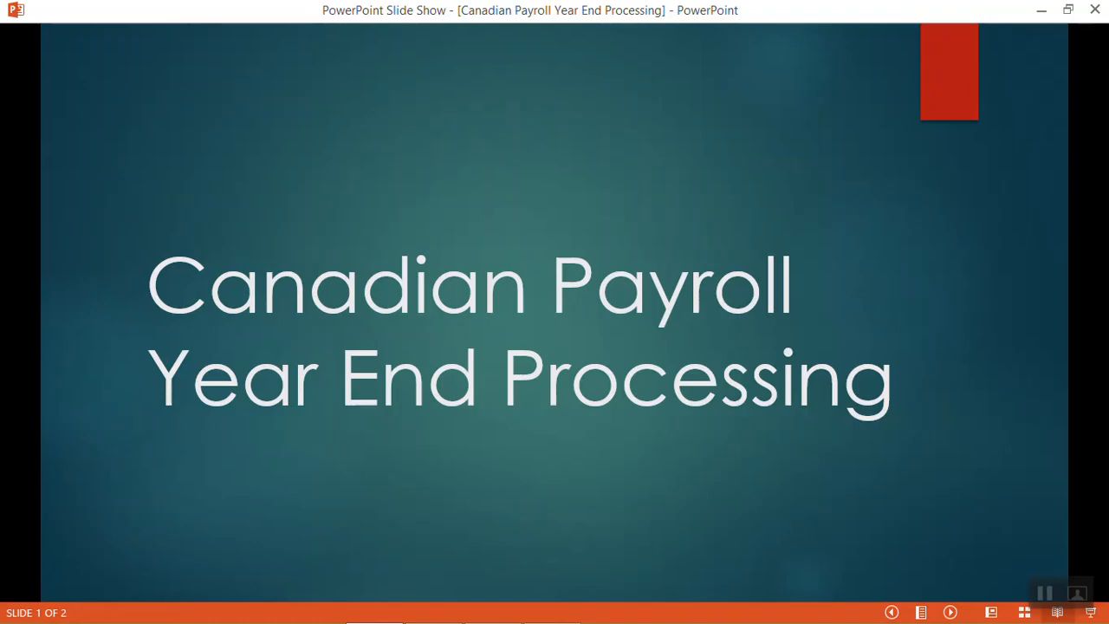
key("Right")
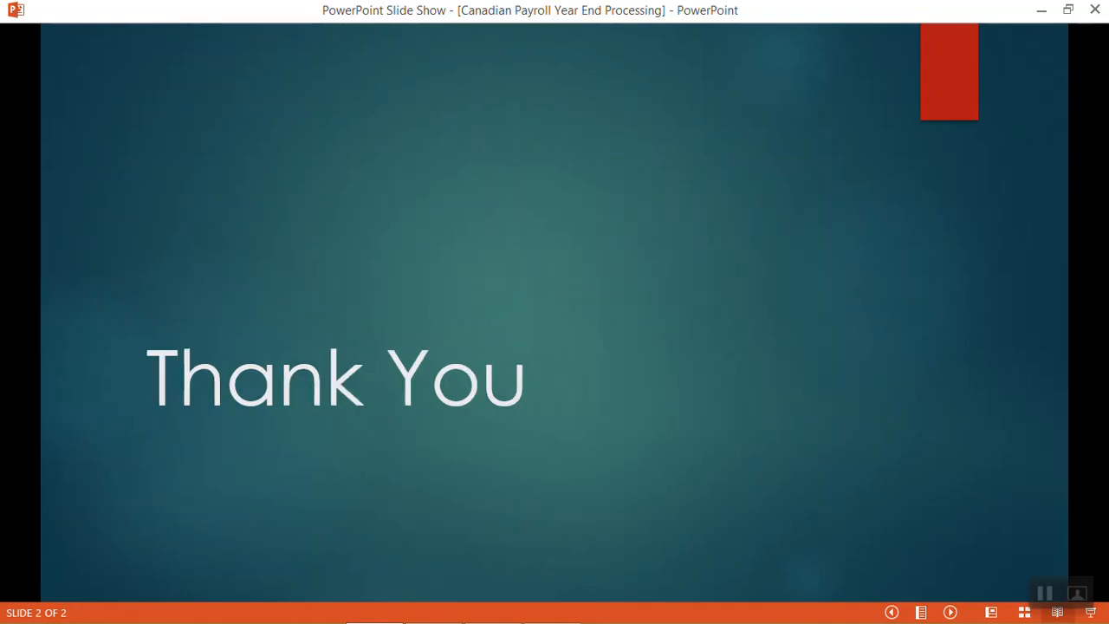